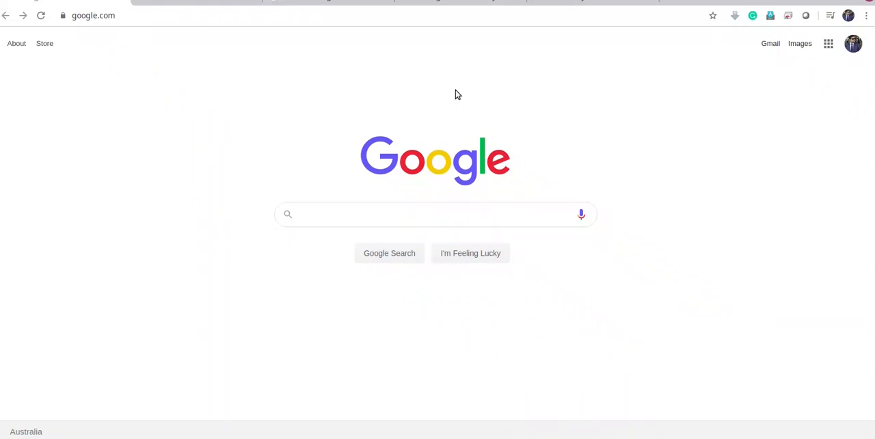
Open the SiteGround domain and hosting link from the description of the free WordPress website video
left_click(183, 1)
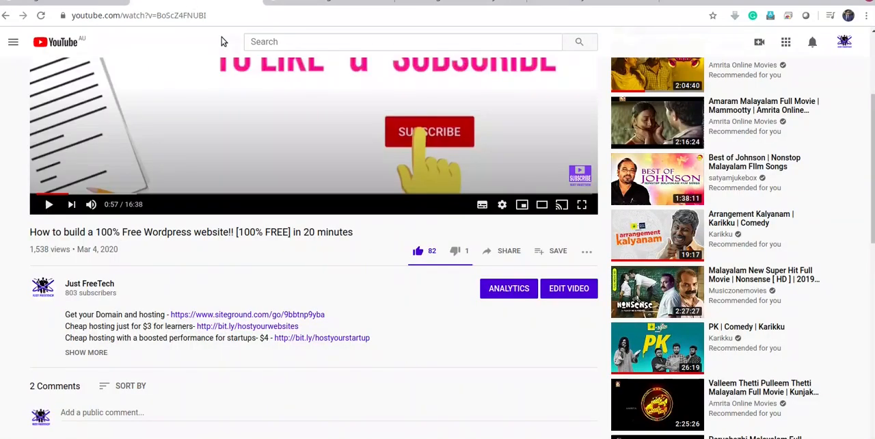
scroll(246, 101, "down", 3)
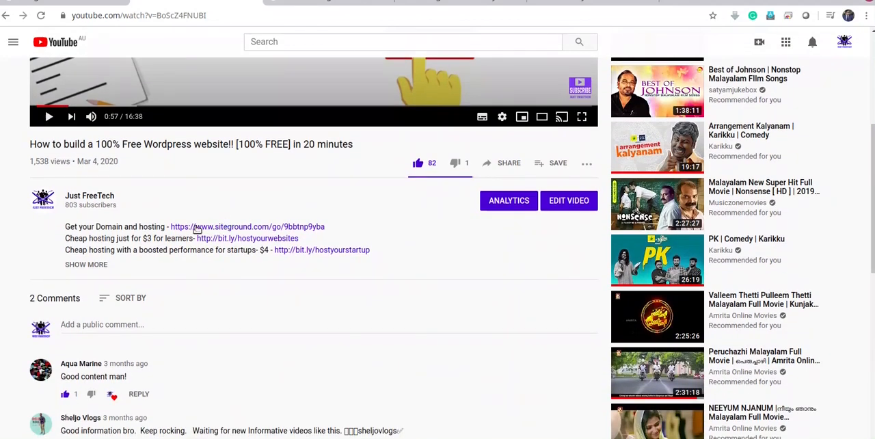
left_click(242, 228)
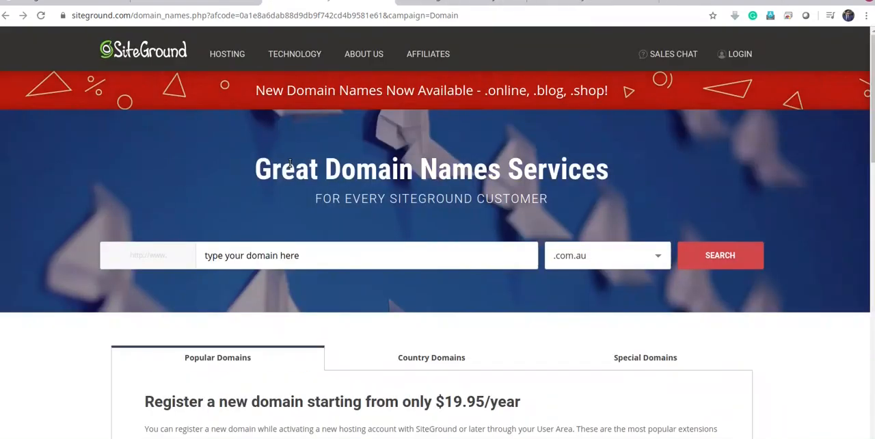
Search SiteGround for the domain yourdomainname365 with the .com extension
left_click(271, 262)
type("y")
key("BackSpace")
type("yourdomainname365")
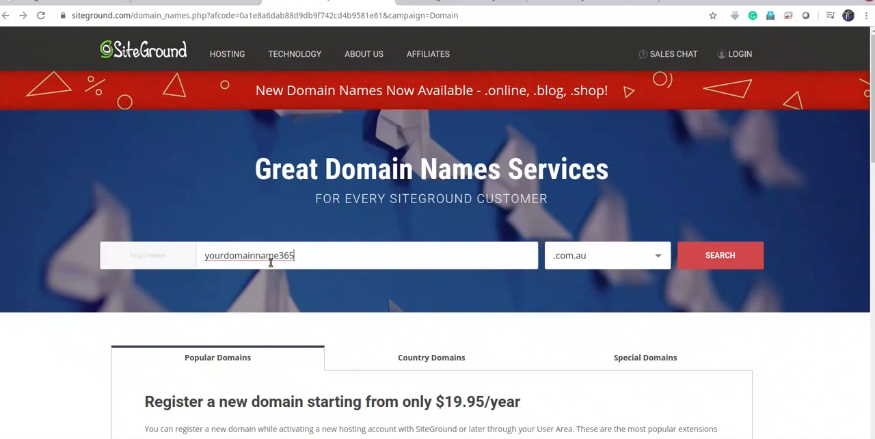
left_click(646, 262)
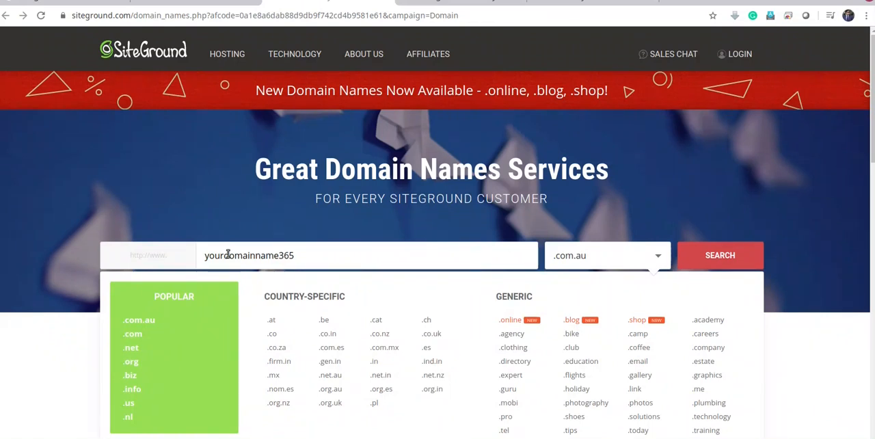
left_click(134, 334)
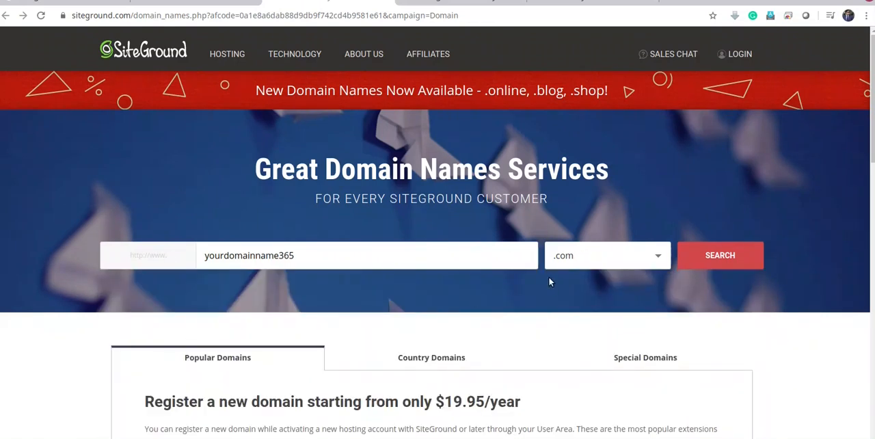
left_click(724, 256)
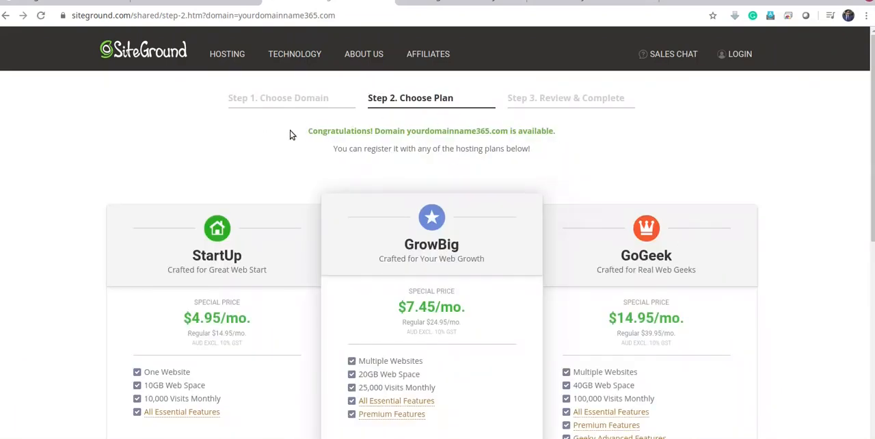
Order the StartUp hosting plan for the chosen domain
left_click_drag(294, 134, 485, 150)
left_click(248, 137)
scroll(248, 137, "down", 1)
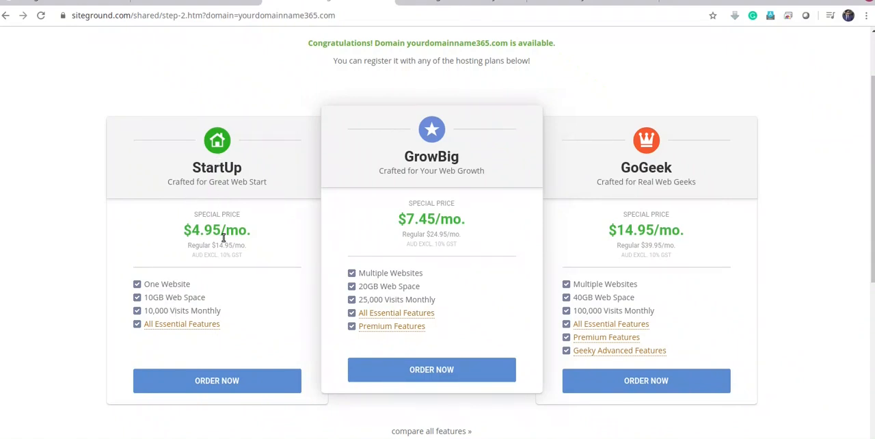
left_click(218, 380)
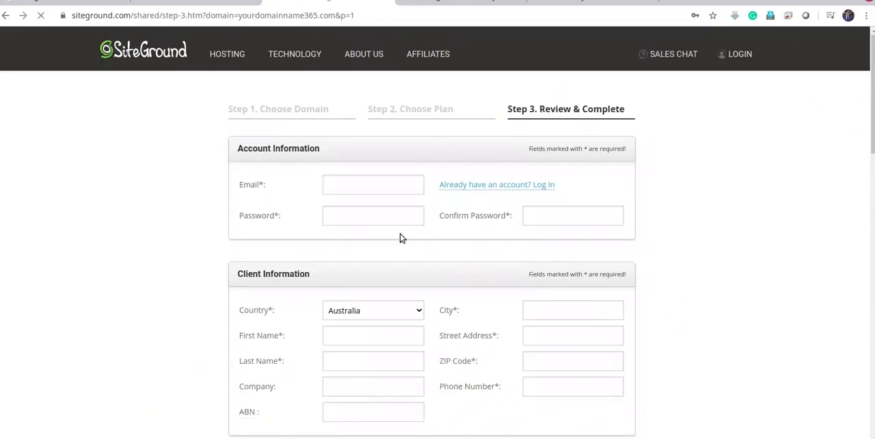
Choose a 12 months hosting period in the purchase information
scroll(361, 187, "down", 3)
scroll(357, 164, "down", 6)
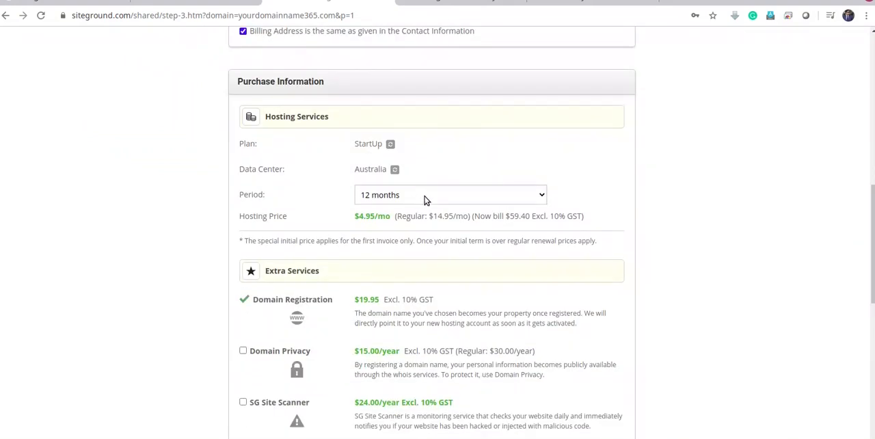
left_click(425, 197)
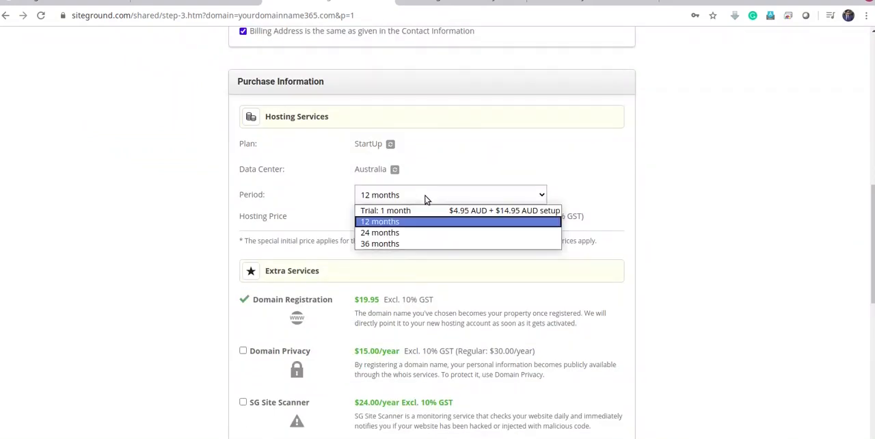
left_click(395, 224)
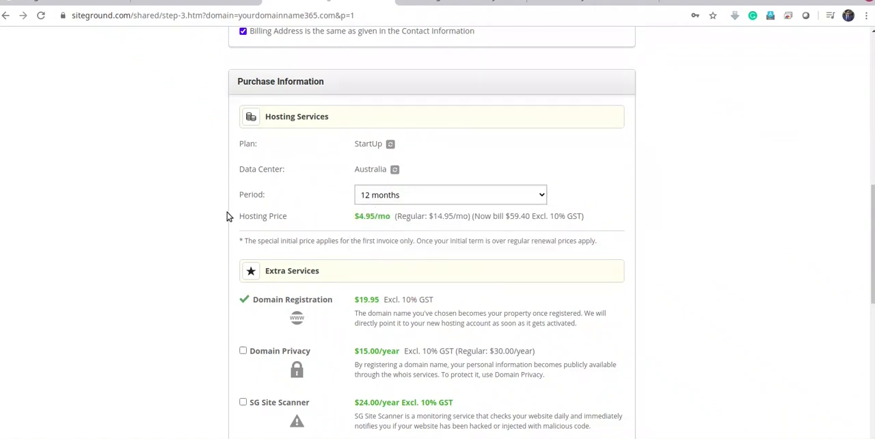
Review the extra services and order total, and agree to the SiteGround Terms of Service and Privacy Policy
scroll(227, 214, "down", 2)
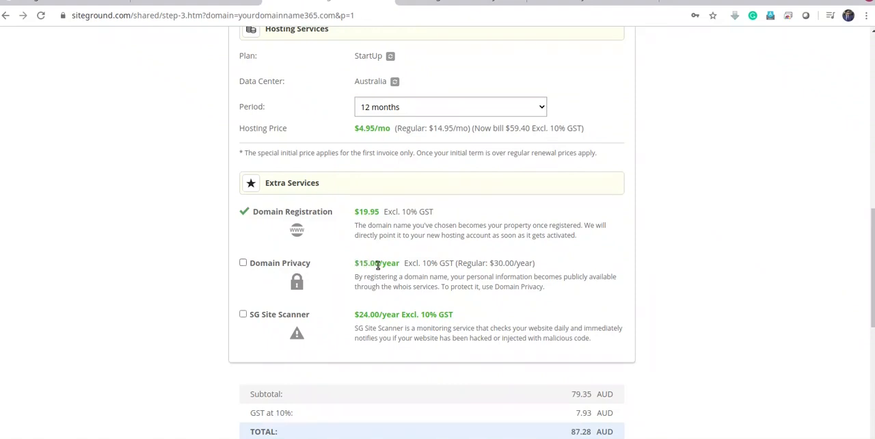
scroll(609, 287, "down", 2)
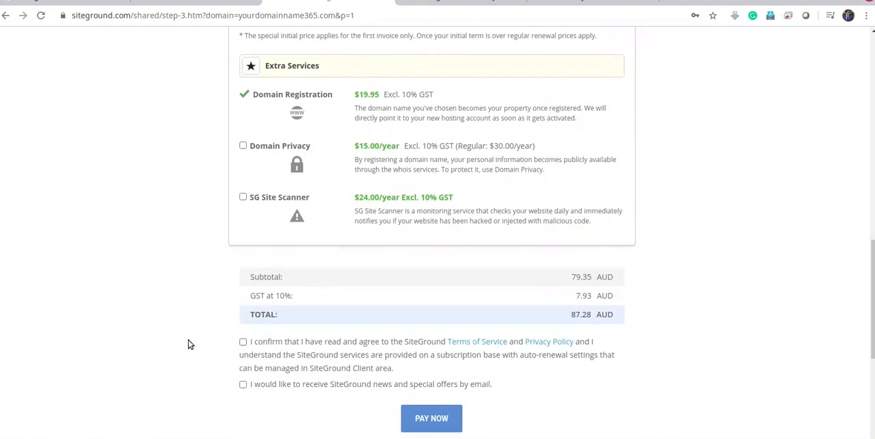
left_click(244, 342)
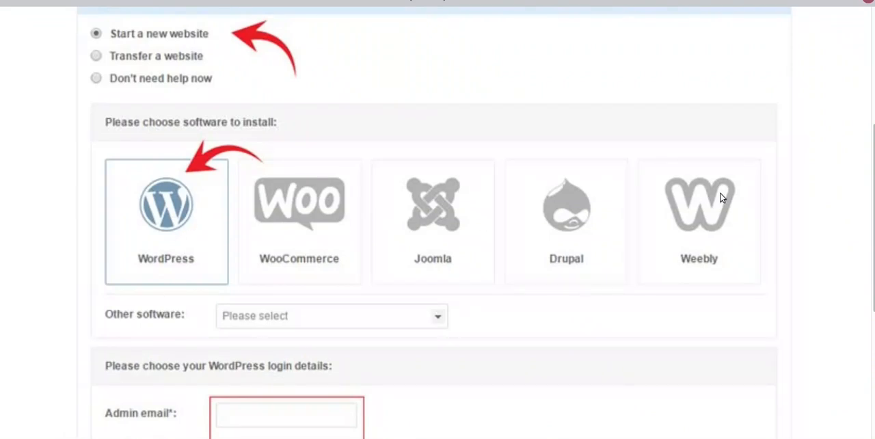
Examine the WordPress installation screenshot and open the image 2.png from the siteground folder
scroll(438, 274, "down", 2)
scroll(446, 334, "down", 1)
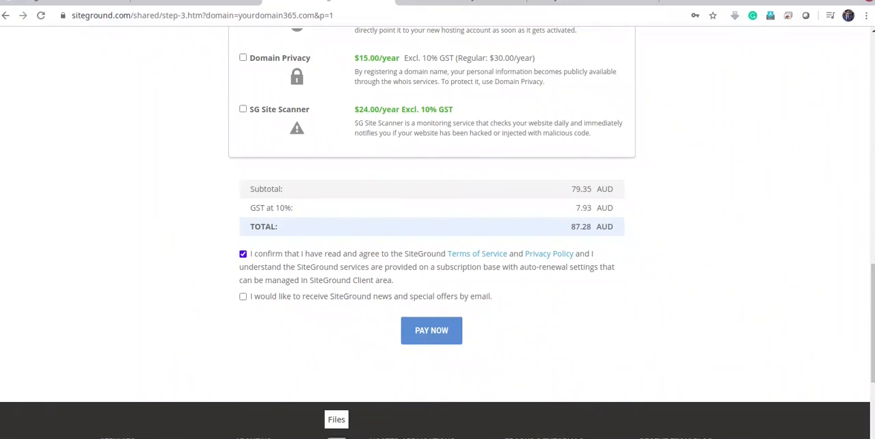
left_click(336, 438)
double_click(190, 56)
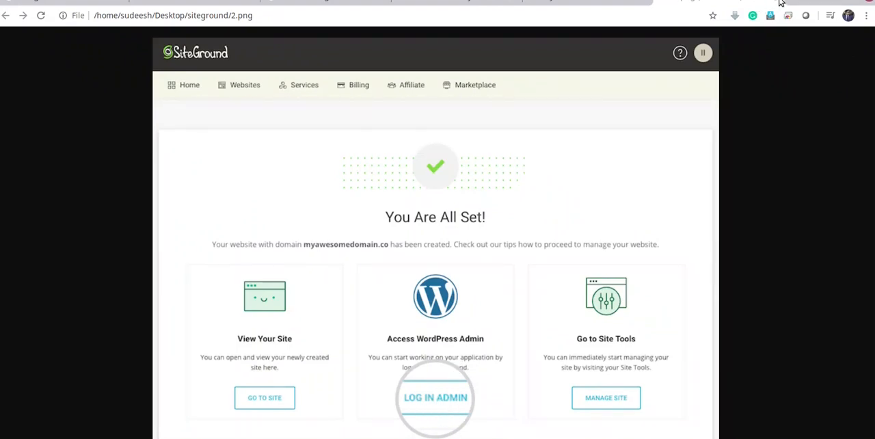
Switch to the WordPress admin dashboard of My Store and open its available updates
left_click(599, 2)
left_click(458, 2)
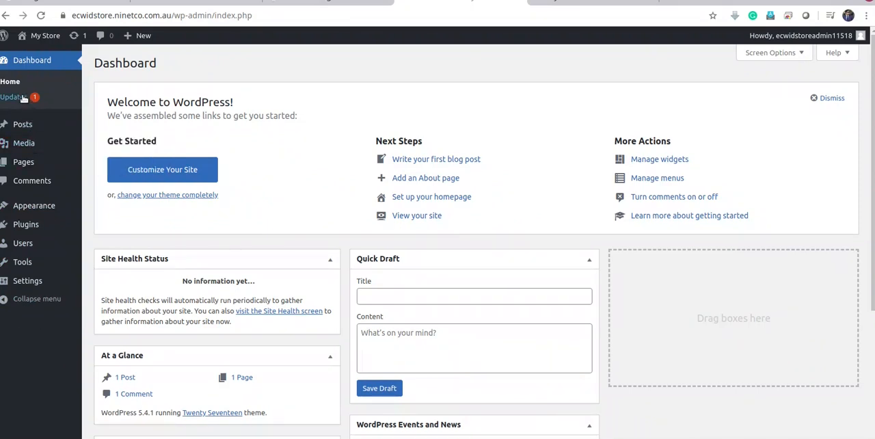
left_click(78, 36)
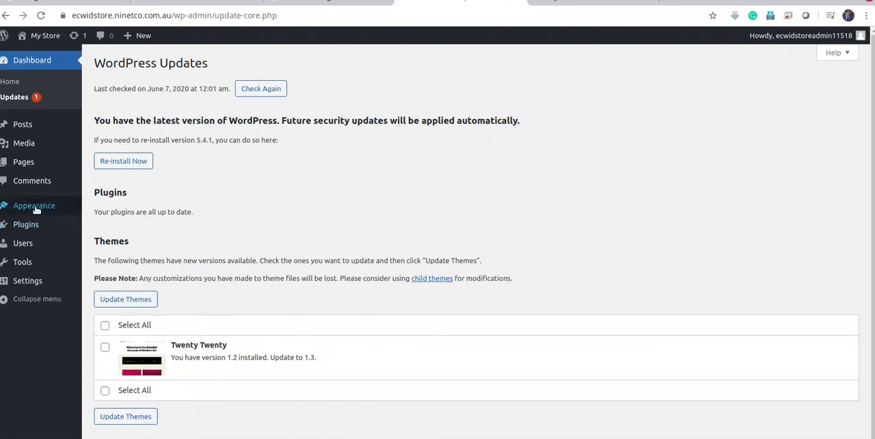
Delete the Twenty Nineteen theme from the installed themes and confirm the deletion
mouse_move(43, 207)
left_click(103, 207)
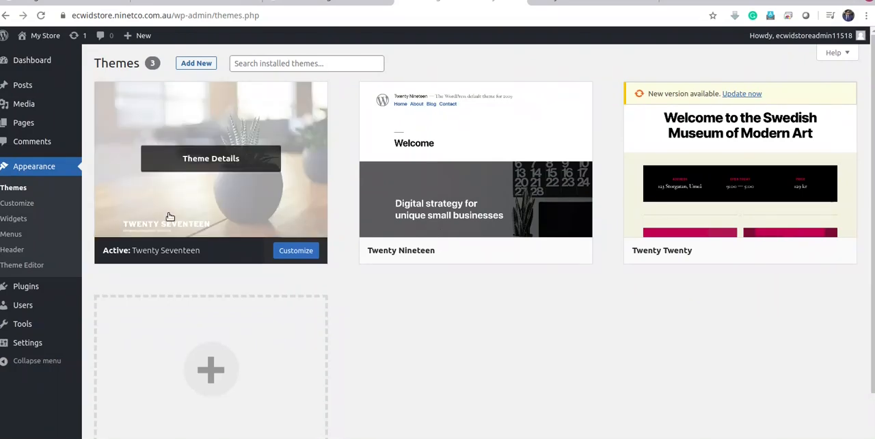
mouse_move(471, 180)
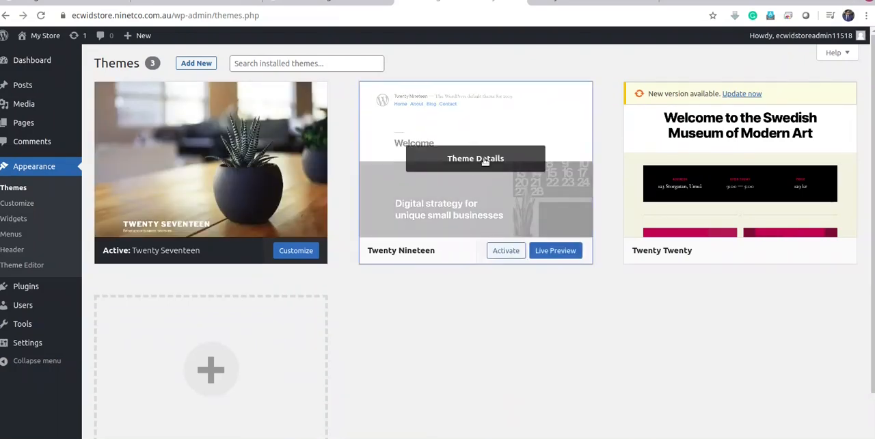
left_click(483, 164)
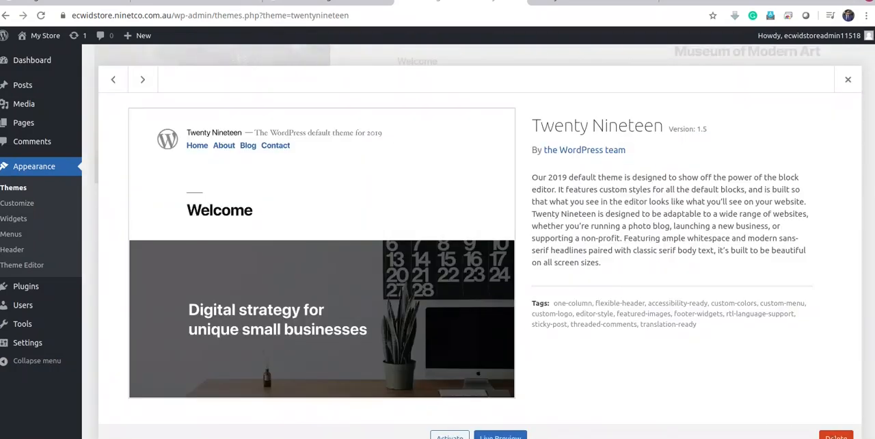
left_click(836, 436)
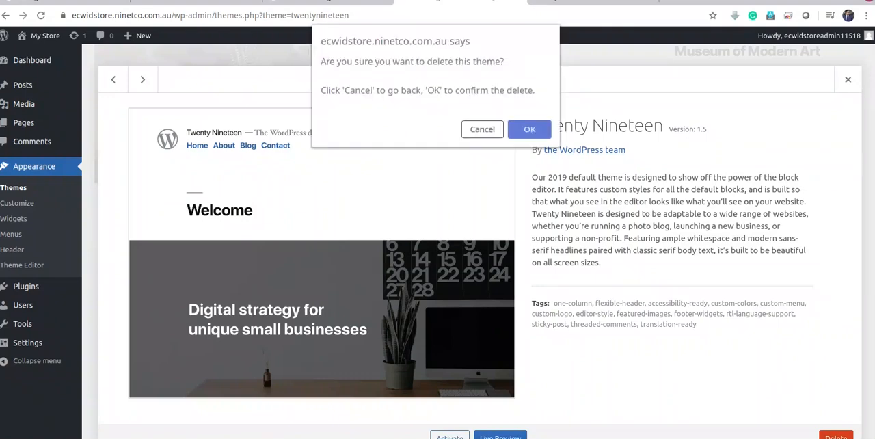
left_click(527, 134)
Delete the Twenty Twenty theme and confirm the deletion
left_click(480, 164)
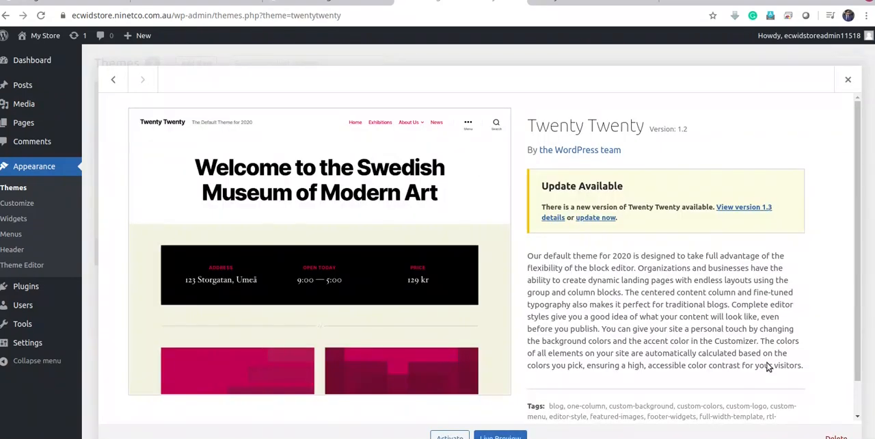
left_click(835, 437)
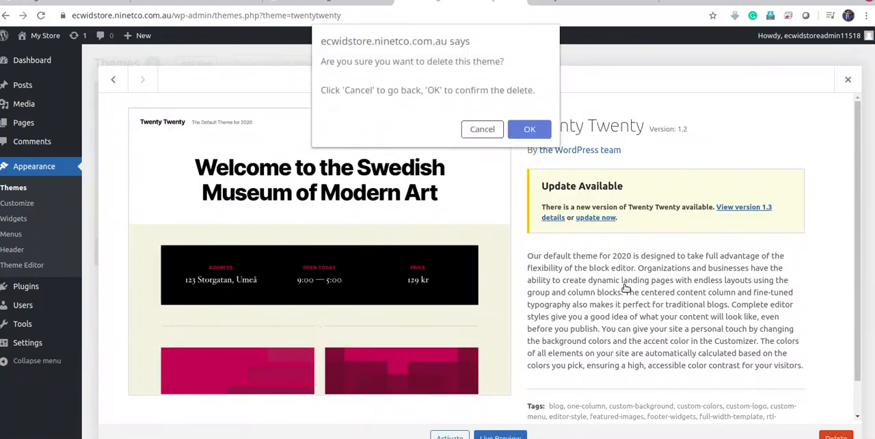
left_click(528, 132)
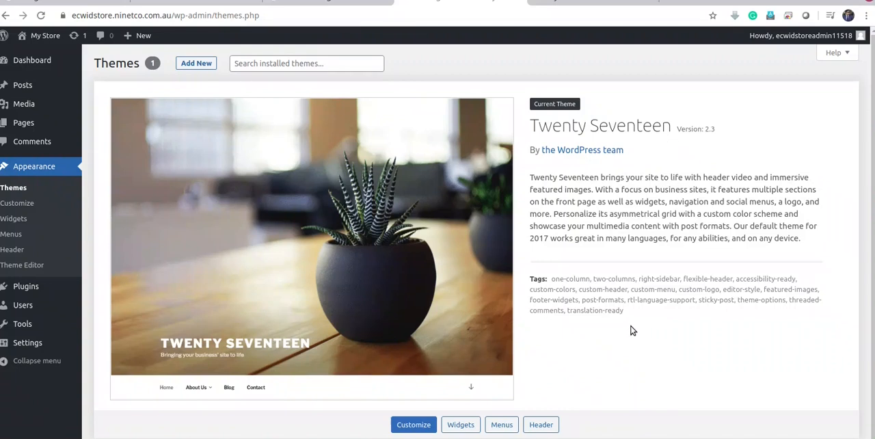
Enable the Anyone can register membership option in the site's general settings
mouse_move(29, 287)
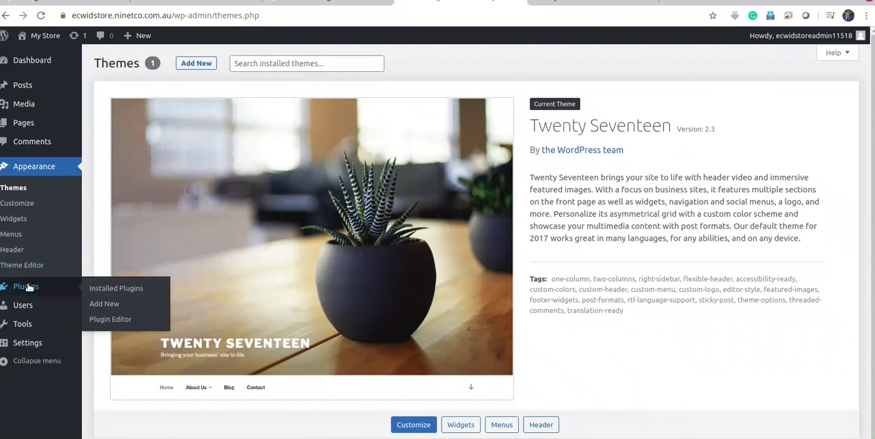
mouse_move(38, 330)
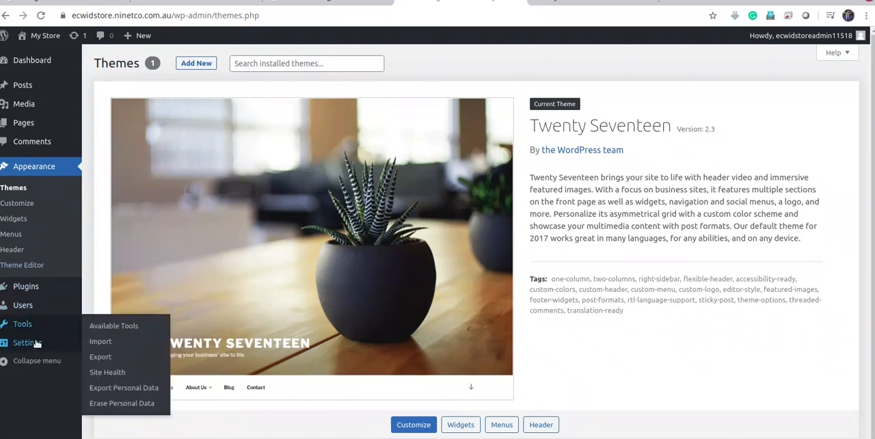
left_click(37, 347)
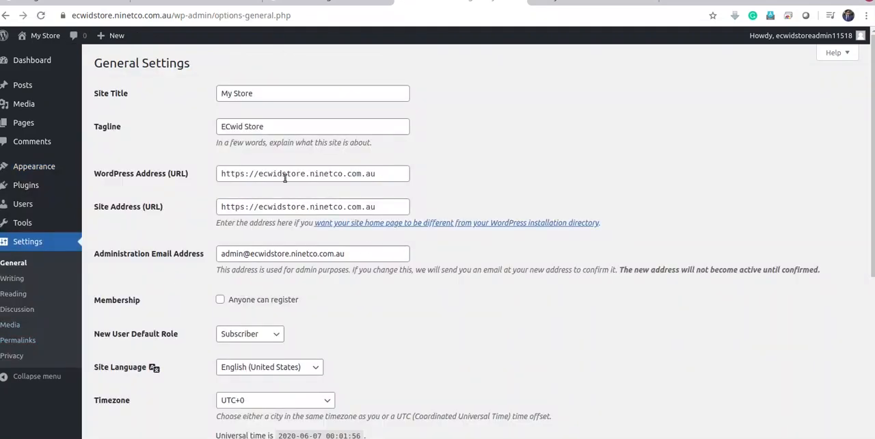
left_click(271, 94)
left_click(277, 127)
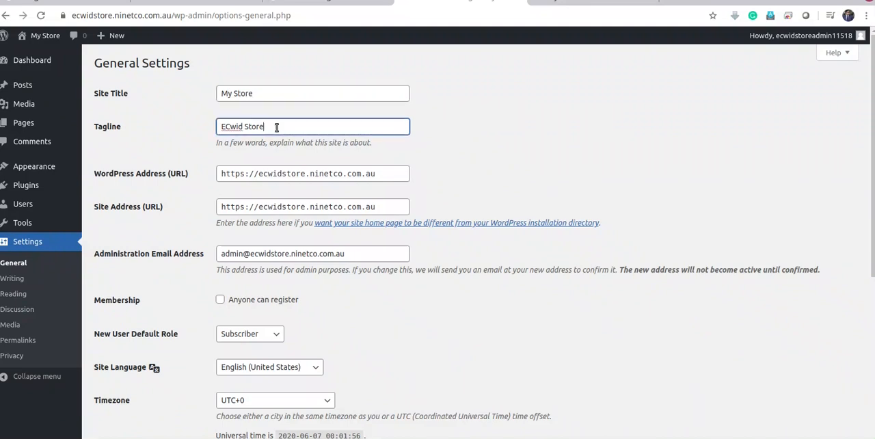
scroll(218, 162, "down", 2)
scroll(236, 249, "down", 2)
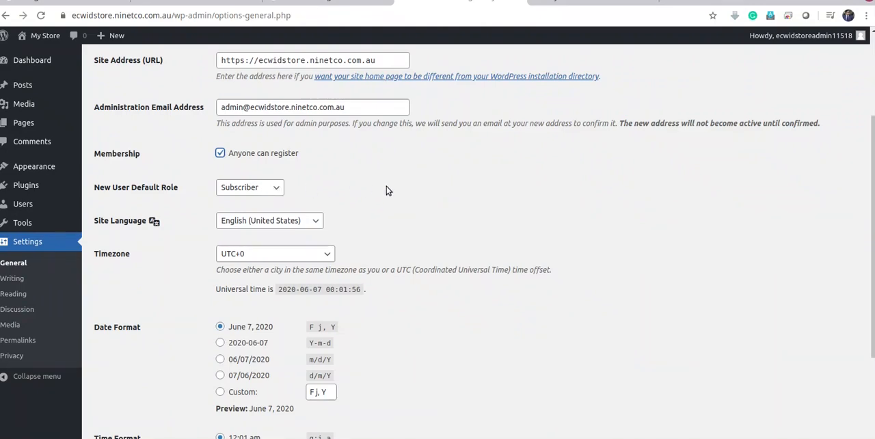
Keep Subscriber as the new user default role and save the general settings
scroll(387, 187, "down", 2)
scroll(387, 188, "up", 1)
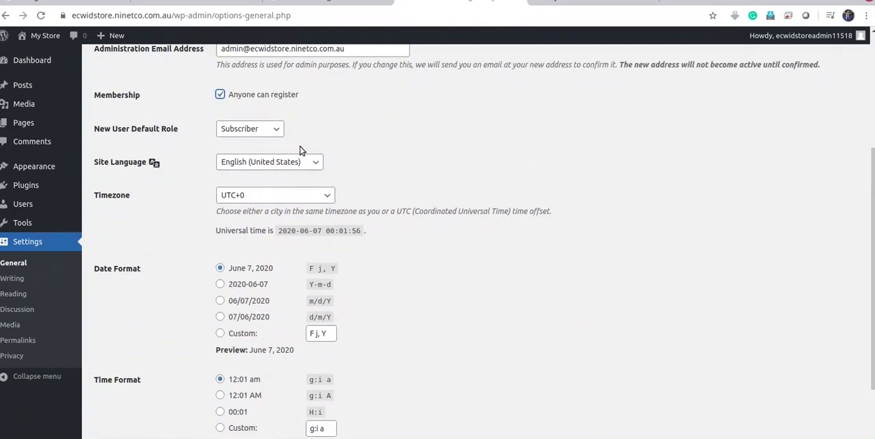
left_click(279, 136)
left_click(331, 135)
scroll(431, 274, "down", 2)
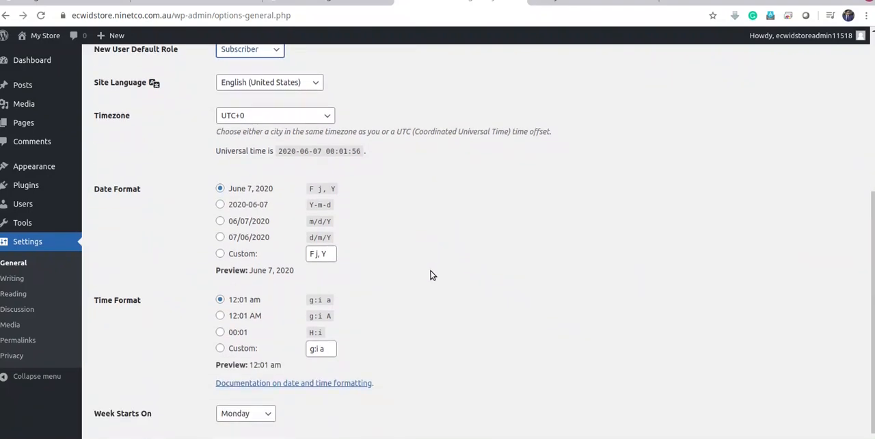
left_click(117, 408)
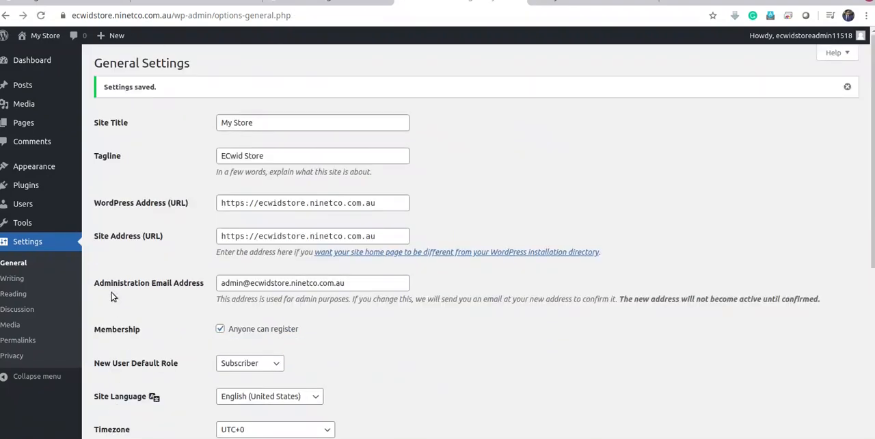
Set the site's permalink structure to Post name and save the permalink settings
left_click(29, 347)
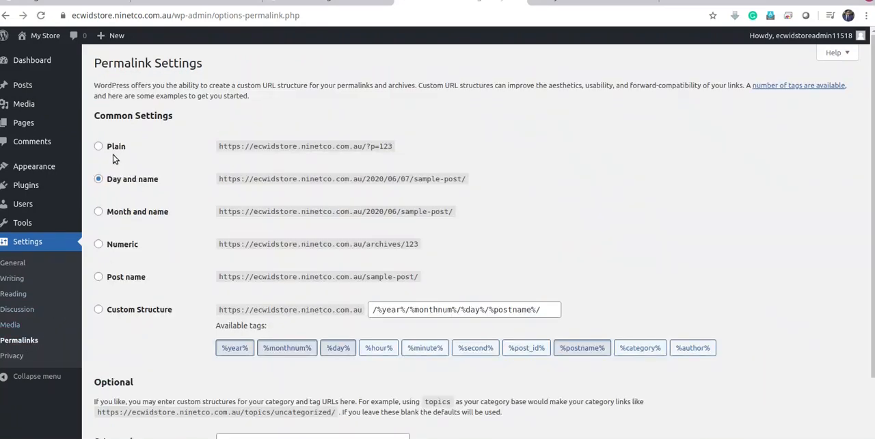
left_click(98, 278)
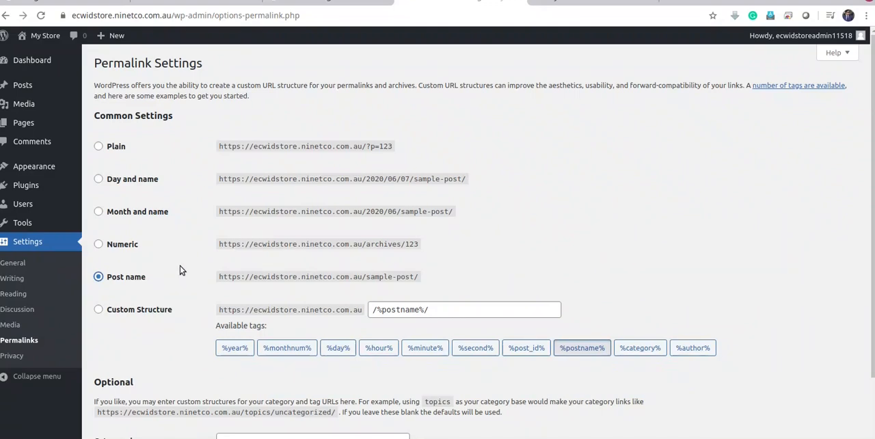
scroll(179, 266, "down", 3)
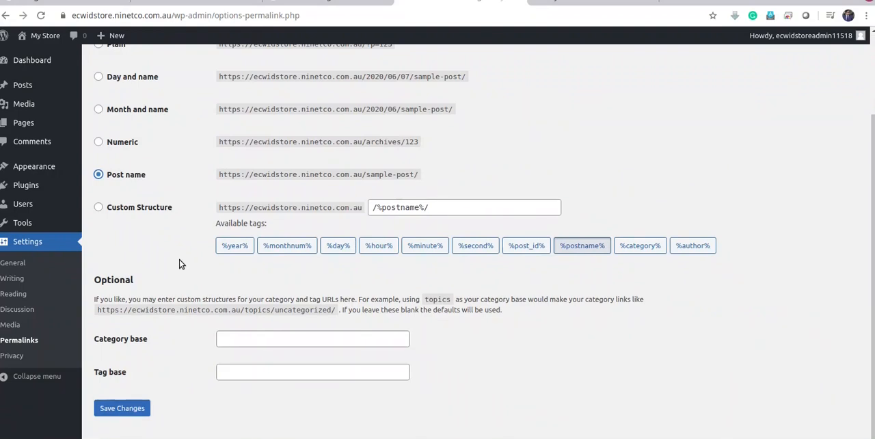
left_click(121, 409)
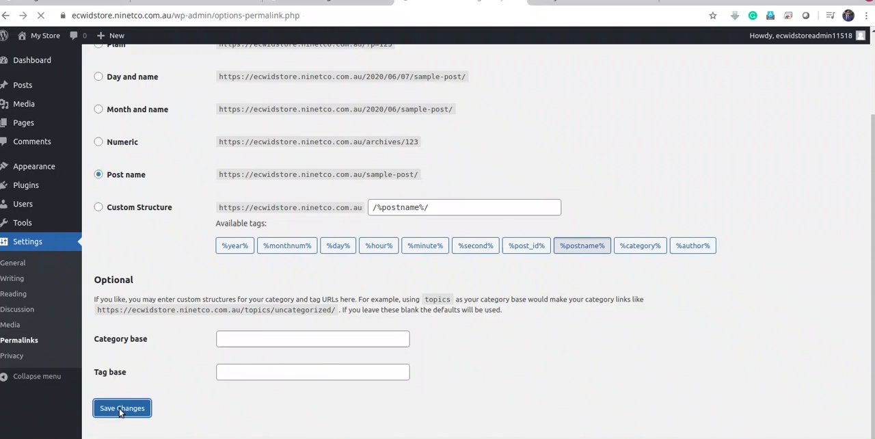
Search the plugin directory for ecwid, and install and activate the Ecwid Ecommerce Shopping Cart plugin
mouse_move(37, 189)
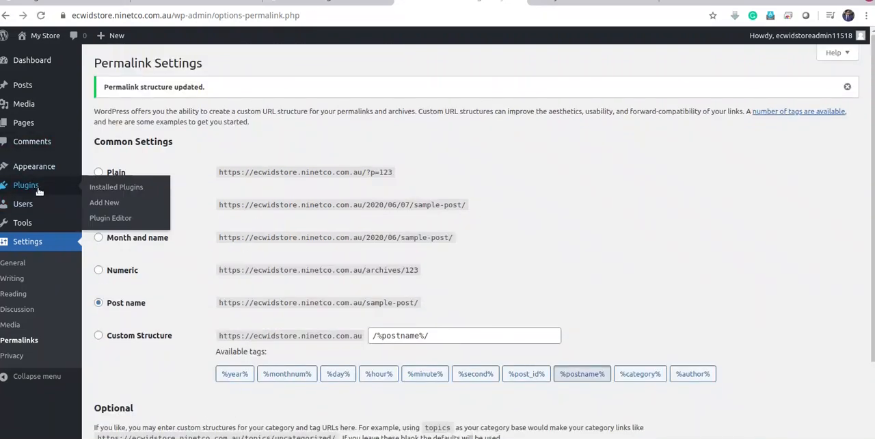
left_click(39, 190)
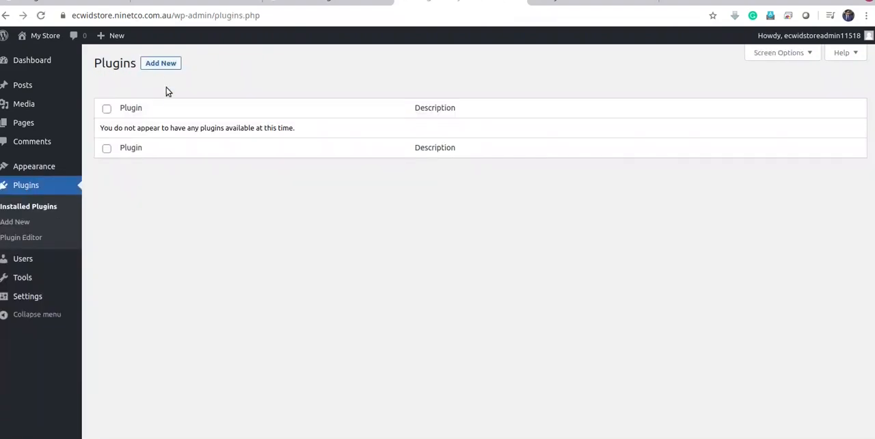
left_click(166, 67)
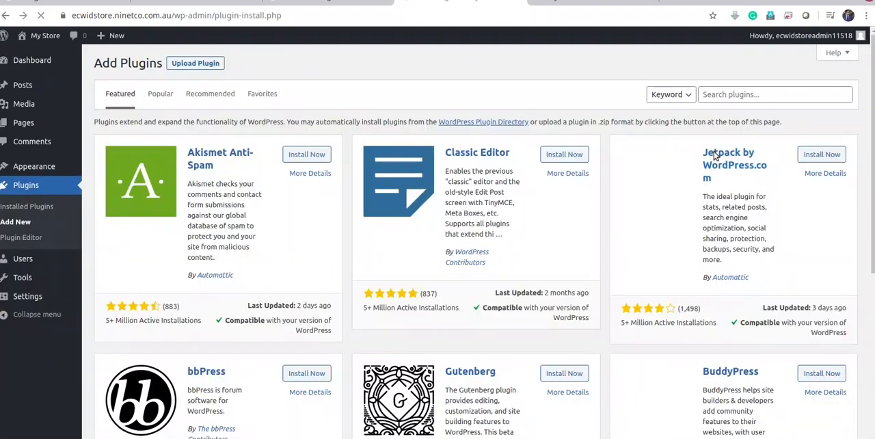
left_click(743, 95)
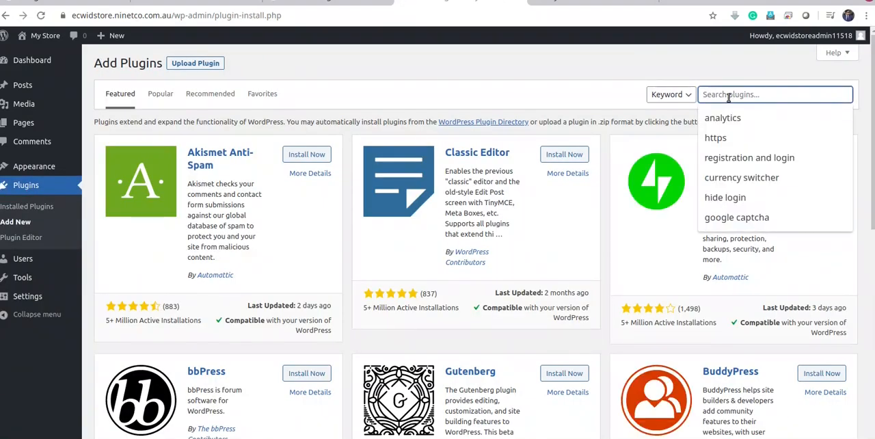
type("ecwid")
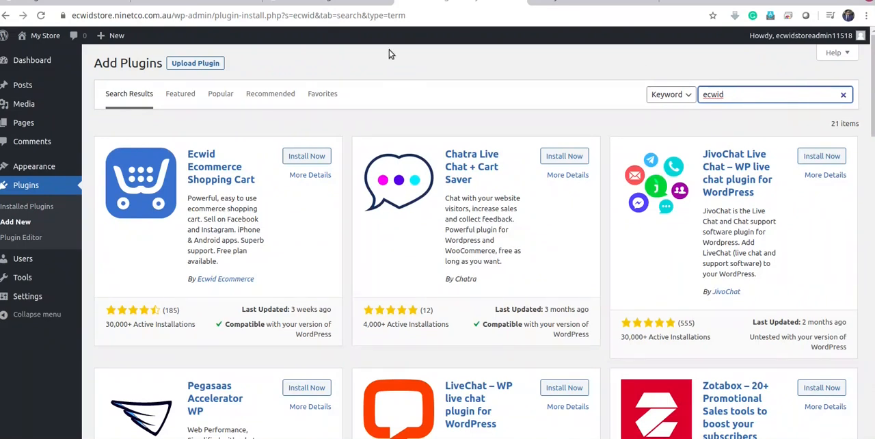
left_click(307, 157)
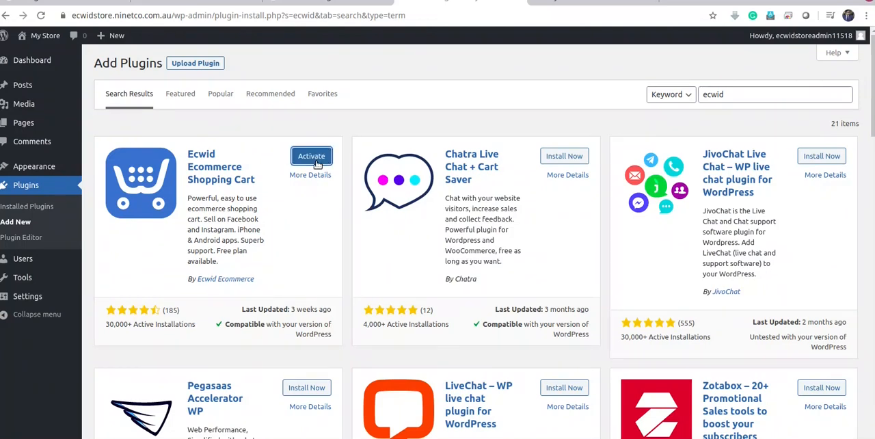
left_click(315, 158)
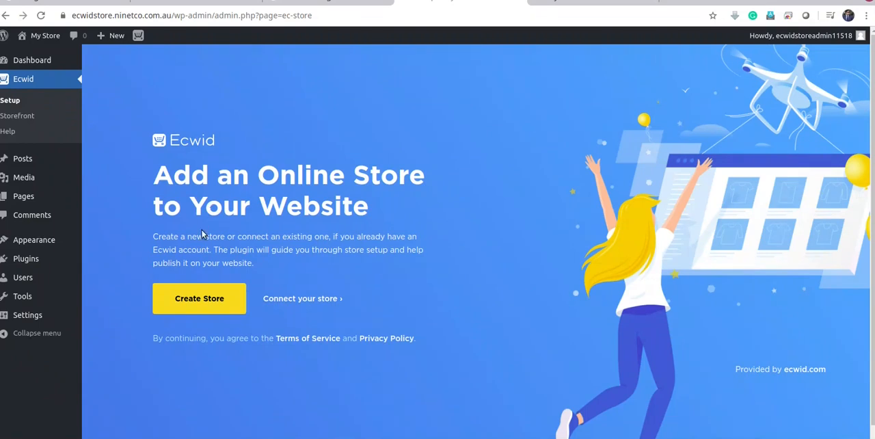
Search the plugin directory for yoast, and install and activate the Yoast SEO plugin
left_click(24, 260)
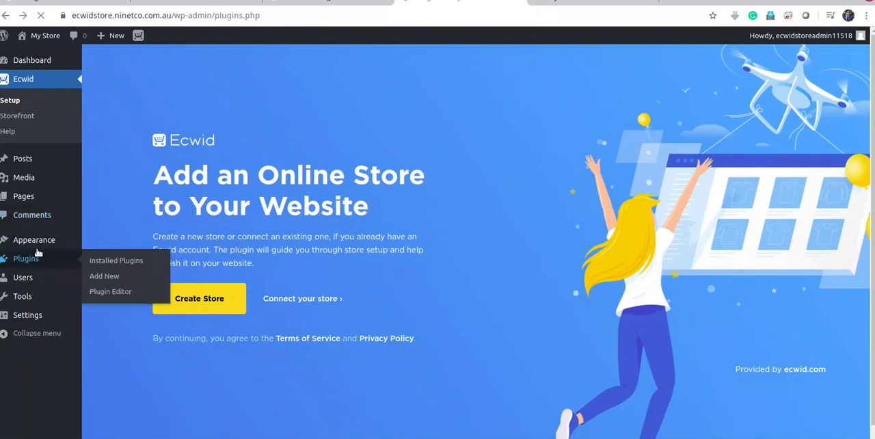
left_click(161, 64)
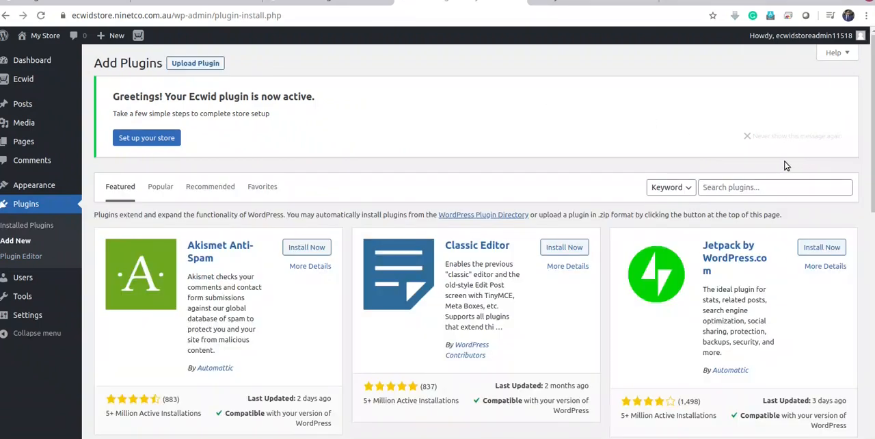
left_click(733, 188)
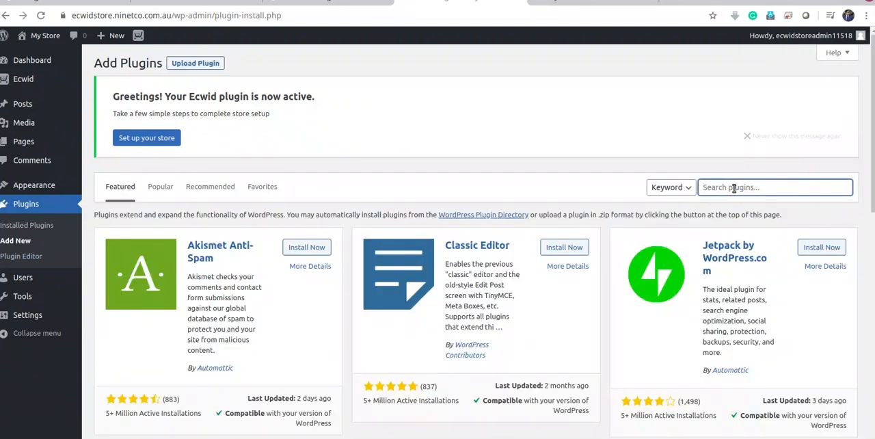
type("yoast")
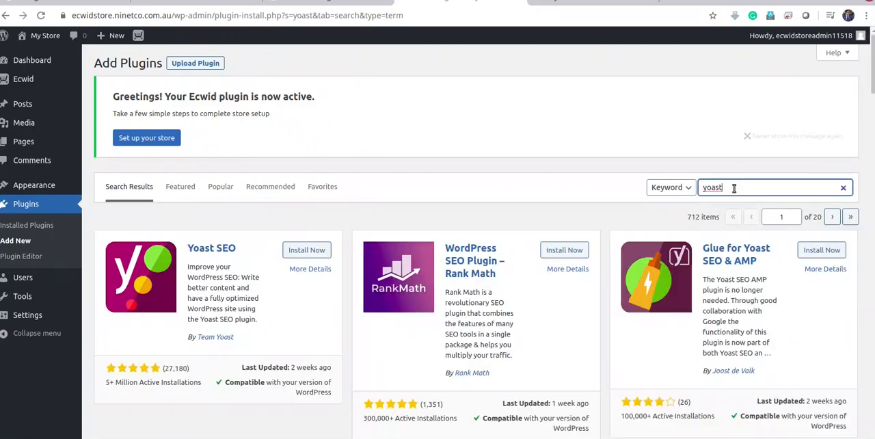
left_click(314, 253)
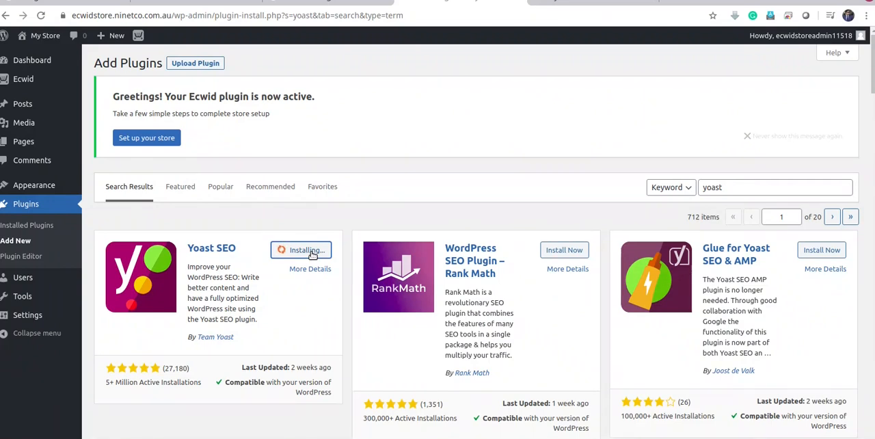
left_click(312, 252)
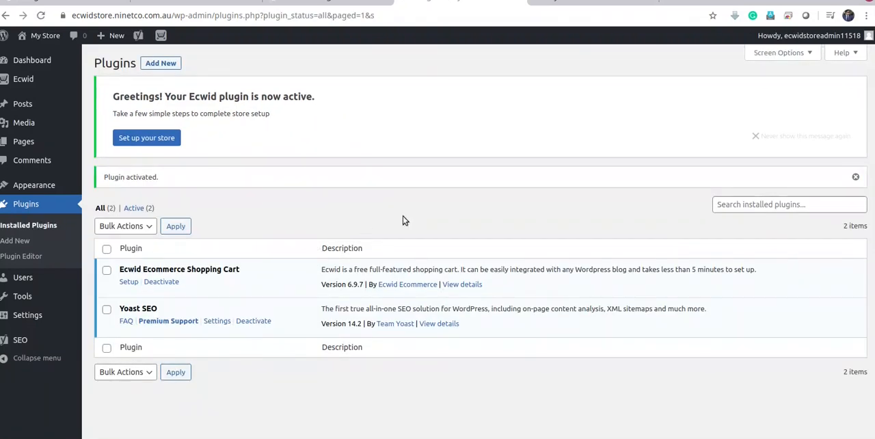
Search the plugin directory for SMUSH, and install and activate the Smush image compression plugin
left_click(739, 208)
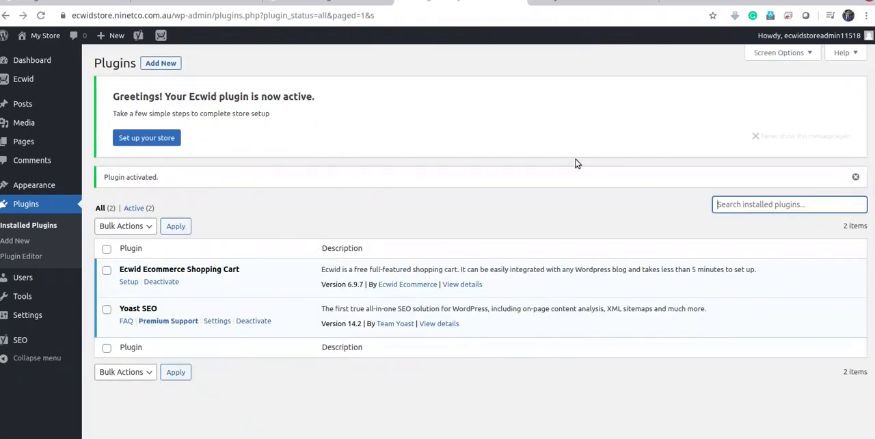
left_click(156, 64)
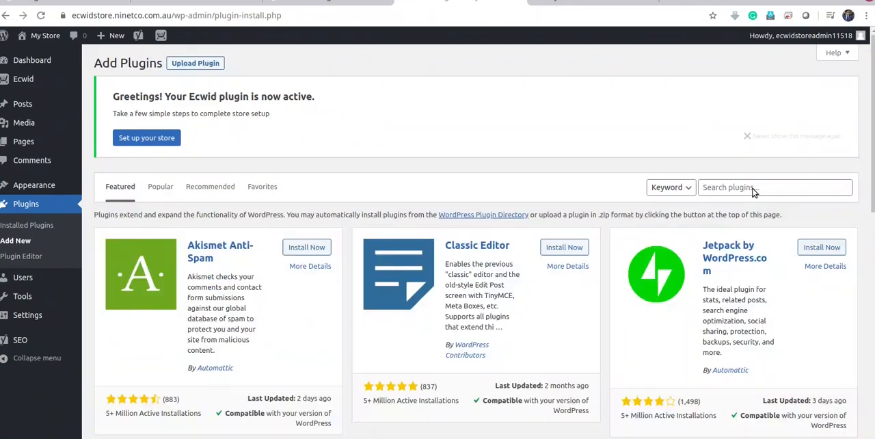
left_click(740, 187)
type("SMUSH")
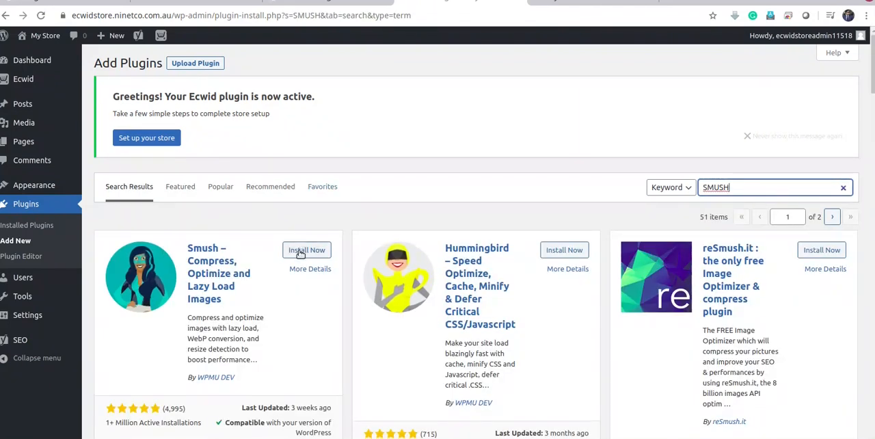
left_click(301, 251)
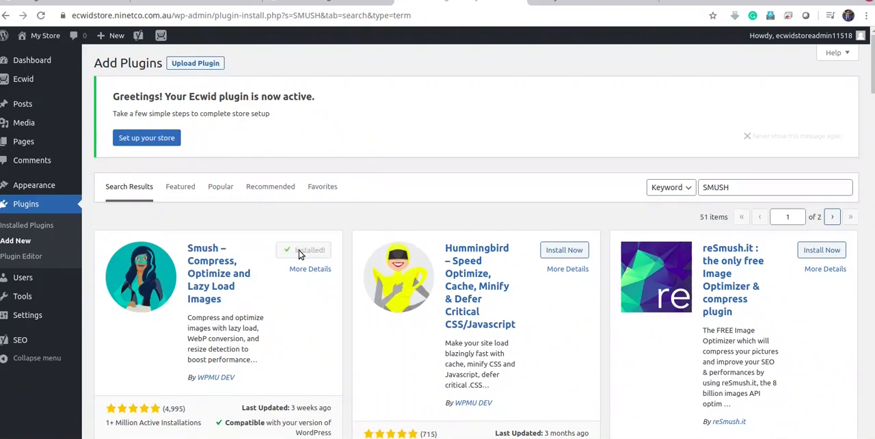
left_click(314, 254)
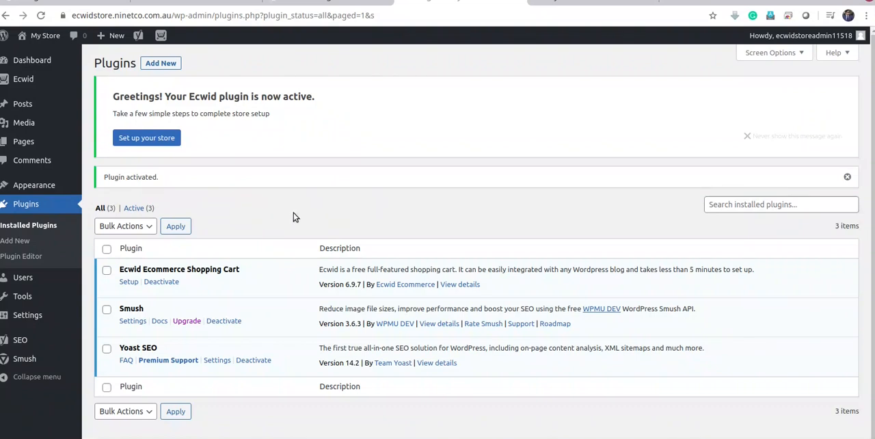
Open the Ecwid setup page and examine the live site's front page, including its posts and sidebar
mouse_move(25, 85)
left_click(24, 81)
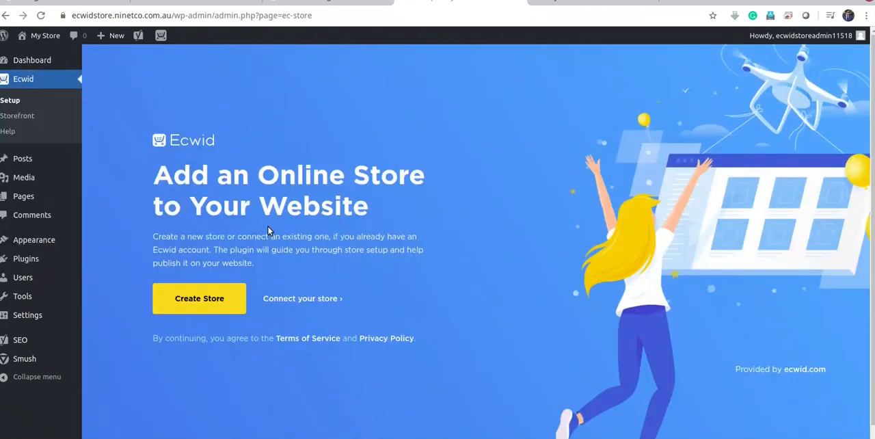
mouse_move(45, 40)
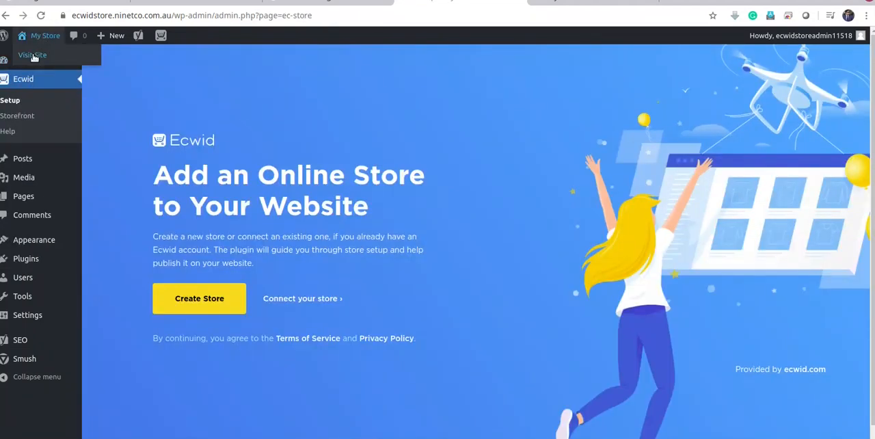
left_click(609, 3)
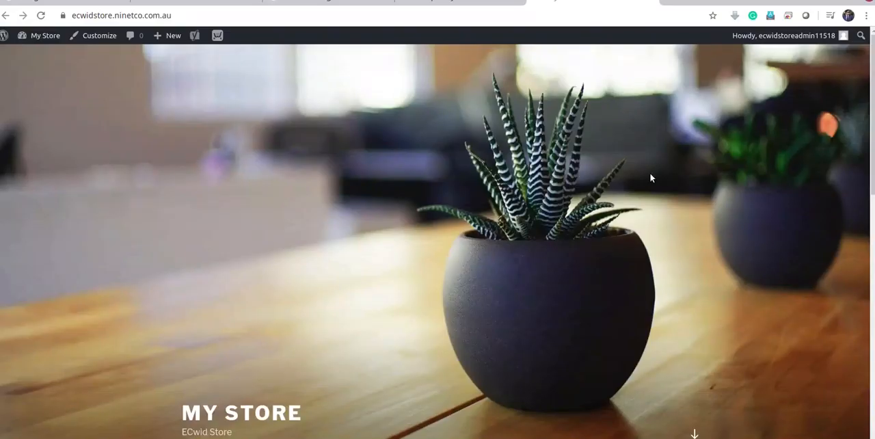
scroll(652, 229, "down", 2)
scroll(652, 230, "down", 5)
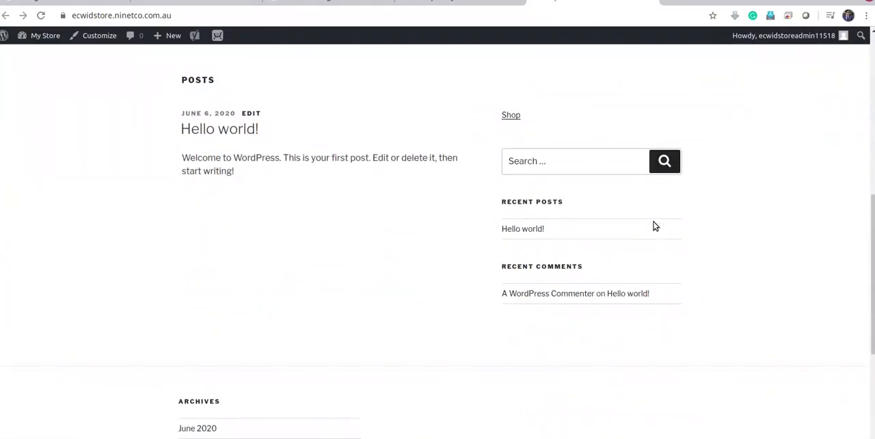
scroll(653, 230, "up", 2)
scroll(654, 230, "up", 5)
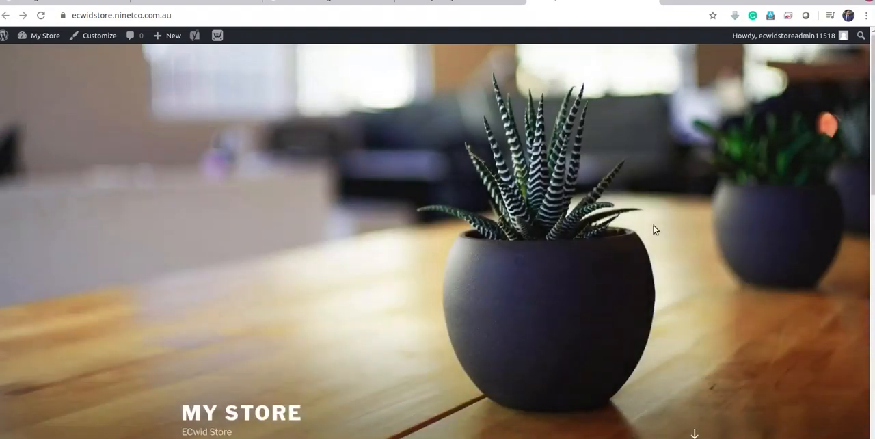
Create a new Ecwid store from the plugin's setup page
left_click(450, 2)
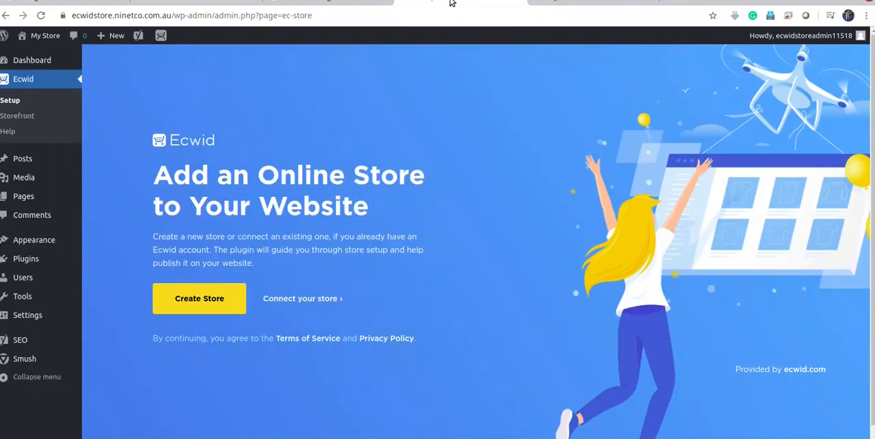
left_click(198, 300)
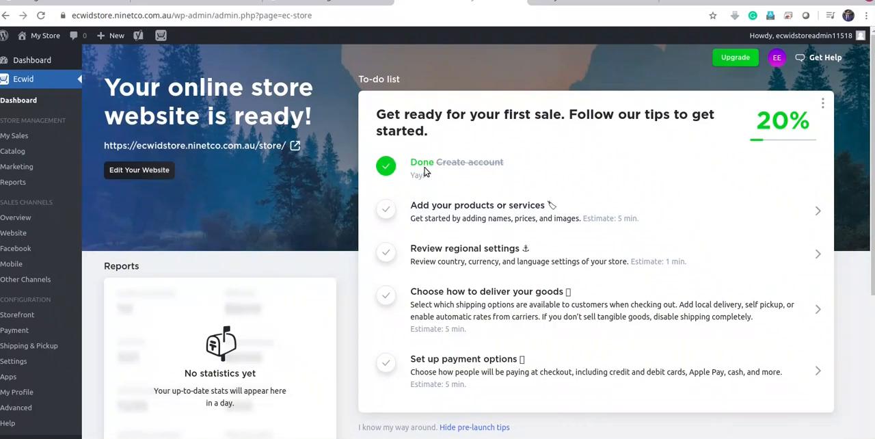
Review the Ecwid dashboard's to-do list and recommended reading, and open the task for adding products or services
left_click(387, 209)
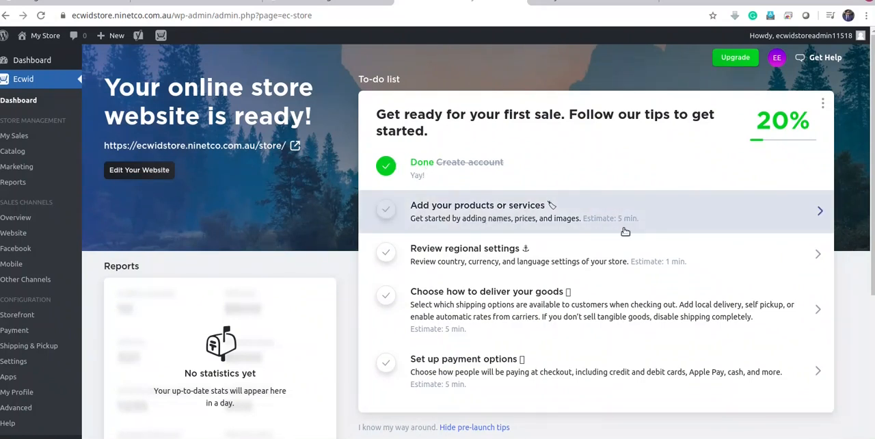
scroll(636, 215, "down", 3)
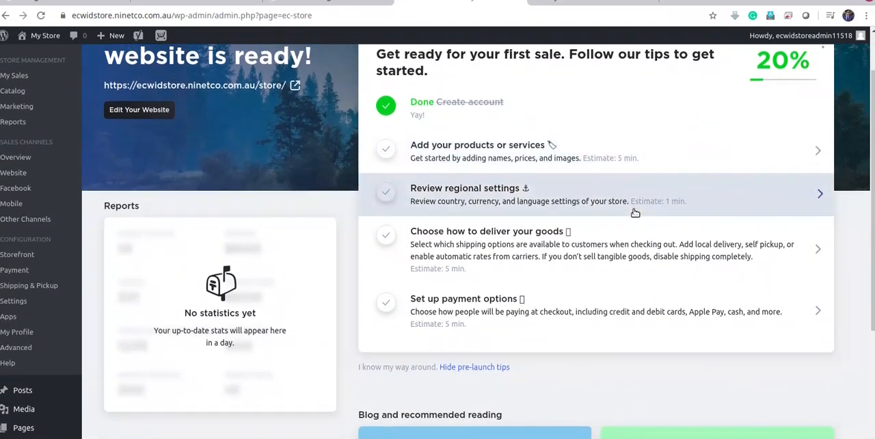
scroll(635, 213, "down", 2)
scroll(635, 213, "down", 2)
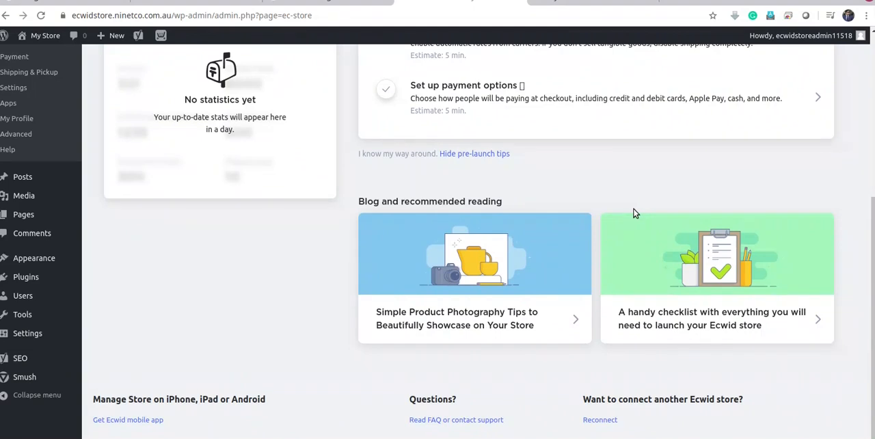
scroll(634, 212, "up", 2)
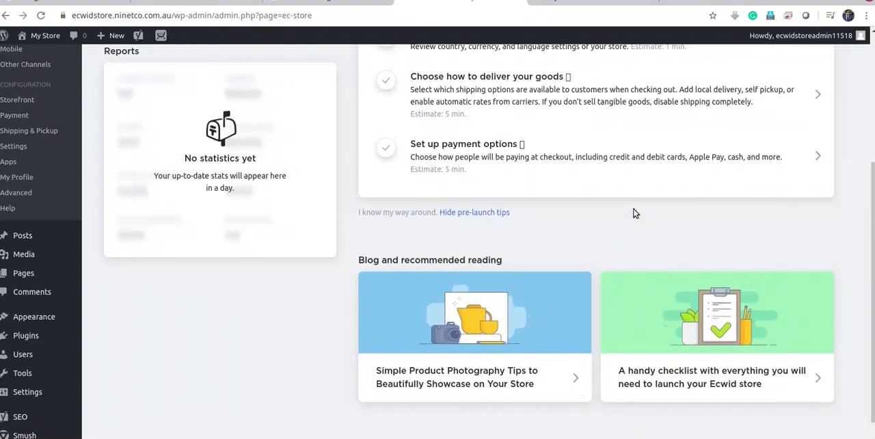
scroll(622, 220, "down", 2)
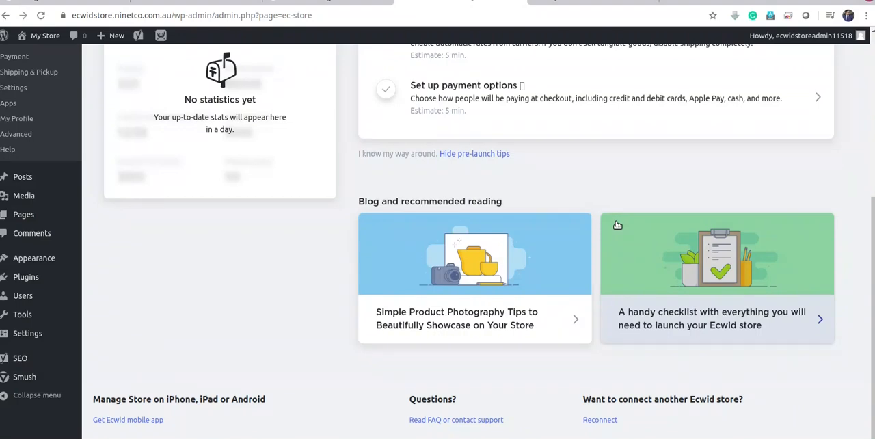
scroll(617, 225, "up", 5)
left_click(481, 173)
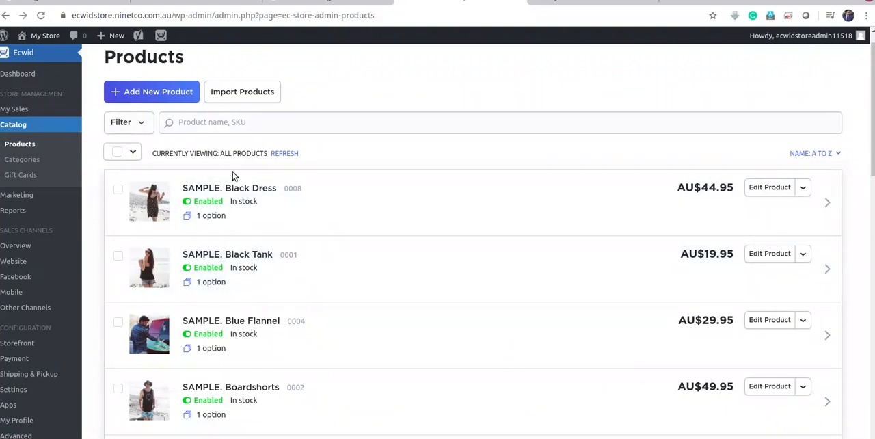
Look through the sample products listed in the store catalog
scroll(446, 201, "down", 5)
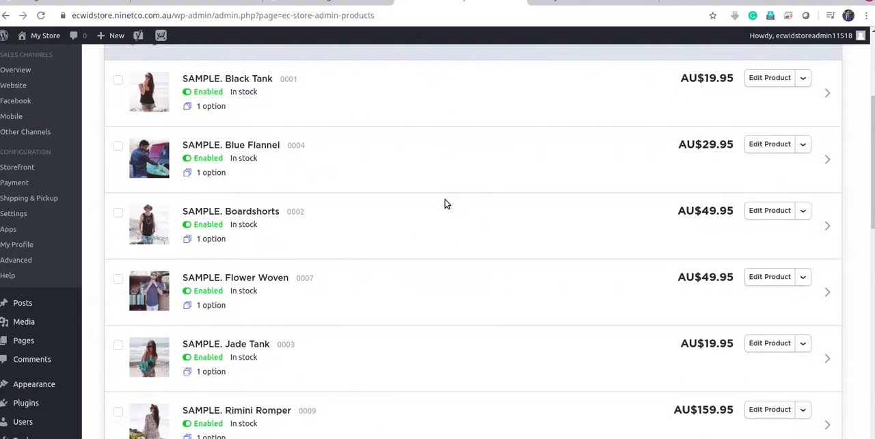
scroll(445, 203, "up", 3)
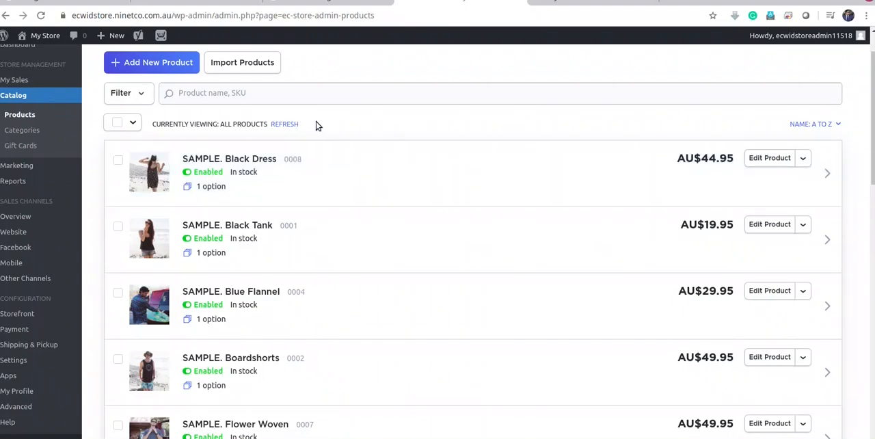
scroll(326, 129, "down", 2)
scroll(396, 117, "up", 3)
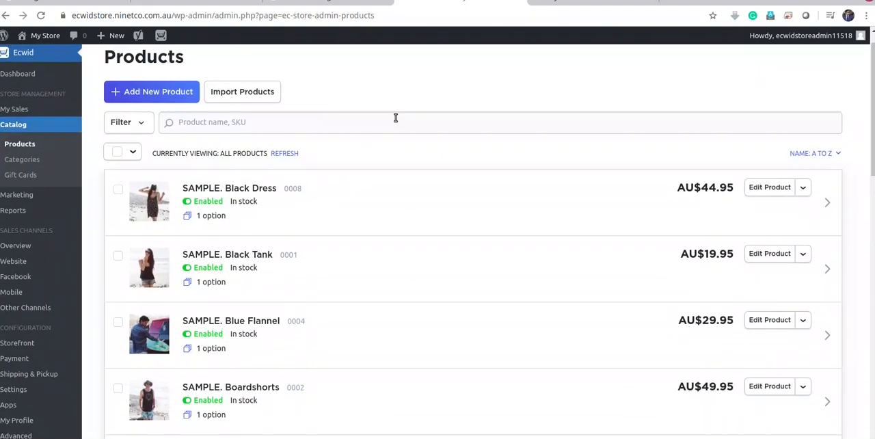
Open the live site's /store page and examine the sample products displayed there
left_click(595, 2)
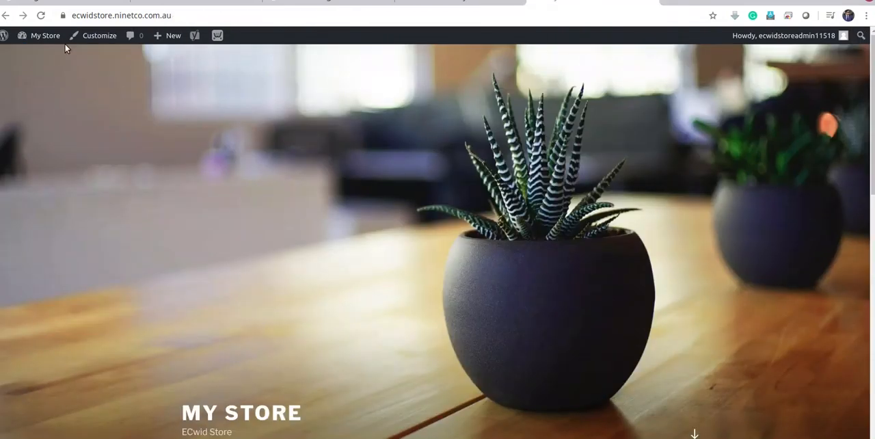
left_click(40, 15)
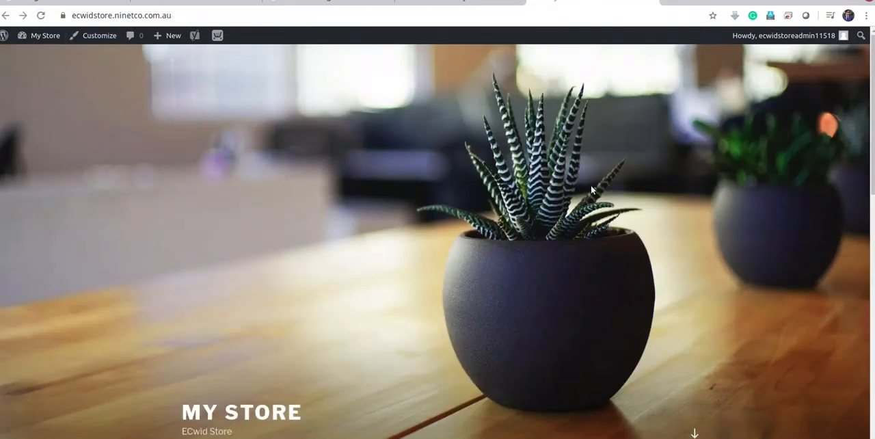
left_click(183, 15)
left_click(189, 15)
left_click(391, 2)
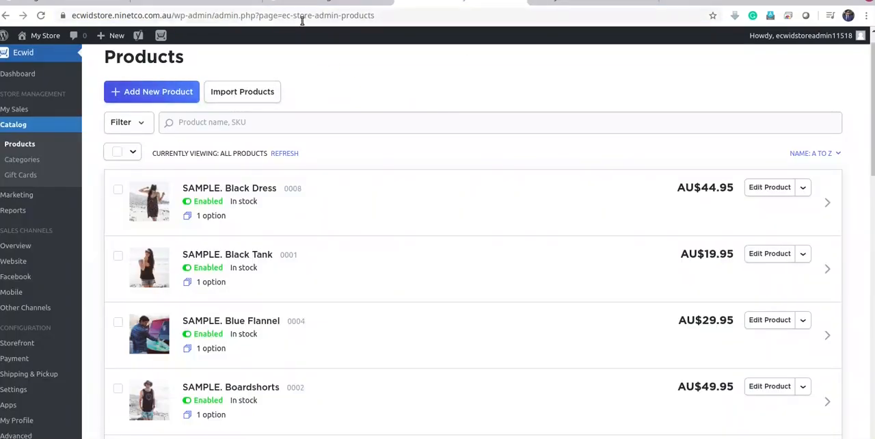
left_click(569, 2)
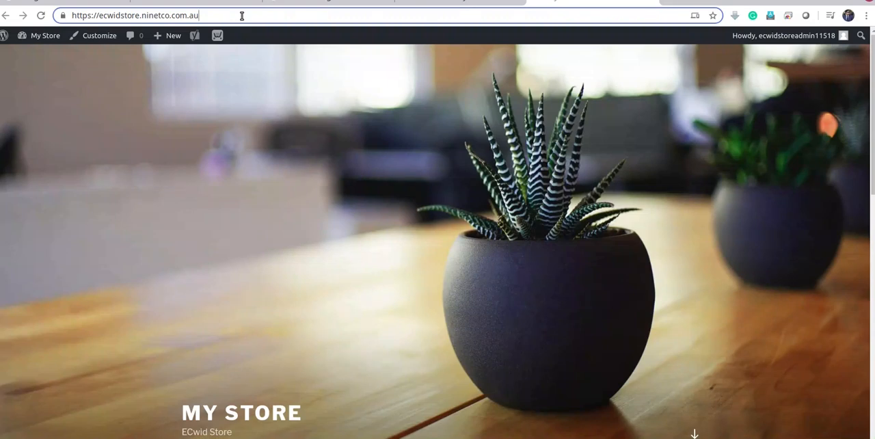
type("/store")
key("Return")
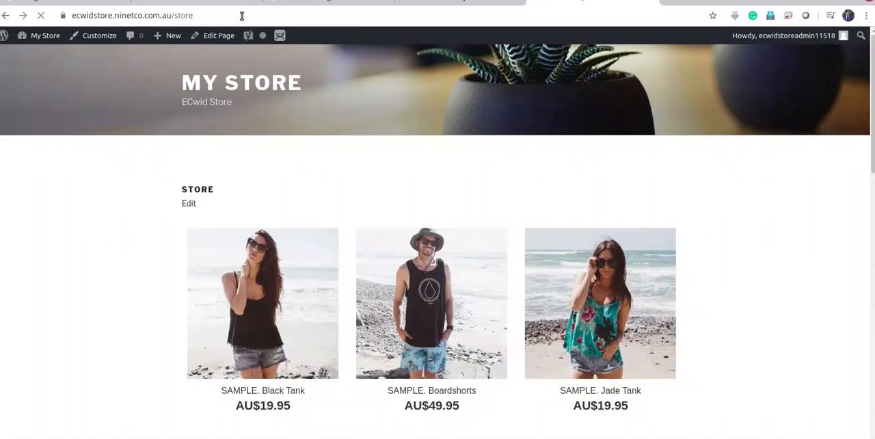
scroll(713, 203, "down", 1)
scroll(713, 203, "down", 8)
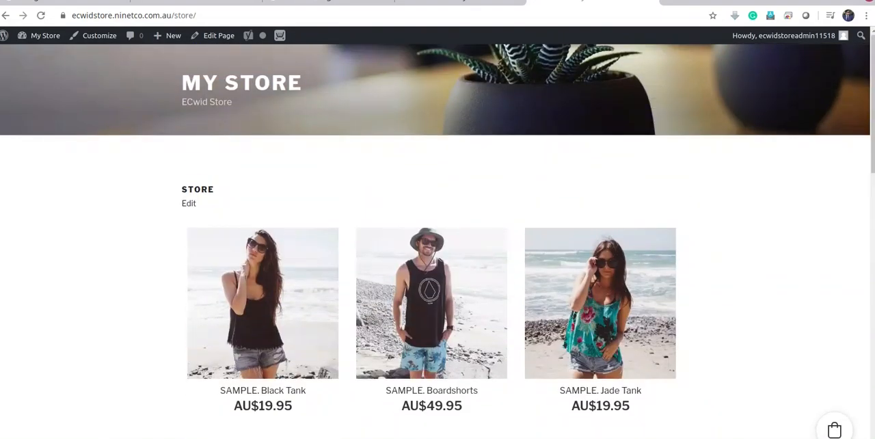
Return to the admin product list and compare its sample products with those on the live store page
left_click(444, 5)
scroll(328, 185, "down", 3)
scroll(342, 189, "down", 6)
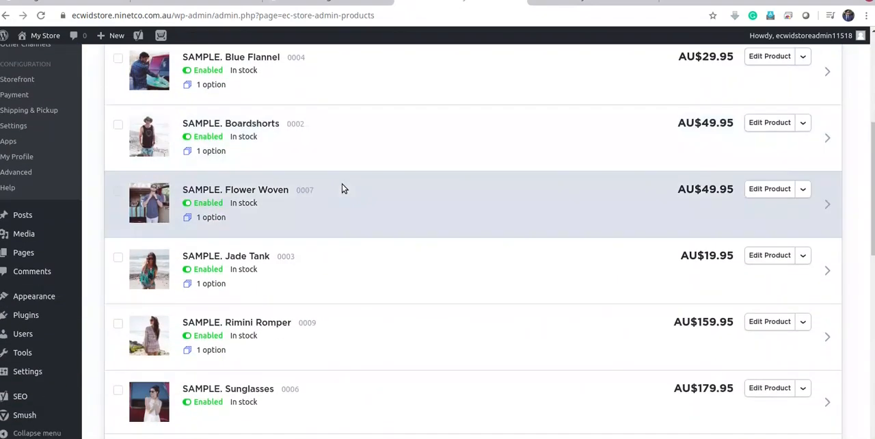
scroll(417, 227, "up", 10)
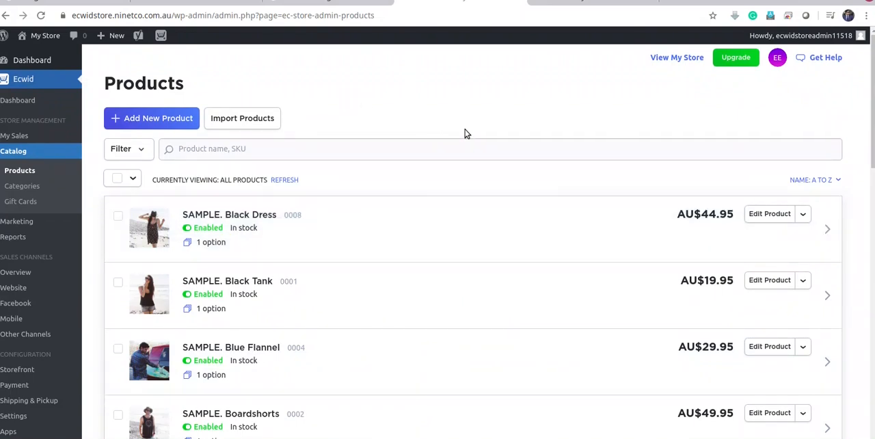
Go back to the Ecwid dashboard and open the to-do task for reviewing regional settings
left_click(17, 100)
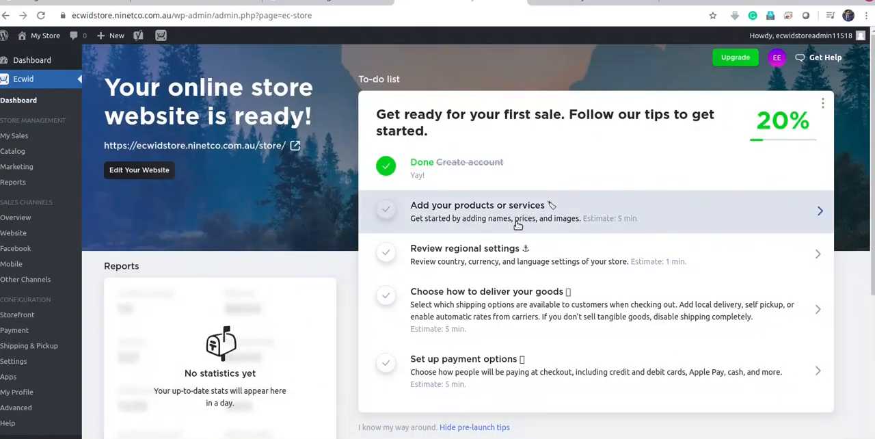
left_click(498, 259)
scroll(281, 248, "down", 5)
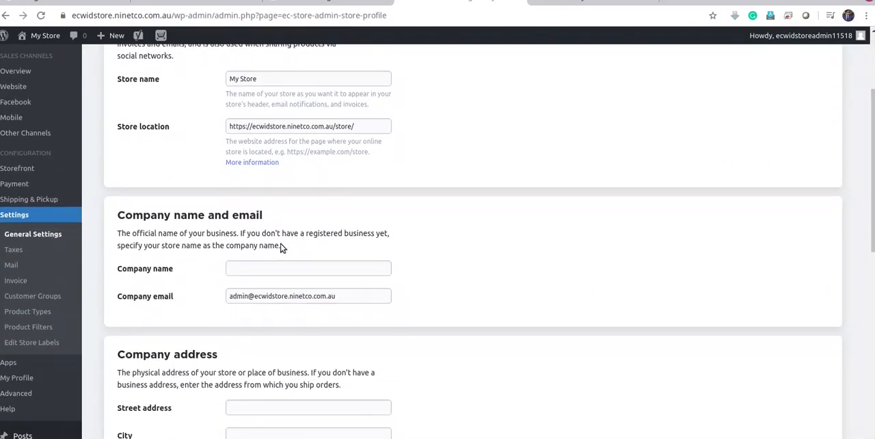
scroll(273, 253, "down", 2)
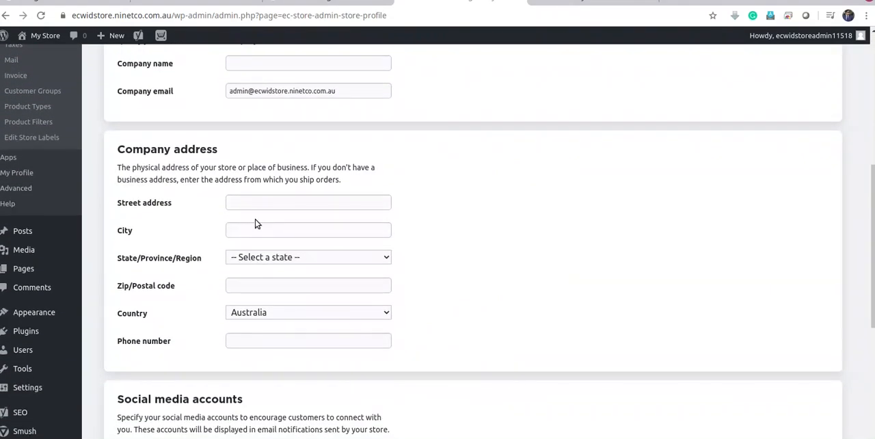
Set the company address's state to Queensland and fill in its postal code
left_click(307, 230)
left_click(273, 258)
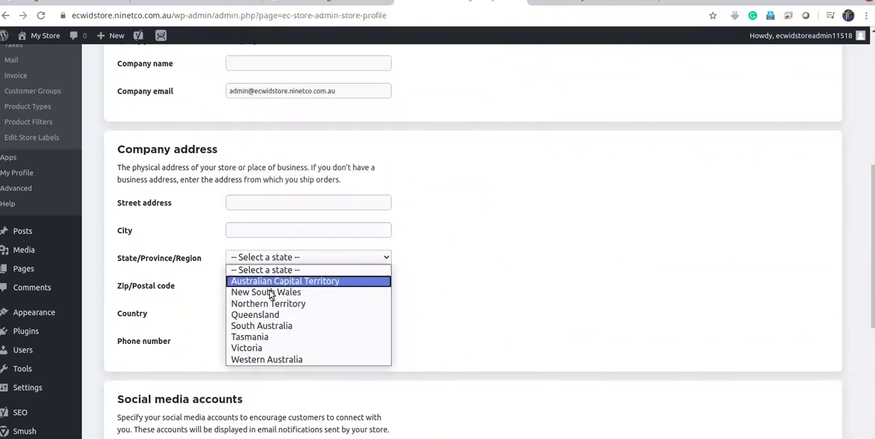
left_click(266, 315)
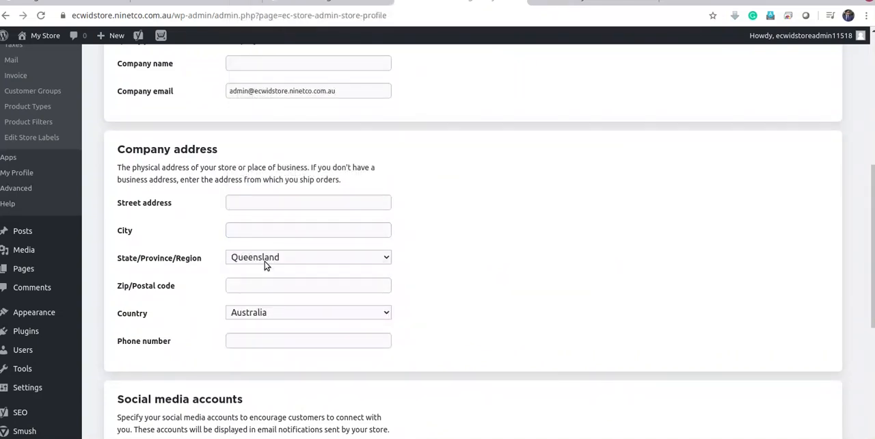
left_click(251, 285)
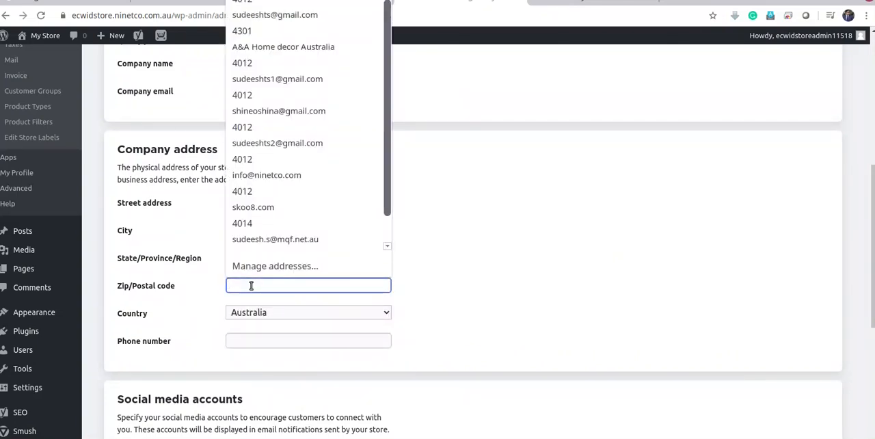
type("4000")
left_click(545, 312)
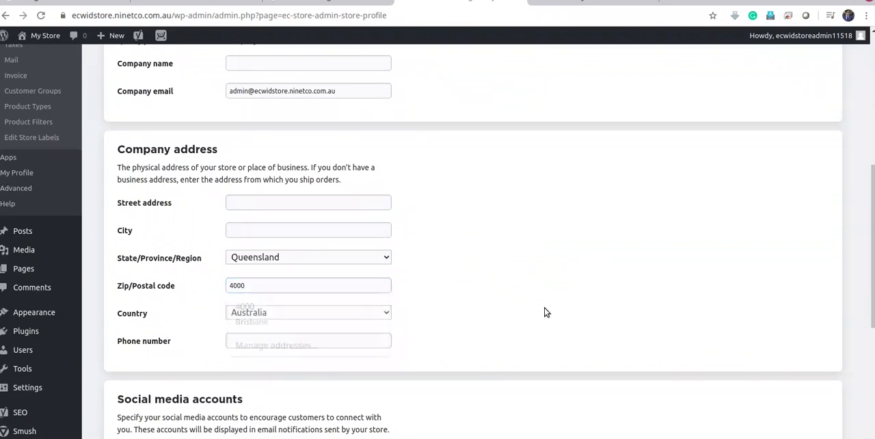
Enter the company's phone number and fill in the street address and city from a saved address
left_click(258, 342)
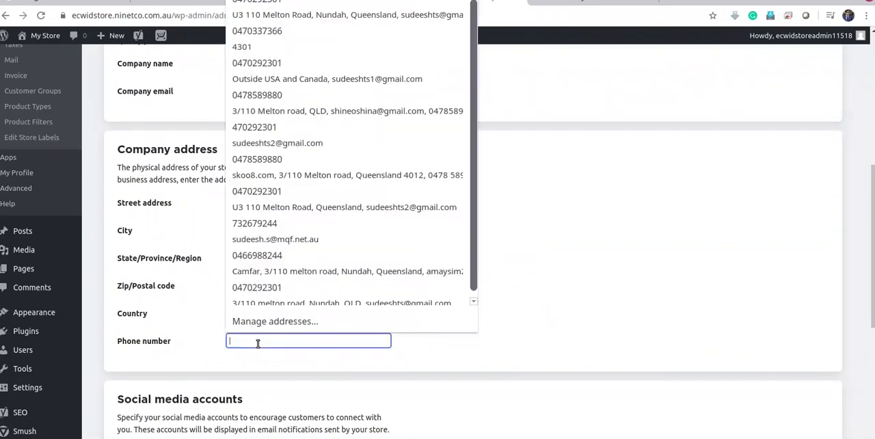
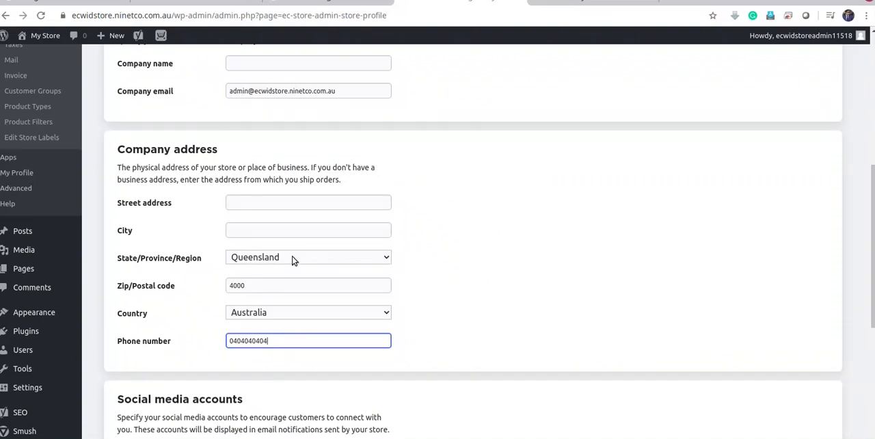
left_click(271, 200)
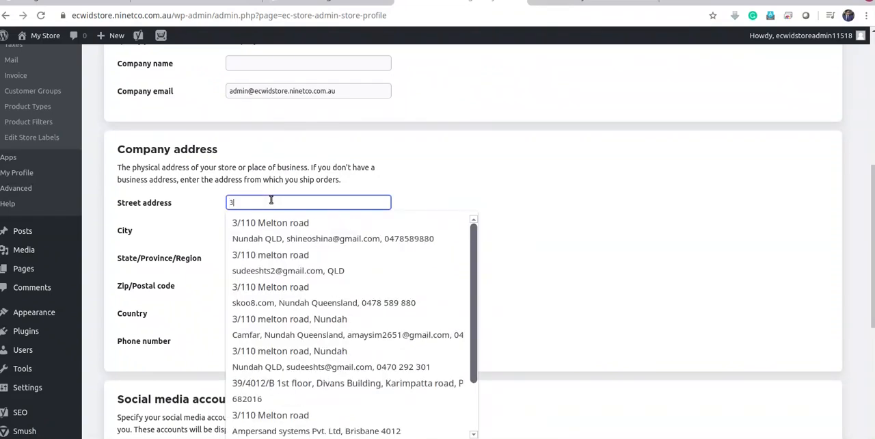
key("Down")
key("Return")
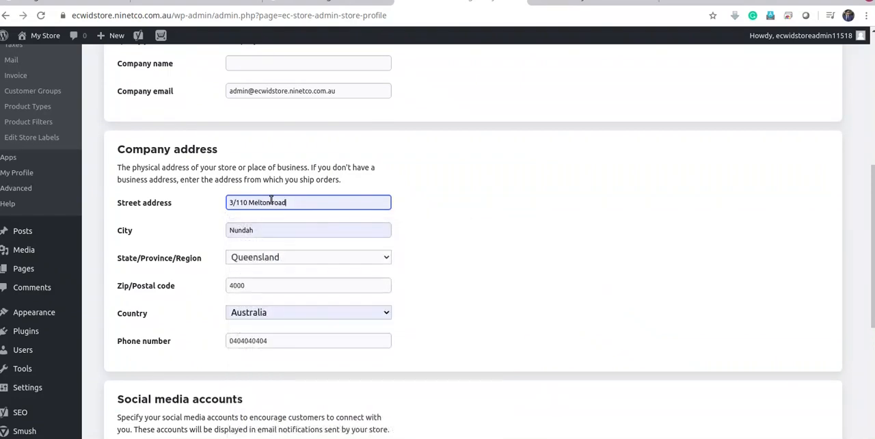
Enter # as a placeholder for the Facebook, Instagram, Twitter, YouTube and Pinterest accounts
scroll(470, 240, "down", 4)
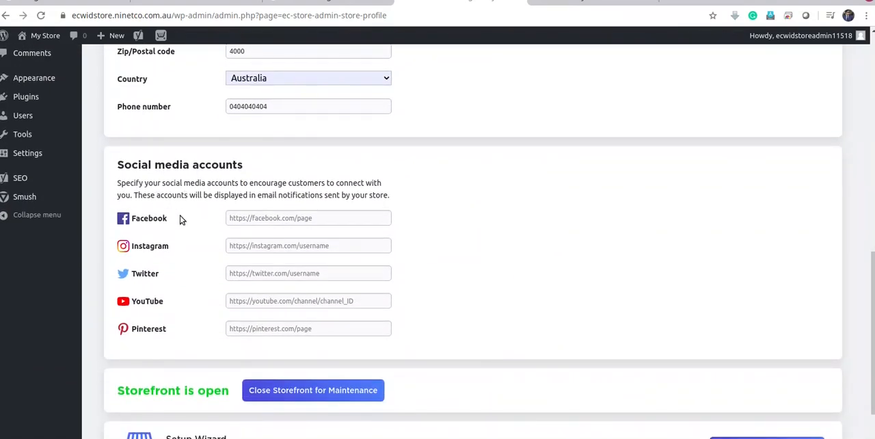
left_click(306, 218)
type("#")
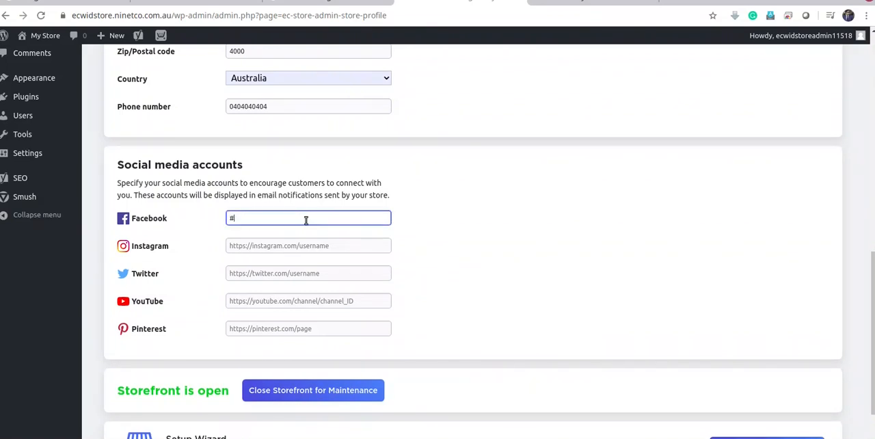
left_click(302, 250)
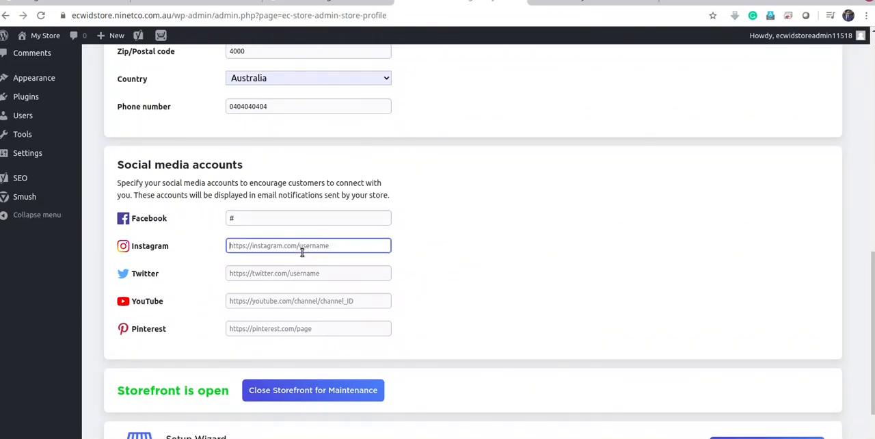
type("#")
left_click(302, 276)
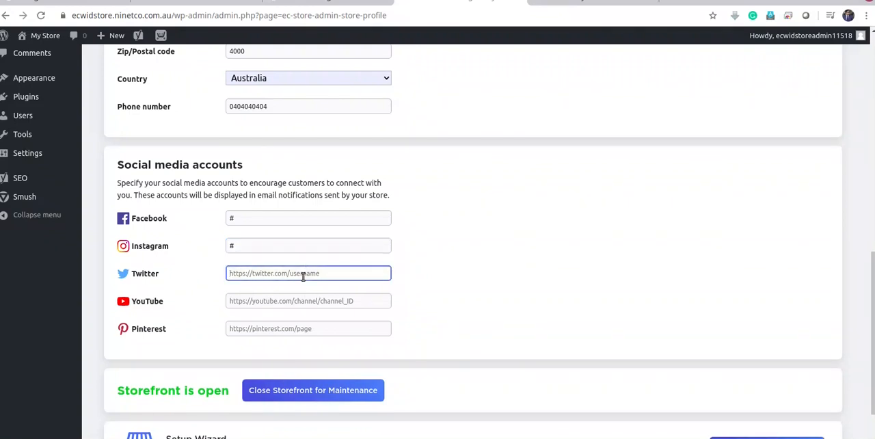
type("#")
left_click(300, 301)
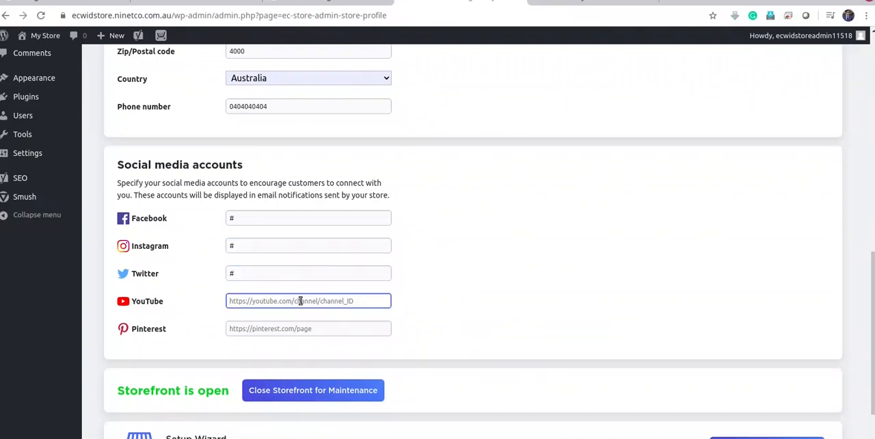
type("#")
left_click(283, 333)
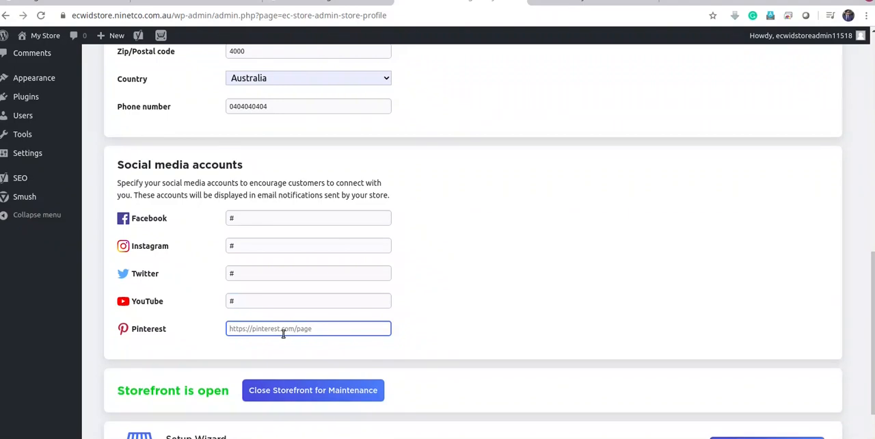
type("#")
Try to save the store profile changes
scroll(670, 322, "down", 2)
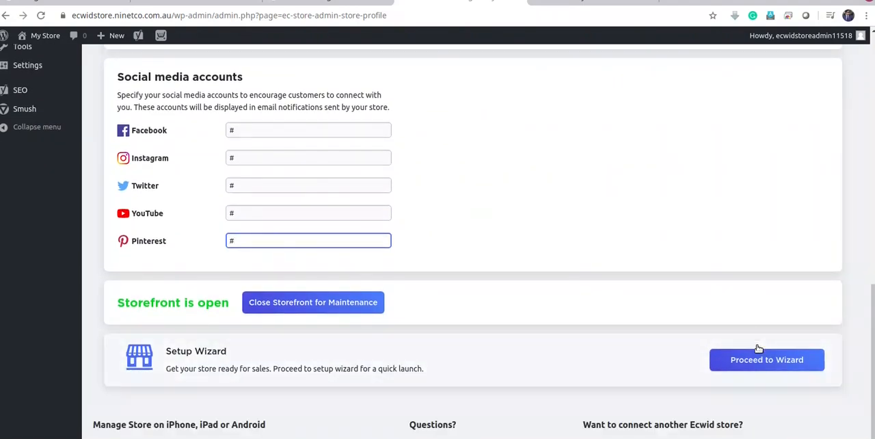
scroll(755, 355, "up", 3)
scroll(755, 359, "up", 10)
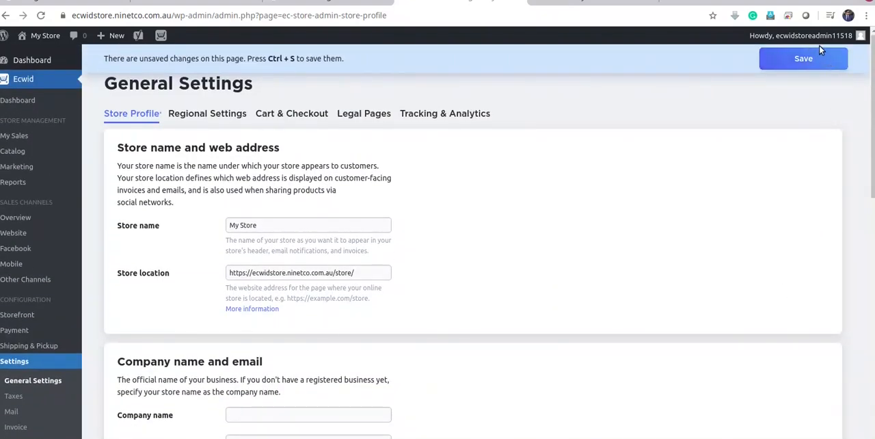
left_click(804, 60)
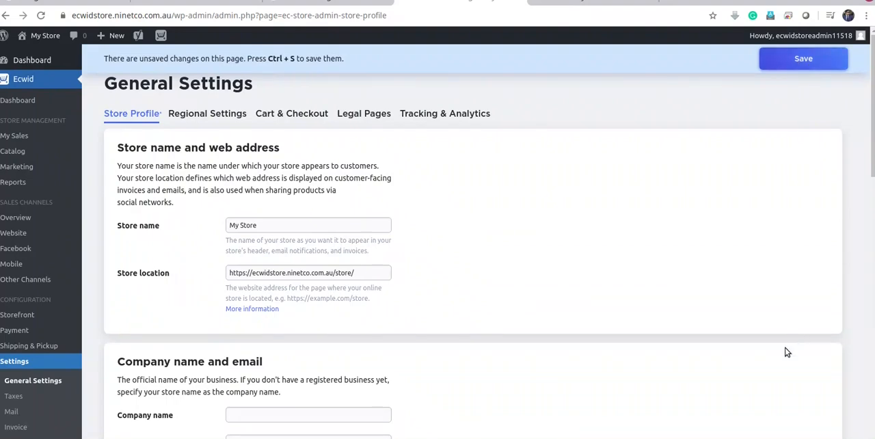
scroll(798, 332, "down", 9)
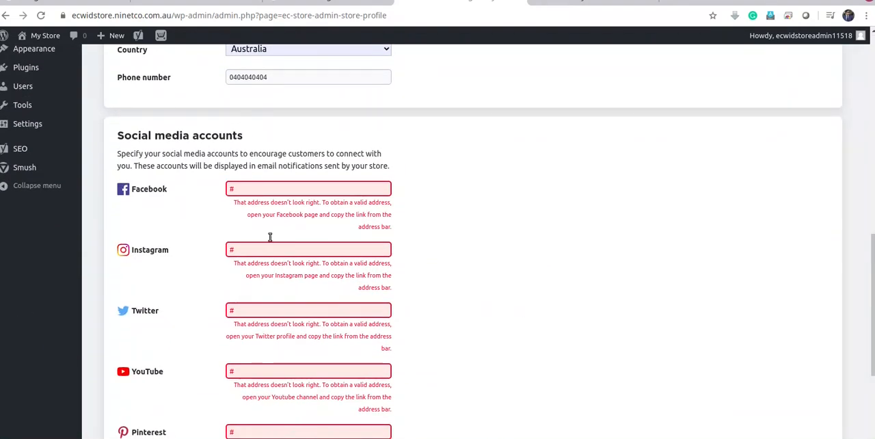
left_click(153, 188)
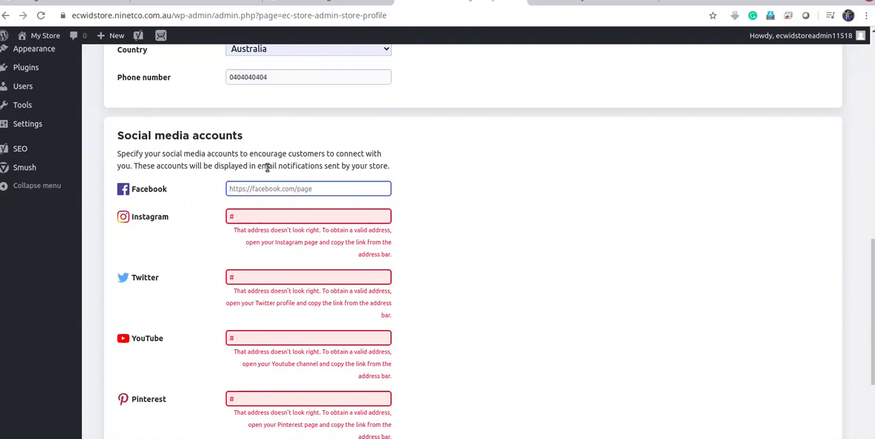
type("http")
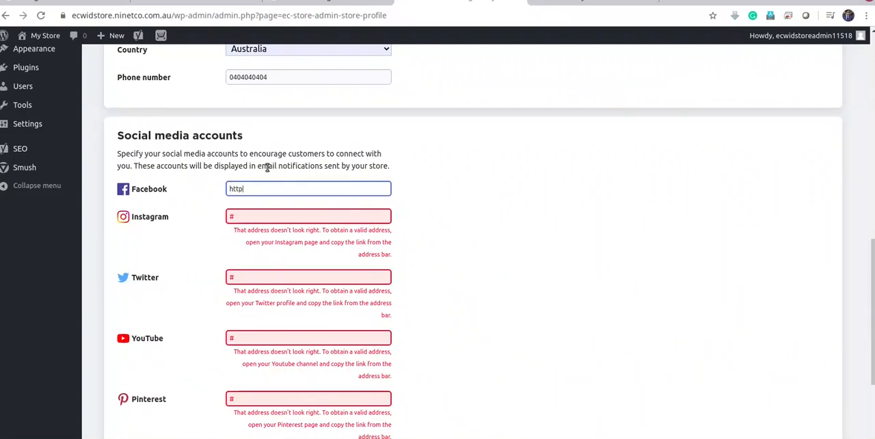
type("s://face")
key("BackSpace")
key("BackSpace")
key("BackSpace")
type("facebook.com")
key("ctrl+a")
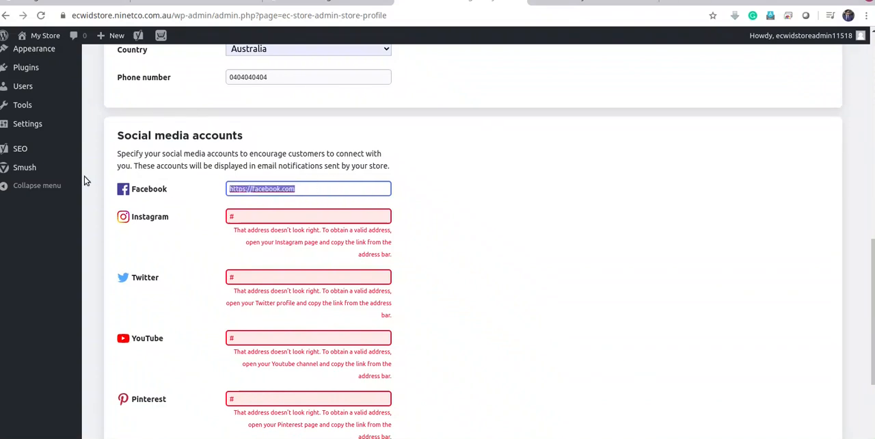
key("ctrl+c")
key("Tab")
key("ctrl+v")
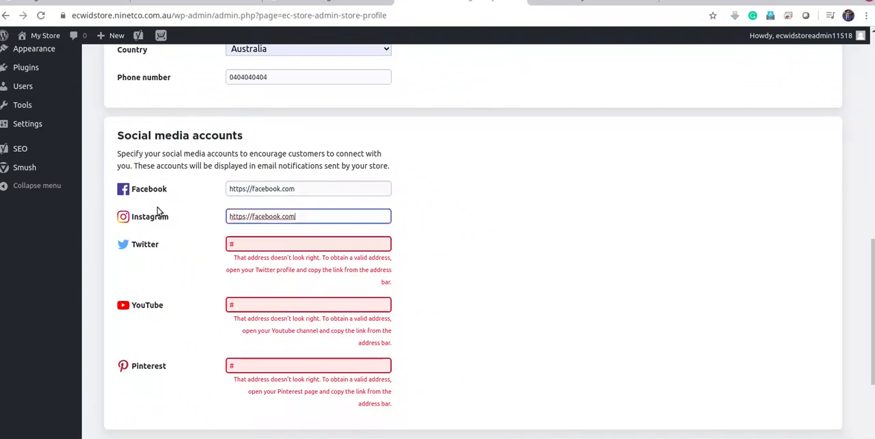
key("Tab")
key("ctrl+v")
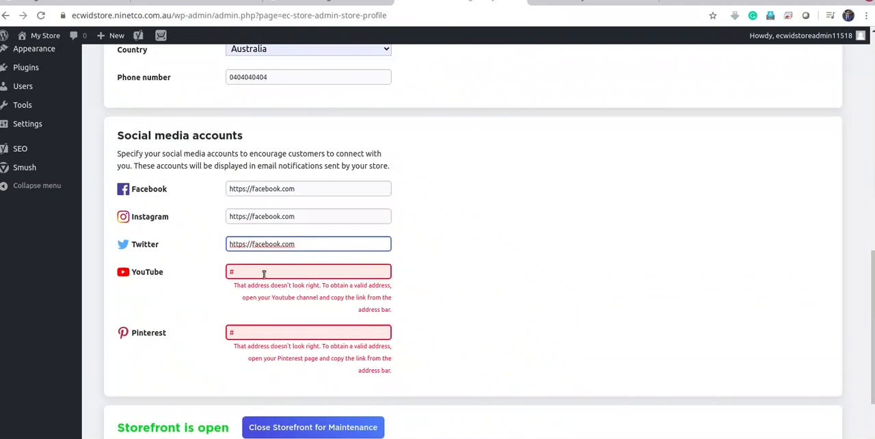
key("Tab")
key("ctrl+v")
key("Tab")
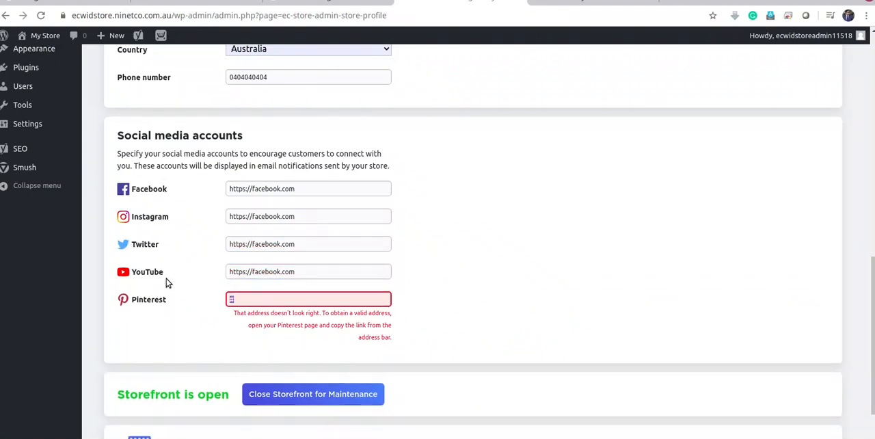
key("ctrl+v")
scroll(806, 148, "up", 5)
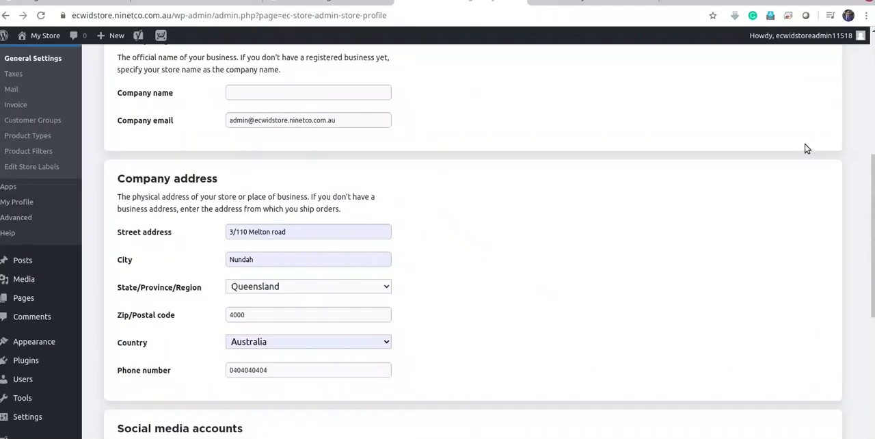
scroll(807, 148, "up", 5)
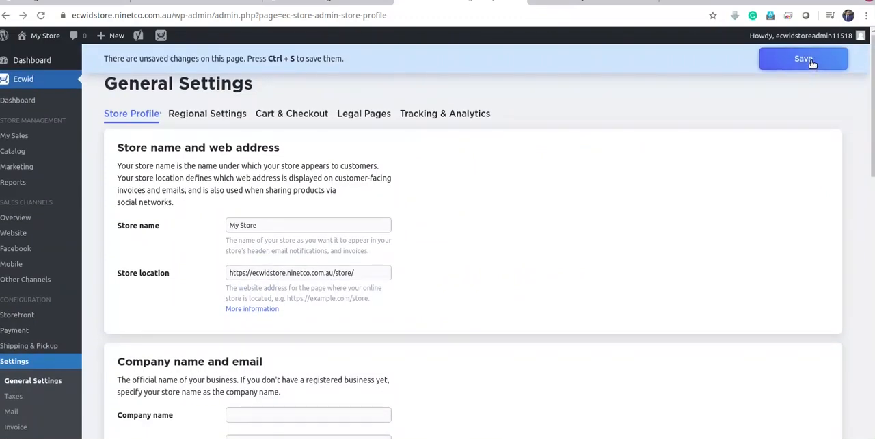
left_click(790, 56)
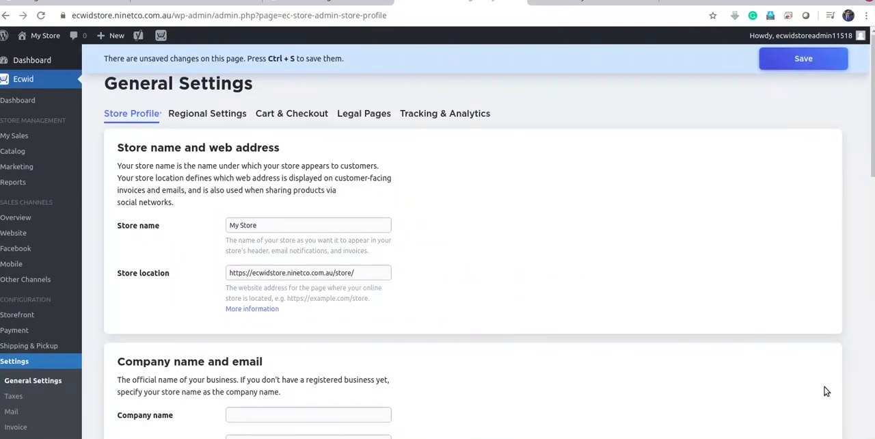
Clear the addresses of the Pinterest, YouTube, Twitter, Instagram and Facebook accounts in the store profile
scroll(600, 281, "down", 2)
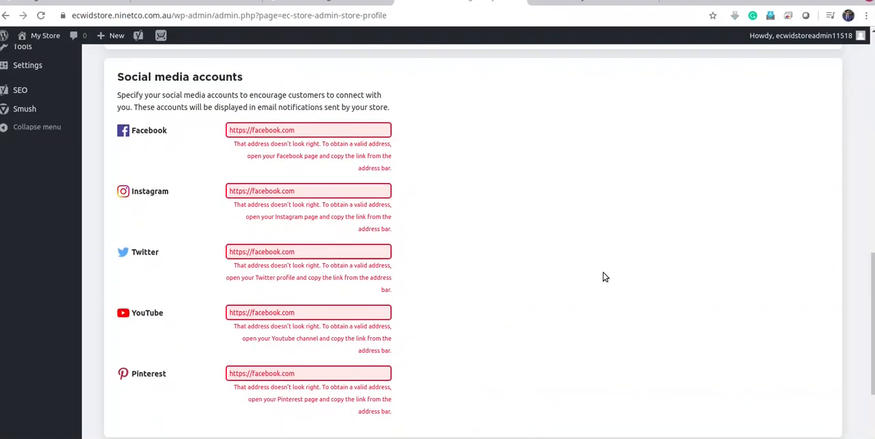
left_click_drag(333, 373, 130, 367)
key("BackSpace")
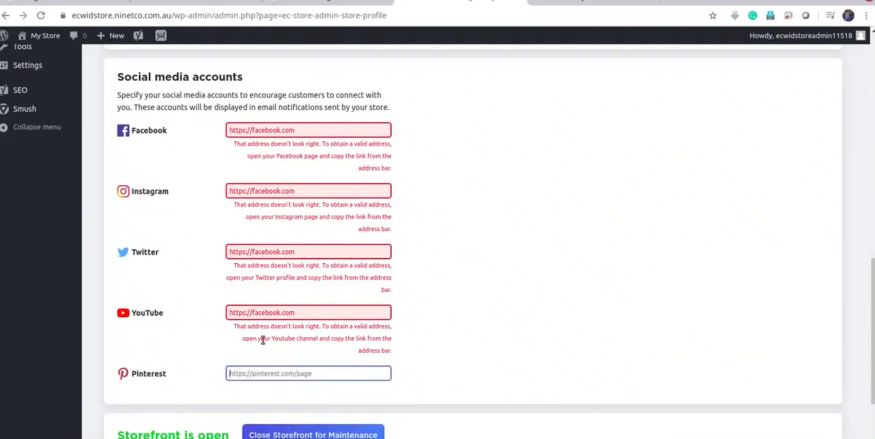
triple_click(322, 313)
key("BackSpace")
left_click(304, 252)
triple_click(305, 252)
key("BackSpace")
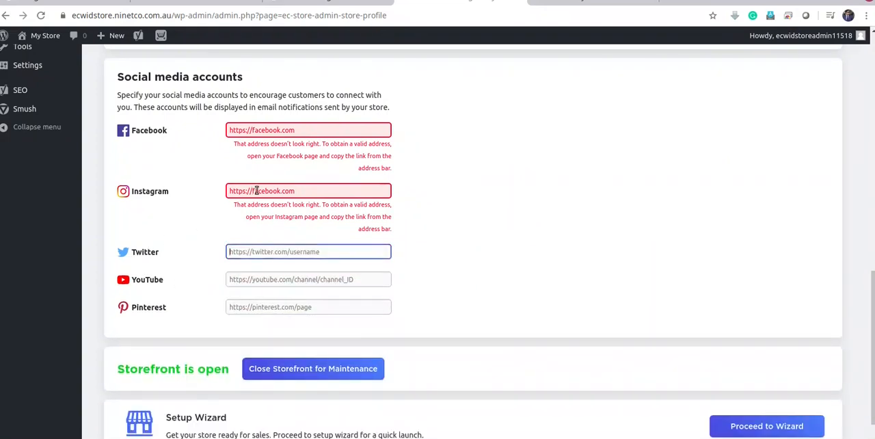
left_click_drag(314, 191, 188, 189)
key("BackSpace")
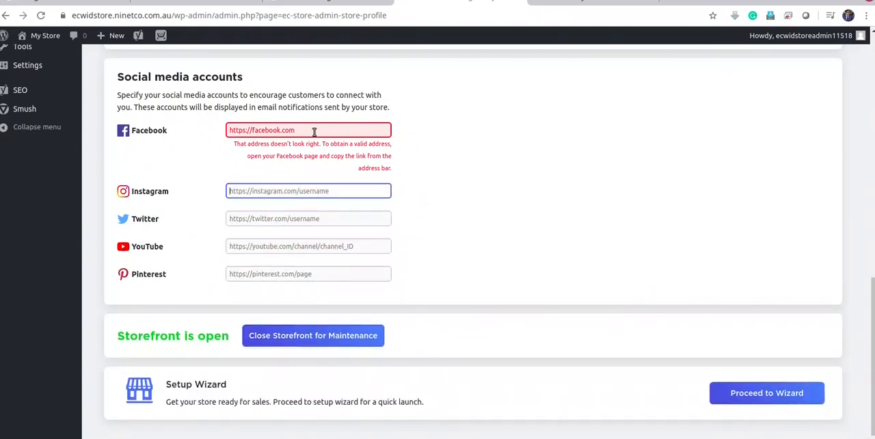
left_click_drag(314, 131, 99, 120)
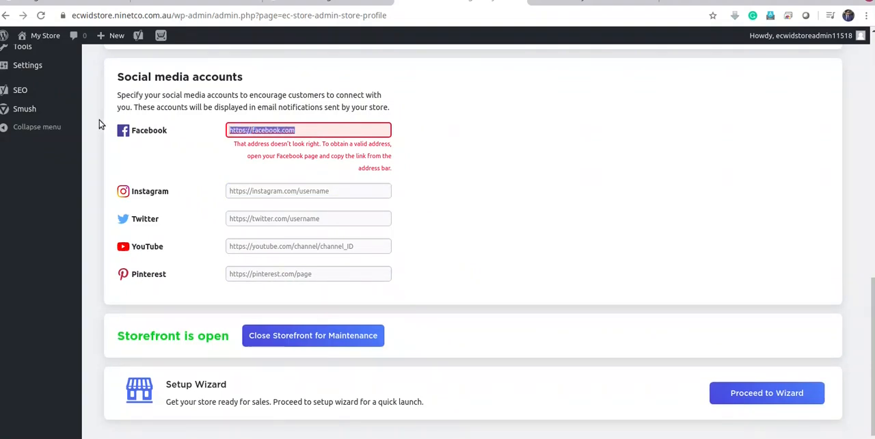
key("BackSpace")
Save the store profile with the social media accounts left empty
scroll(842, 227, "up", 4)
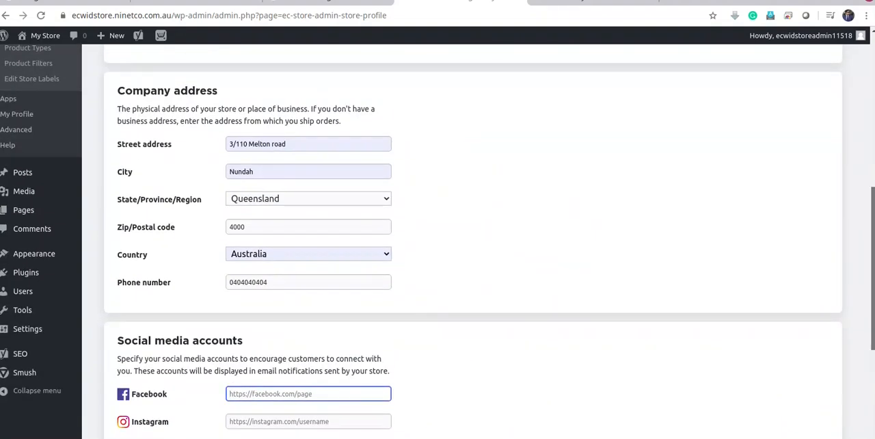
scroll(863, 136, "up", 7)
left_click(814, 60)
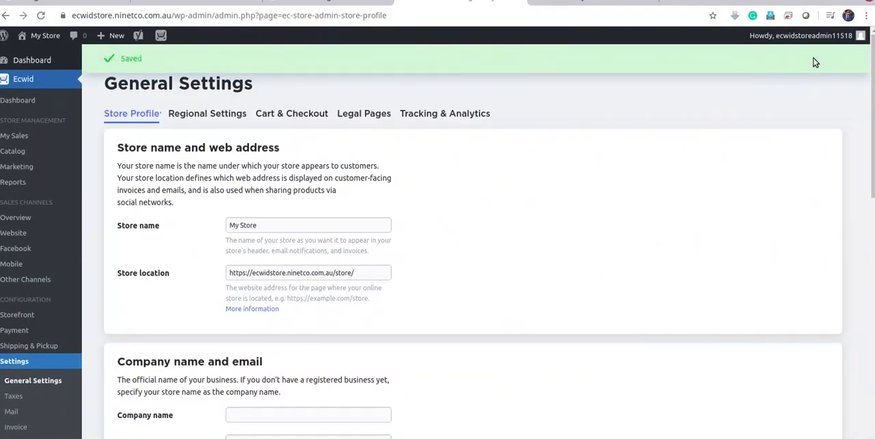
Open the store's regional settings and check the available currency and price display format options
left_click(214, 115)
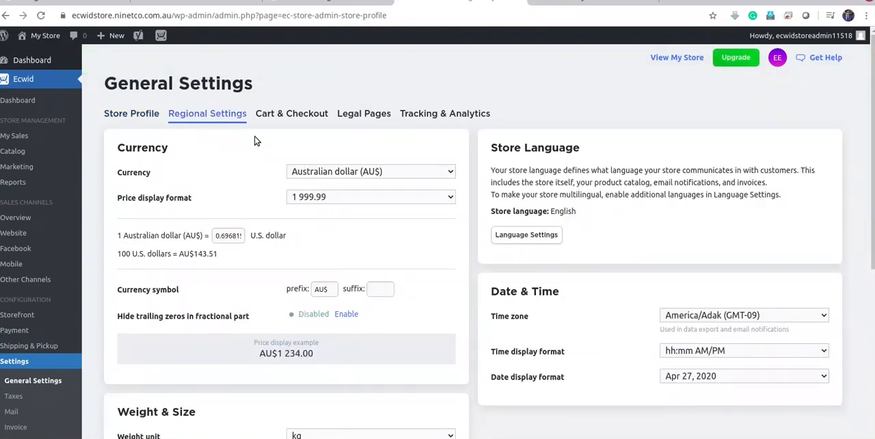
left_click(387, 175)
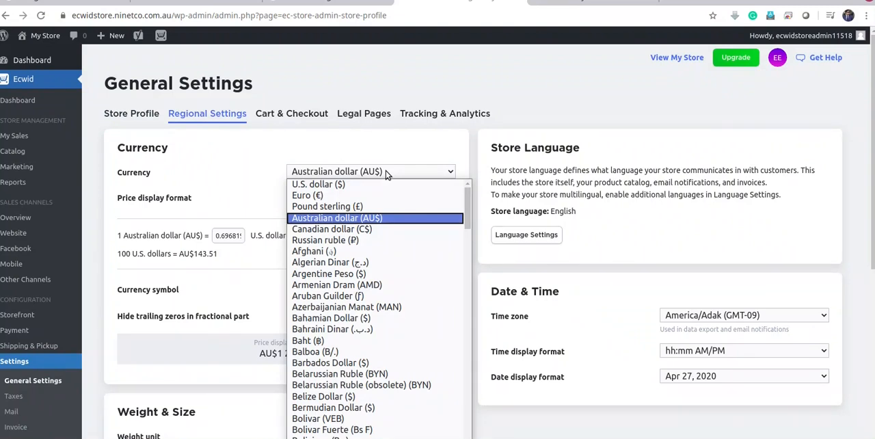
left_click(387, 175)
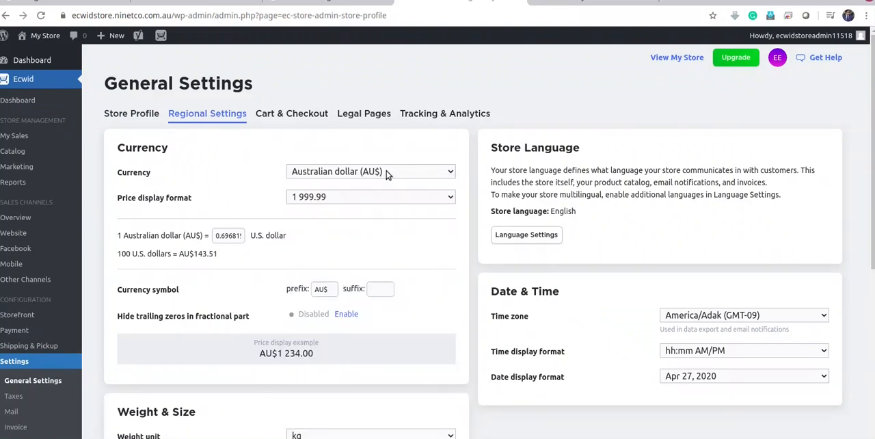
left_click(328, 200)
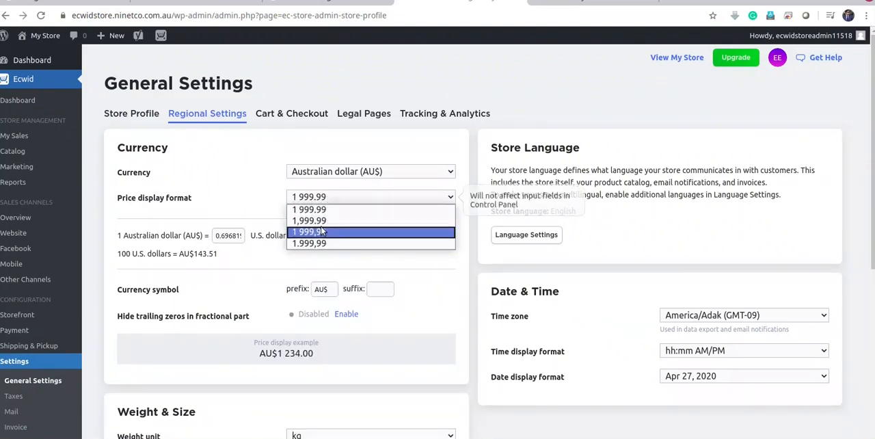
left_click(264, 196)
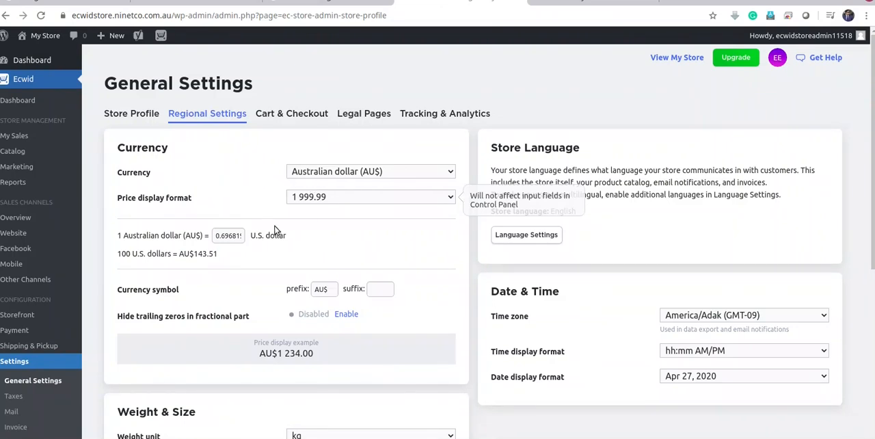
Set the store's time zone to Australia/Brisbane (GMT+10)
scroll(353, 254, "down", 1)
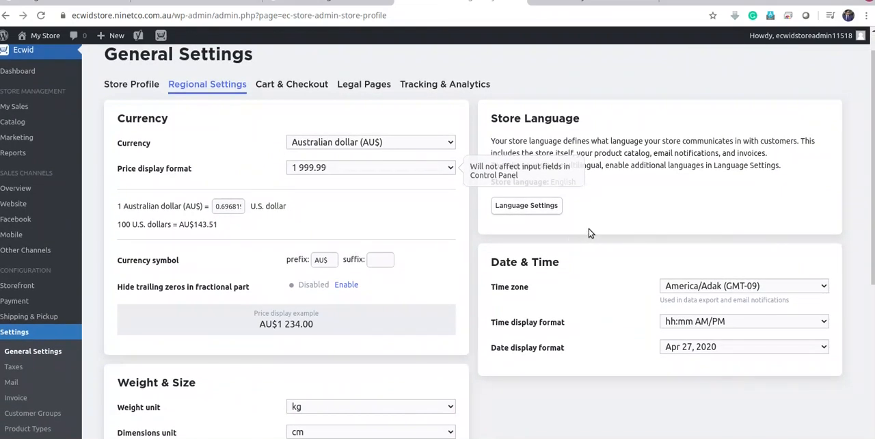
left_click(684, 291)
scroll(786, 157, "down", 5)
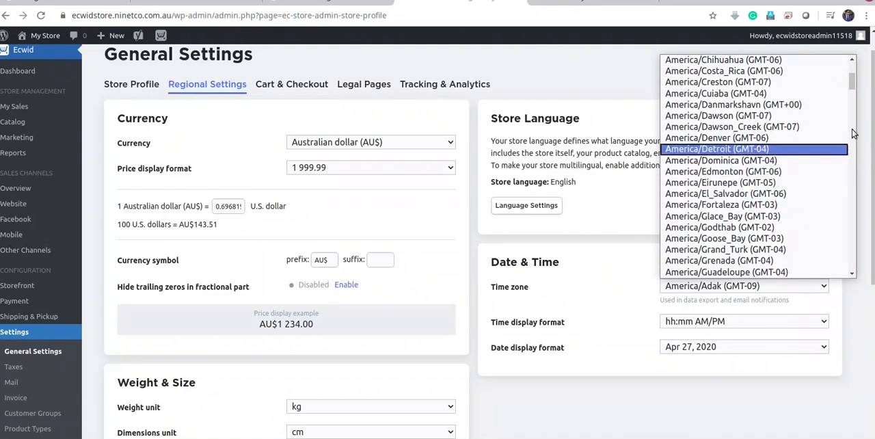
left_click_drag(858, 86, 846, 139)
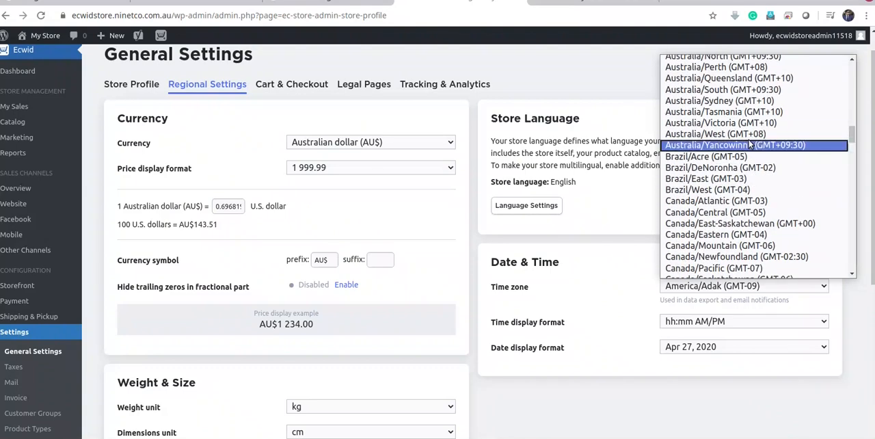
scroll(775, 179, "down", 1)
scroll(772, 179, "up", 3)
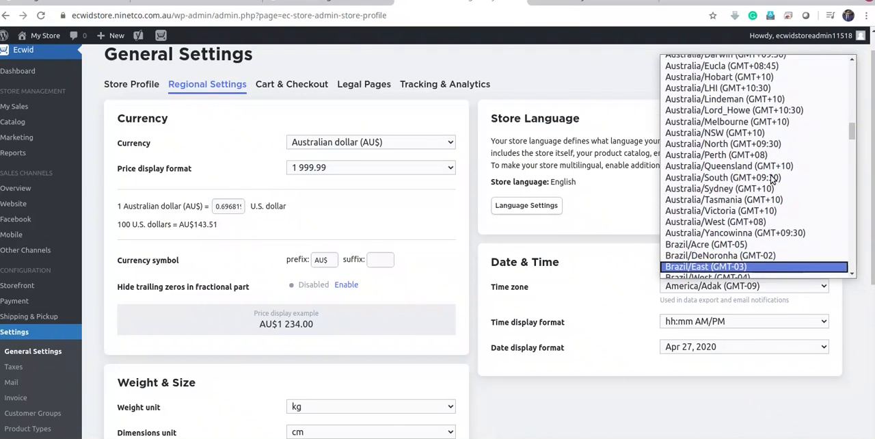
scroll(727, 107, "up", 4)
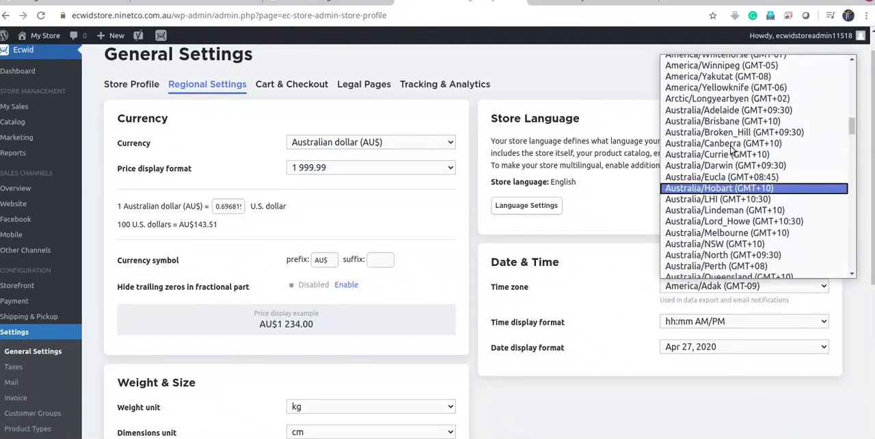
left_click(728, 142)
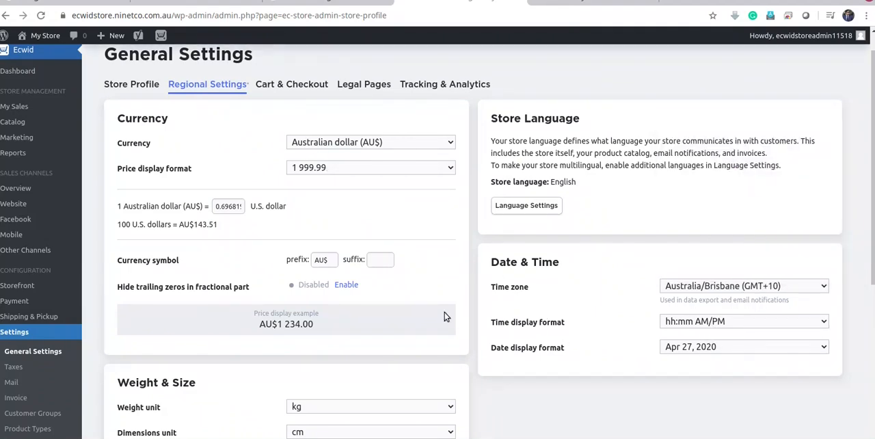
Change the currency symbol prefix to AUD
scroll(459, 274, "down", 3)
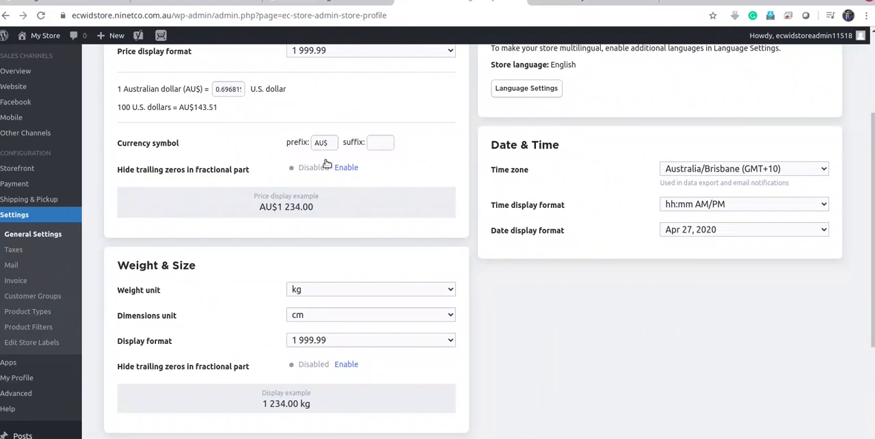
left_click(330, 143)
key("BackSpace")
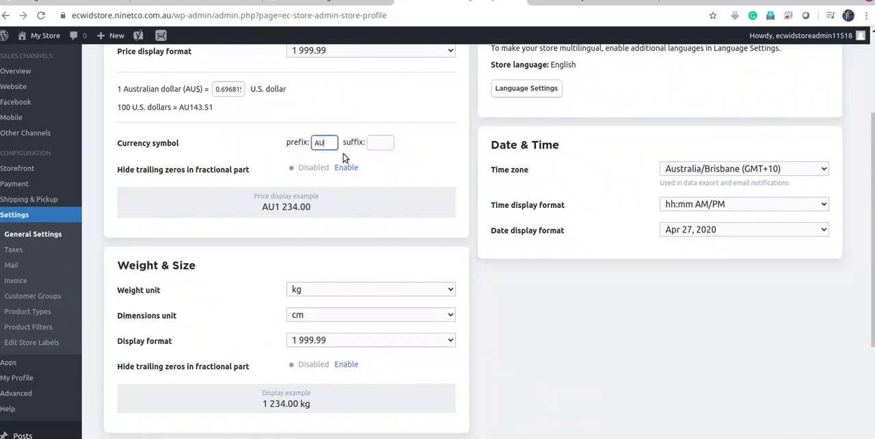
type("D")
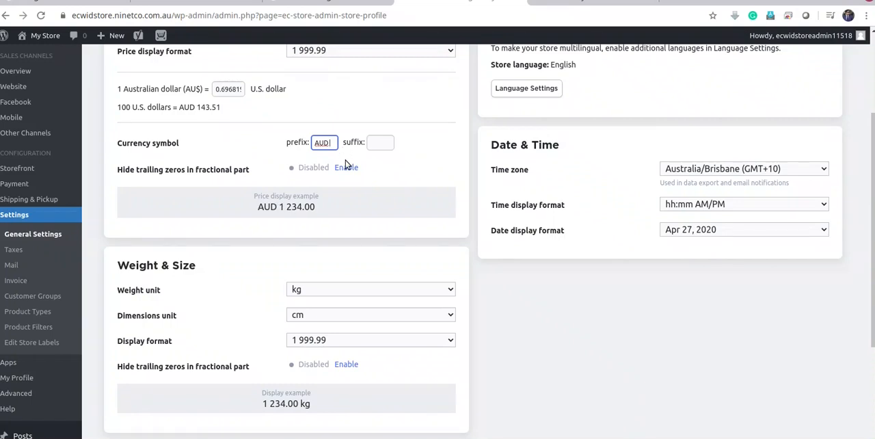
Look over the weight and size units and save the regional settings
scroll(369, 202, "down", 2)
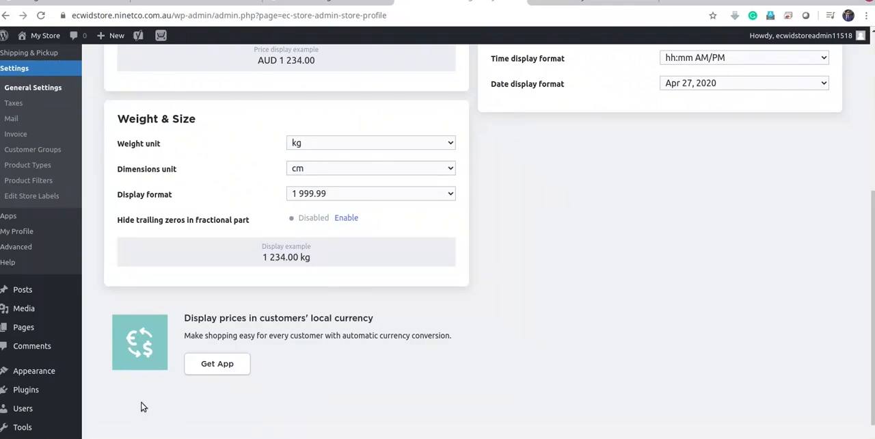
scroll(551, 260, "down", 1)
scroll(551, 260, "up", 5)
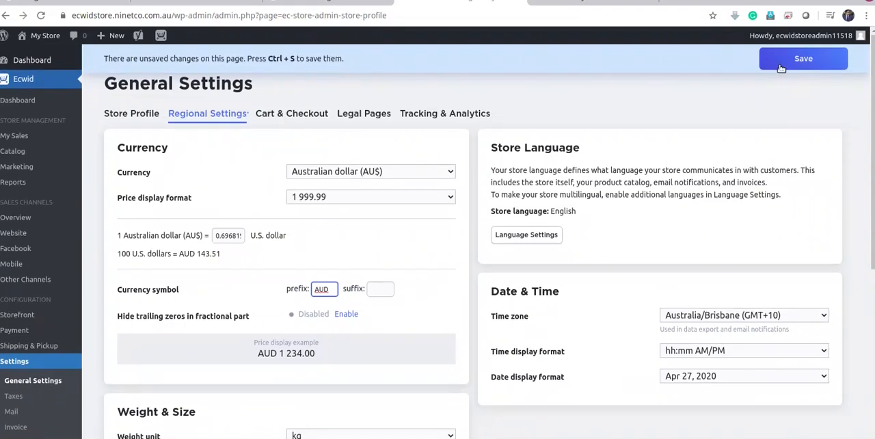
left_click(782, 66)
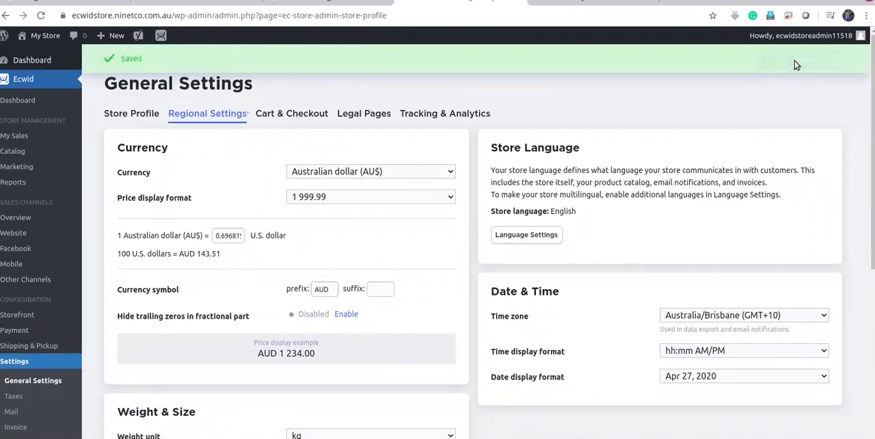
Review the catalog and checkout settings under Cart & Checkout and open the store's legal pages settings
left_click(303, 117)
scroll(407, 212, "down", 1)
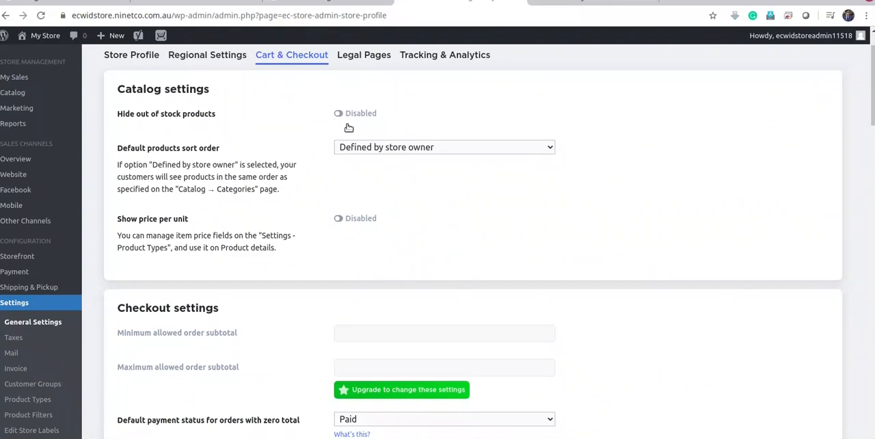
scroll(489, 219, "down", 2)
scroll(487, 219, "down", 3)
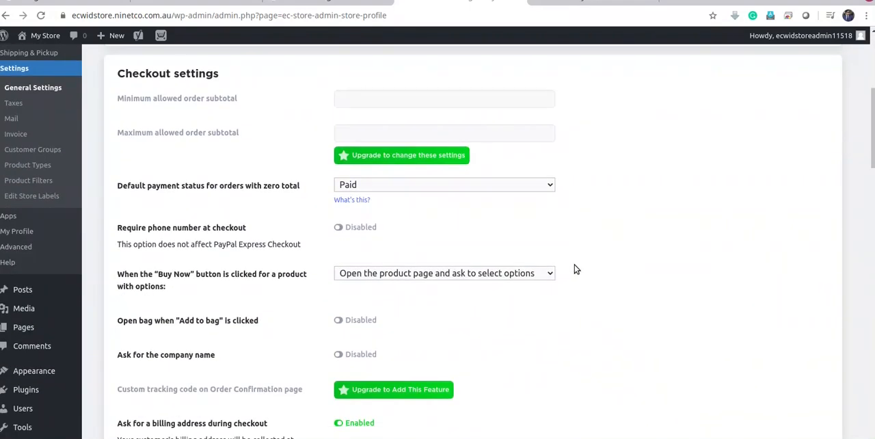
scroll(576, 269, "up", 5)
scroll(607, 277, "up", 1)
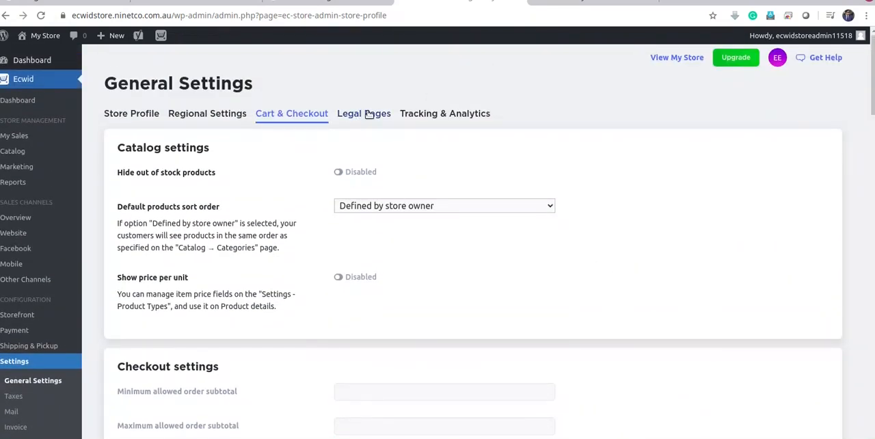
left_click(368, 117)
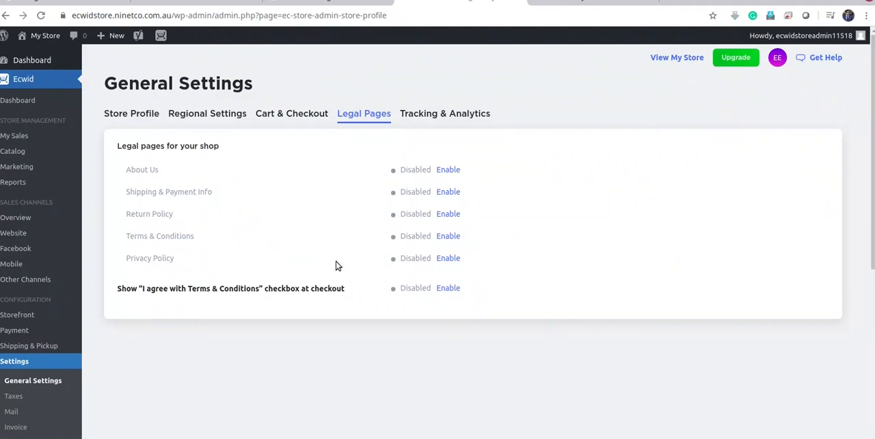
Open the Sample Page for editing from the WordPress pages list, retitle it "About us" and update the page
scroll(64, 260, "down", 2)
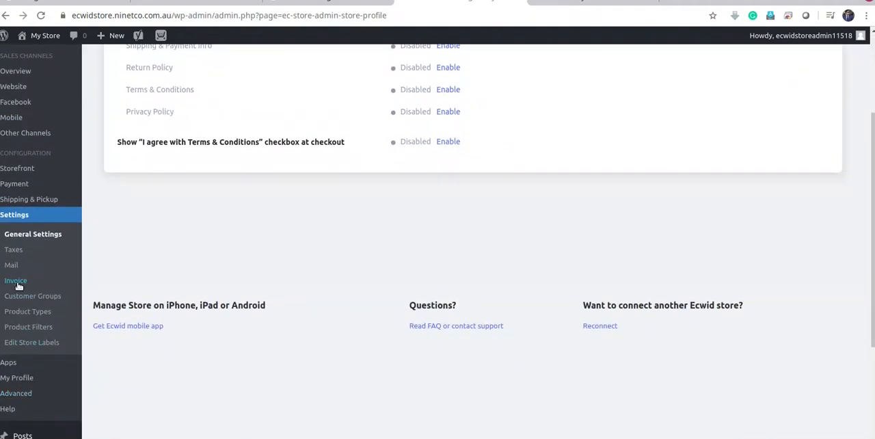
scroll(18, 285, "down", 2)
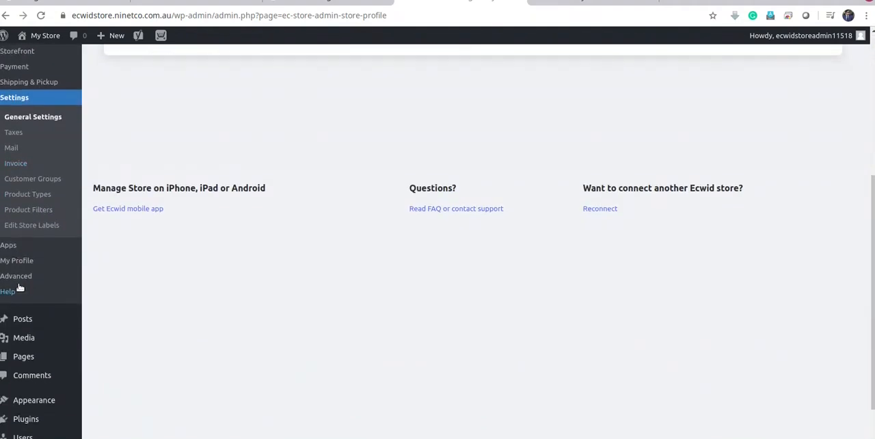
left_click(27, 356)
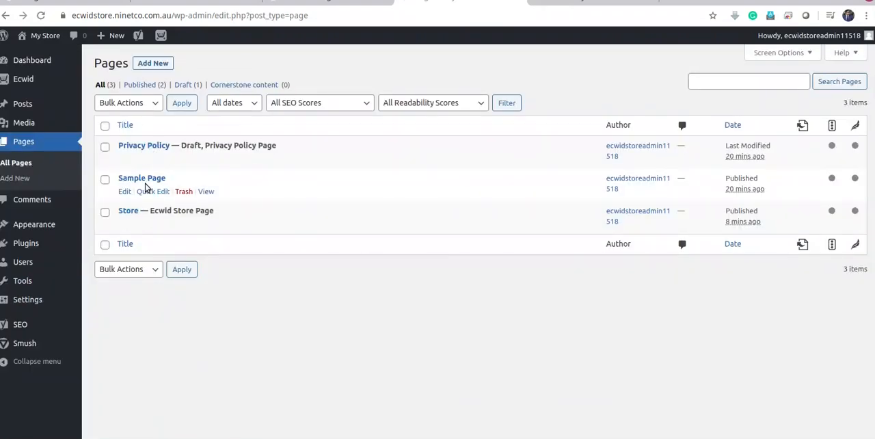
left_click(124, 194)
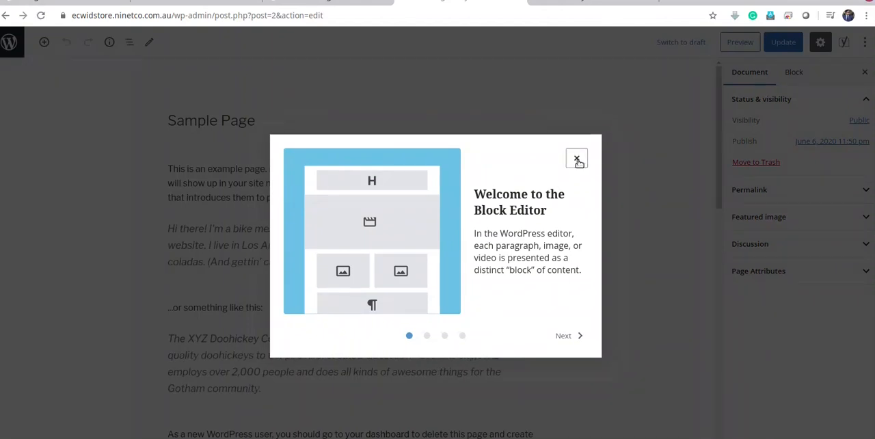
left_click(578, 163)
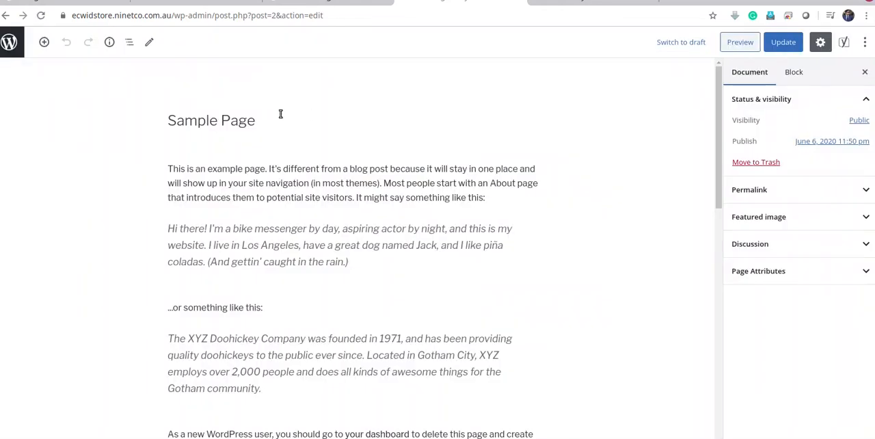
left_click_drag(280, 114, 45, 106)
type("A")
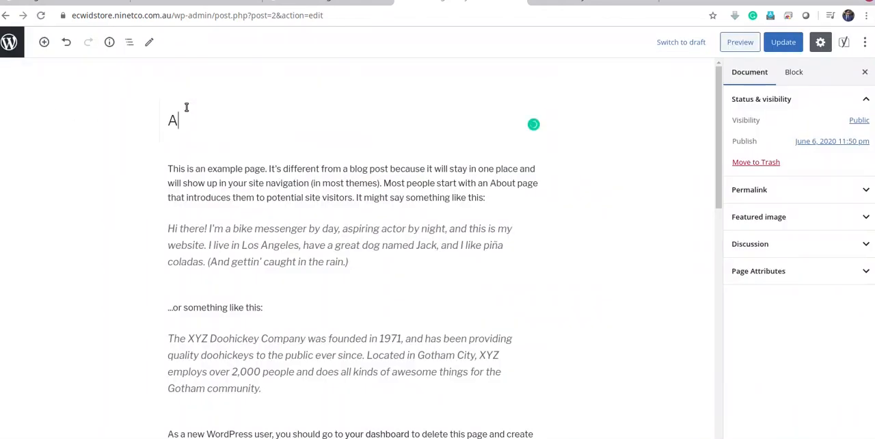
type("bout us")
left_click(786, 42)
Set the About us page's URL slug to "about", update the page and return to the pages list
left_click(856, 190)
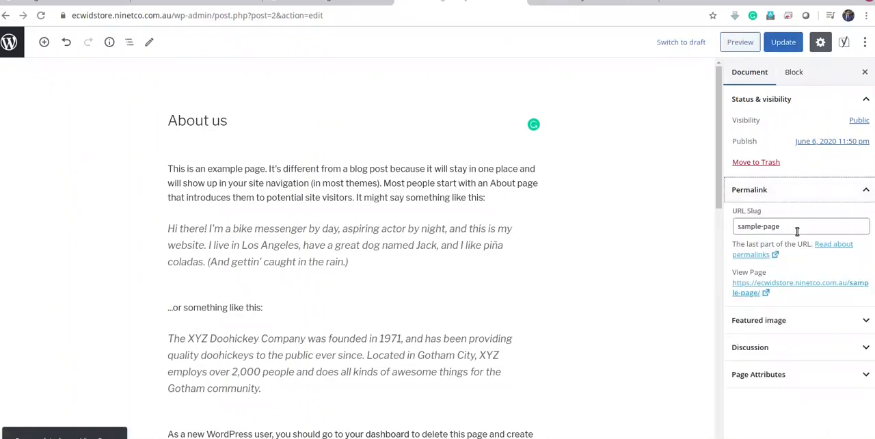
left_click(798, 228)
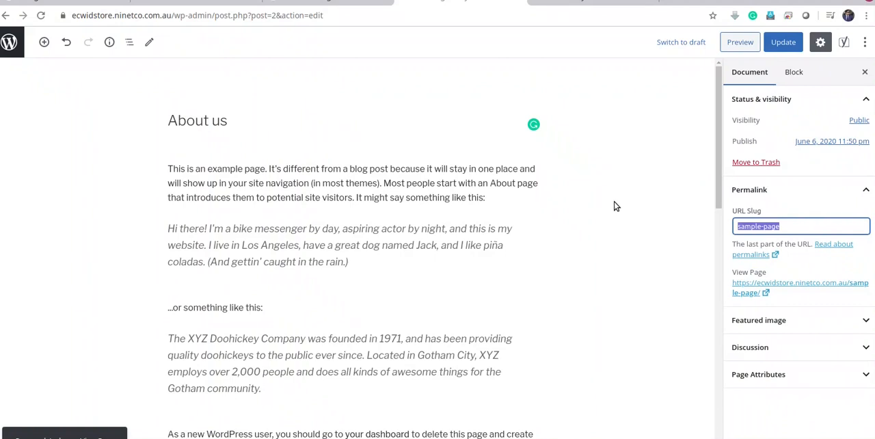
type("about")
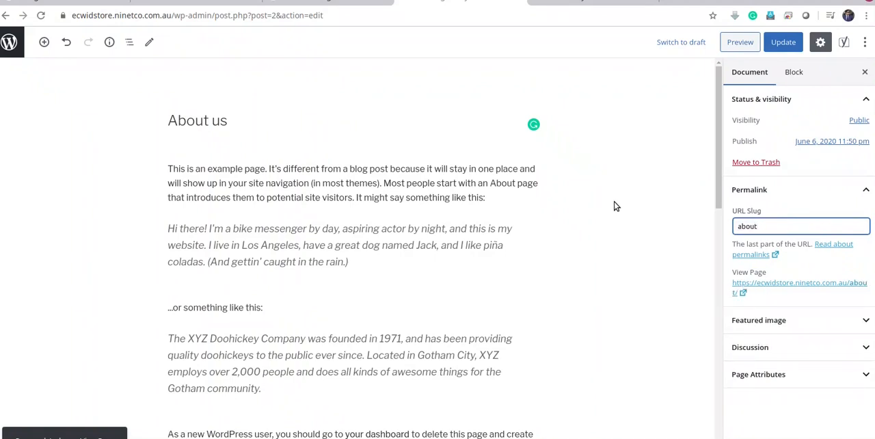
left_click(781, 43)
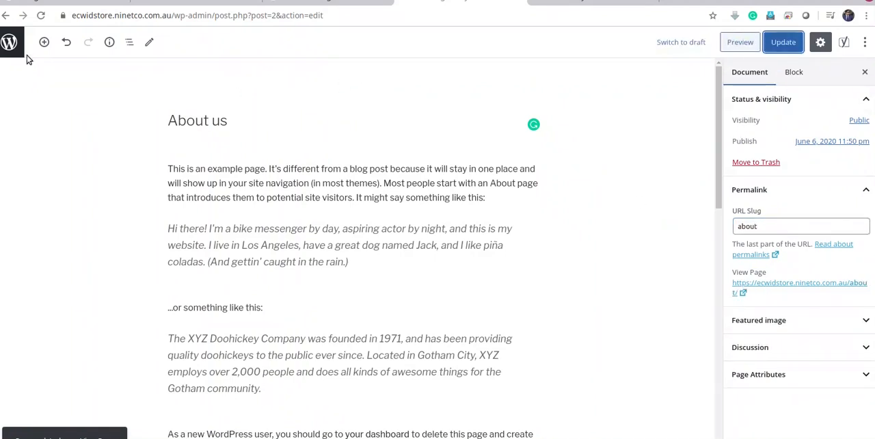
left_click(7, 43)
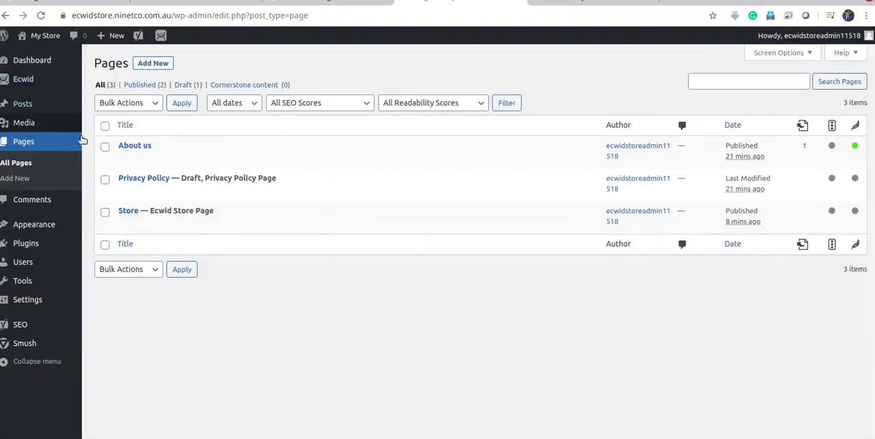
Create and publish a new page titled "Contact" and return to the pages list
left_click(154, 63)
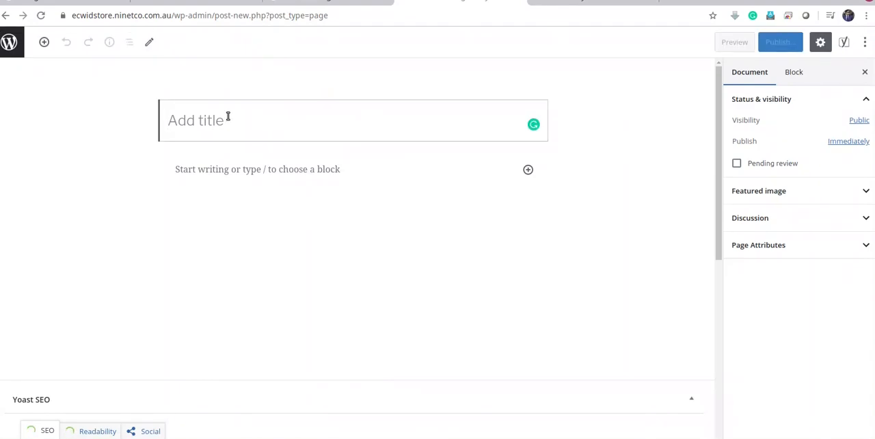
type("Contact")
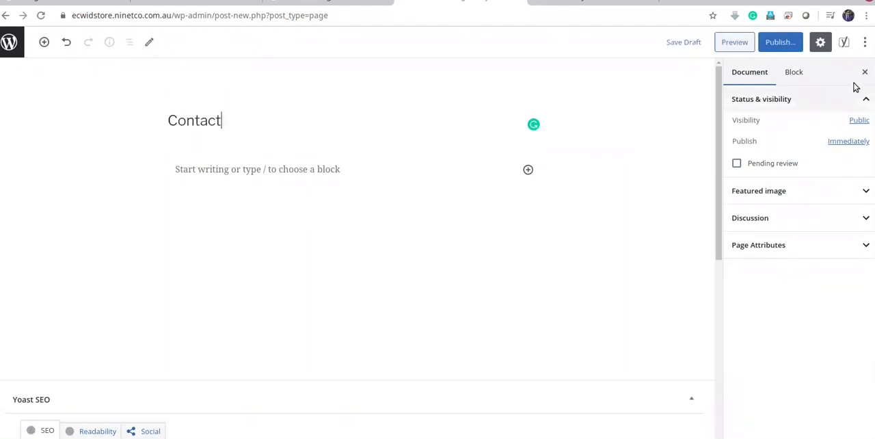
left_click(792, 46)
left_click(793, 45)
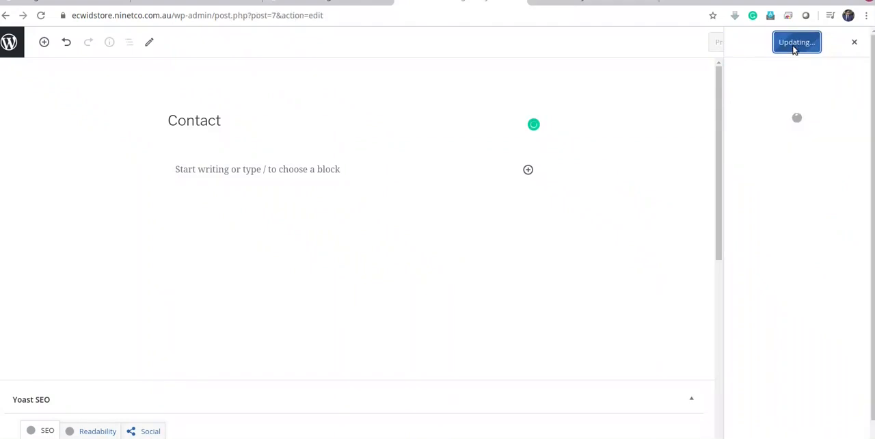
left_click(6, 15)
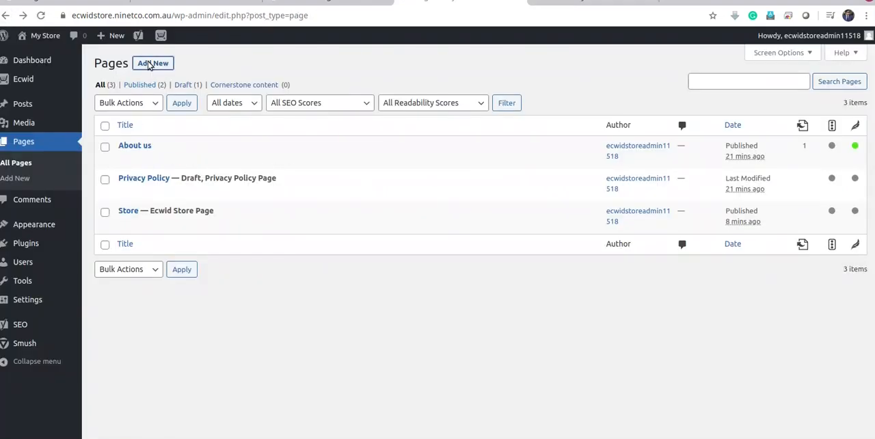
Create and publish a new page titled "Terms" and return to the pages list
left_click(153, 63)
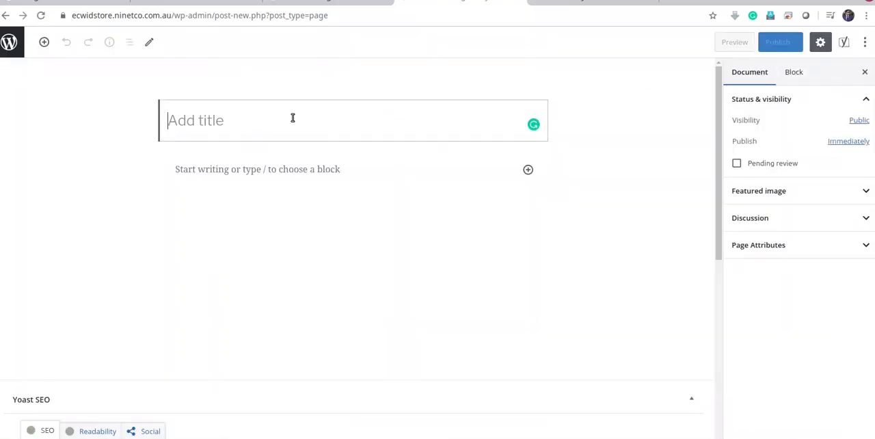
type("Terms")
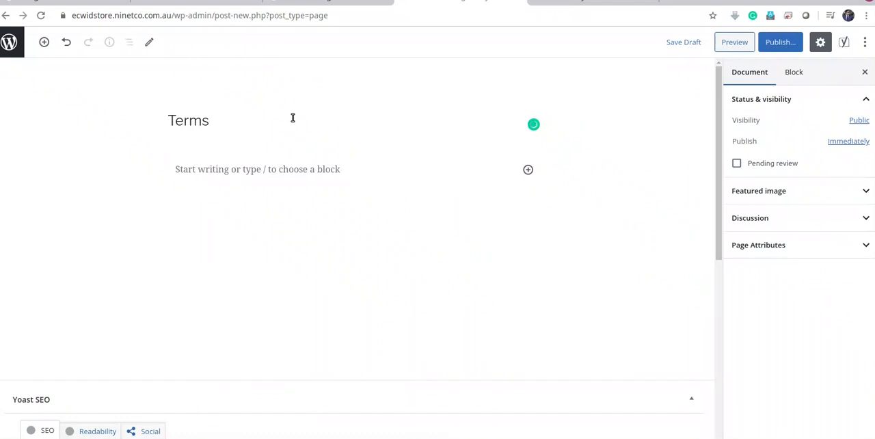
left_click(773, 42)
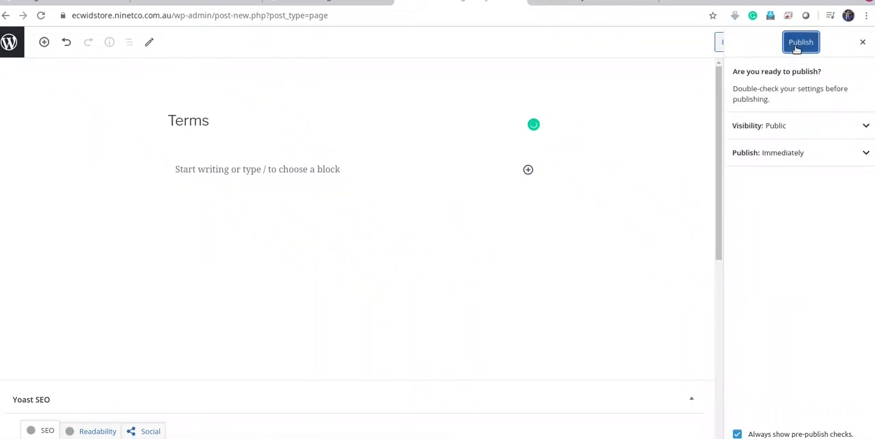
left_click(797, 48)
left_click(12, 41)
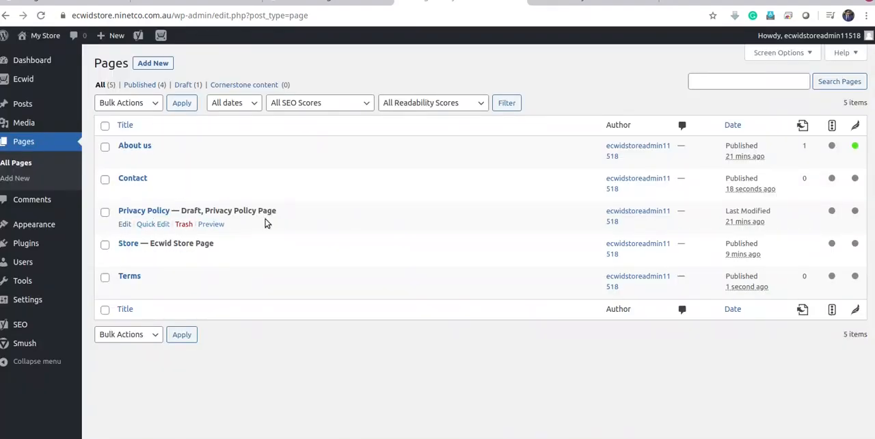
Publish the draft Privacy Policy page and return to the pages list
left_click(126, 227)
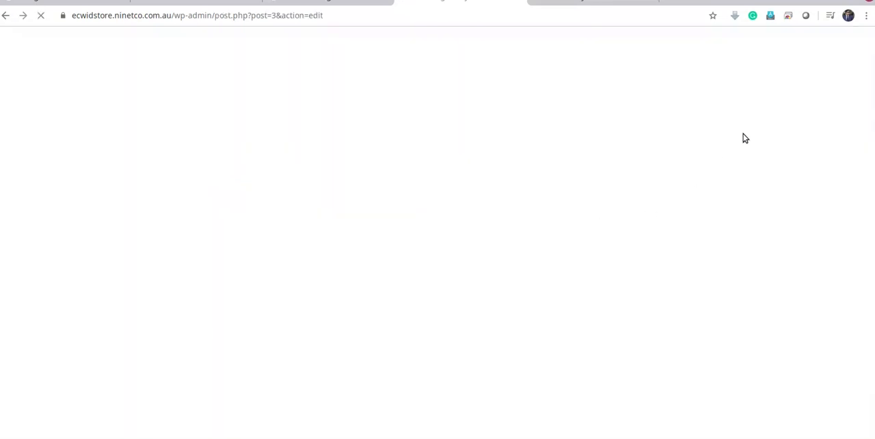
left_click(792, 43)
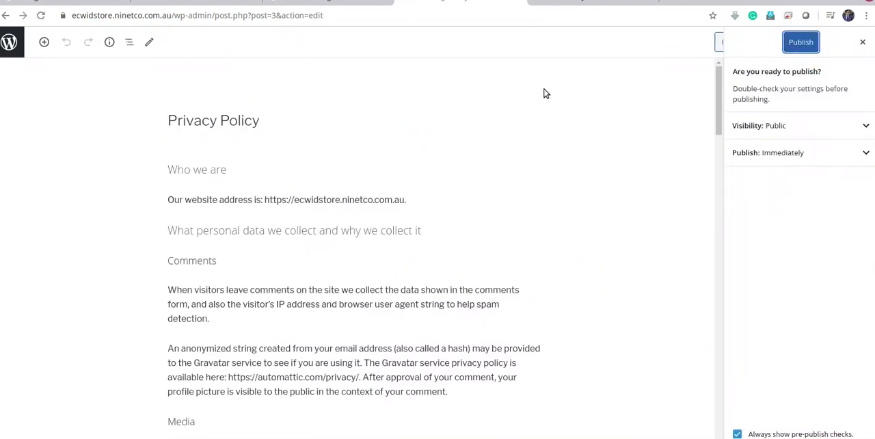
left_click(787, 43)
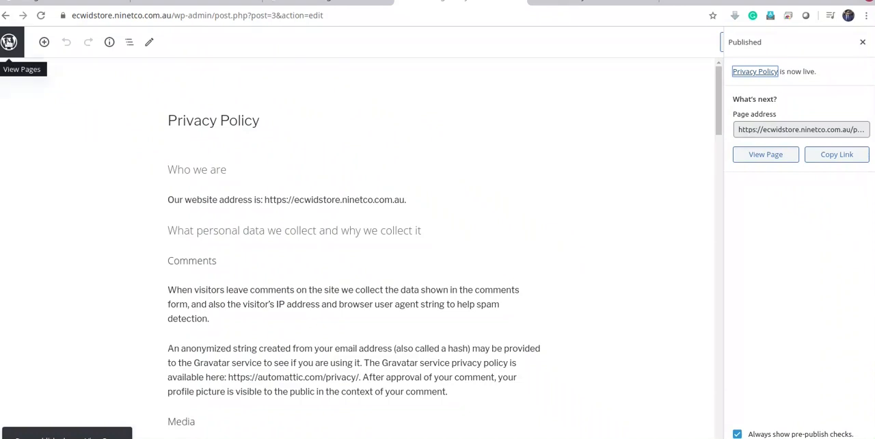
left_click(10, 43)
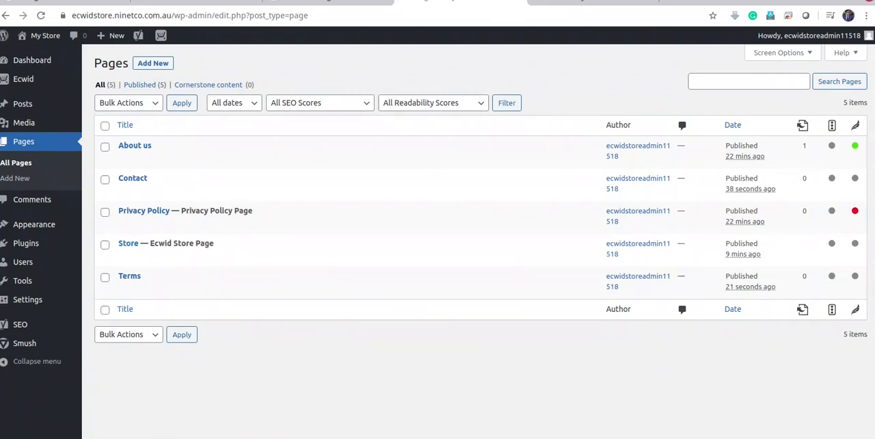
Load the live site's homepage at ecwidstore.ninetco.com.au in place of the store page and look over its content
left_click(575, 1)
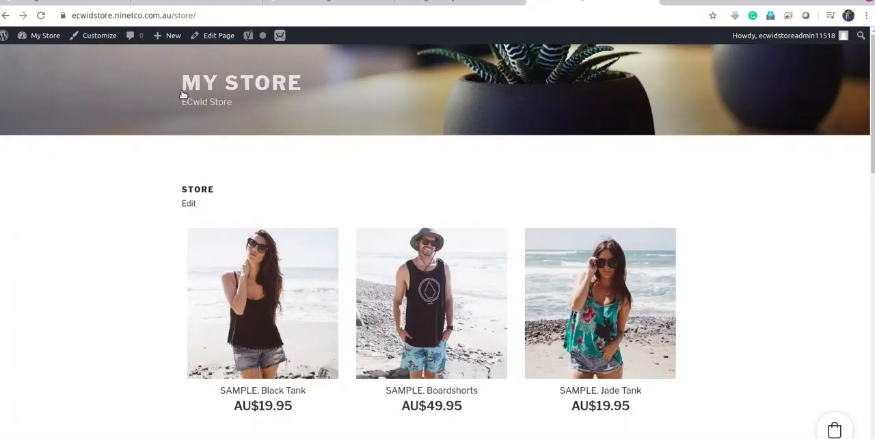
left_click(168, 15)
left_click(172, 16)
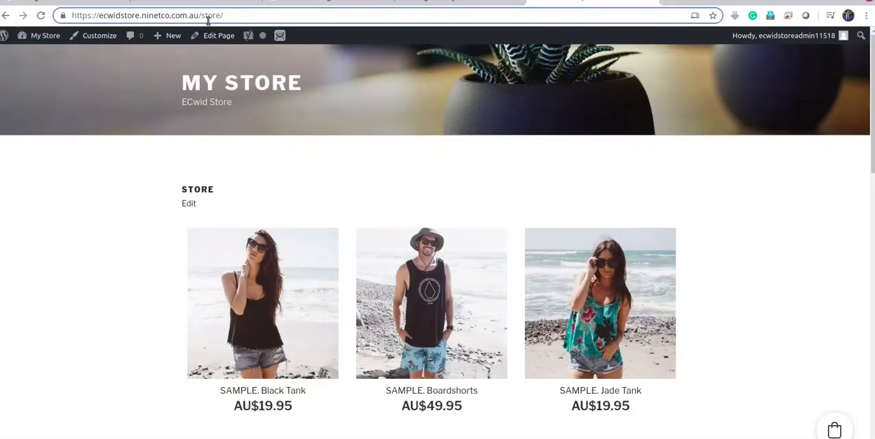
left_click_drag(202, 14, 309, 22)
key("BackSpace")
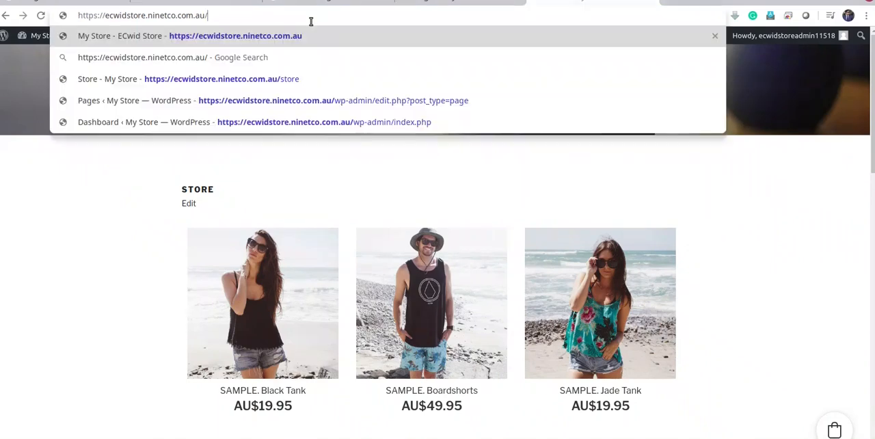
key("Return")
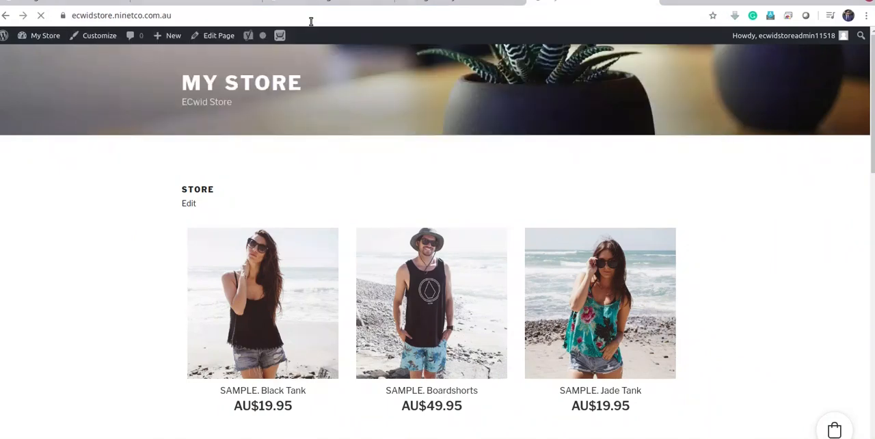
scroll(468, 241, "down", 3)
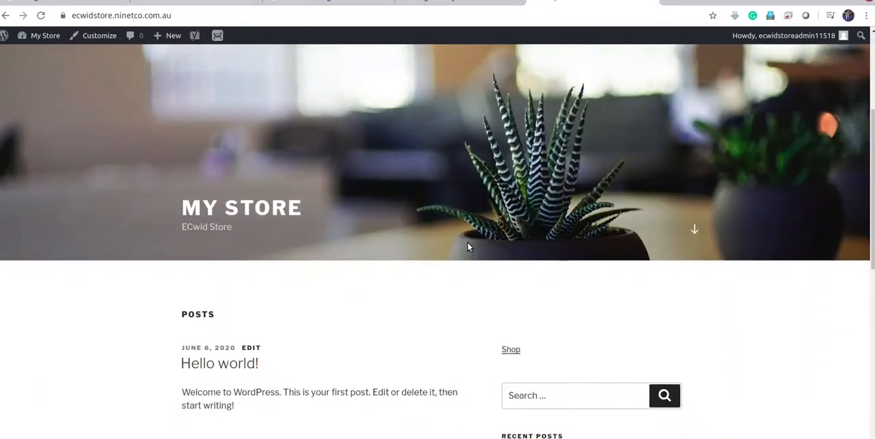
scroll(468, 245, "down", 2)
Return to the WordPress admin and open the site's Reading settings with the homepage display options
left_click(459, 2)
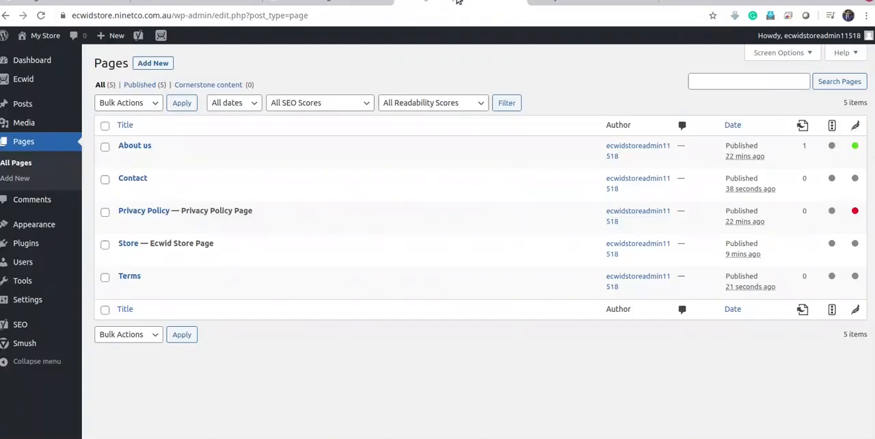
left_click(31, 305)
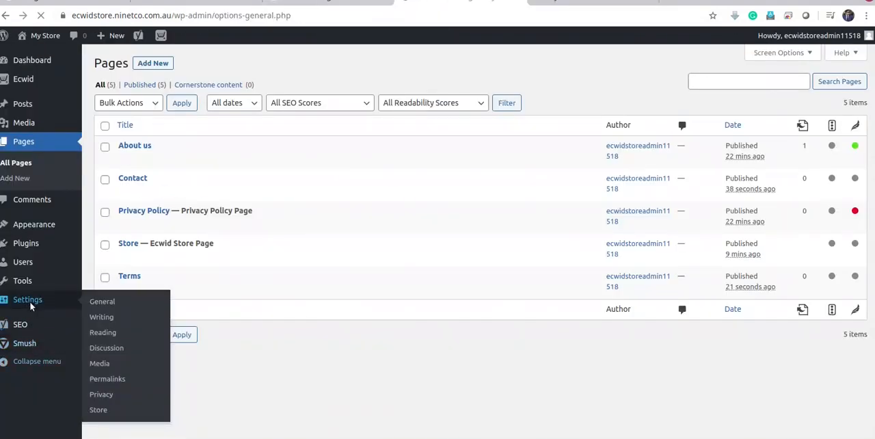
scroll(582, 318, "down", 5)
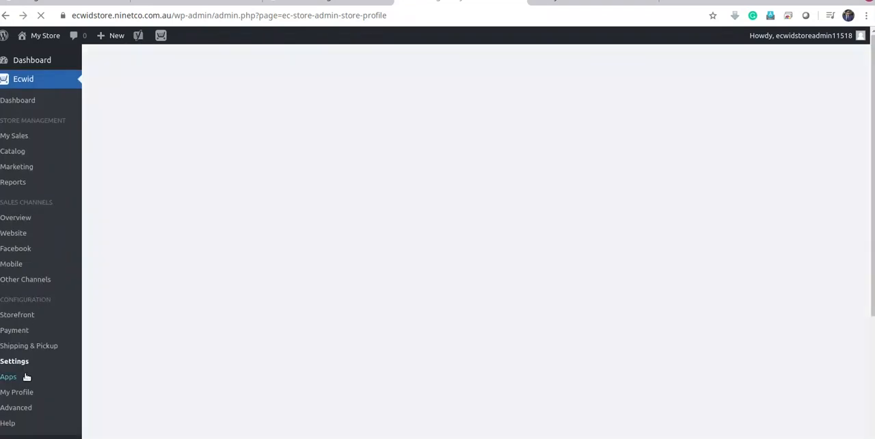
scroll(70, 313, "down", 5)
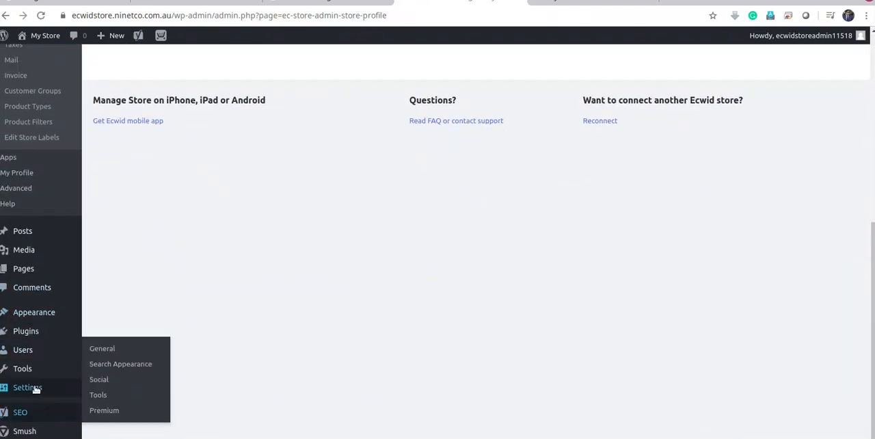
left_click(101, 319)
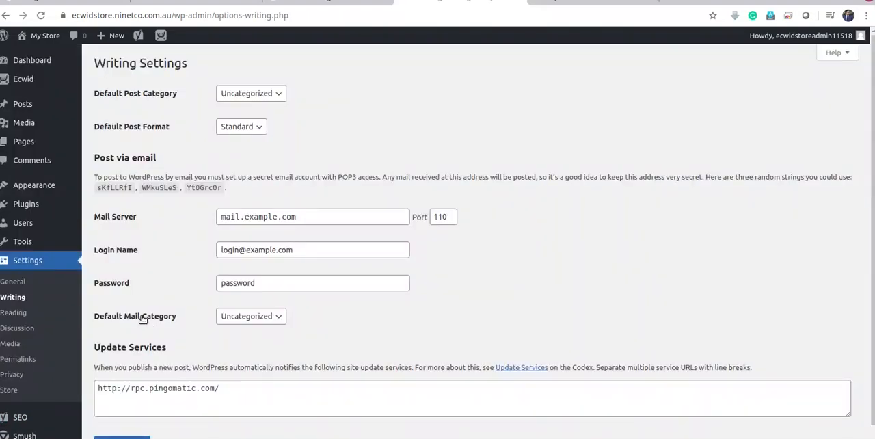
scroll(101, 313, "down", 1)
left_click(12, 307)
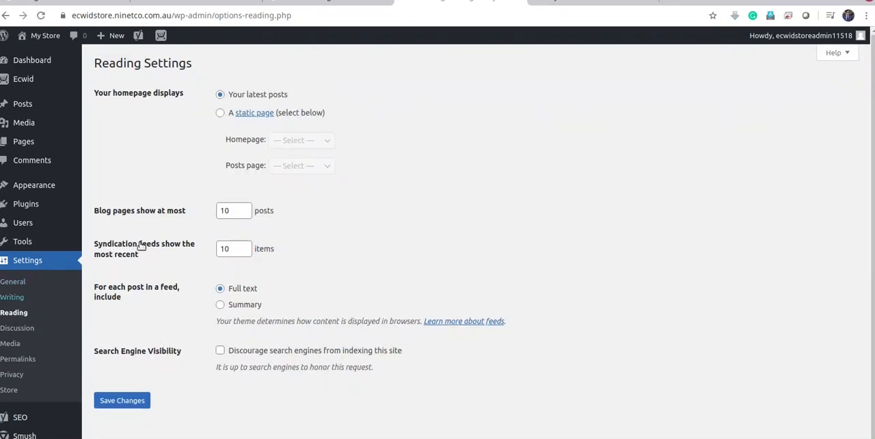
Set the homepage to display a static page, with Store as the homepage and Contact as the posts page, and save
left_click(220, 114)
left_click(316, 141)
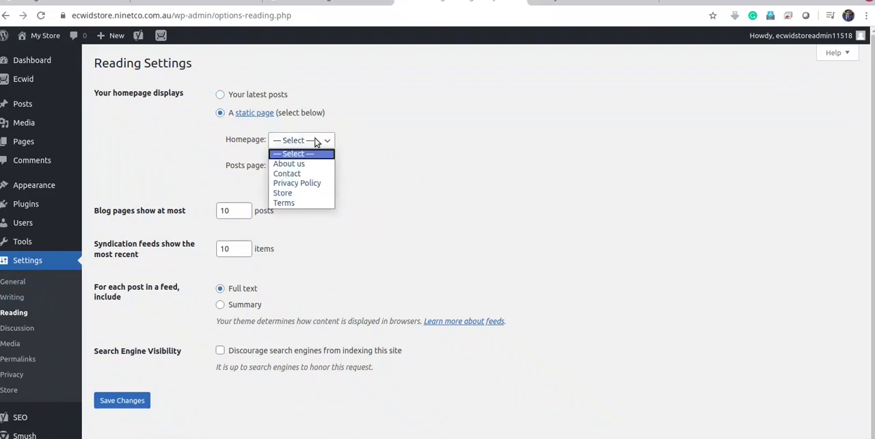
left_click(298, 194)
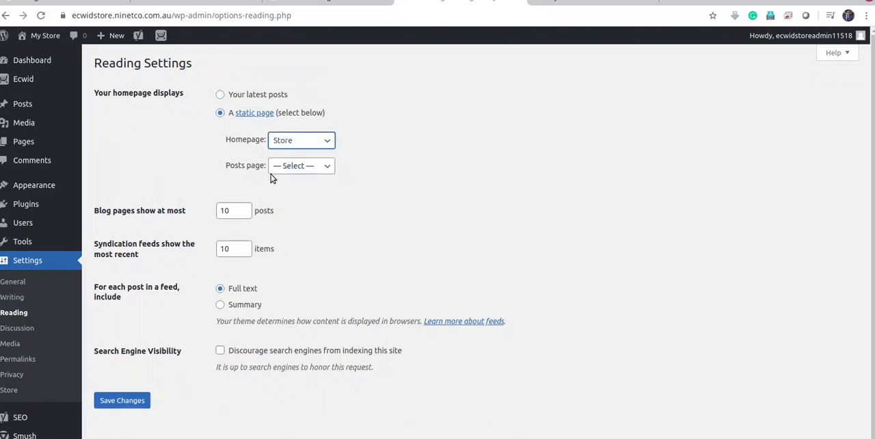
left_click(313, 168)
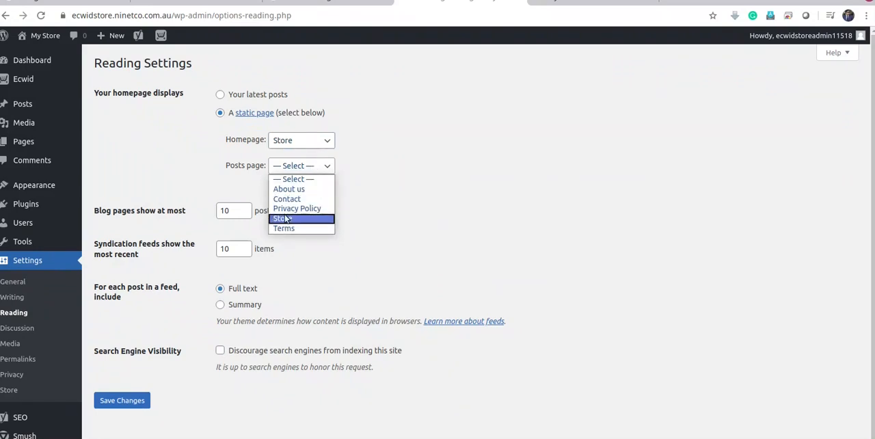
left_click(290, 203)
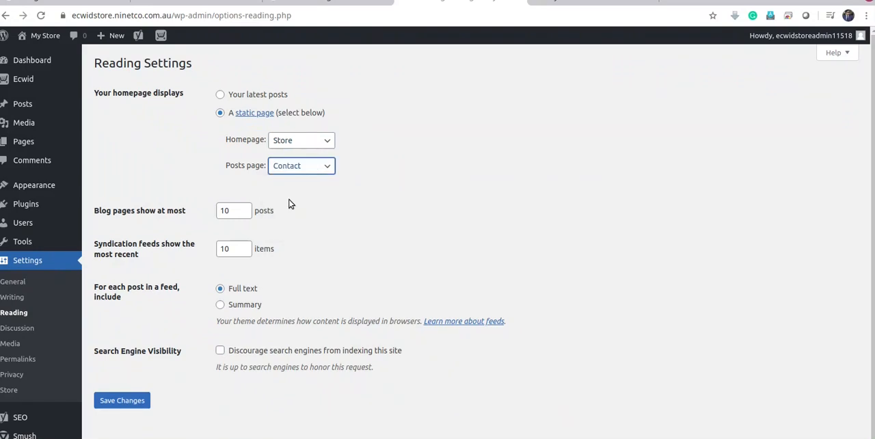
left_click(121, 401)
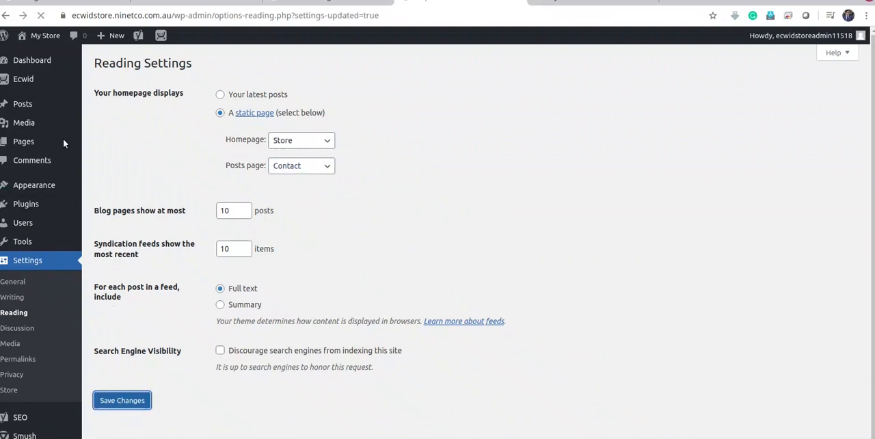
Create and publish a new page titled "Blogs" and return to the pages list
mouse_move(35, 147)
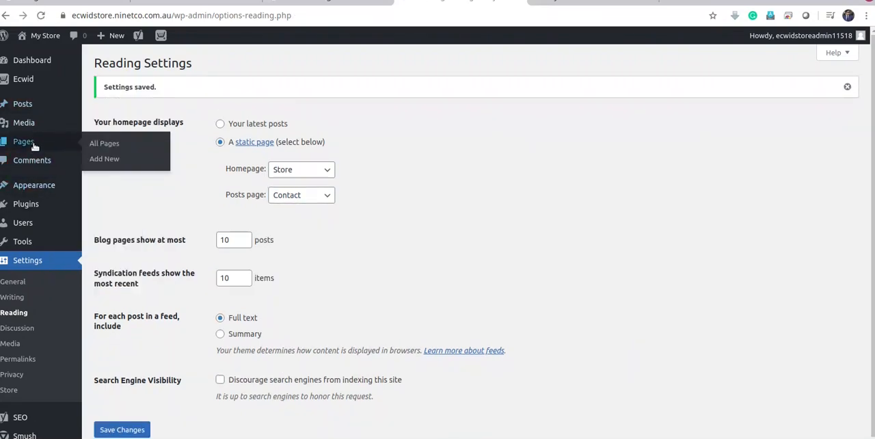
left_click(97, 162)
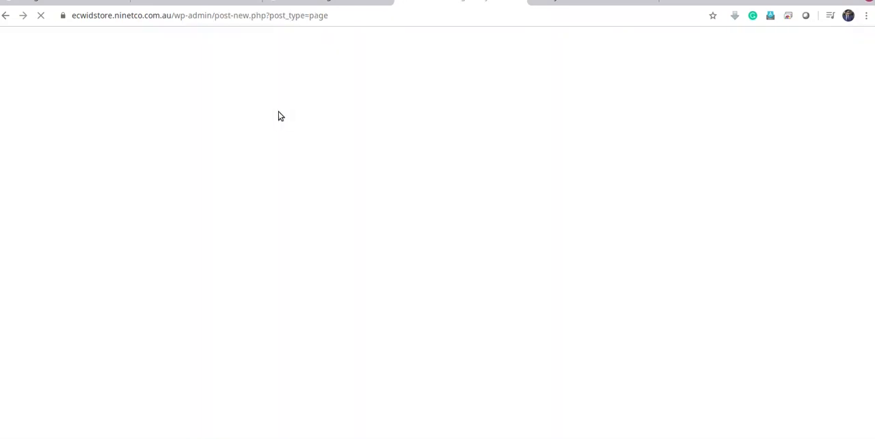
type("B")
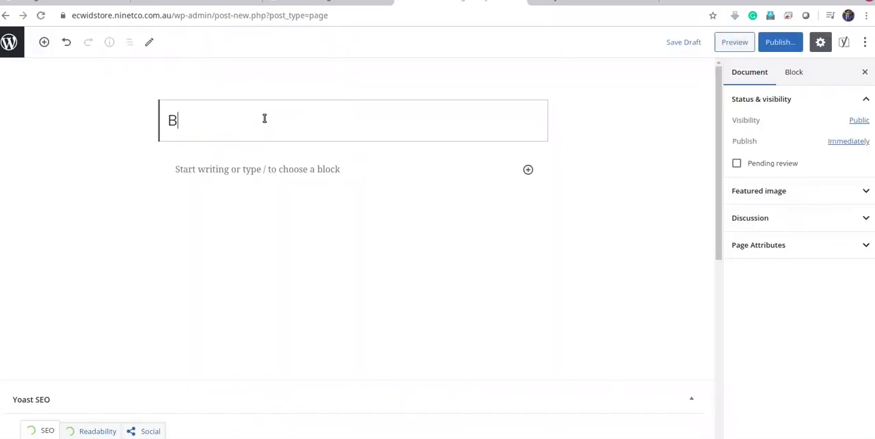
type("log")
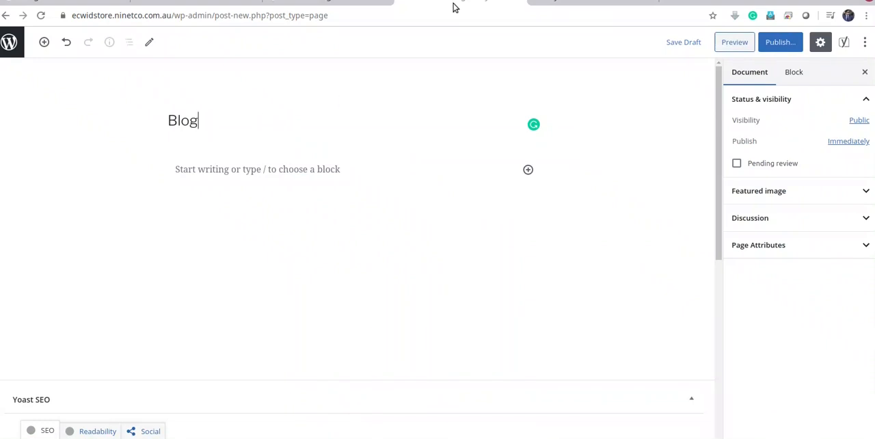
type("s")
left_click(782, 42)
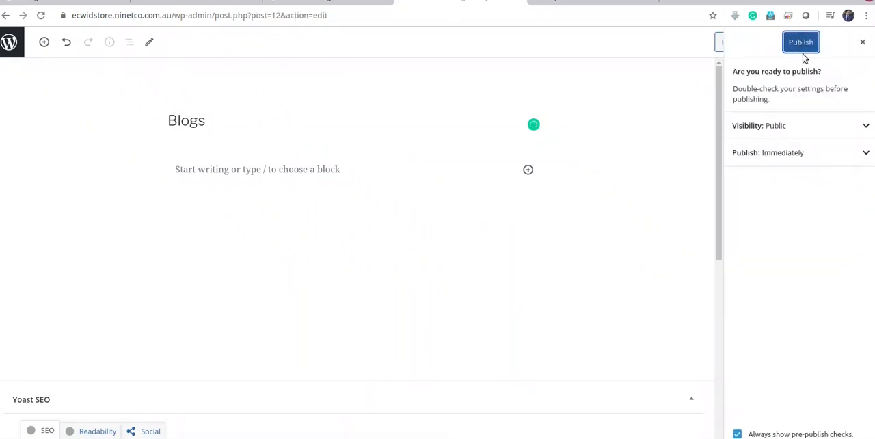
left_click(801, 44)
left_click(6, 43)
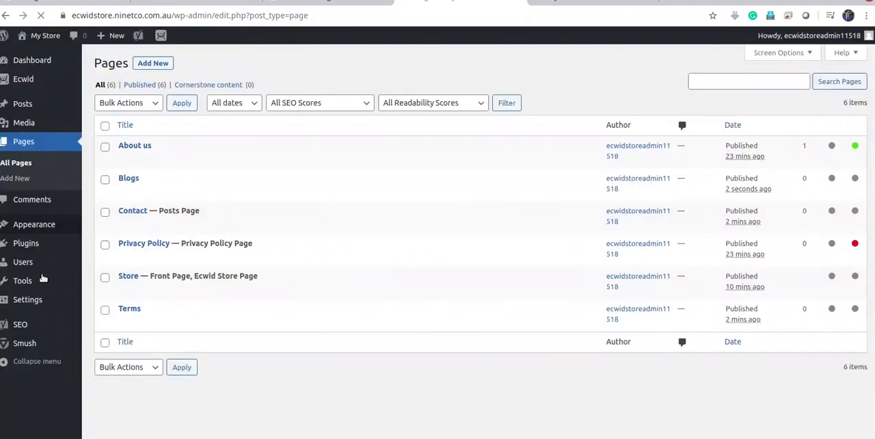
Set the posts page to Blogs in the site's Reading settings and save the changes
mouse_move(27, 301)
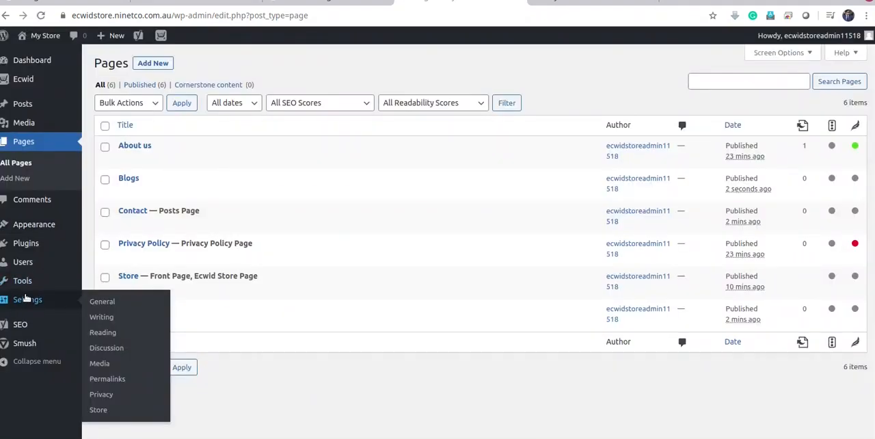
left_click(113, 332)
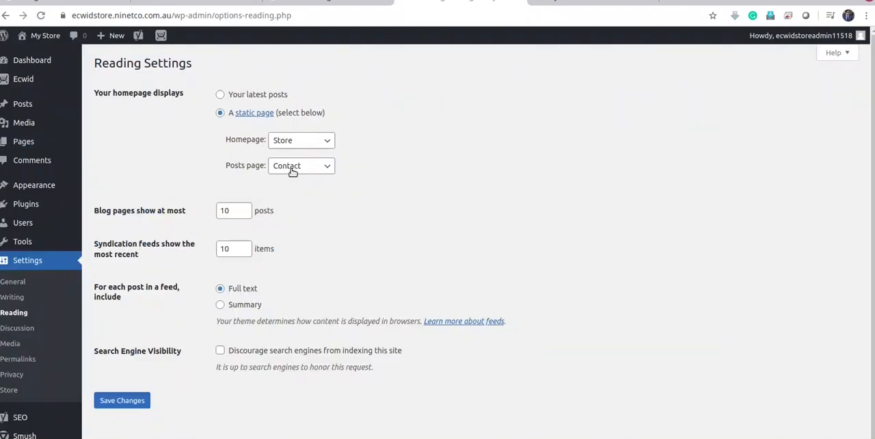
left_click(293, 171)
left_click(286, 199)
left_click(130, 402)
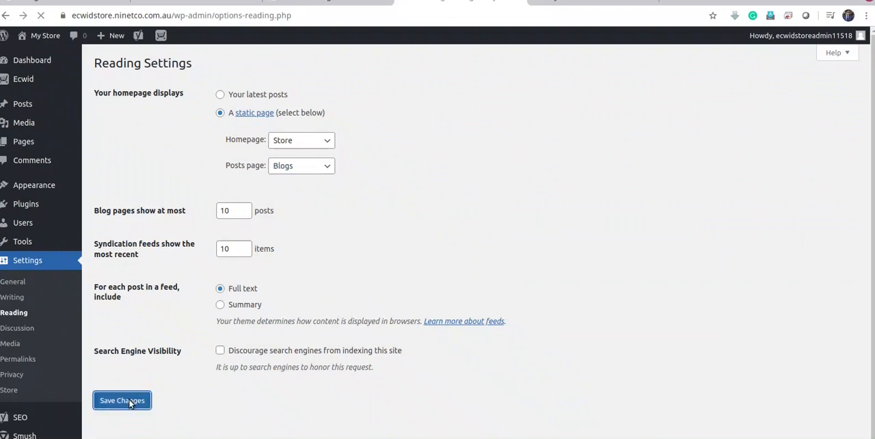
Reload the live site's homepage and look over its store content
left_click(566, 2)
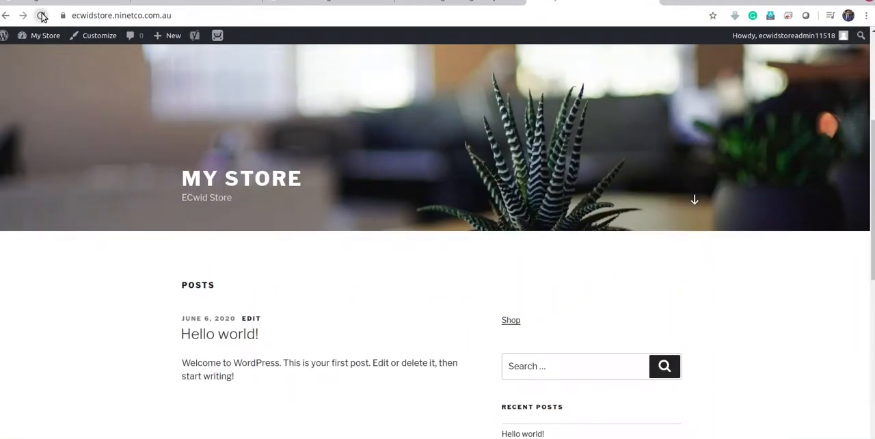
left_click(40, 15)
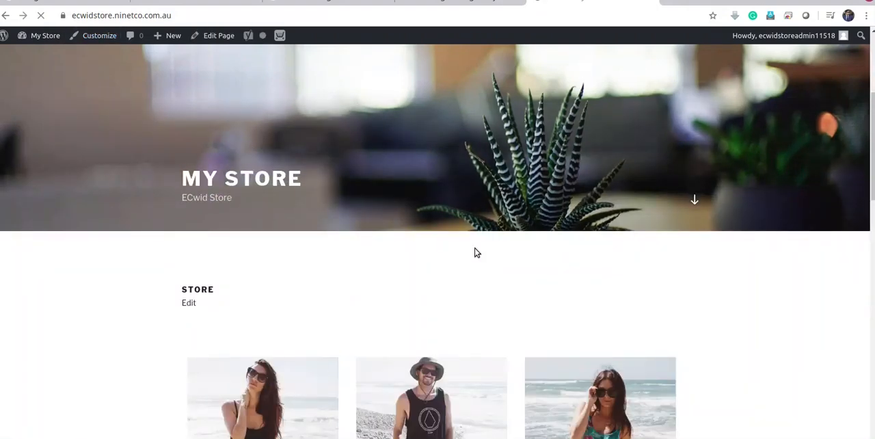
scroll(541, 224, "down", 2)
scroll(540, 224, "down", 2)
scroll(571, 263, "up", 6)
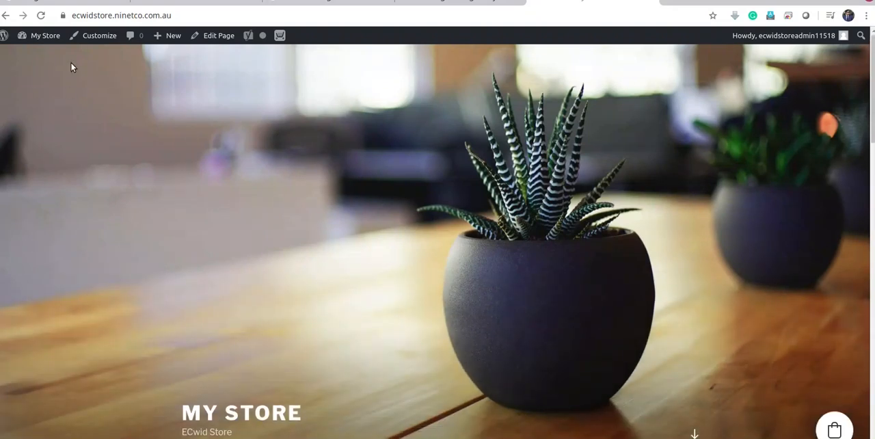
View the live site's theme customizer, go back, and open the Appearance section in the WordPress admin
left_click(95, 38)
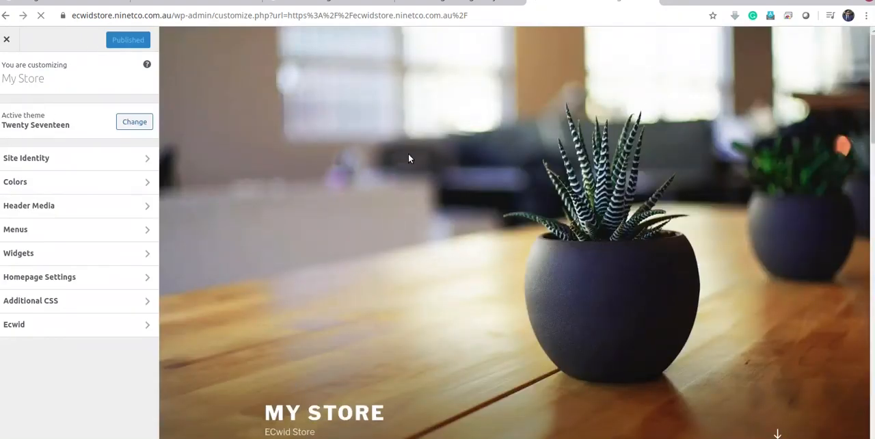
left_click(4, 15)
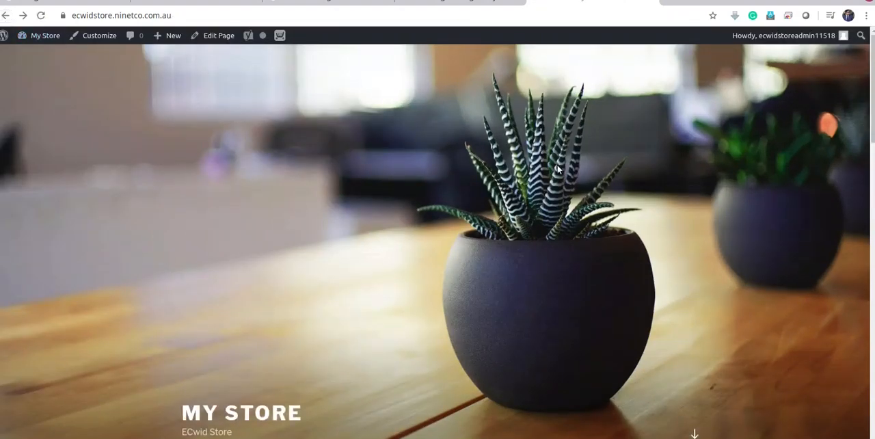
left_click(462, 3)
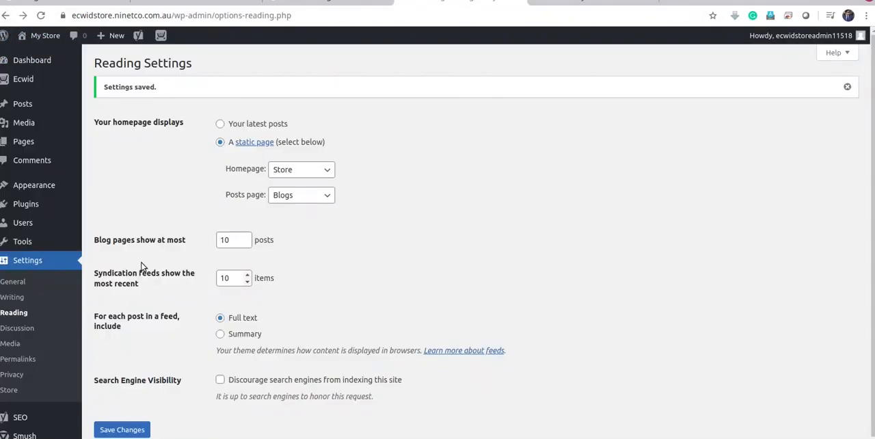
mouse_move(47, 185)
left_click(113, 189)
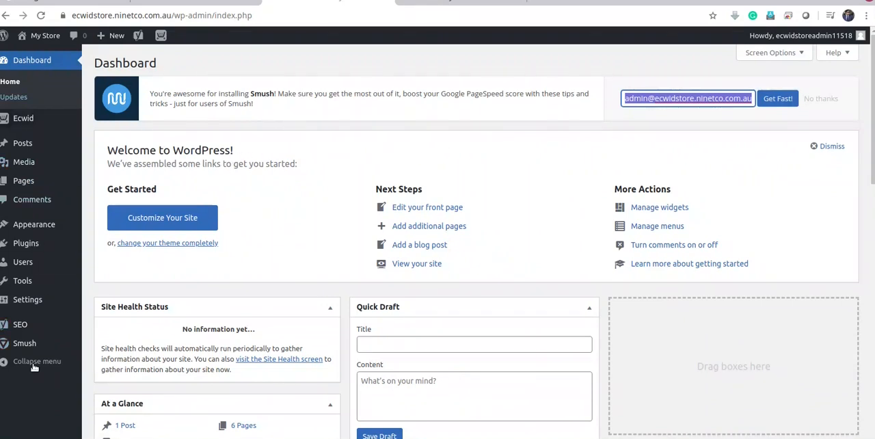
Complete the Smush setup wizard, keeping automatic compression, metadata stripping and lazy loading enabled and usage data tracking off
mouse_move(28, 350)
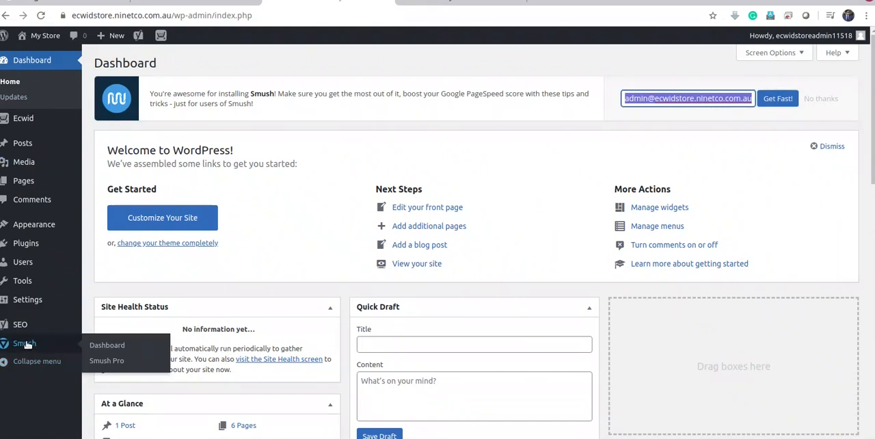
left_click(25, 344)
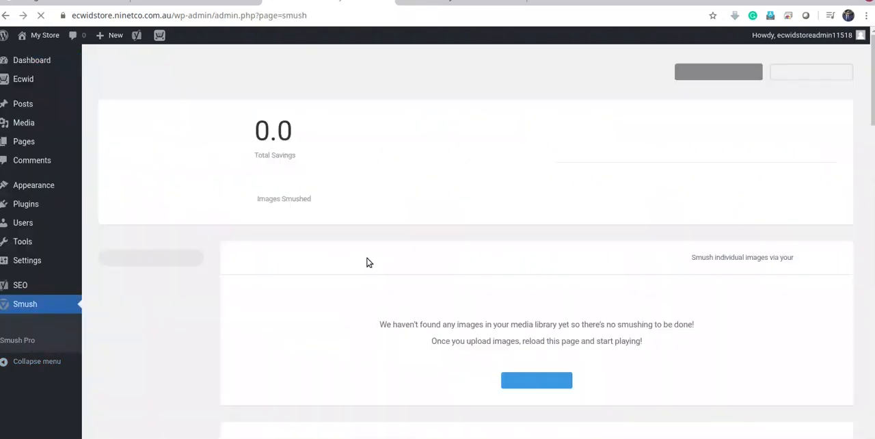
scroll(398, 194, "down", 1)
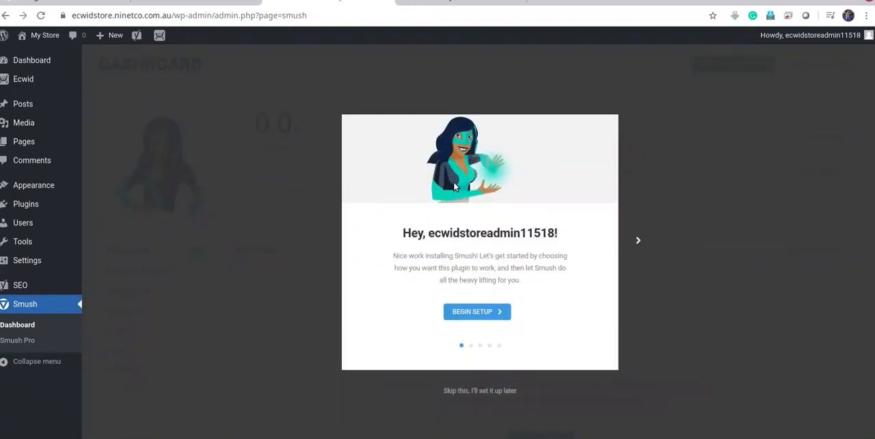
left_click(475, 311)
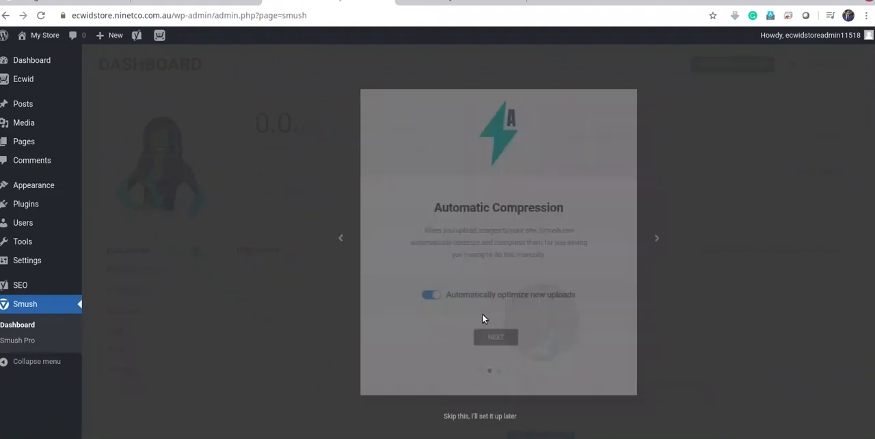
left_click(496, 339)
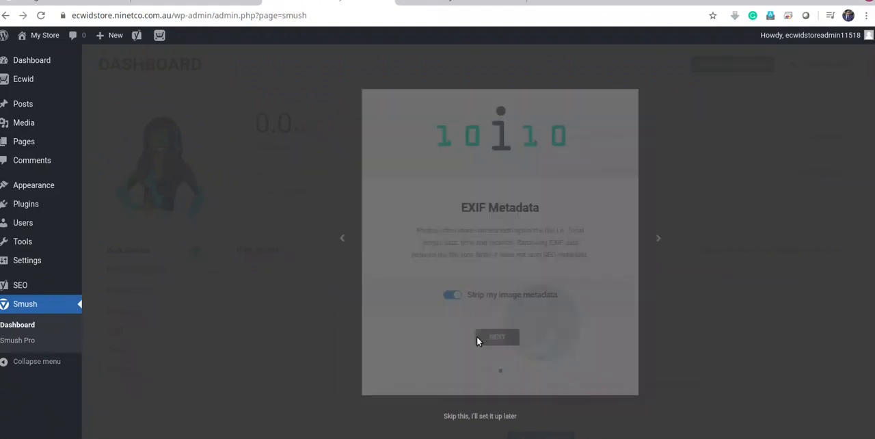
left_click(479, 338)
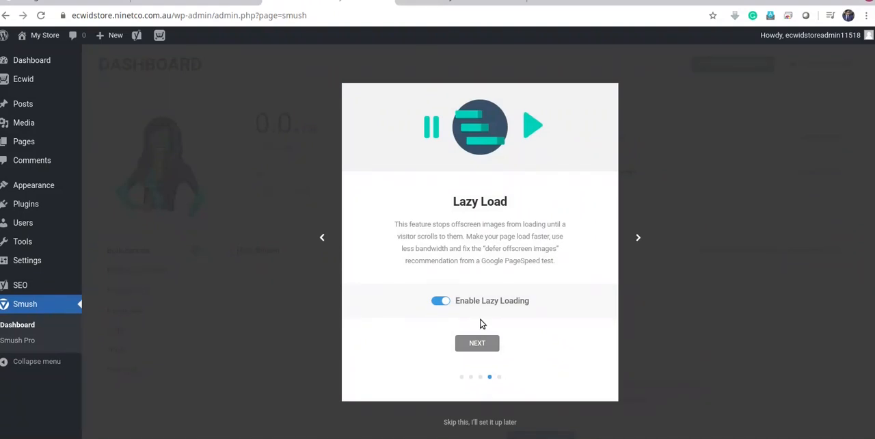
left_click(478, 345)
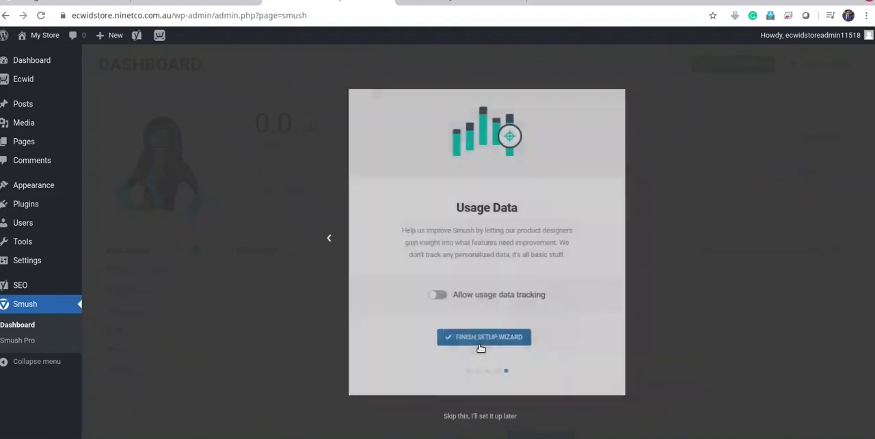
left_click(485, 340)
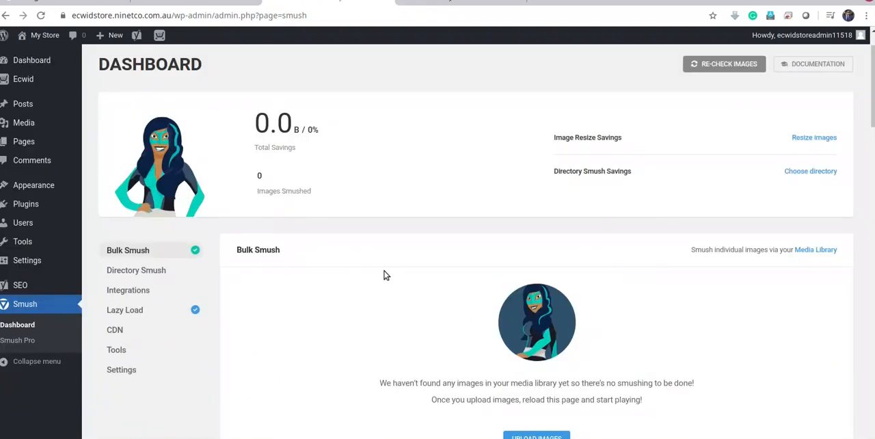
Examine the Smush dashboard, including the Bulk Smush section and its image size, compression, metadata and resizing settings
scroll(384, 274, "down", 5)
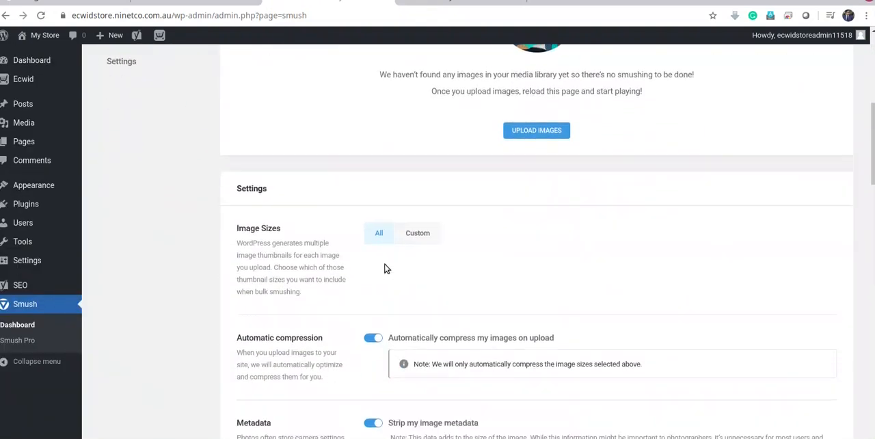
scroll(384, 268, "down", 3)
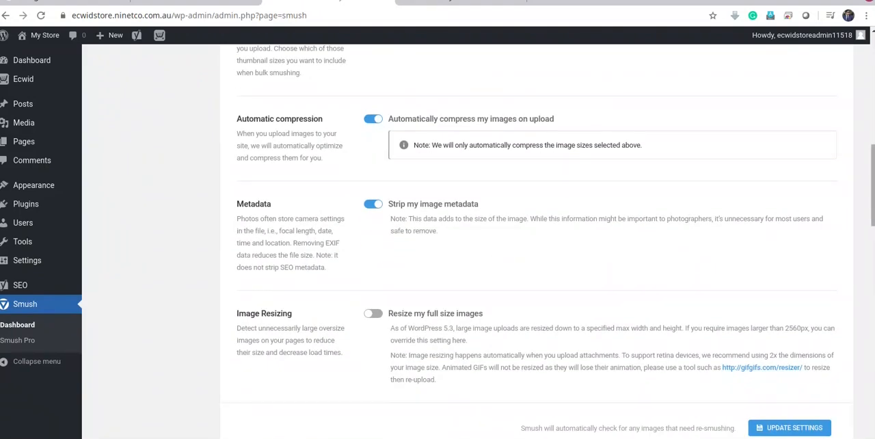
scroll(667, 335, "down", 4)
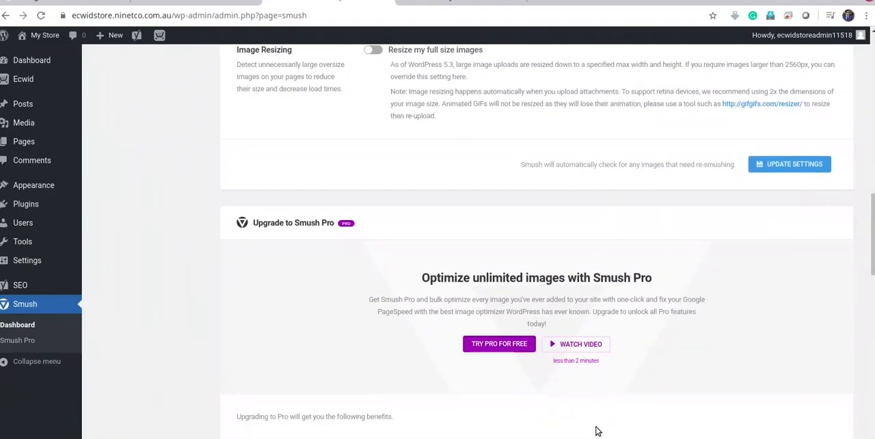
scroll(597, 431, "down", 2)
scroll(598, 429, "up", 1)
left_click_drag(873, 218, 864, 76)
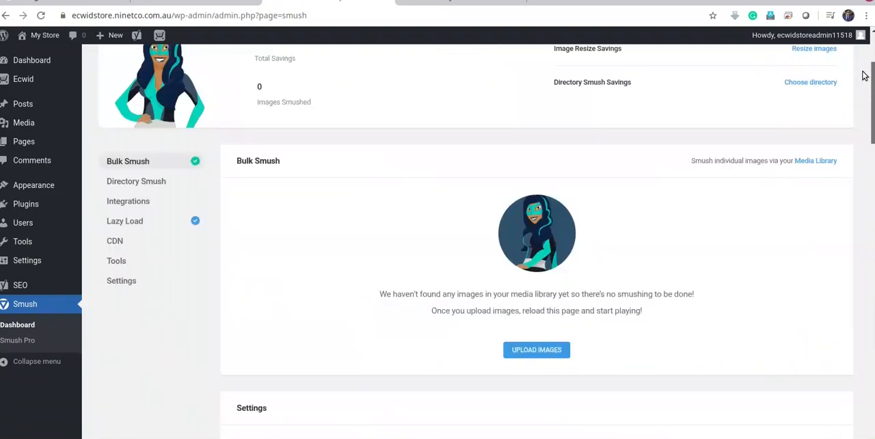
scroll(862, 79, "up", 2)
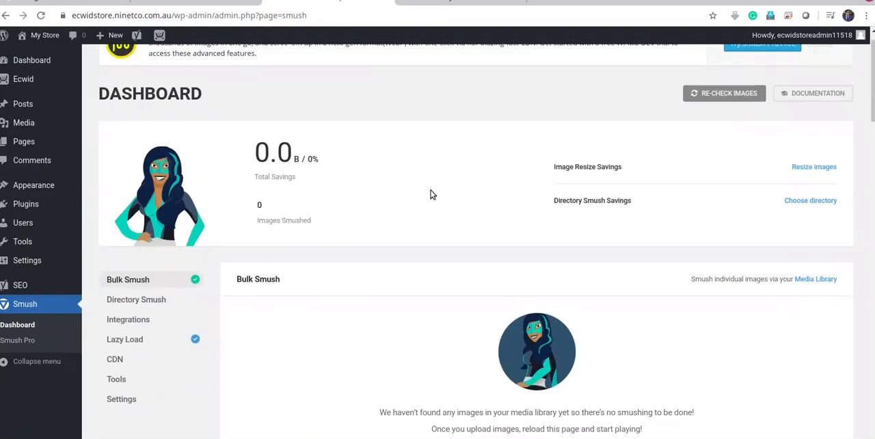
scroll(430, 194, "down", 1)
scroll(450, 299, "down", 2)
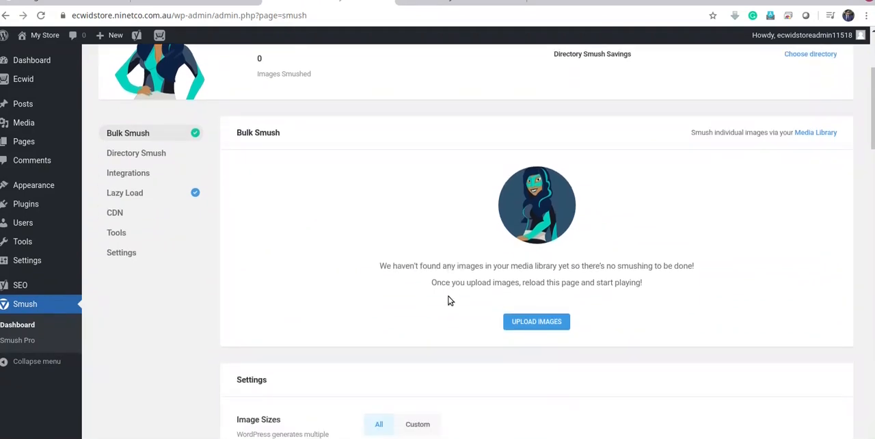
Review the Smush dashboard's Bulk Smush section and compression settings, and re-check the site's images
scroll(451, 301, "down", 1)
scroll(451, 301, "down", 1)
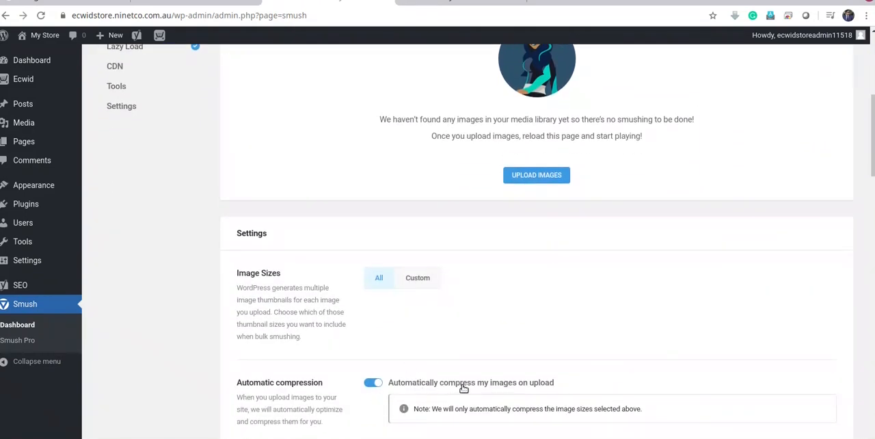
scroll(500, 389, "up", 2)
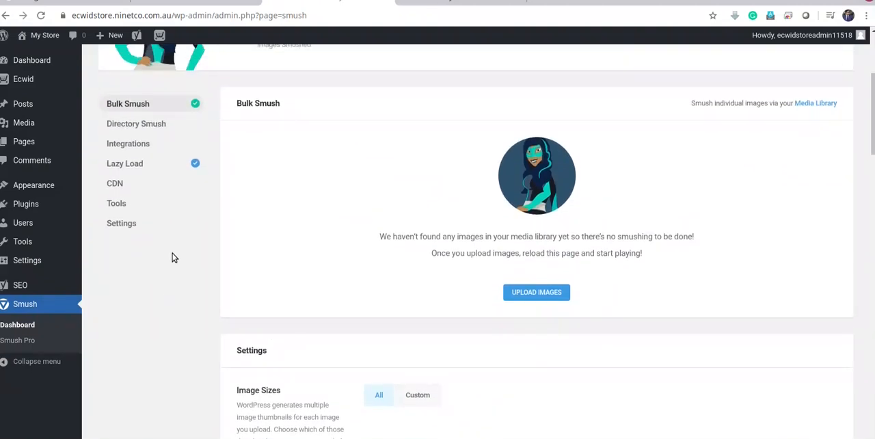
scroll(207, 266, "up", 4)
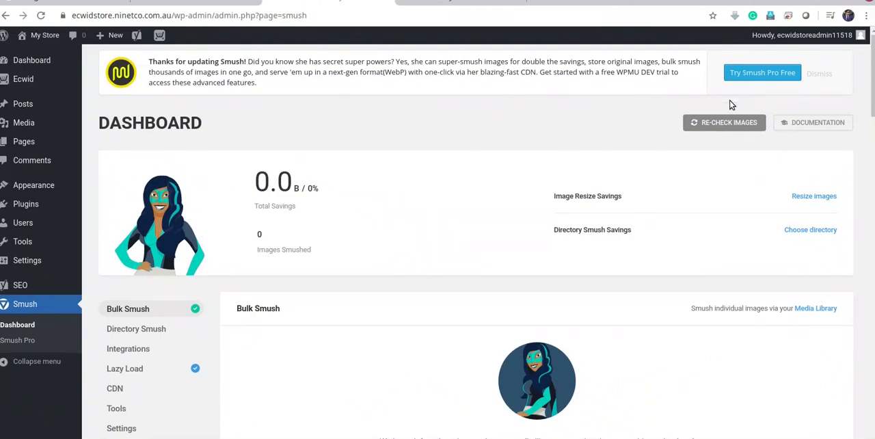
left_click(726, 123)
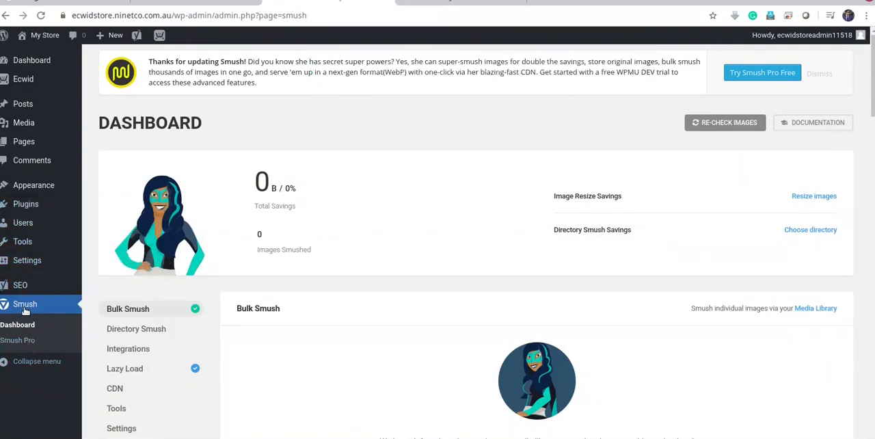
Search for the elementor plugin, install and activate Elementor Page Builder, and close its Getting Started screen
mouse_move(30, 206)
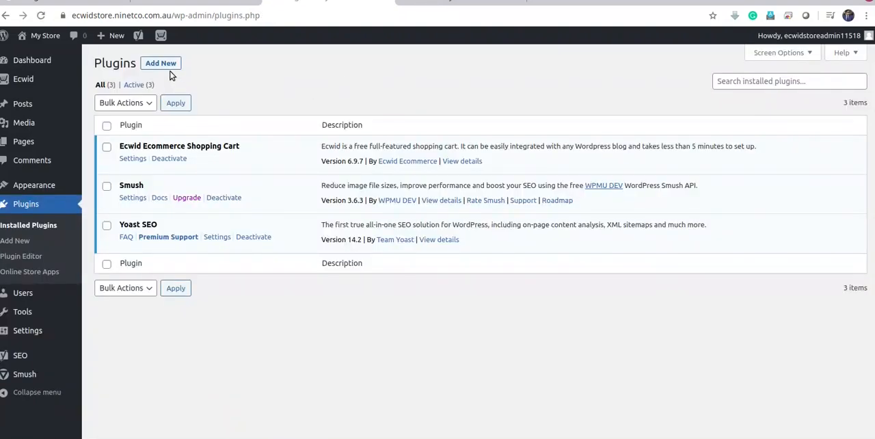
left_click(166, 67)
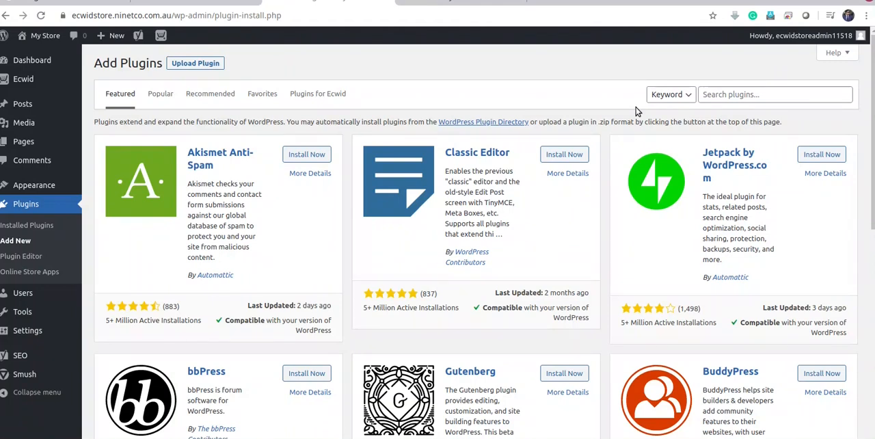
left_click(750, 94)
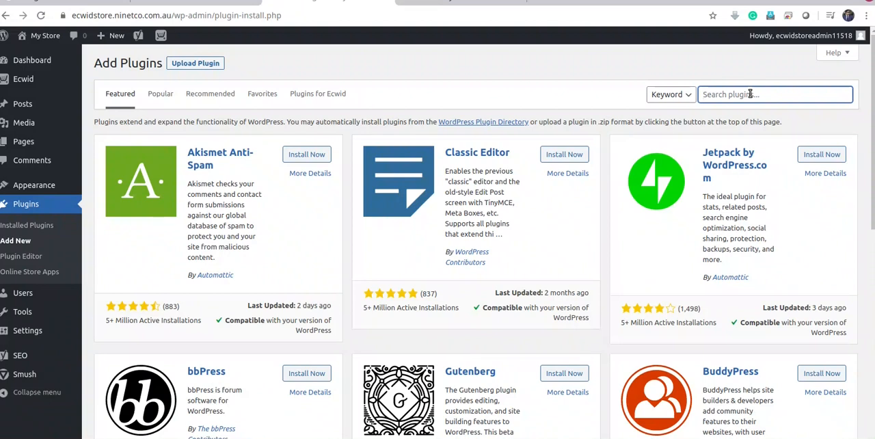
type("elementor")
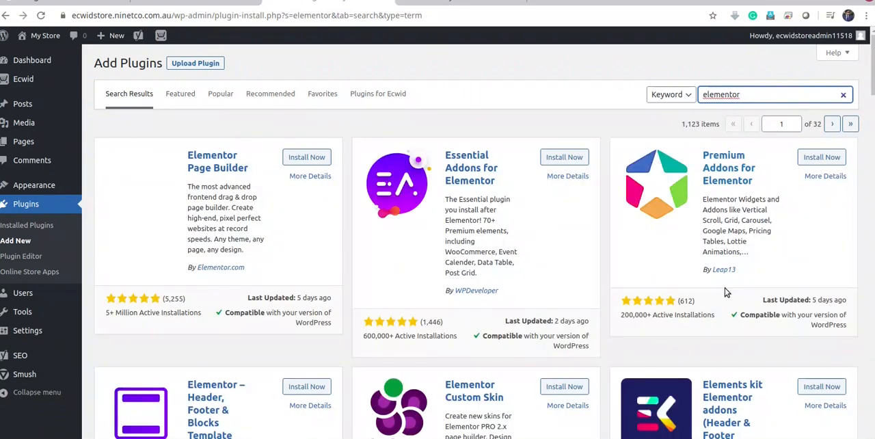
left_click(305, 159)
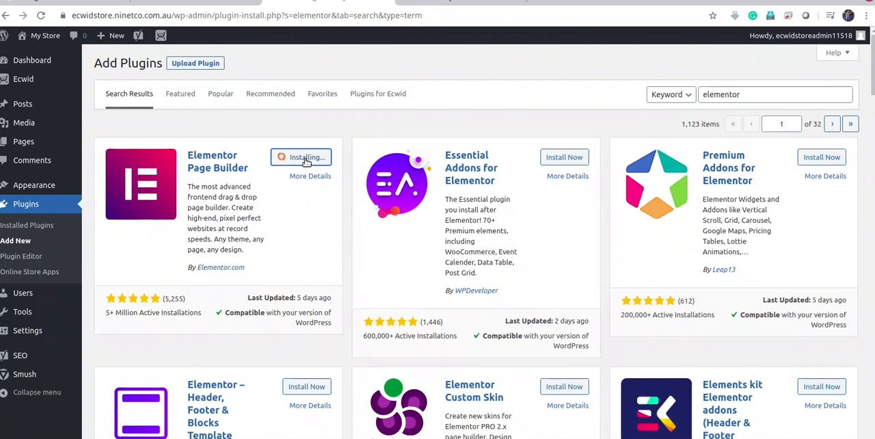
left_click(308, 159)
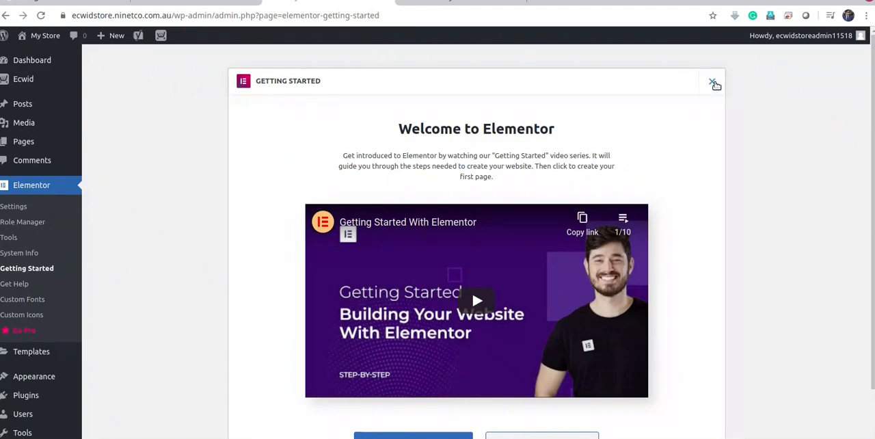
left_click(713, 83)
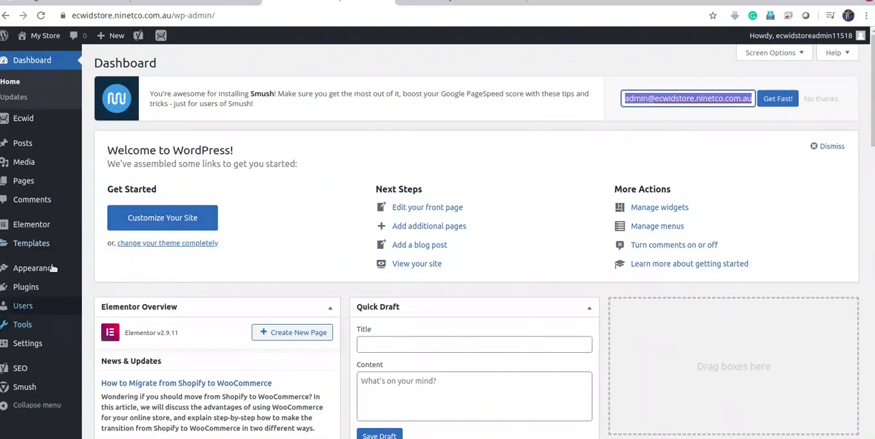
Search the WordPress themes for oceanwp, then install and activate the OceanWP theme
mouse_move(29, 271)
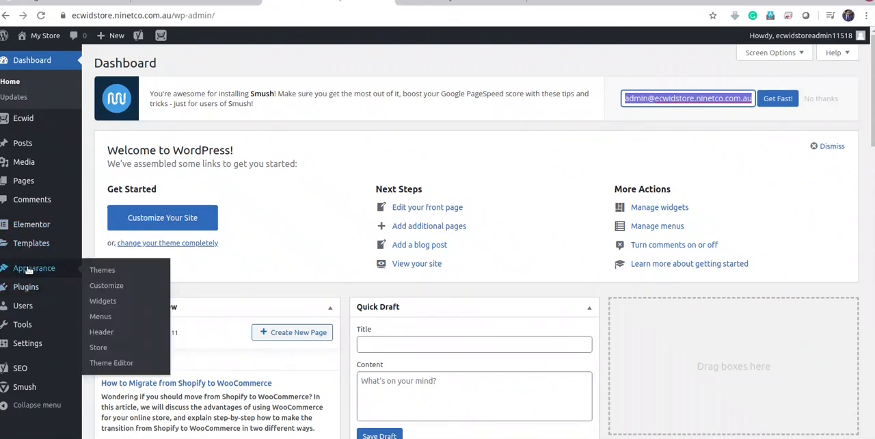
left_click(109, 271)
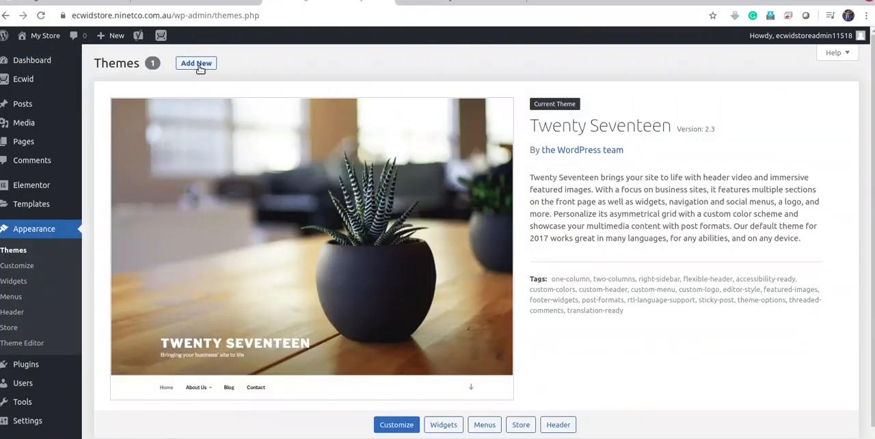
left_click(199, 69)
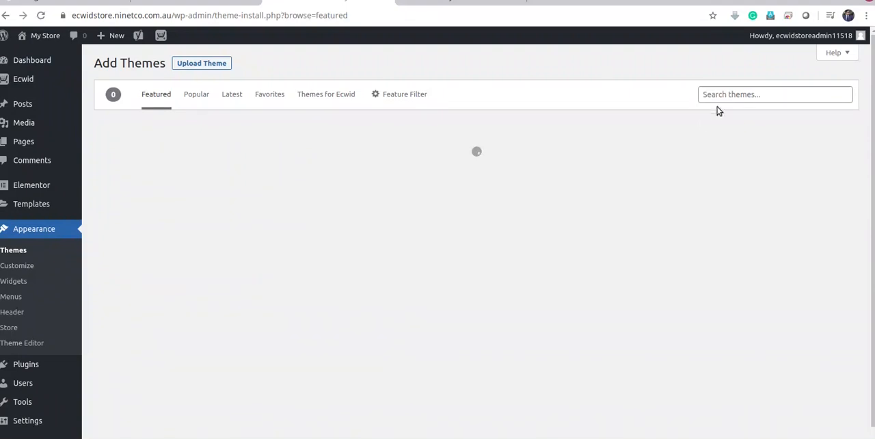
left_click(727, 95)
type("oceanwp")
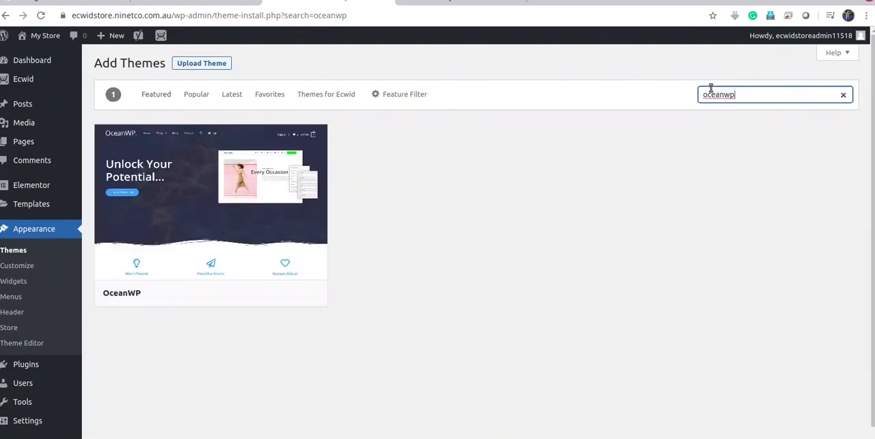
left_click(256, 295)
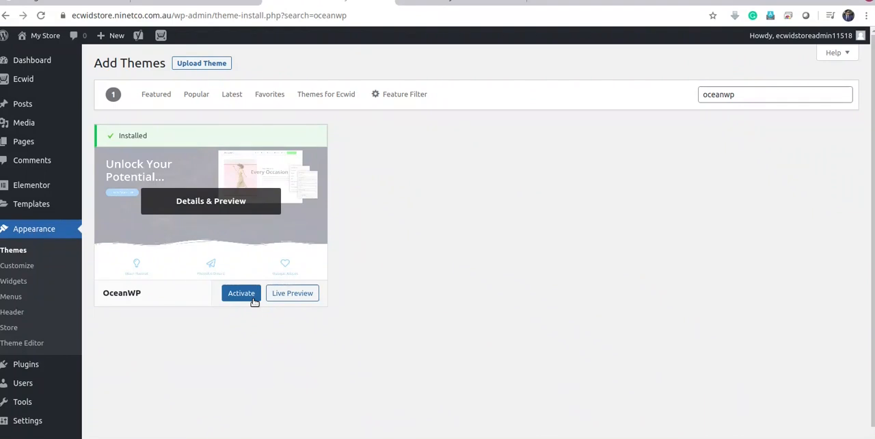
left_click(244, 298)
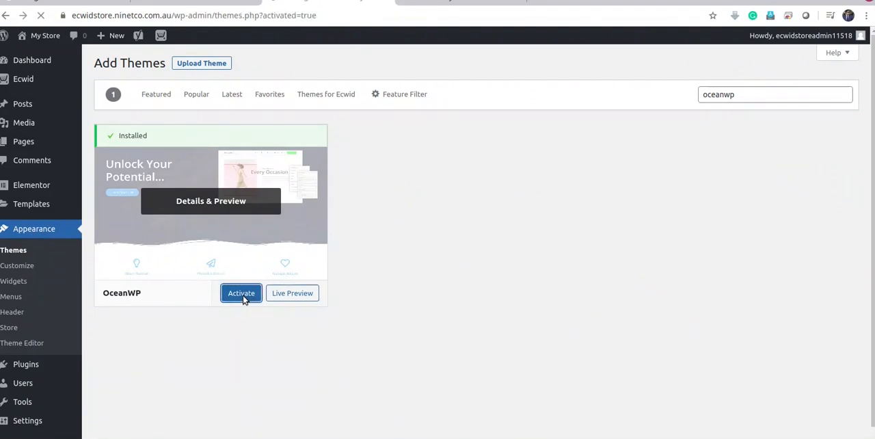
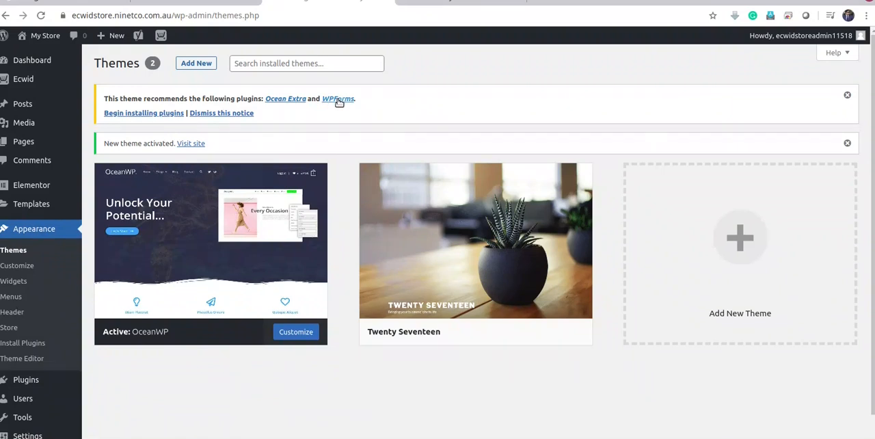
Bulk-install the theme's recommended plugins, Ocean Extra and WPForms
left_click(151, 114)
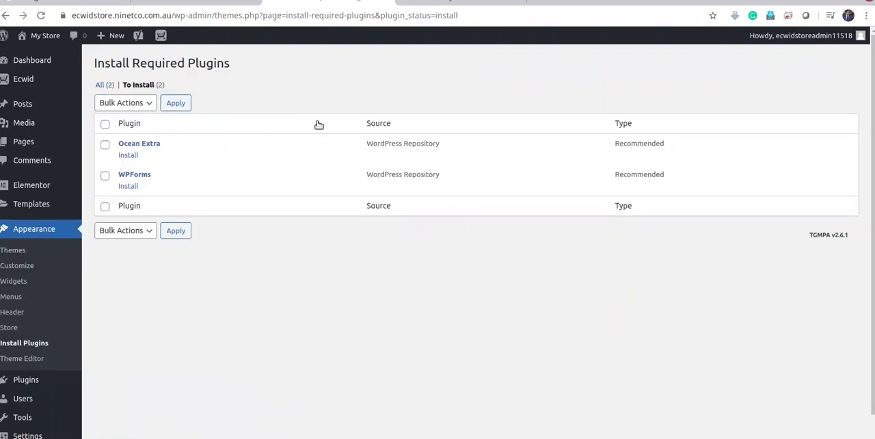
left_click(105, 124)
left_click(124, 105)
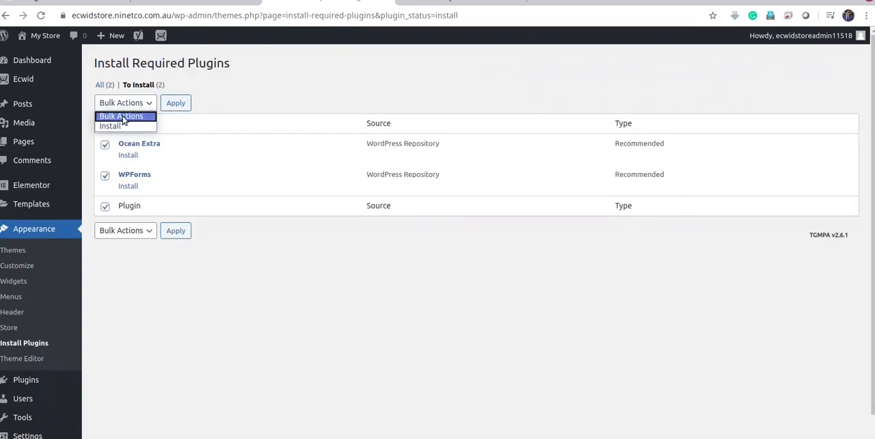
left_click(121, 120)
left_click(126, 106)
left_click(110, 125)
left_click(183, 106)
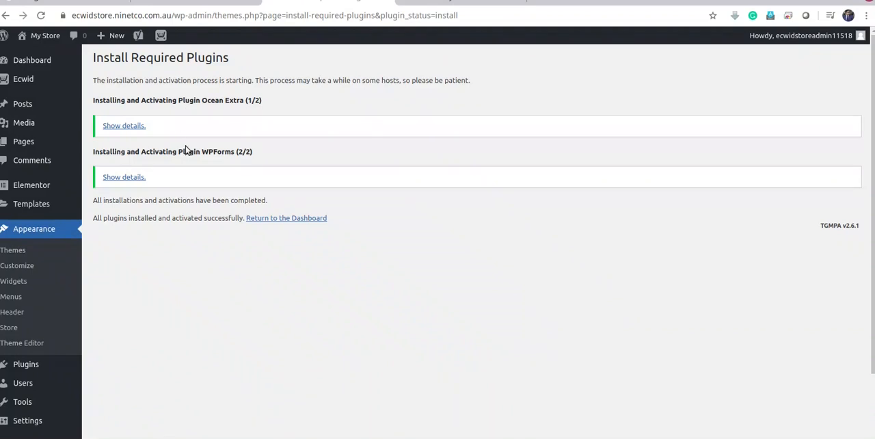
Leave the plugin installation page, run the OceanWP setup wizard and get started from its welcome page
left_click(14, 254)
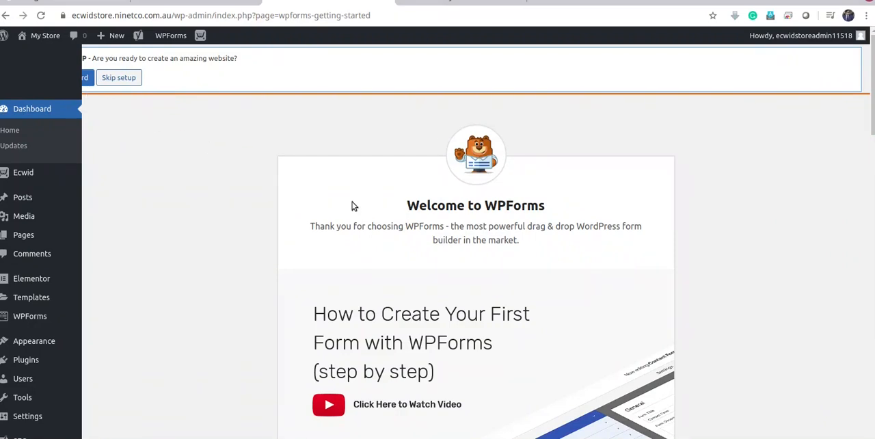
scroll(464, 326, "down", 3)
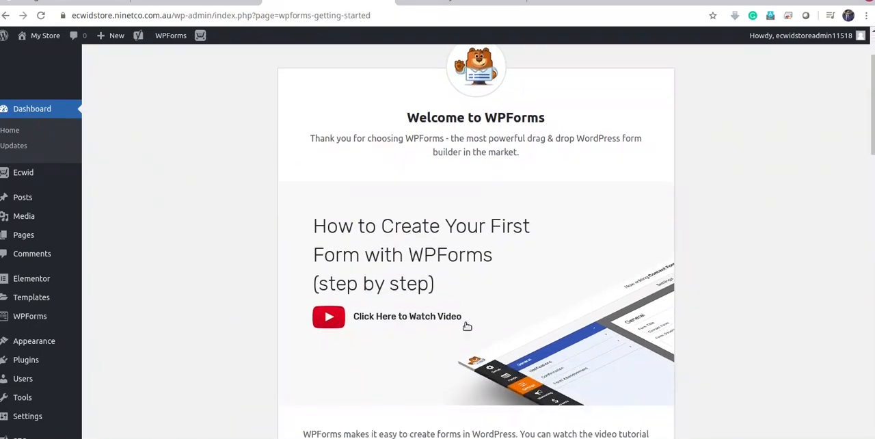
scroll(478, 328, "down", 2)
scroll(339, 310, "up", 5)
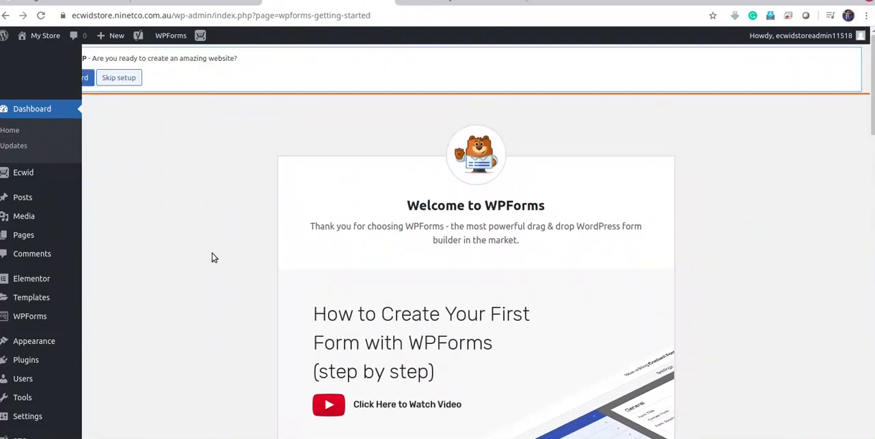
left_click(86, 77)
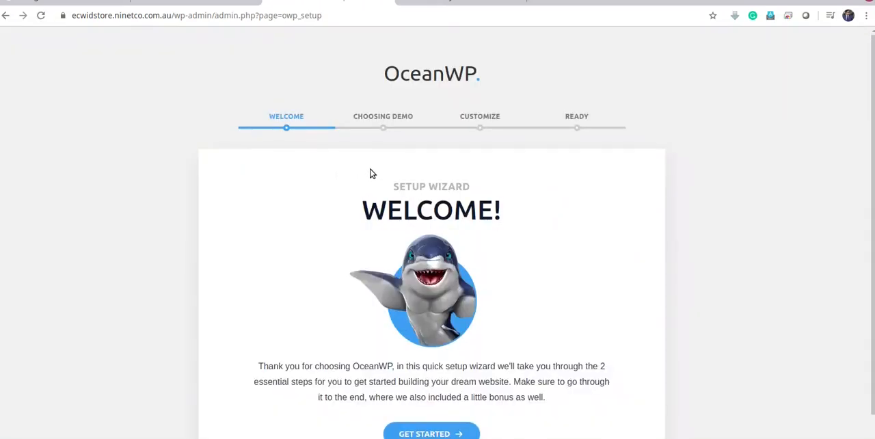
scroll(373, 172, "down", 1)
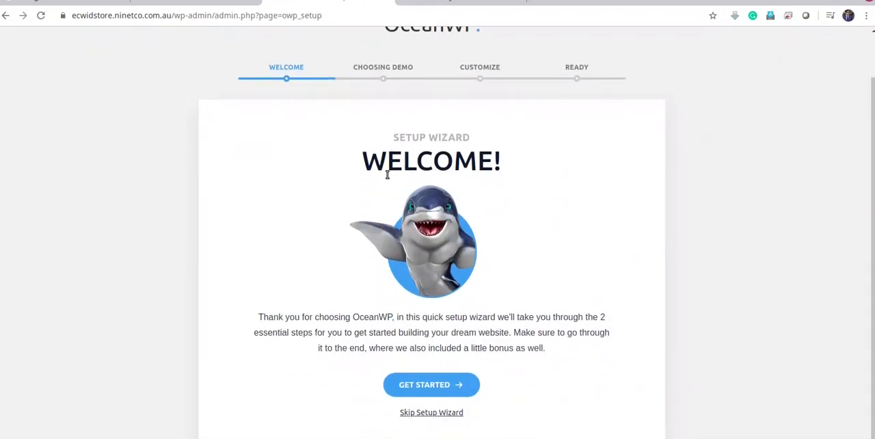
left_click(431, 391)
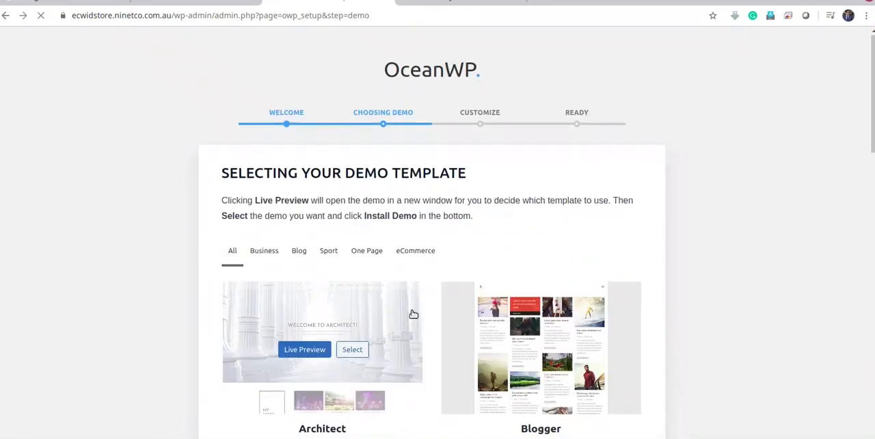
Browse the OceanWP demo templates and skip the demo installation step
scroll(412, 313, "down", 1)
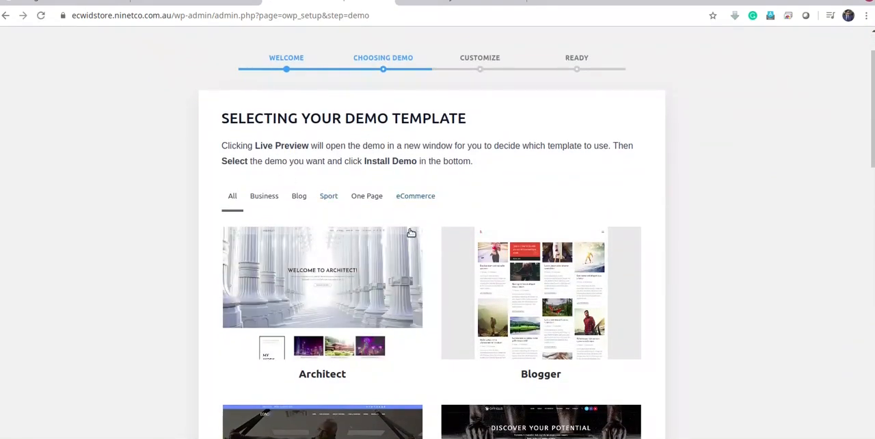
mouse_move(394, 273)
scroll(371, 252, "down", 1)
scroll(372, 253, "down", 10)
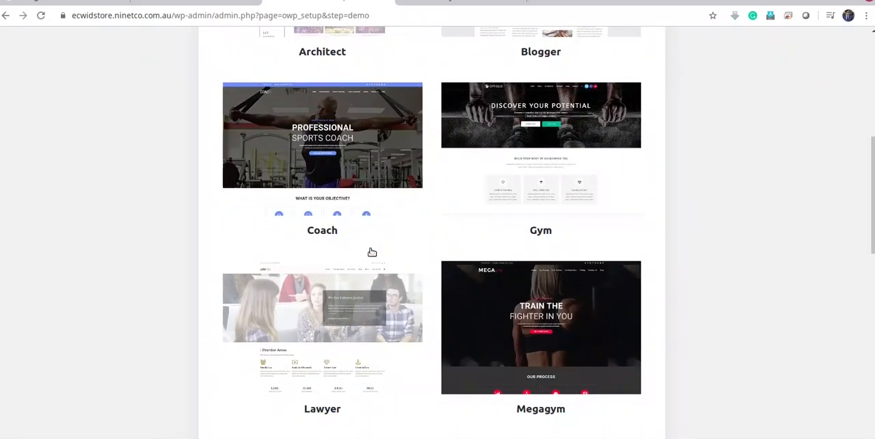
scroll(372, 253, "up", 11)
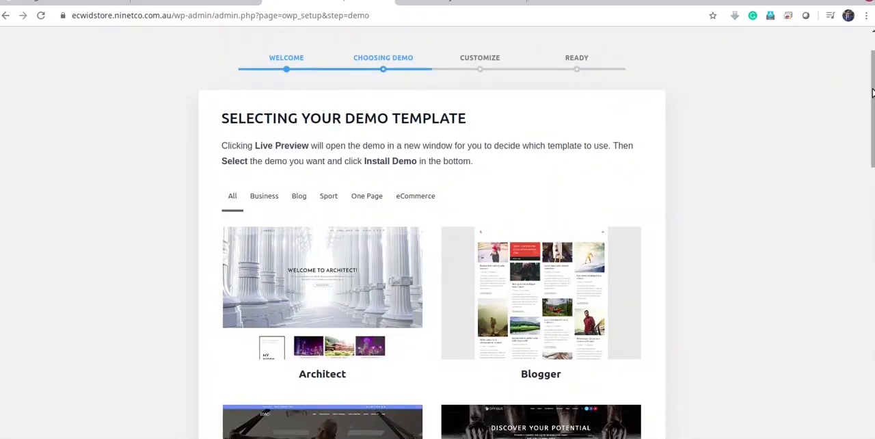
left_click_drag(872, 92, 870, 387)
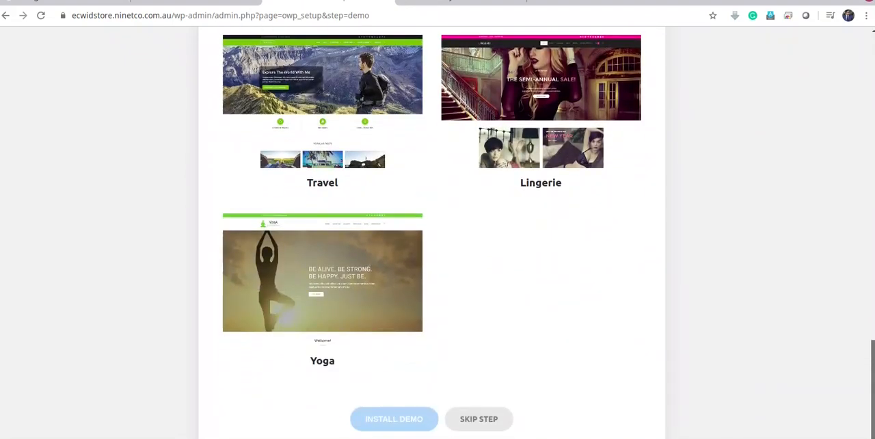
left_click(489, 424)
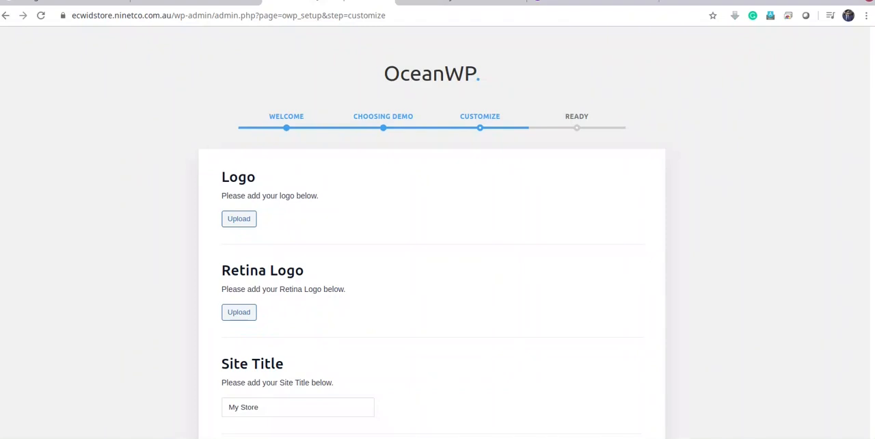
Switch to Canva and create a new design with custom dimensions of 400 × 400 px
left_click(569, 2)
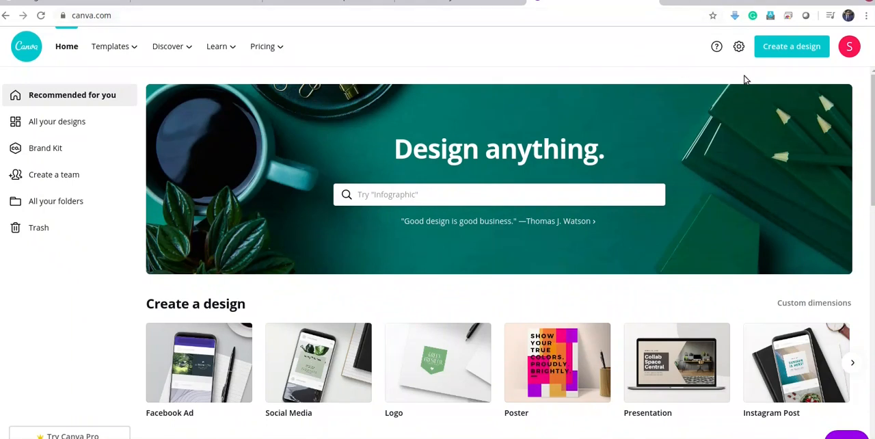
left_click(787, 47)
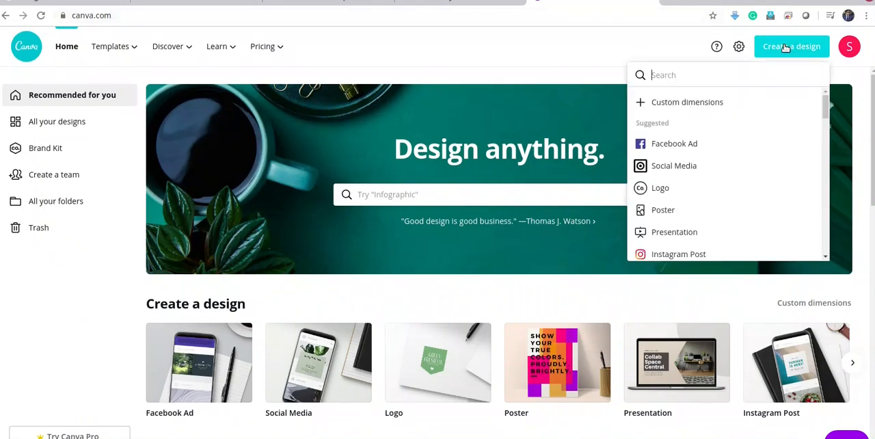
left_click(664, 102)
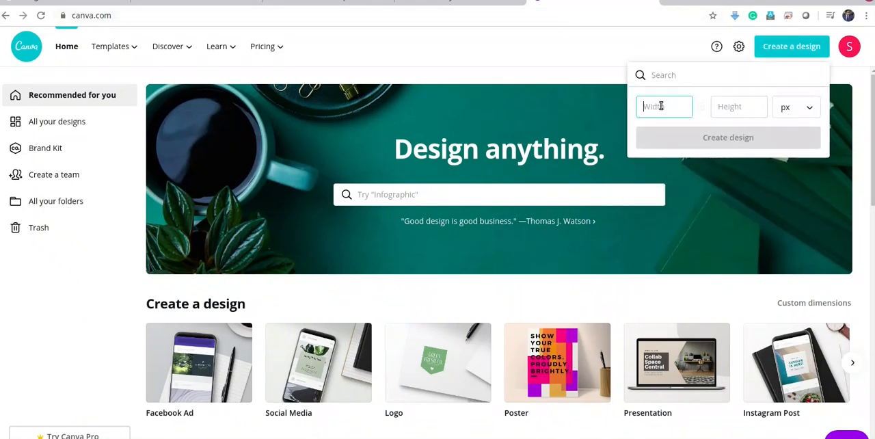
type("400")
left_click(731, 106)
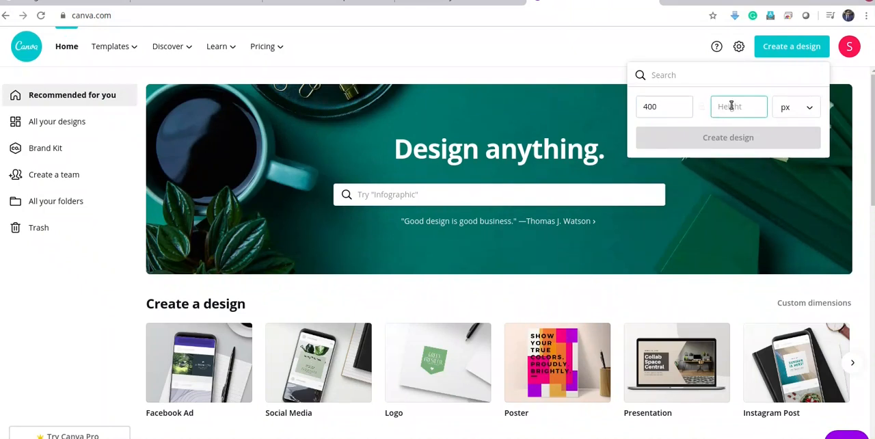
type("400")
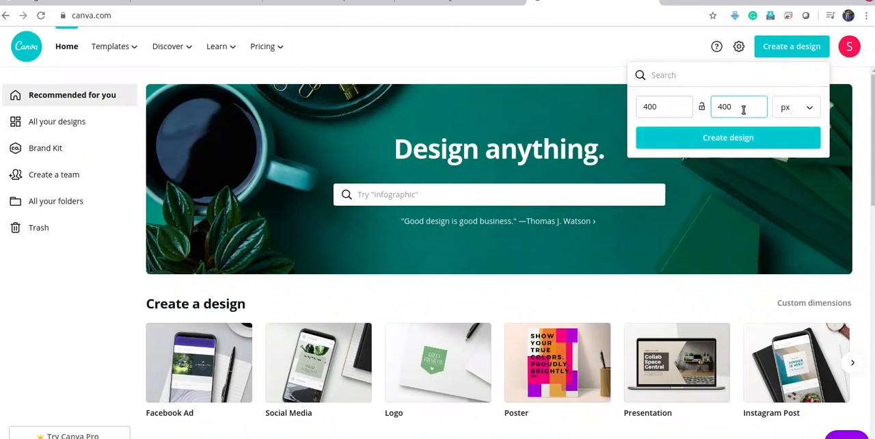
left_click(750, 139)
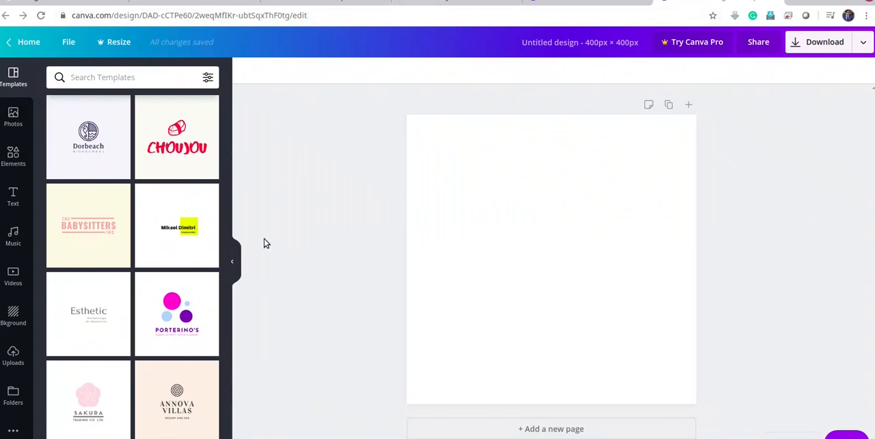
Search Canva's icon and shape elements for "store"
left_click(13, 196)
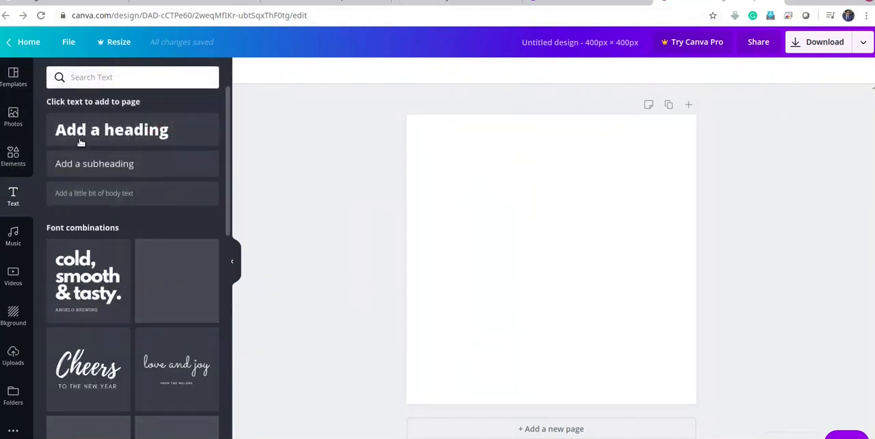
left_click(11, 156)
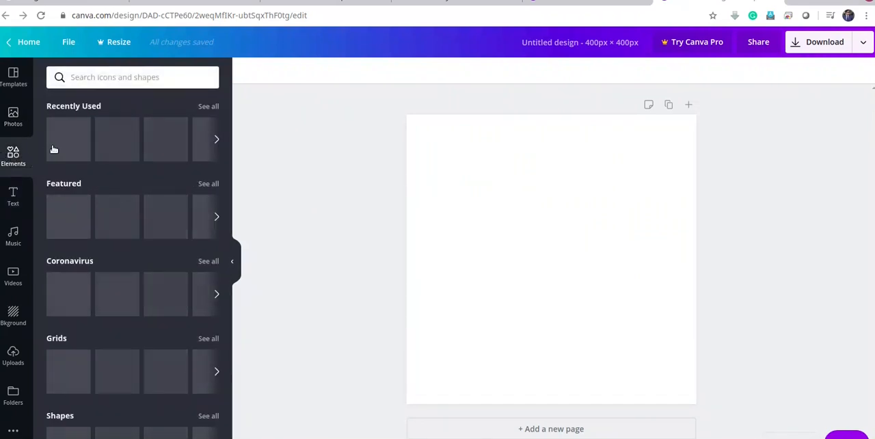
scroll(102, 205, "down", 3)
scroll(116, 171, "up", 1)
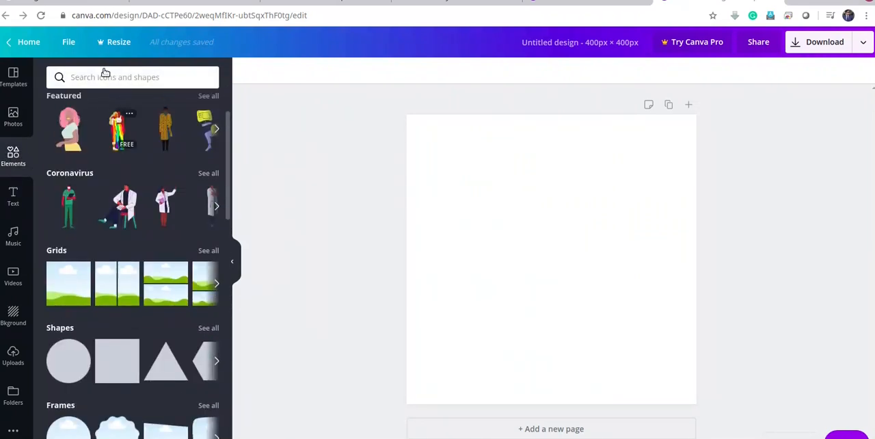
left_click(103, 76)
type("s")
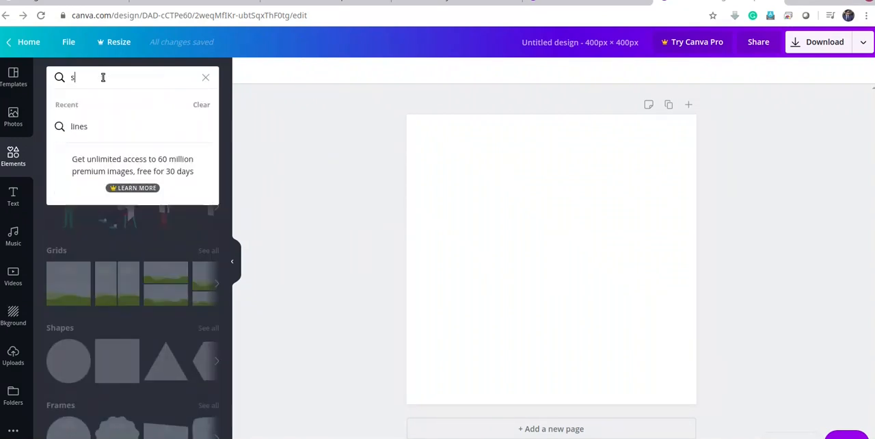
type("tore")
key("Return")
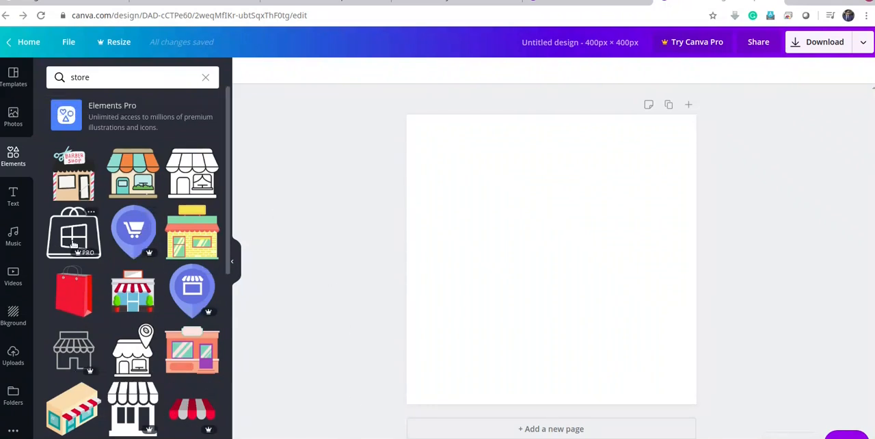
Add the free red shopping bag graphic to the canvas and move it right of the centre
scroll(80, 254, "down", 3)
scroll(80, 254, "up", 3)
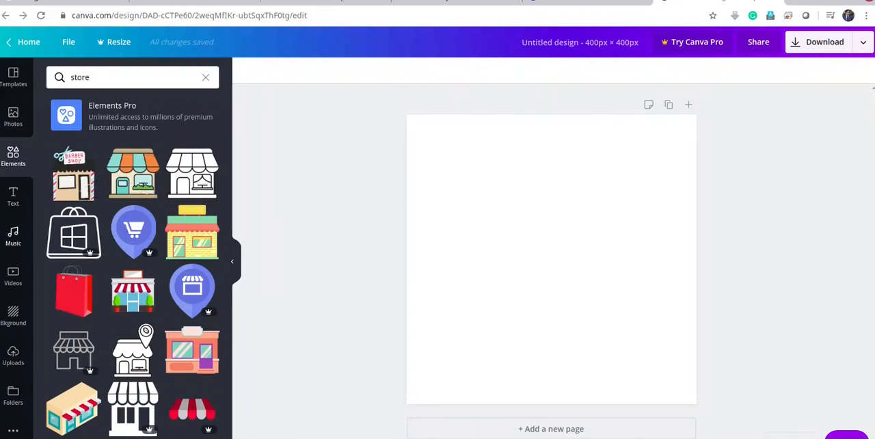
scroll(75, 217, "down", 2)
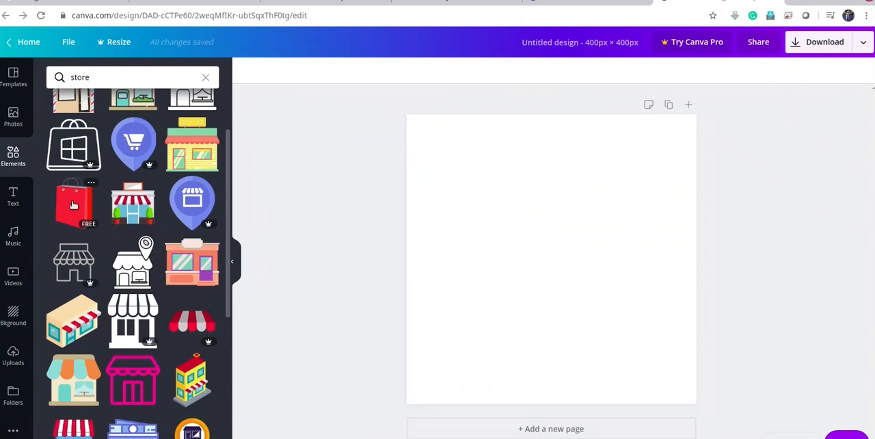
left_click(73, 206)
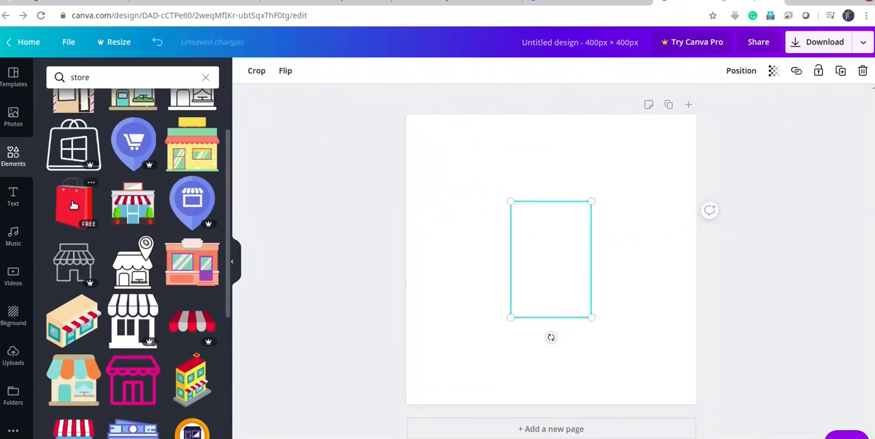
left_click_drag(555, 251, 603, 252)
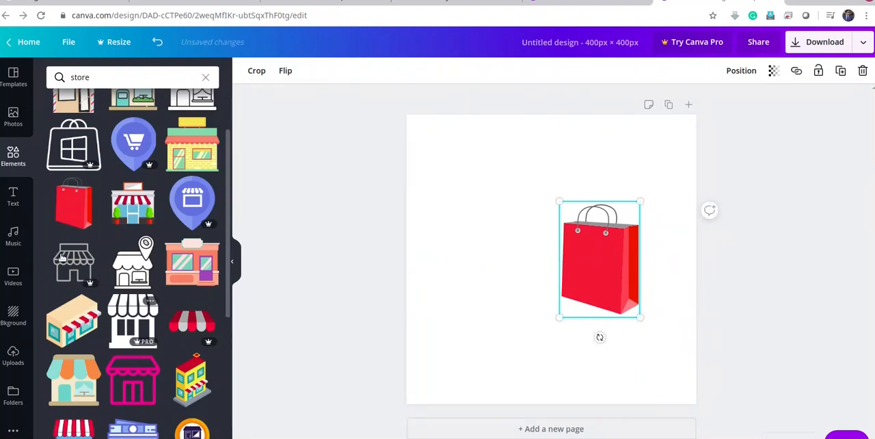
Add a heading with the letter "E" and set its font to Bukhari Script
left_click(13, 197)
left_click(120, 139)
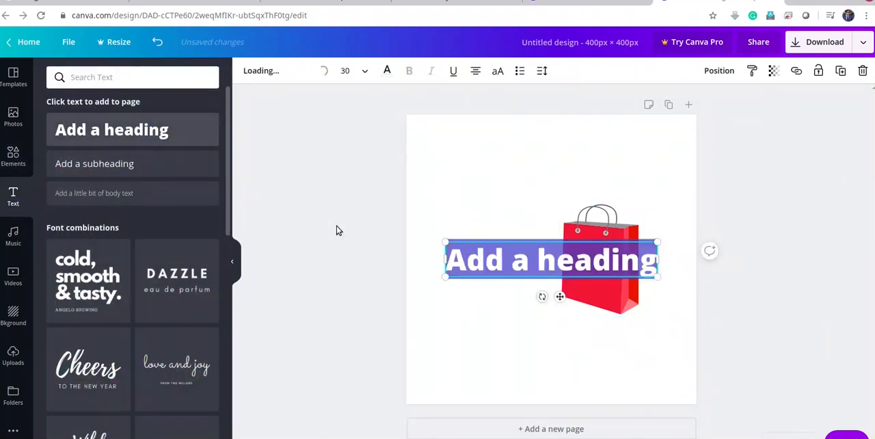
type("E")
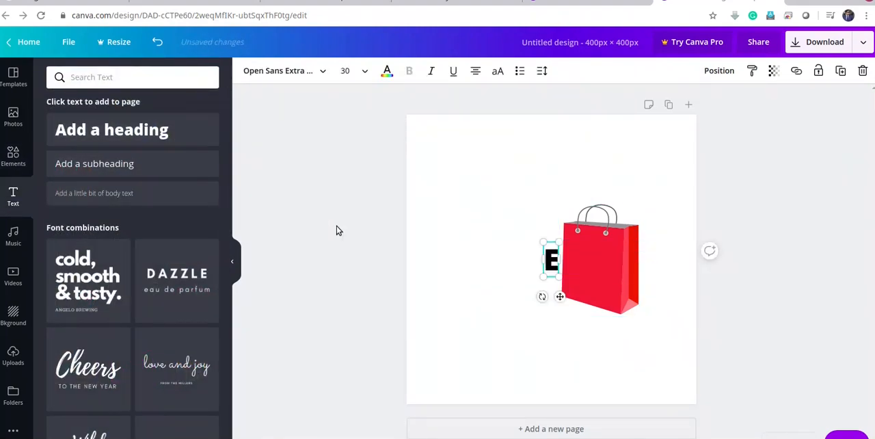
left_click(308, 70)
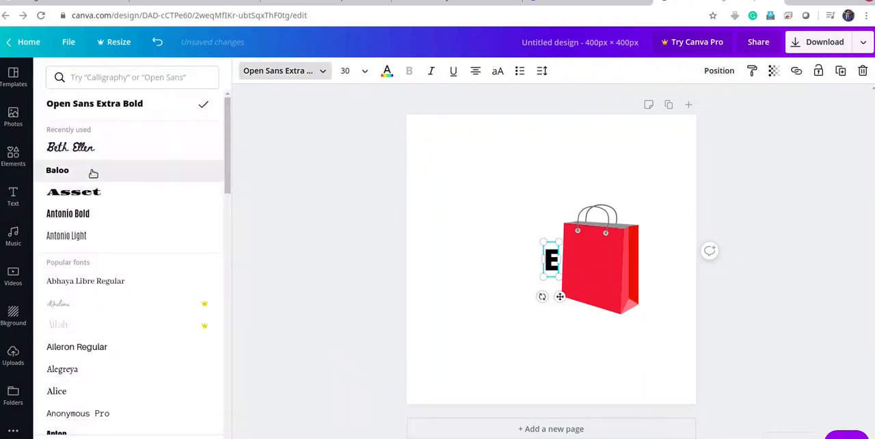
scroll(92, 265, "down", 6)
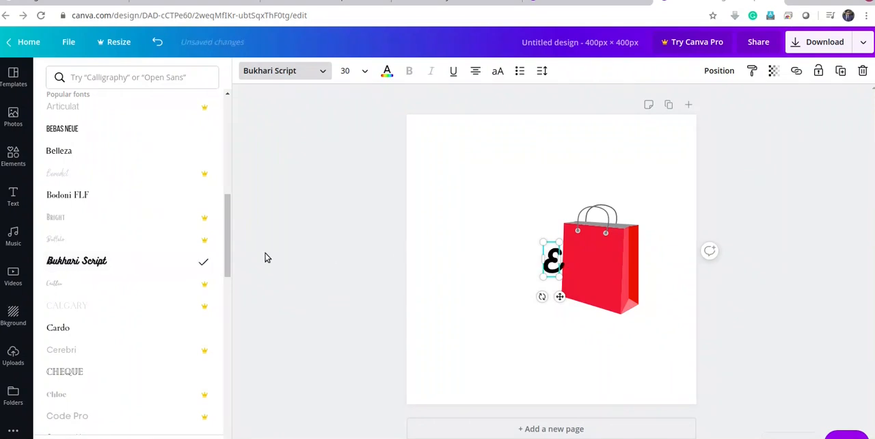
Enlarge the letter E to font size 269 and arrange it on the canvas with the shopping bag at its upper right
left_click_drag(565, 277, 715, 432)
left_click_drag(541, 240, 434, 155)
left_click_drag(516, 130, 452, 82)
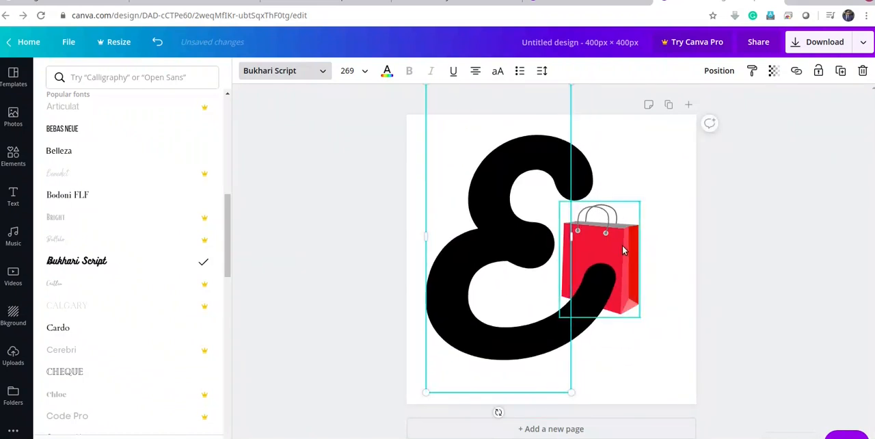
left_click_drag(623, 245, 661, 197)
left_click_drag(524, 180, 506, 175)
left_click_drag(622, 211, 596, 209)
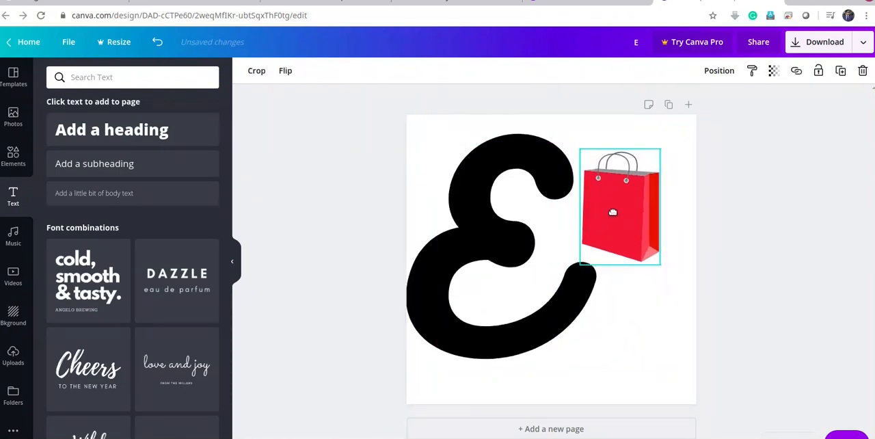
Add a heading with the text "asy", set its font to Bukhari Script and enlarge it to font size 61.3
left_click(653, 330)
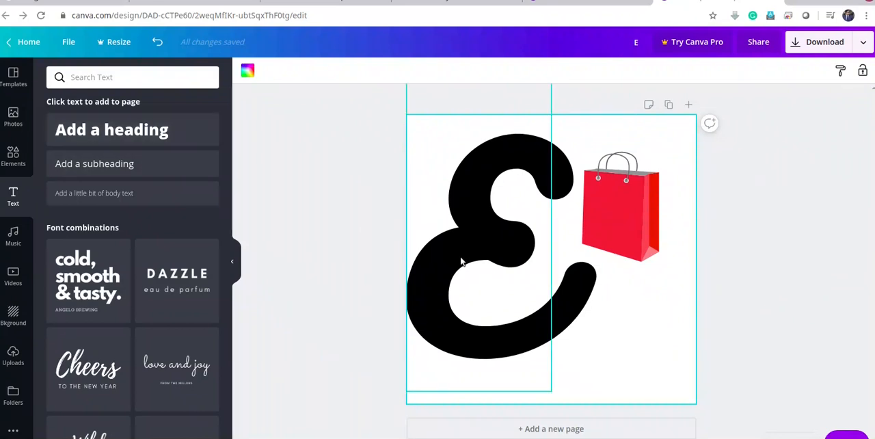
left_click(116, 130)
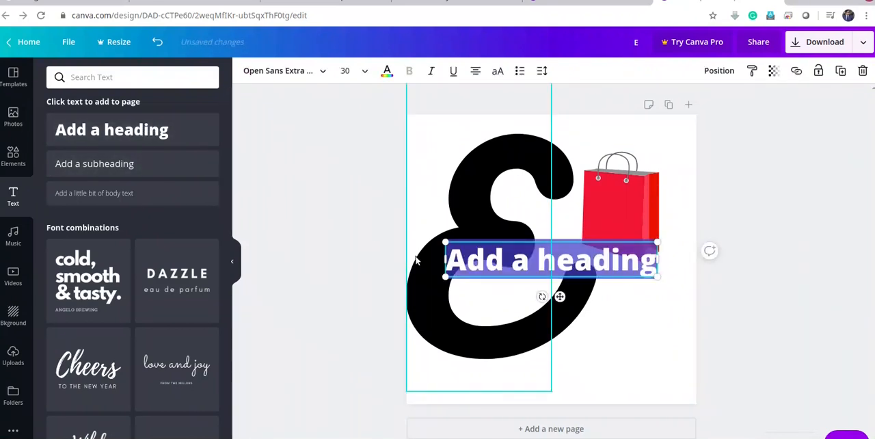
type("asy")
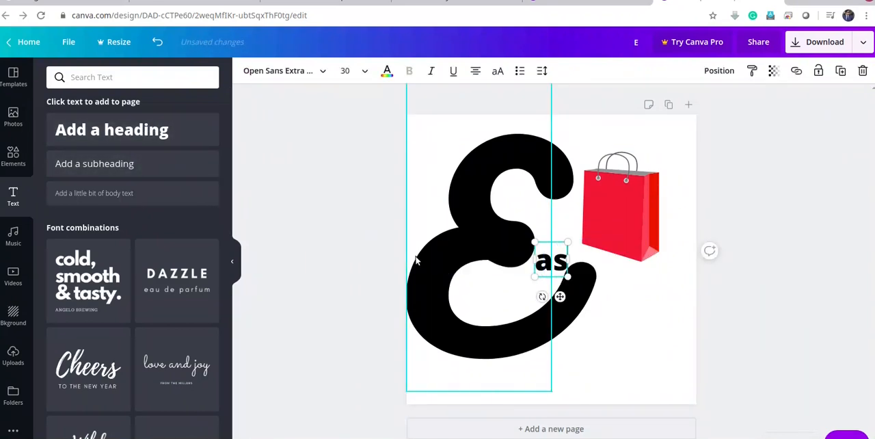
left_click(316, 74)
scroll(203, 211, "down", 5)
left_click(77, 260)
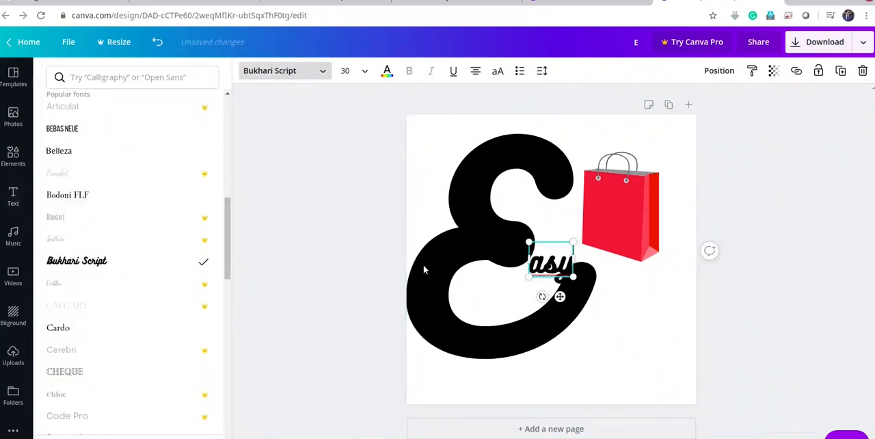
left_click_drag(578, 280, 623, 311)
Recolour the large letter E with the custom dark red #c40606
left_click(477, 157)
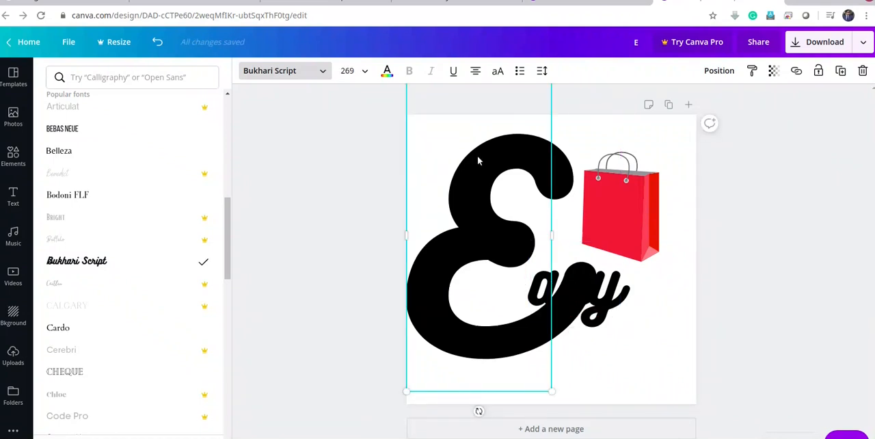
left_click(643, 214)
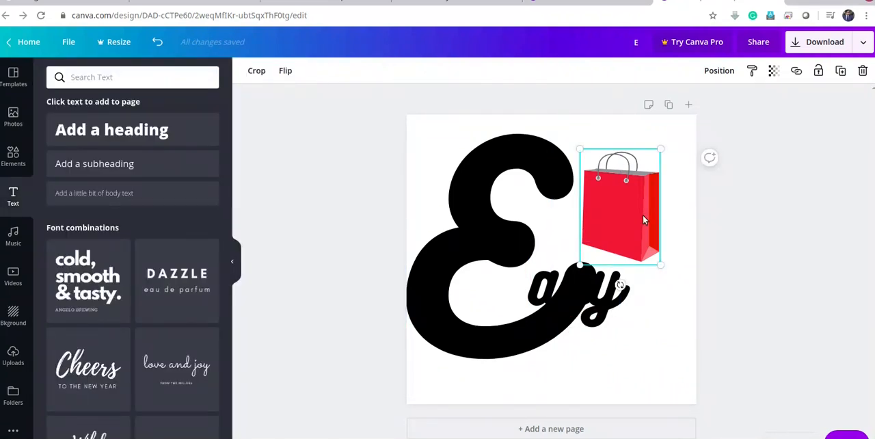
left_click(487, 198)
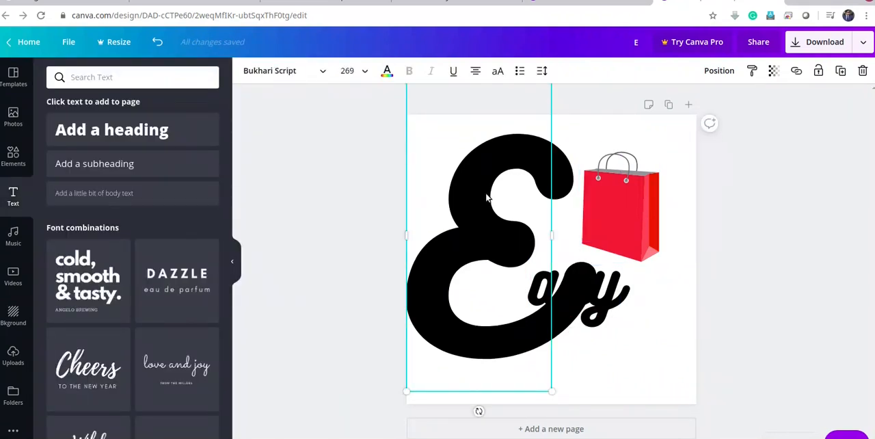
left_click(387, 72)
left_click(55, 263)
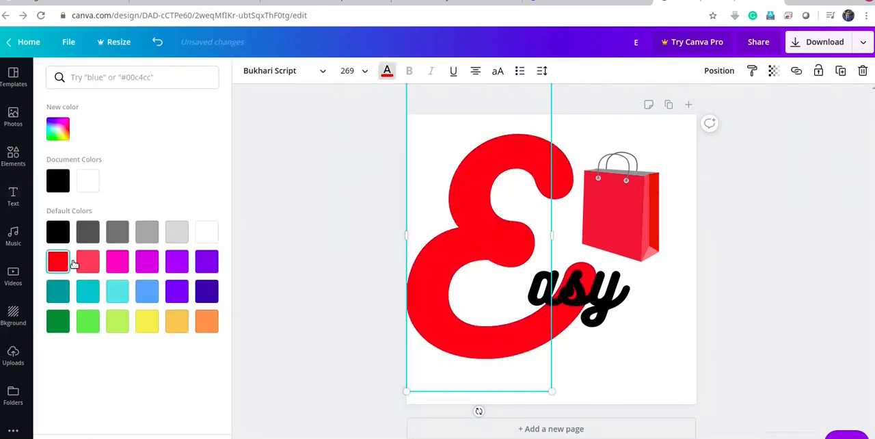
left_click(60, 131)
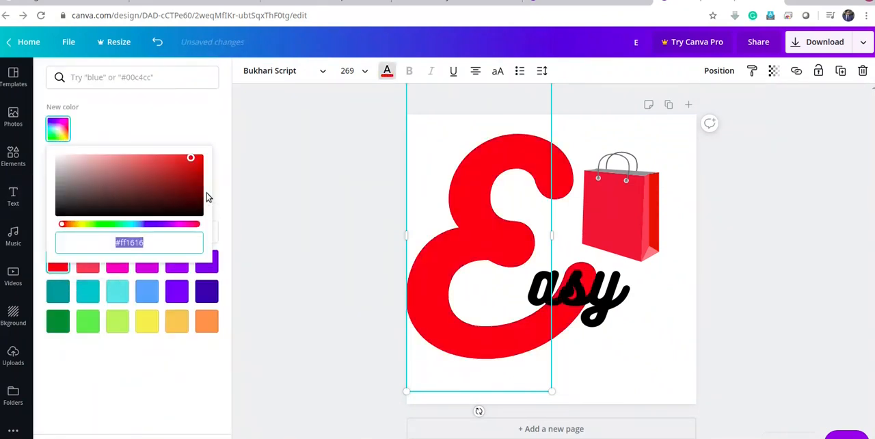
left_click_drag(197, 158, 196, 164)
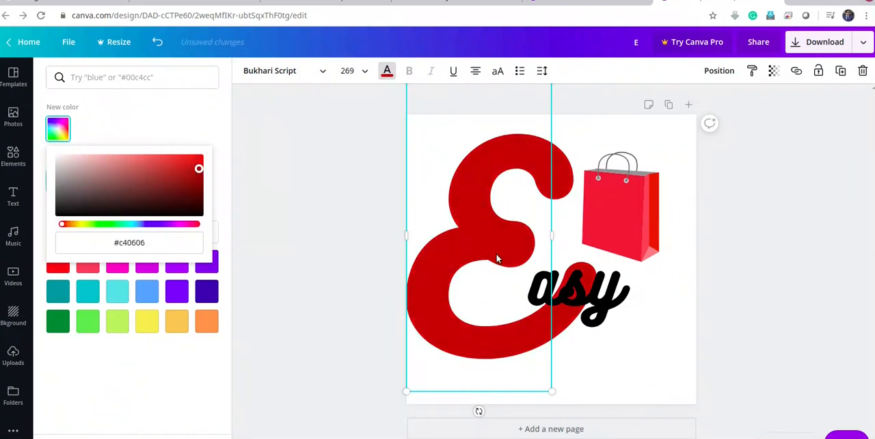
Enlarge the "asy" text to font size 101 and position it over the tail of the letter E
left_click(571, 286)
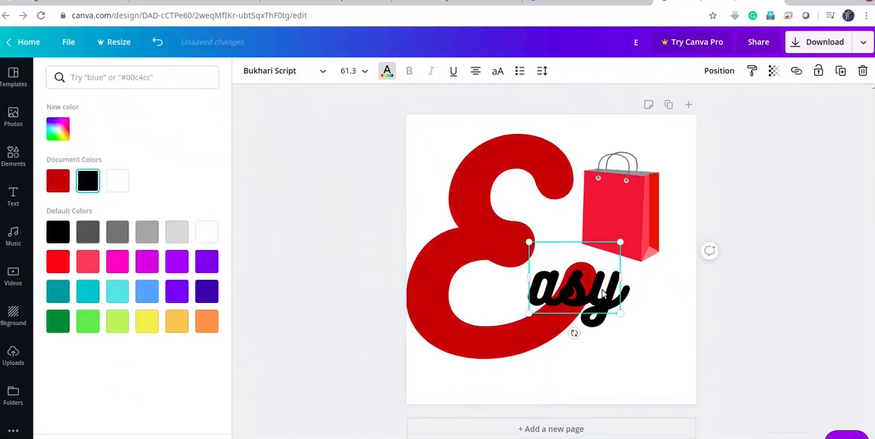
left_click_drag(603, 292, 631, 317)
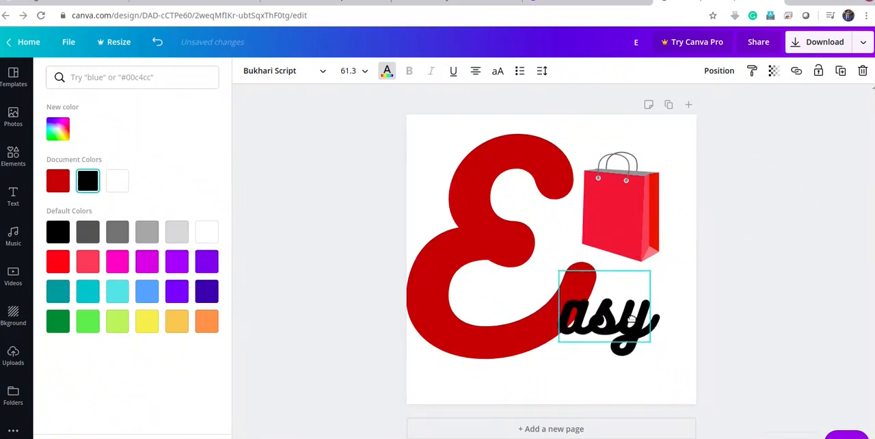
left_click_drag(650, 342, 643, 326)
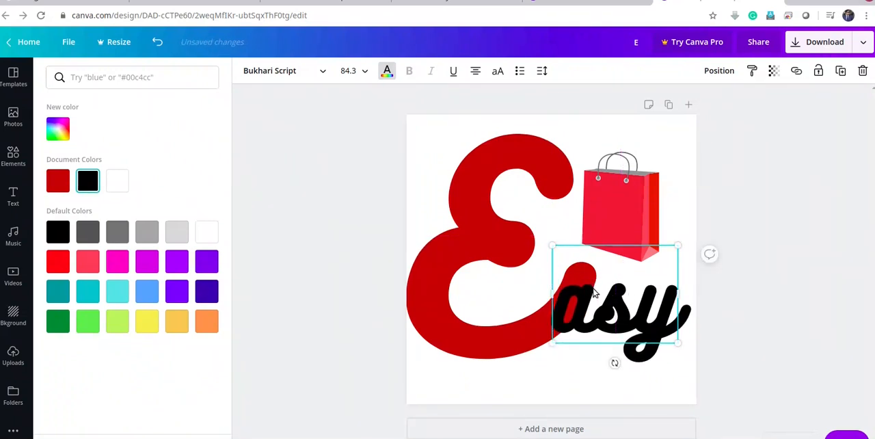
left_click_drag(608, 306, 603, 311)
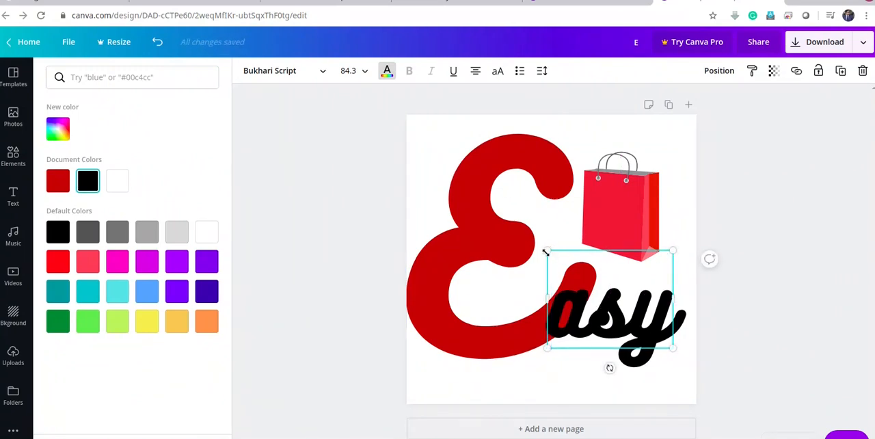
left_click_drag(545, 252, 523, 231)
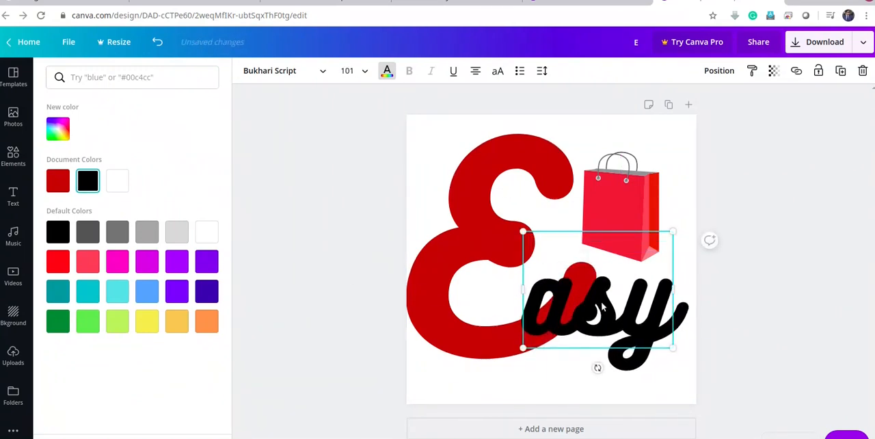
left_click_drag(602, 306, 600, 308)
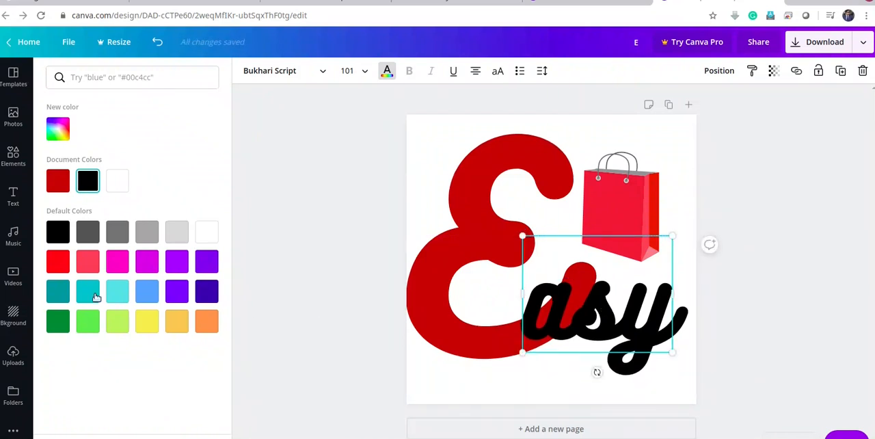
Try teal, purple, yellow, green, pink and grey colours on the "asy" text and delete that text
left_click(58, 292)
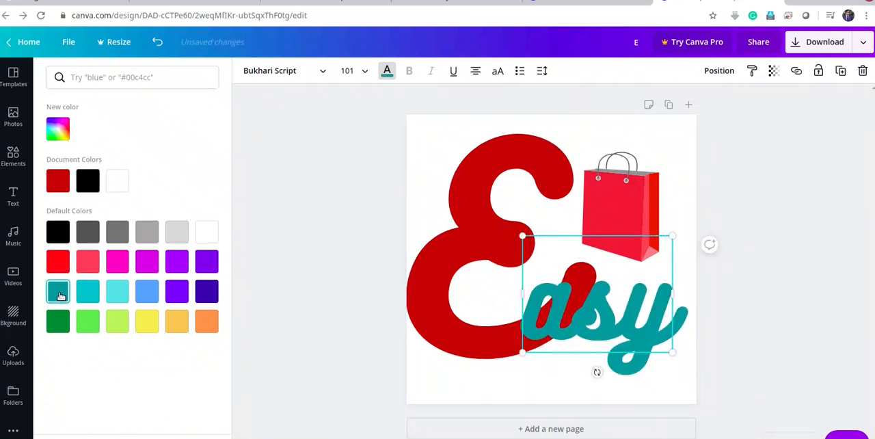
left_click(148, 294)
left_click(176, 291)
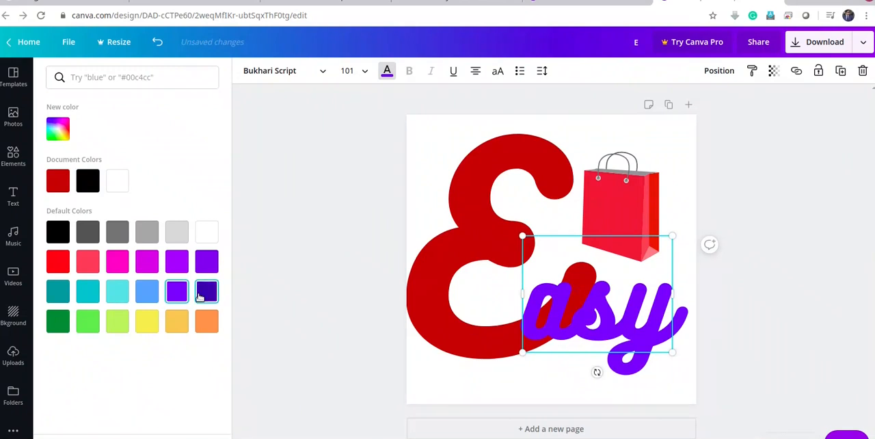
left_click(205, 292)
left_click(182, 321)
left_click(141, 322)
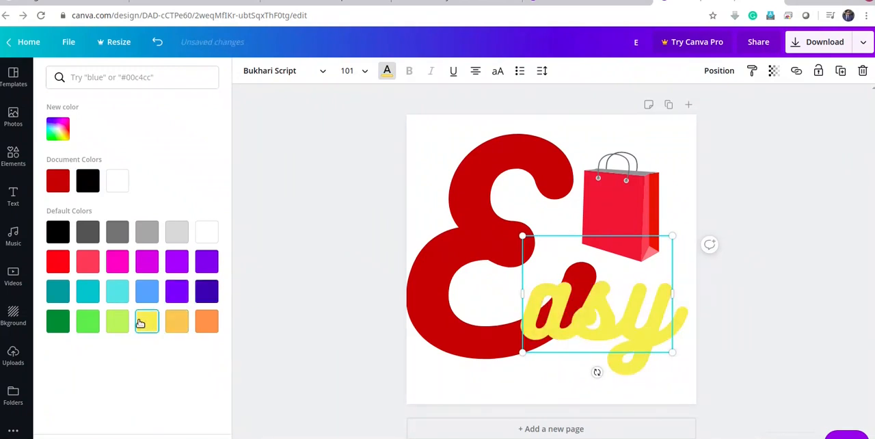
left_click(118, 324)
left_click(91, 323)
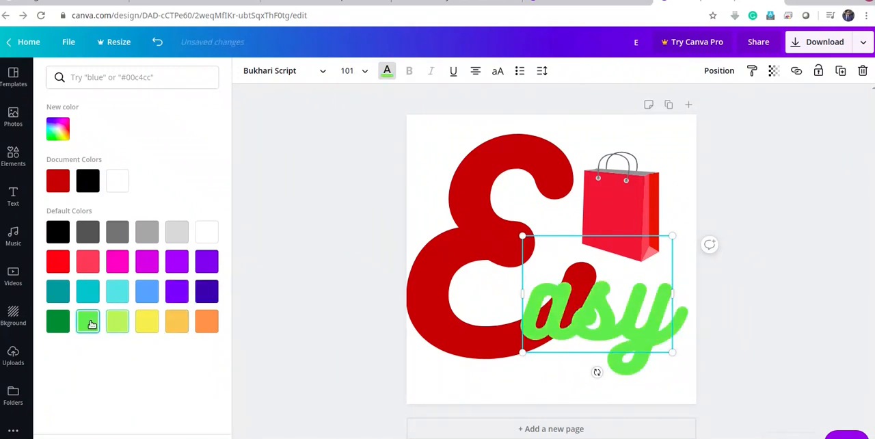
left_click(50, 322)
left_click(215, 295)
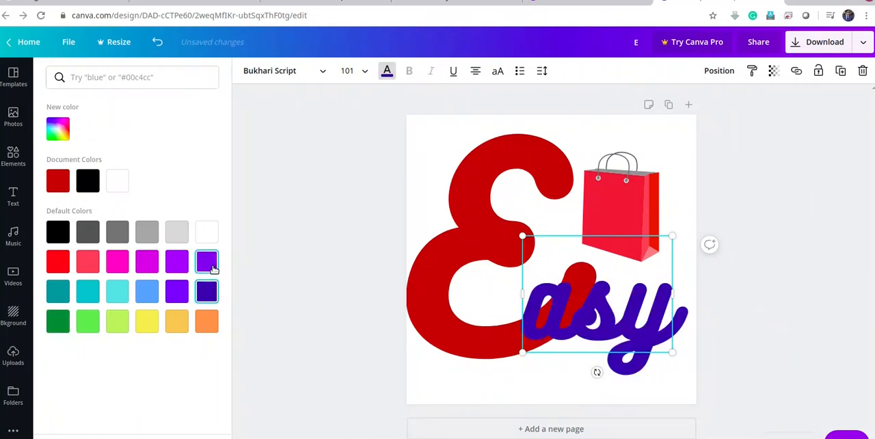
left_click(211, 266)
left_click(143, 263)
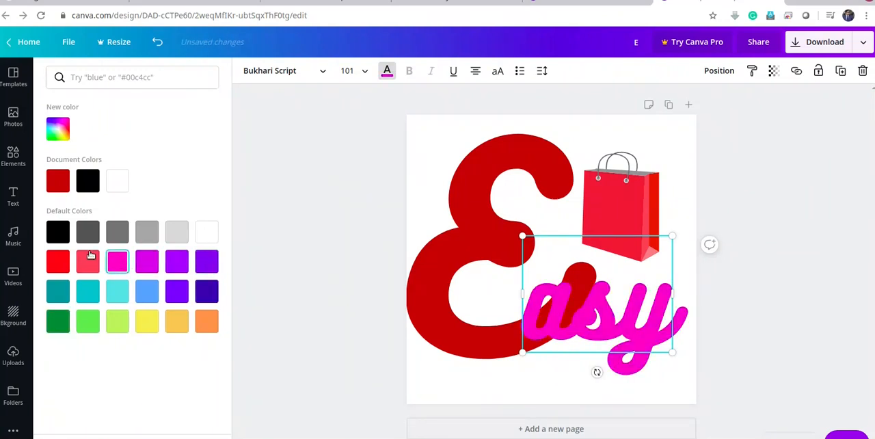
left_click(117, 232)
left_click(146, 232)
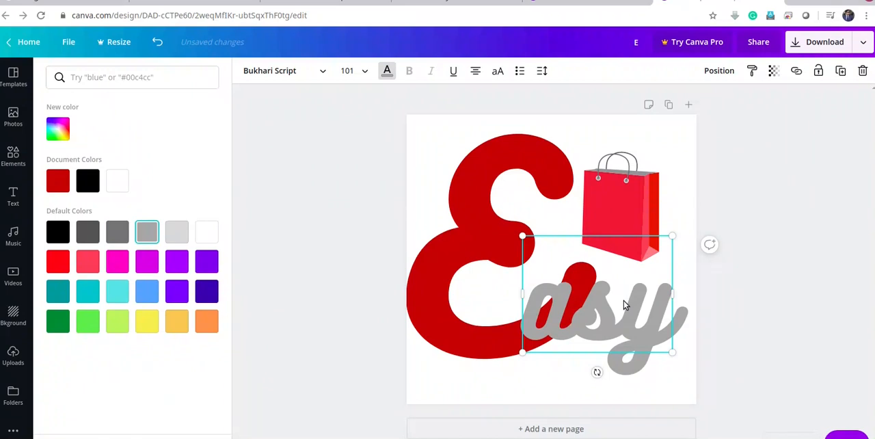
key("Delete")
Enlarge the red shopping bag and move it down so it overlaps the tail of the letter E
left_click(609, 227)
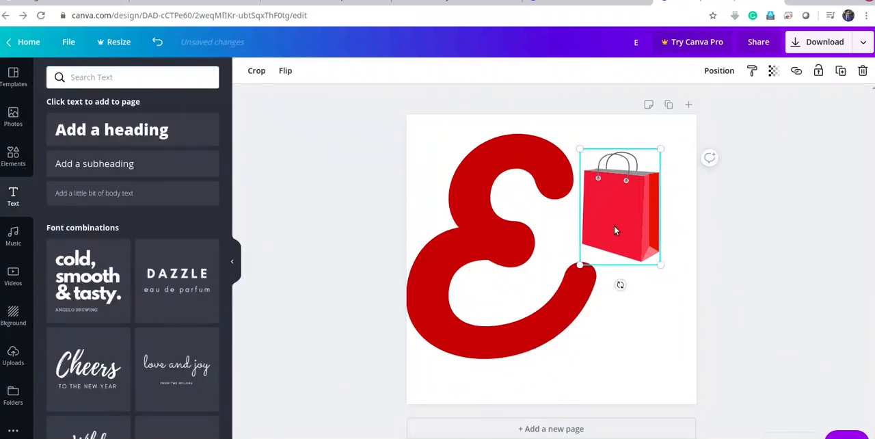
left_click_drag(612, 222, 606, 280)
left_click_drag(635, 203, 704, 153)
left_click_drag(606, 229, 579, 294)
left_click_drag(615, 265, 619, 248)
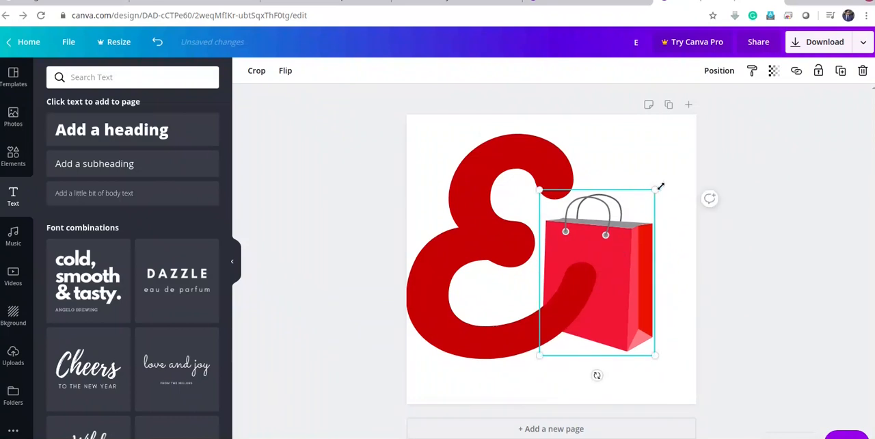
left_click_drag(660, 186, 680, 158)
mouse_move(615, 268)
left_mouse_down()
mouse_move(618, 287)
mouse_move(620, 280)
left_mouse_up()
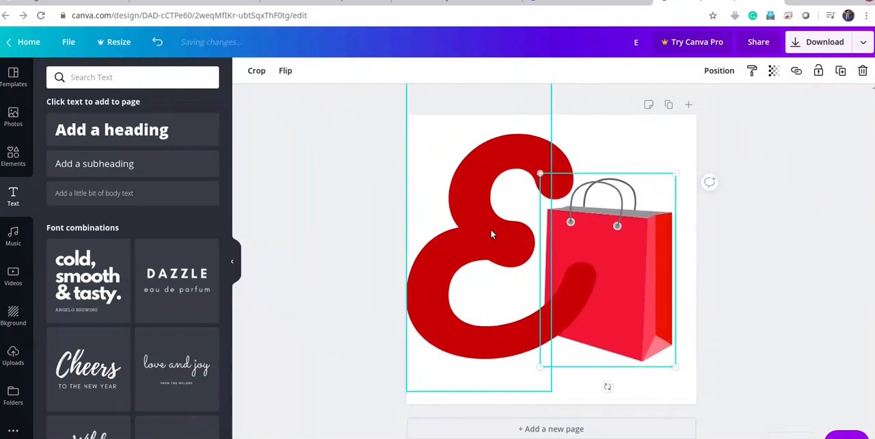
Change the colour of the letter E to the default dark teal
left_click(491, 235)
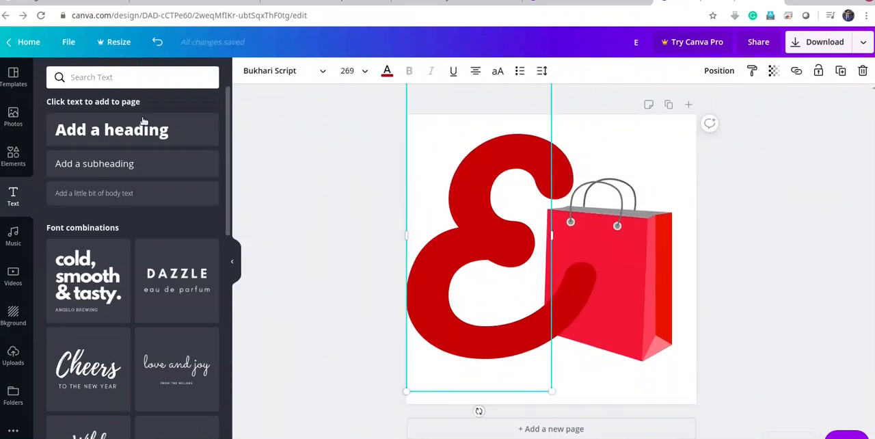
left_click(388, 74)
left_click(61, 292)
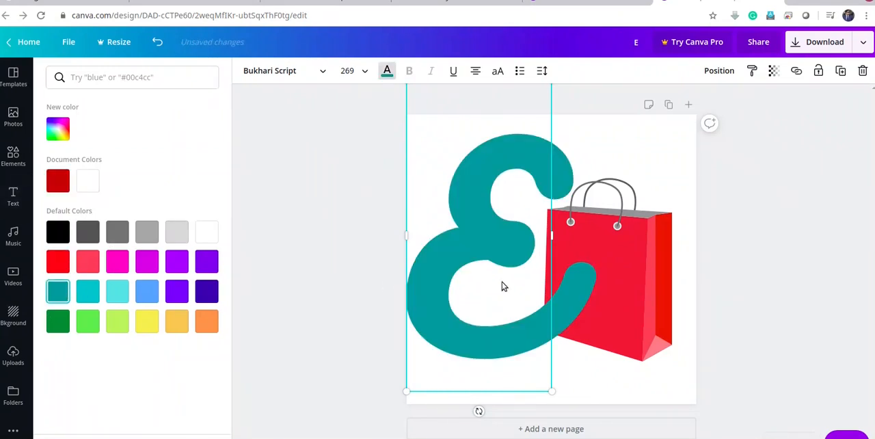
Fine-tune the shopping bag's position so its handles sit just beside the upper end of the letter E
left_click_drag(616, 257, 609, 251)
left_click(664, 380)
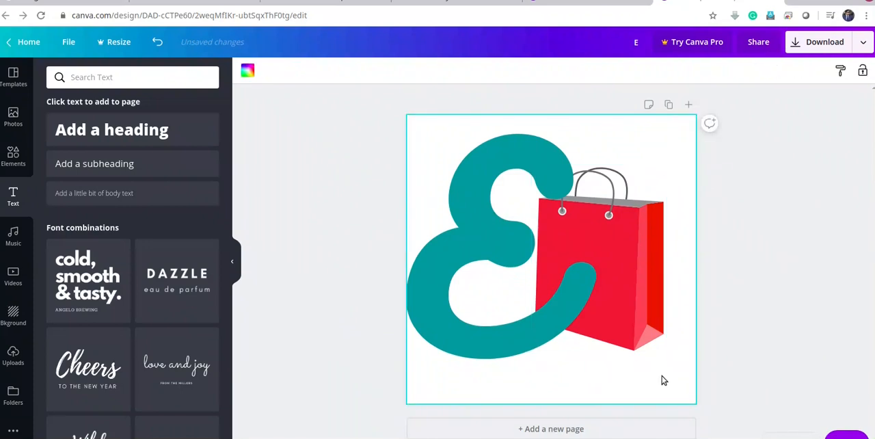
left_click_drag(618, 277, 625, 282)
left_click(762, 243)
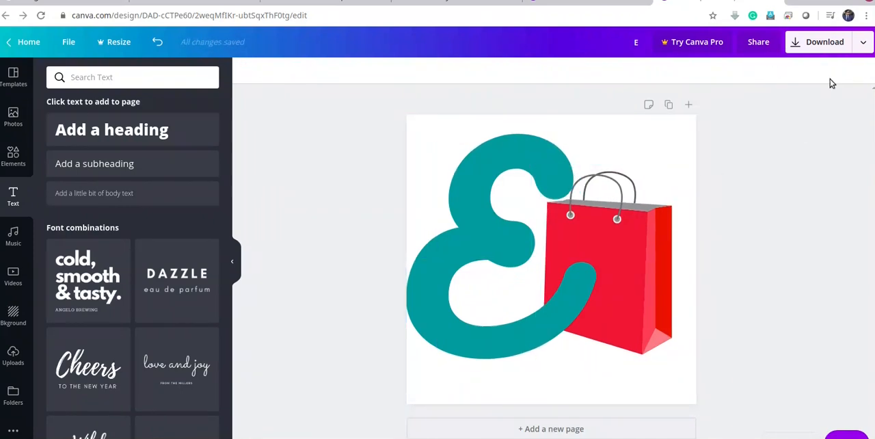
Download the 400 x 400 px logo as a PNG and dismiss the Canva Pro trial offer
left_click(855, 45)
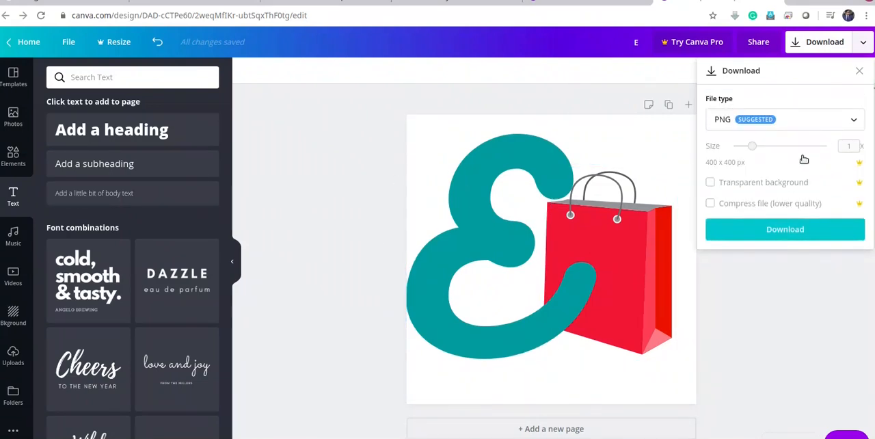
left_click(800, 236)
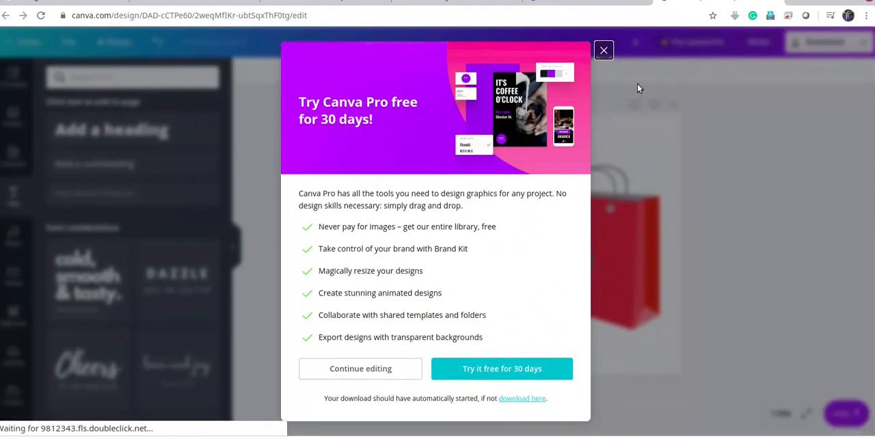
left_click(605, 51)
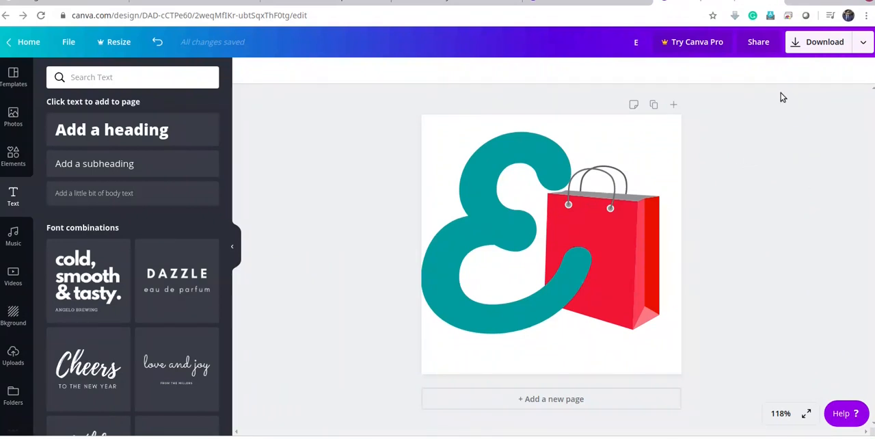
Search the web for "lunpic" in a new browser tab and open the LunaPic online photo editor
left_click(796, 4)
left_click(541, 13)
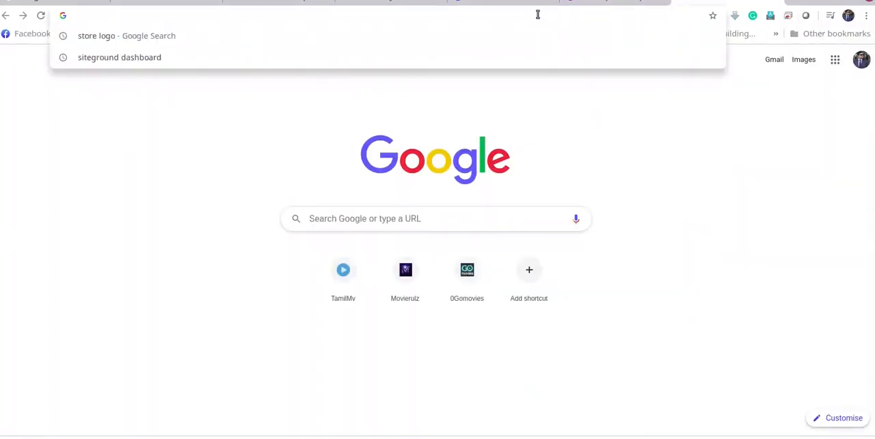
type("lunpic")
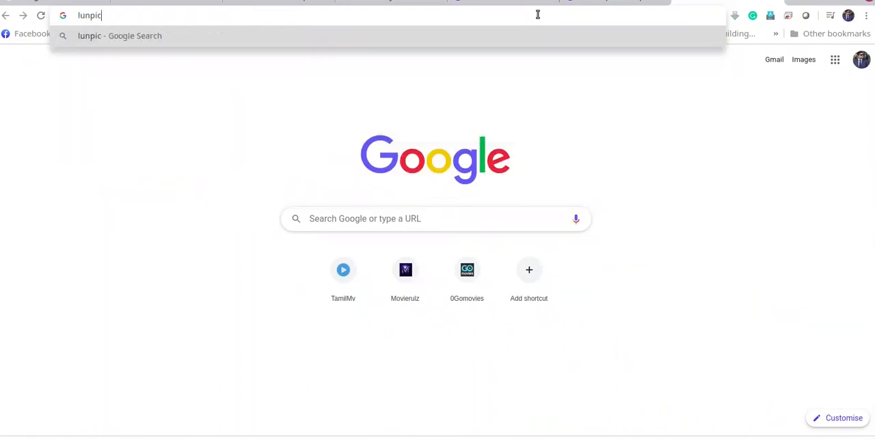
key("Return")
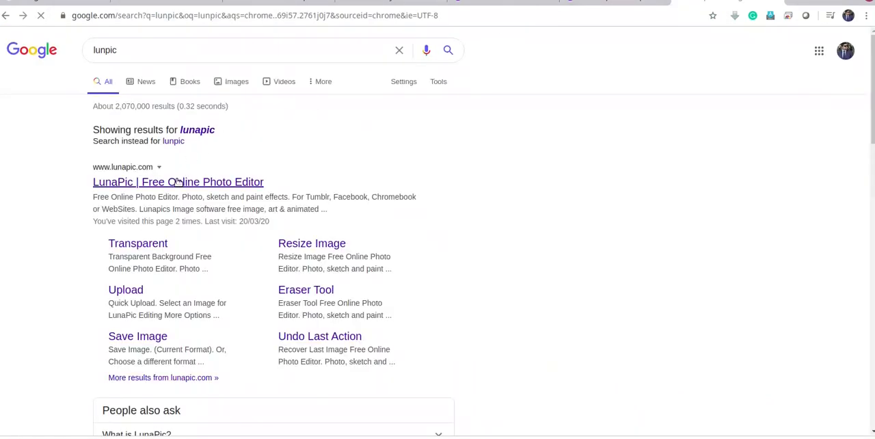
left_click(179, 183)
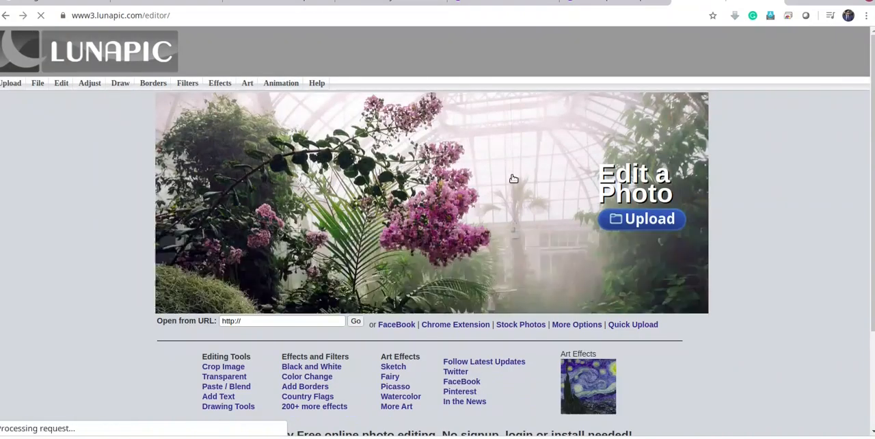
Upload the logo file E.png from the Downloads folder to LunaPic
left_click(10, 89)
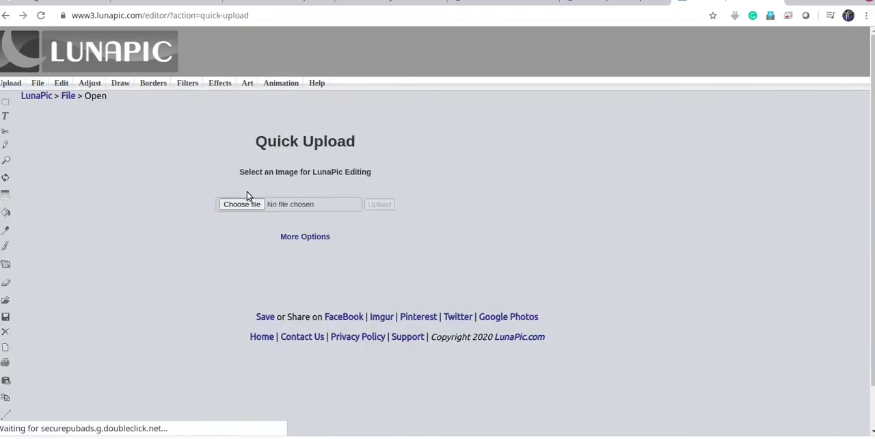
left_click(234, 205)
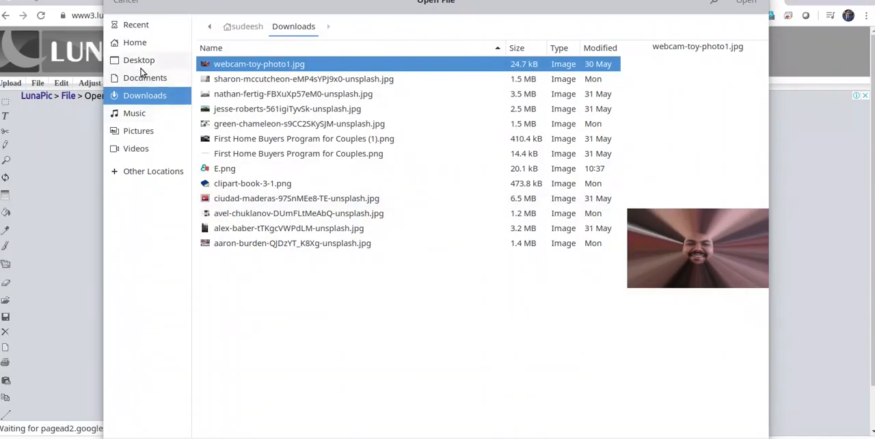
left_click(226, 153)
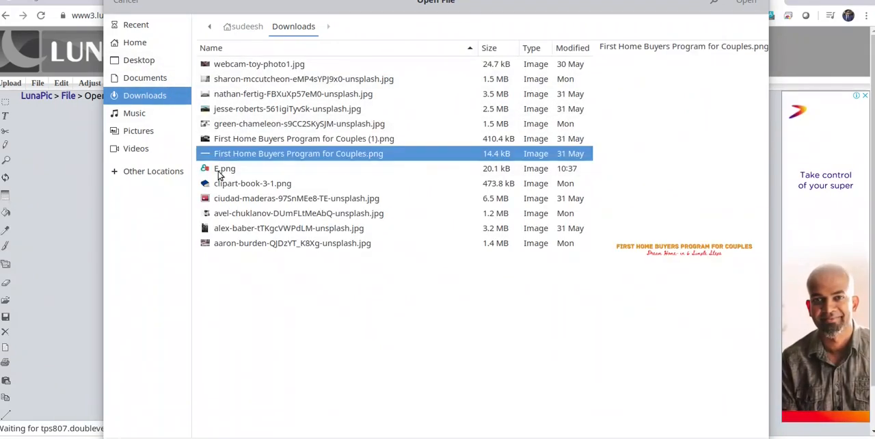
left_click(225, 168)
double_click(224, 168)
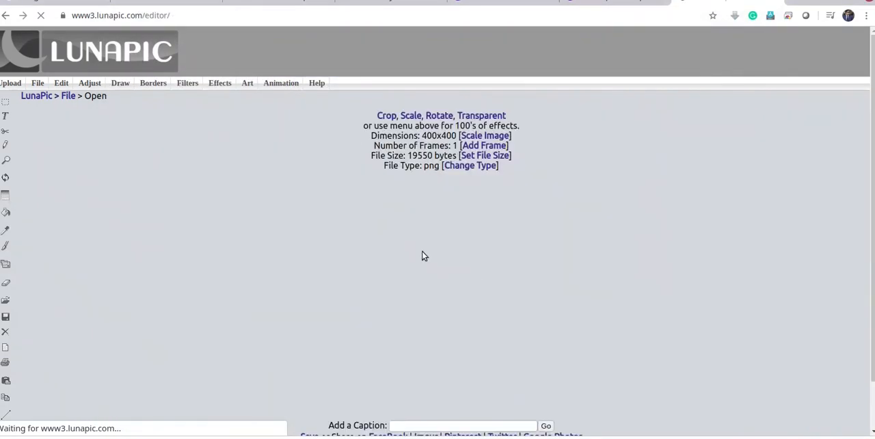
Make the white background around the logo transparent with the Transparent Background tool
mouse_move(63, 83)
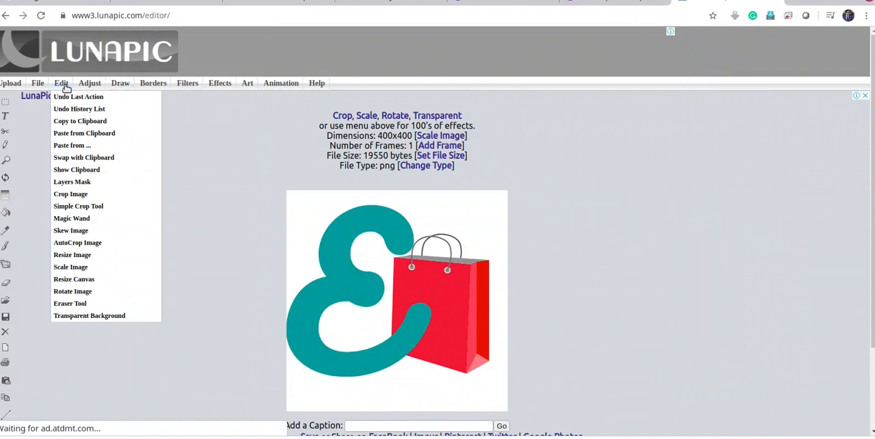
left_click(99, 316)
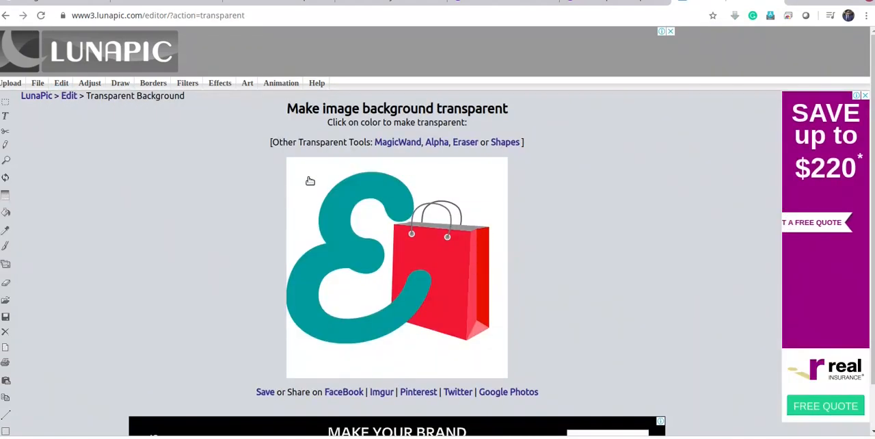
left_click(309, 180)
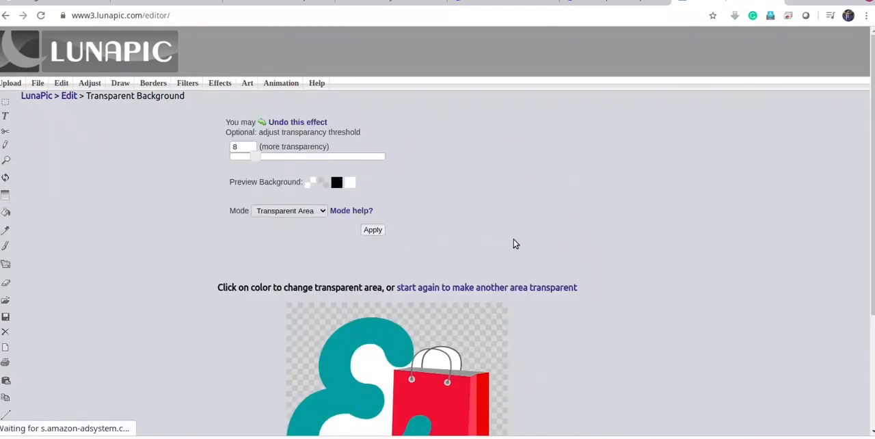
Set the transparency mode to Transparent Color with a threshold of 16 and apply it to the logo
scroll(567, 253, "down", 2)
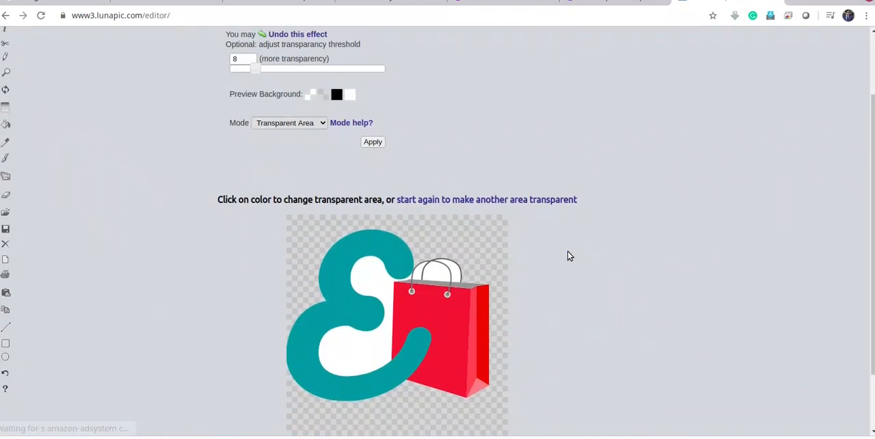
left_click(296, 127)
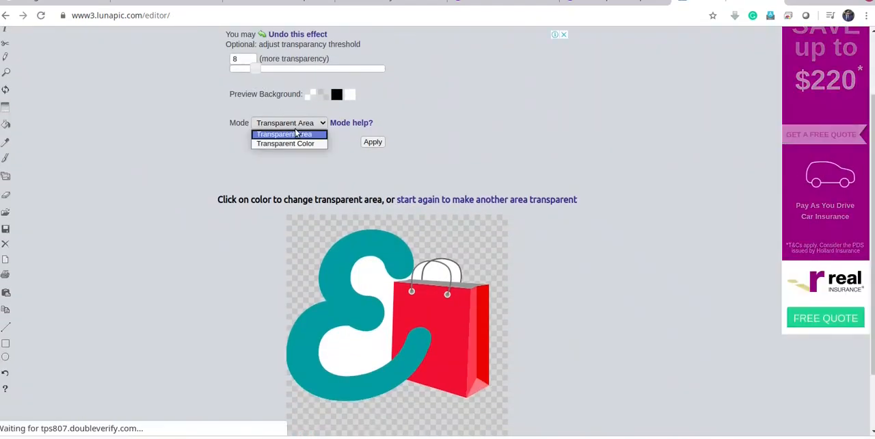
left_click(296, 144)
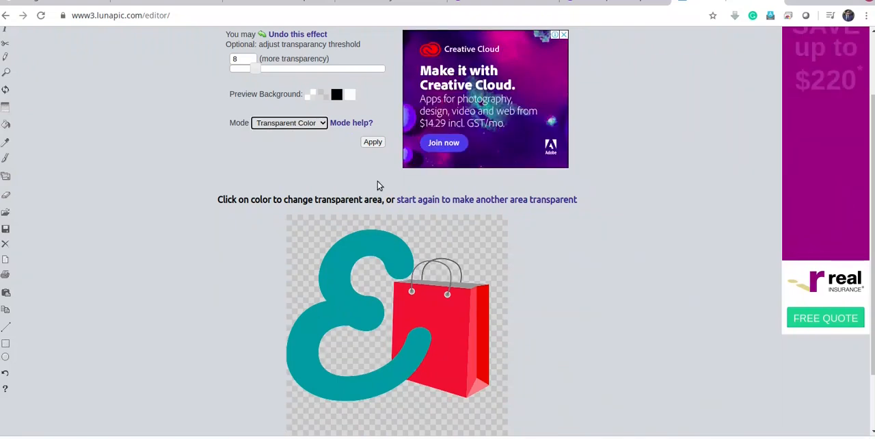
left_click_drag(258, 73, 279, 71)
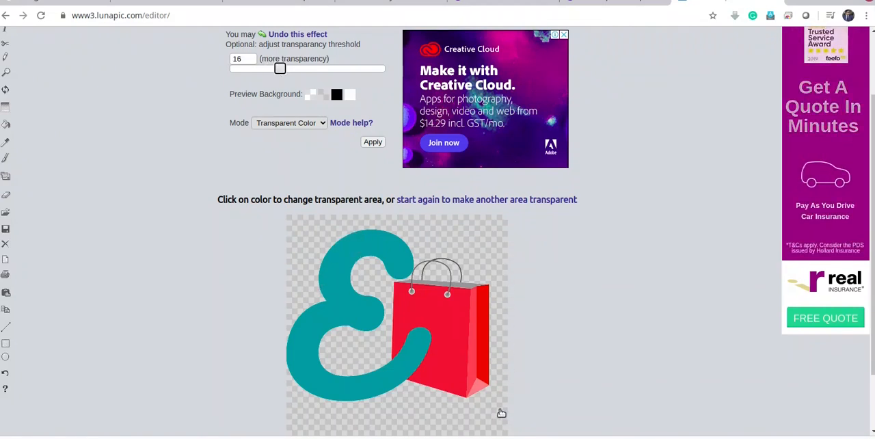
left_click(372, 142)
scroll(715, 246, "down", 2)
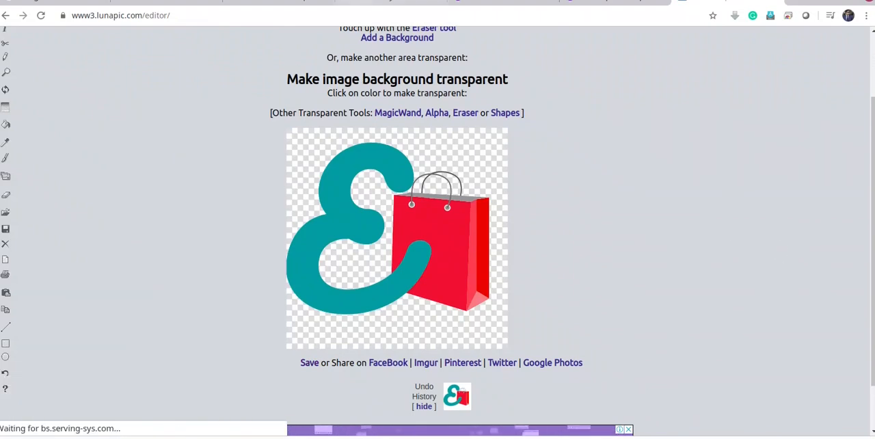
Switch to the OceanWP setup wizard and upload imageedit_1_4364806741.png from Downloads as the site's Logo
left_click(411, 2)
left_click(486, 1)
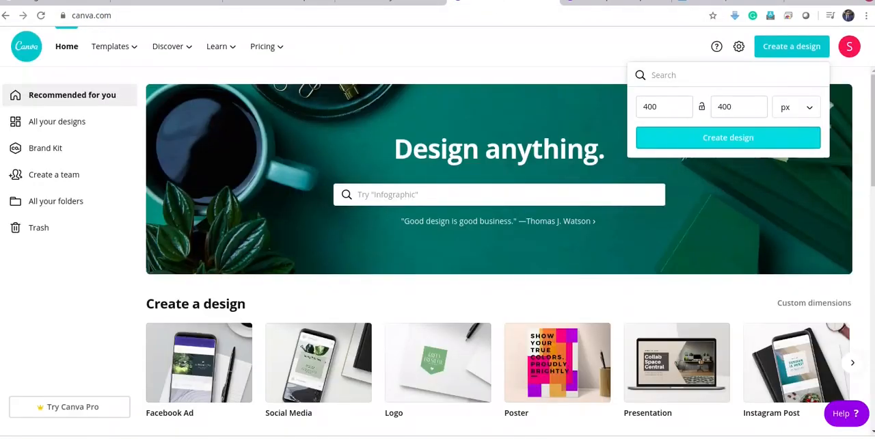
left_click(288, 3)
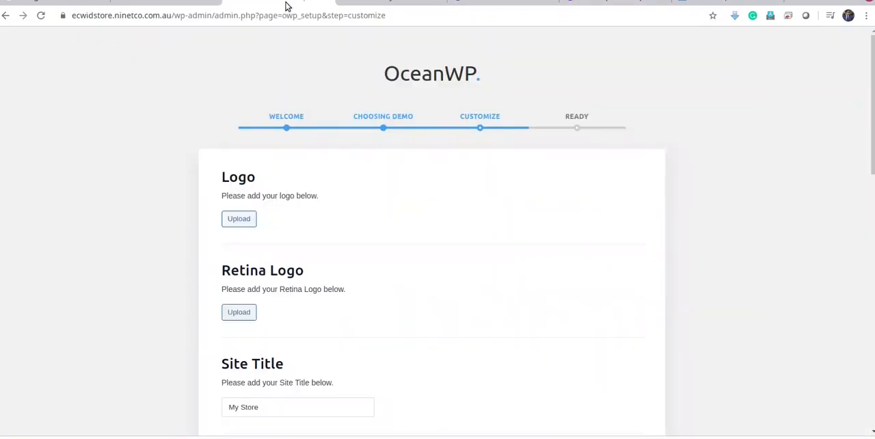
left_click(239, 218)
left_click(430, 233)
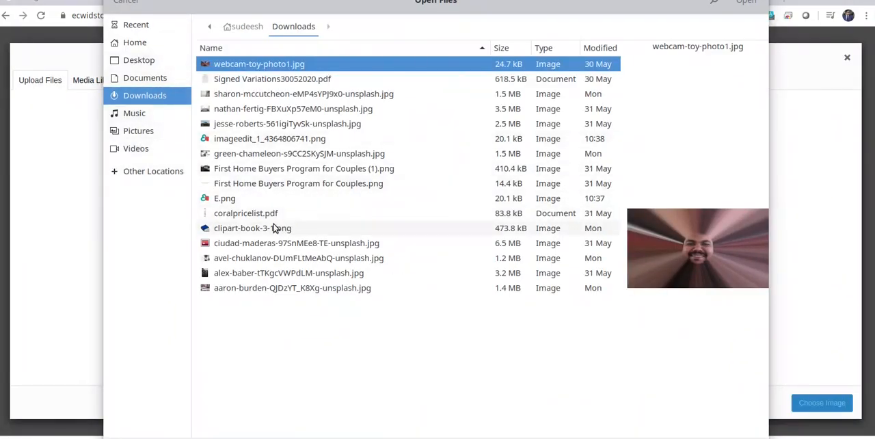
left_click(260, 141)
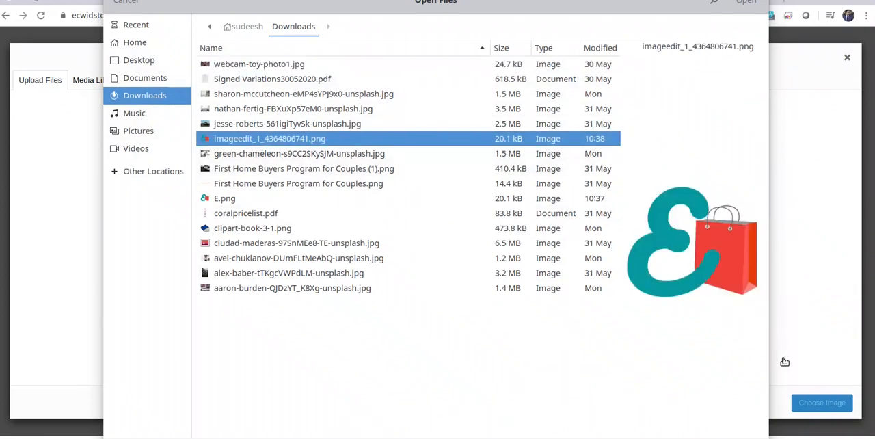
left_click(745, 2)
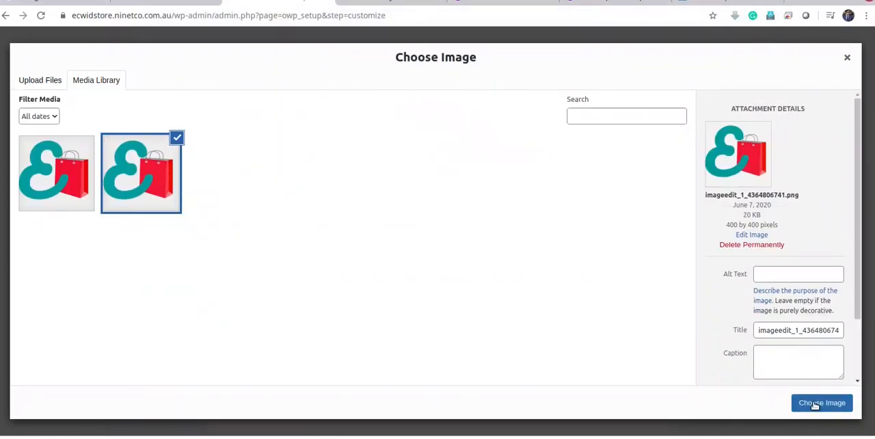
left_click(820, 403)
Set the Retina Logo to the imageedit_1_4364806741.png image from the media library
scroll(564, 264, "down", 2)
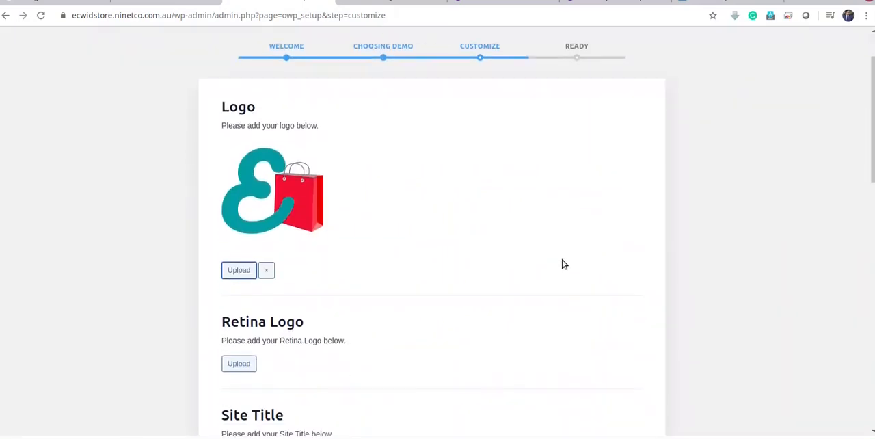
left_click(239, 288)
left_click(76, 164)
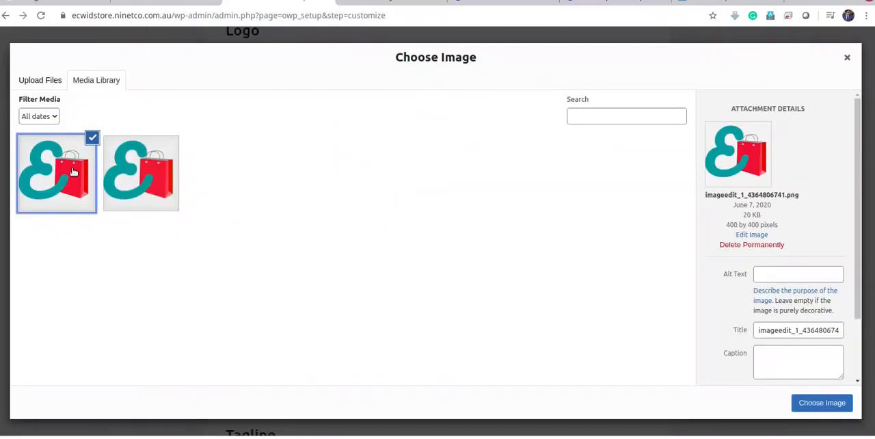
left_click(812, 409)
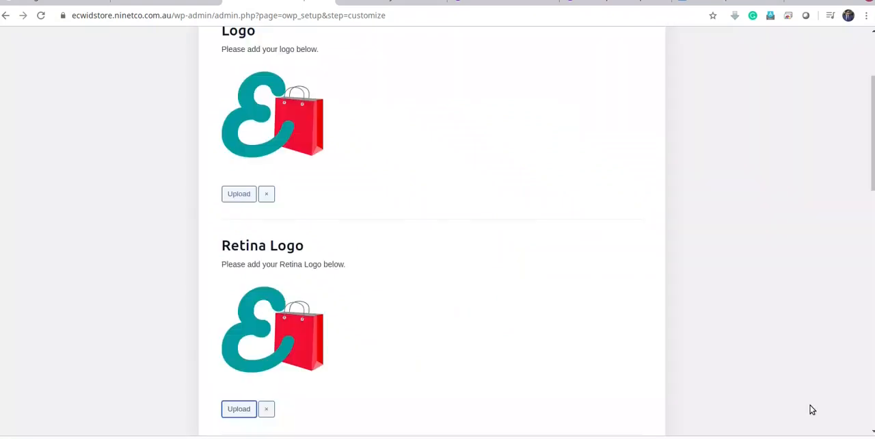
Set the Site Icon to the first E and shopping bag image in the media library
scroll(425, 277, "down", 3)
scroll(323, 281, "down", 4)
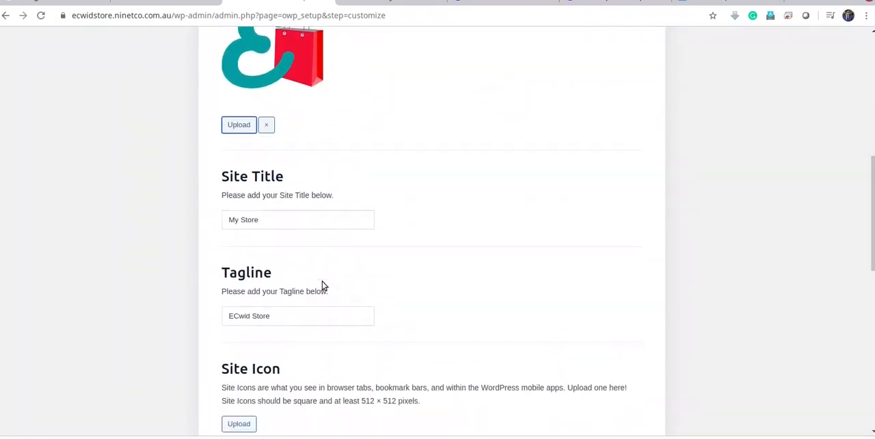
left_click(243, 213)
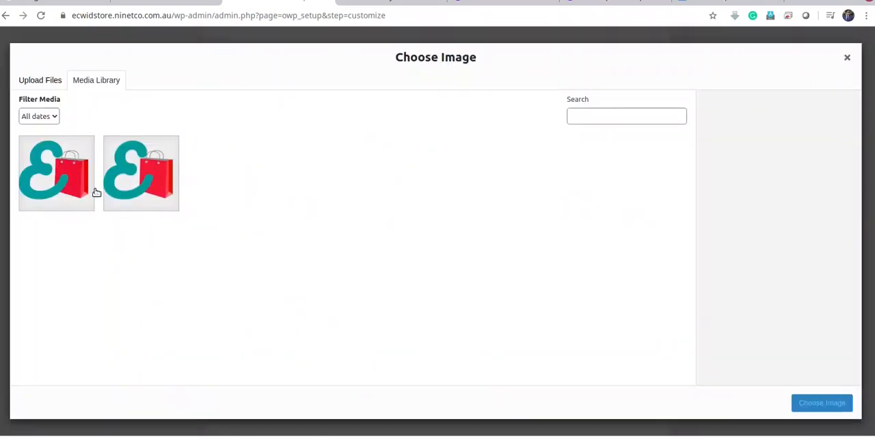
left_click(54, 181)
left_click(821, 403)
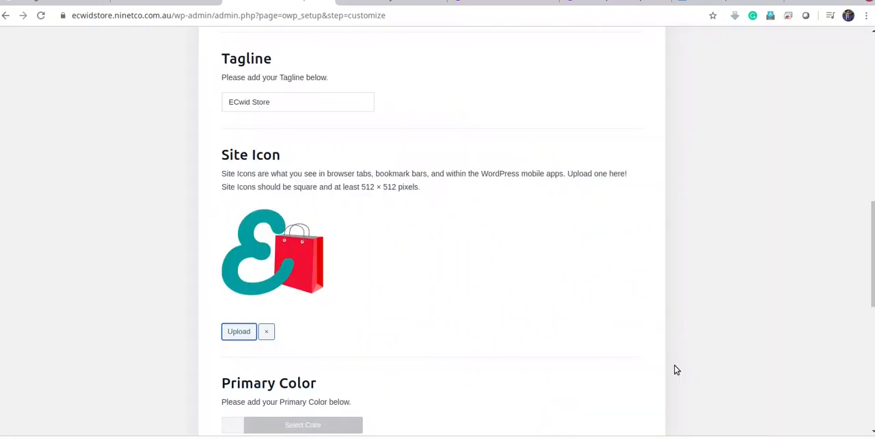
Set the Primary Color to the red #ea3815, starting from the red preset and adjusting its saturation and shade
scroll(397, 302, "down", 2)
scroll(399, 301, "down", 2)
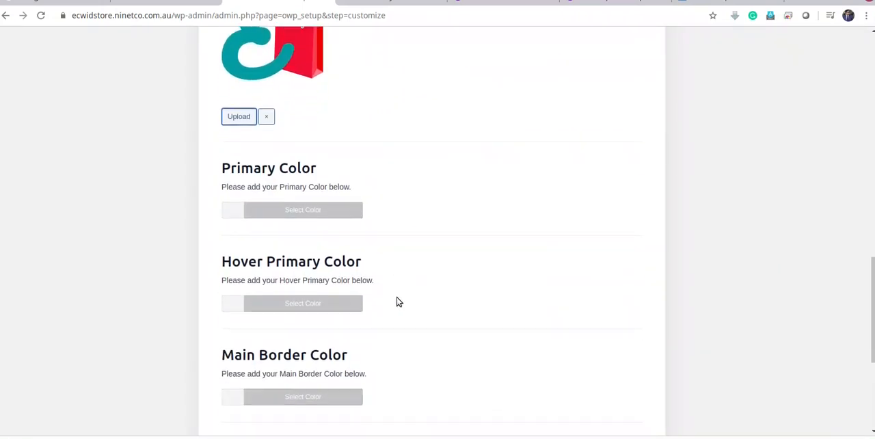
left_click(234, 133)
scroll(499, 273, "up", 2)
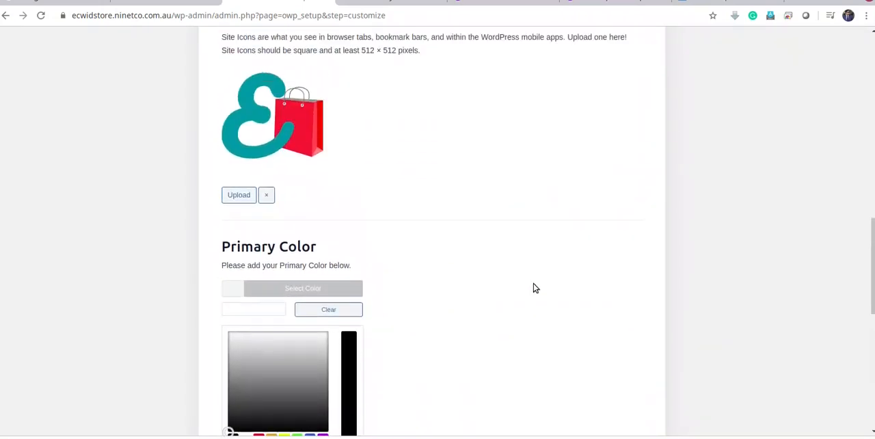
scroll(344, 164, "down", 1)
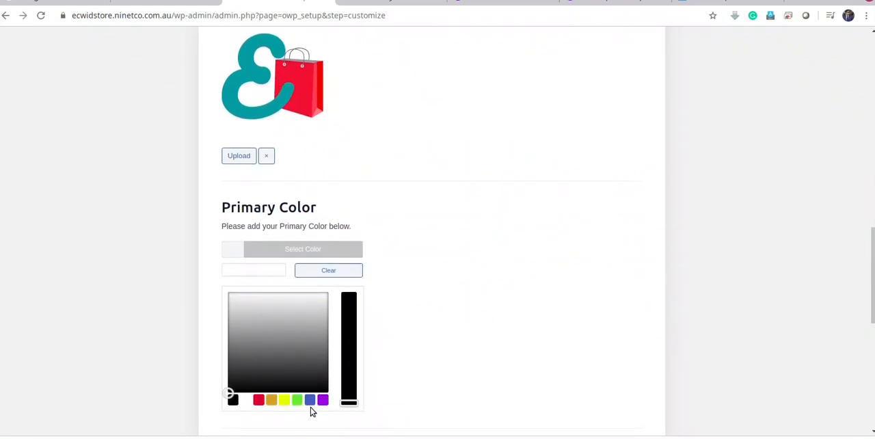
left_click(259, 400)
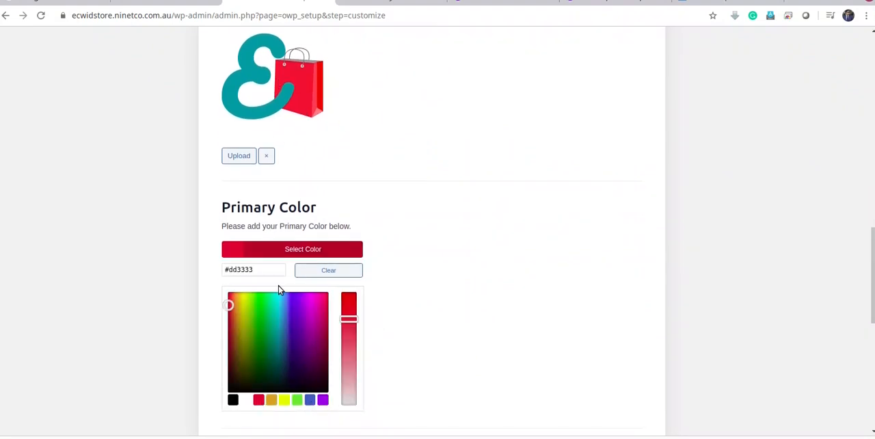
left_click_drag(351, 318, 351, 303)
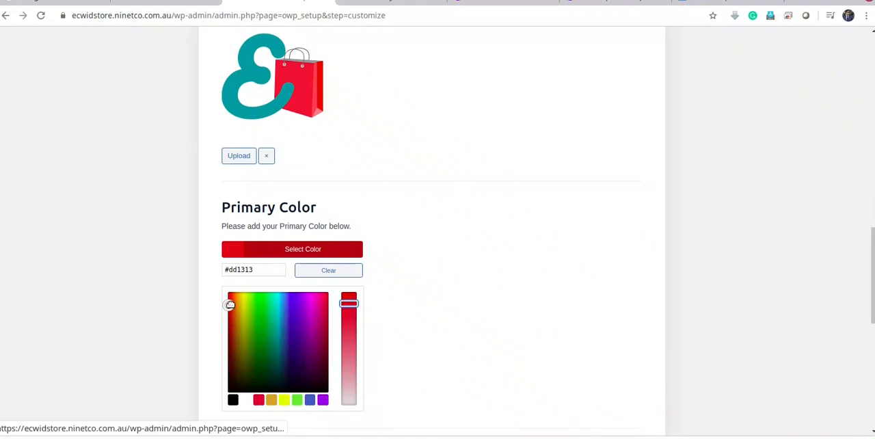
left_click_drag(228, 304, 232, 299)
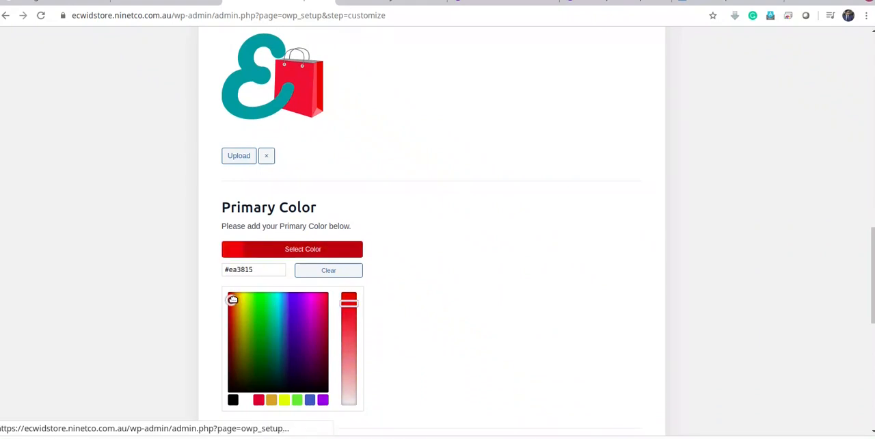
left_click(551, 296)
Copy the hex code #ea3815 from the Primary Color setting
left_click(257, 252)
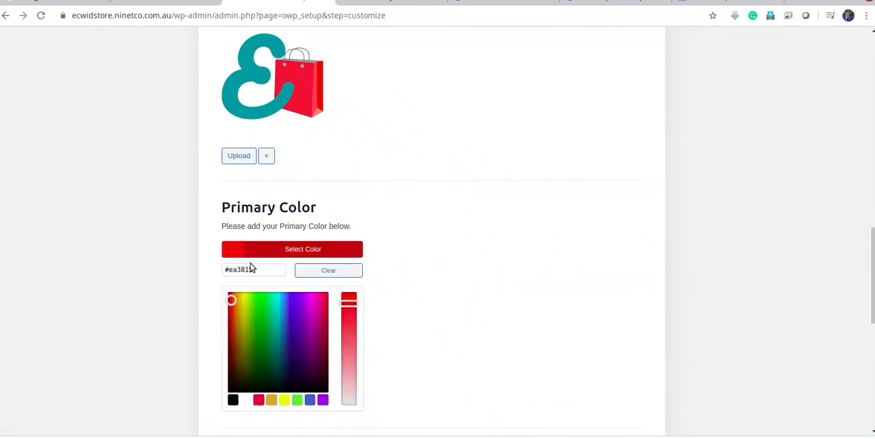
right_click(244, 271)
left_click(244, 274)
left_click(241, 271)
right_click(241, 271)
left_click(239, 270)
right_click(239, 270)
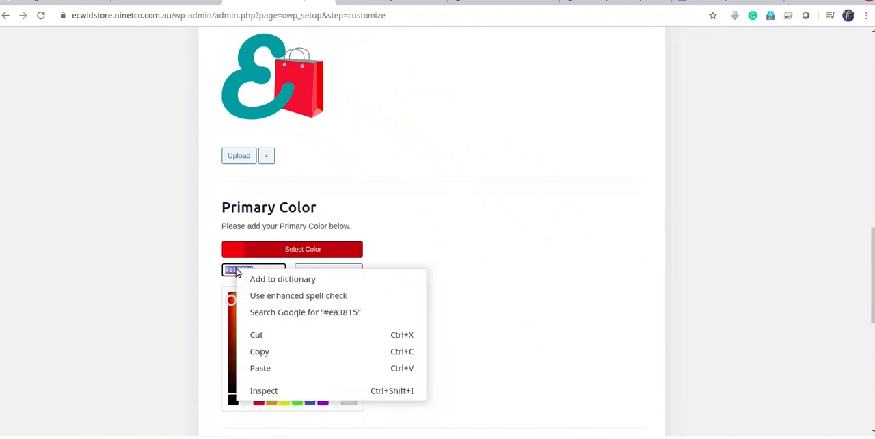
left_click(267, 351)
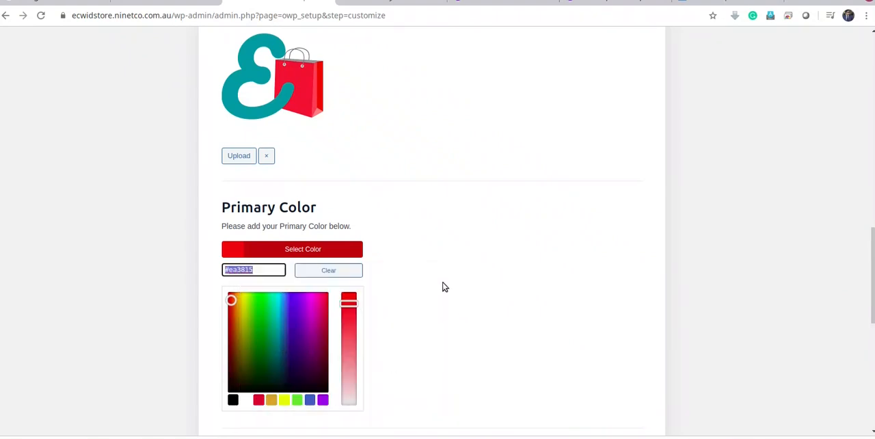
Set the Links Color to #ea3815 by pasting the copied Primary Color code
left_click(482, 279)
scroll(482, 279, "down", 2)
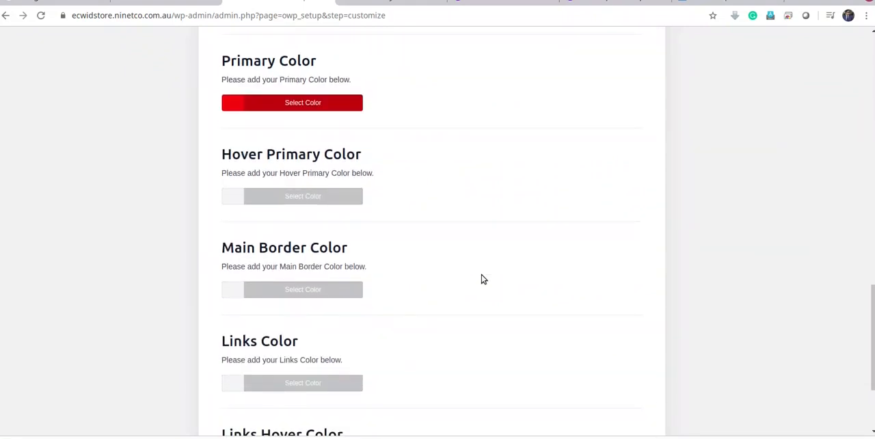
scroll(482, 278, "down", 2)
left_click(231, 244)
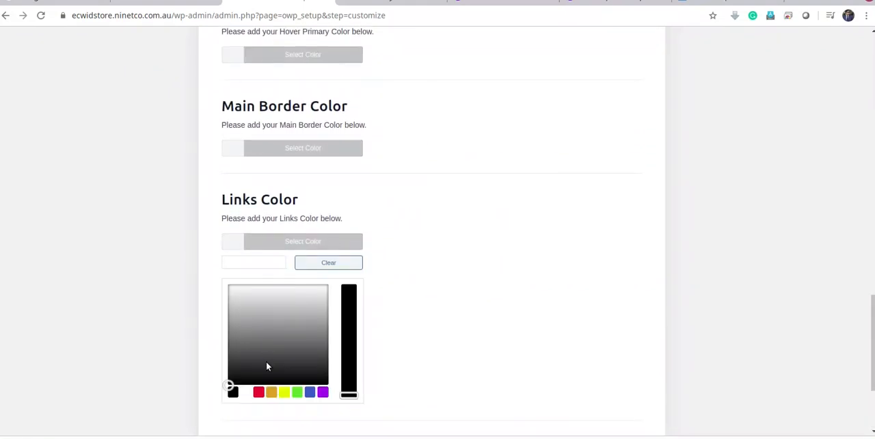
left_click(247, 261)
key("ctrl+v")
left_click(526, 280)
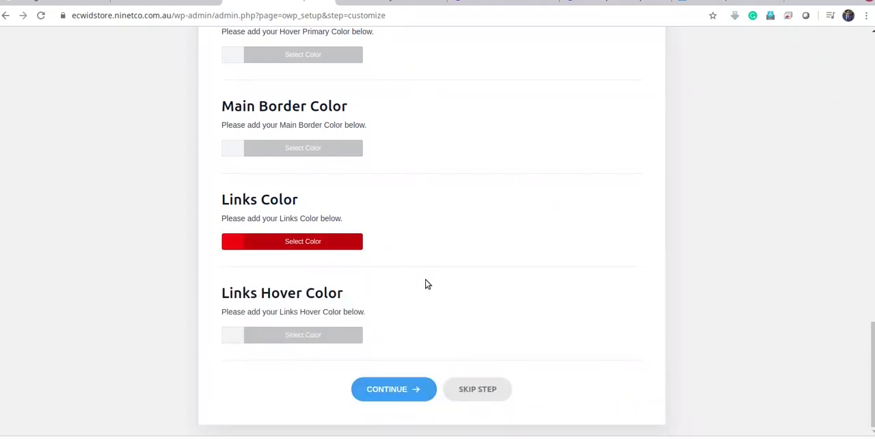
Set the Hover Primary Color to the teal blue #1fa1c1, starting from the blue preset and adjusting its hue and saturation
scroll(425, 284, "up", 5)
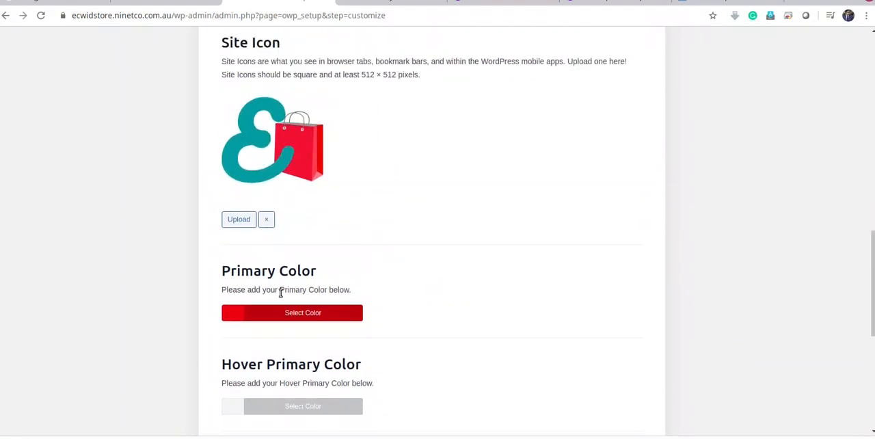
scroll(280, 293, "down", 1)
left_click(236, 320)
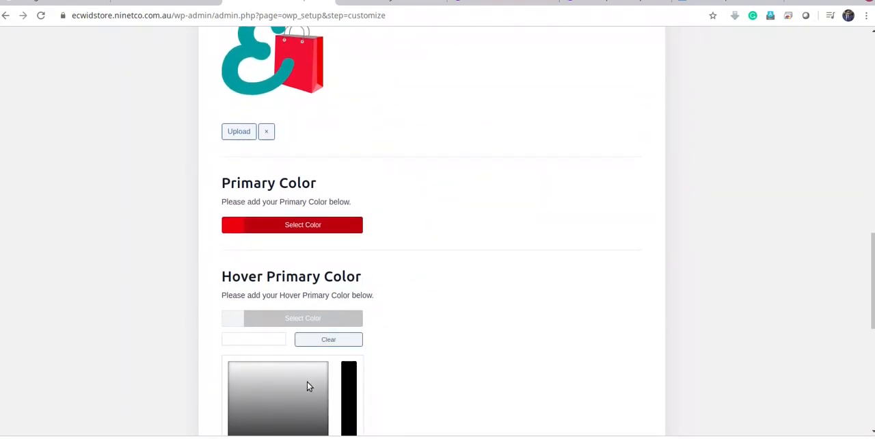
scroll(336, 354, "down", 2)
left_click(309, 352)
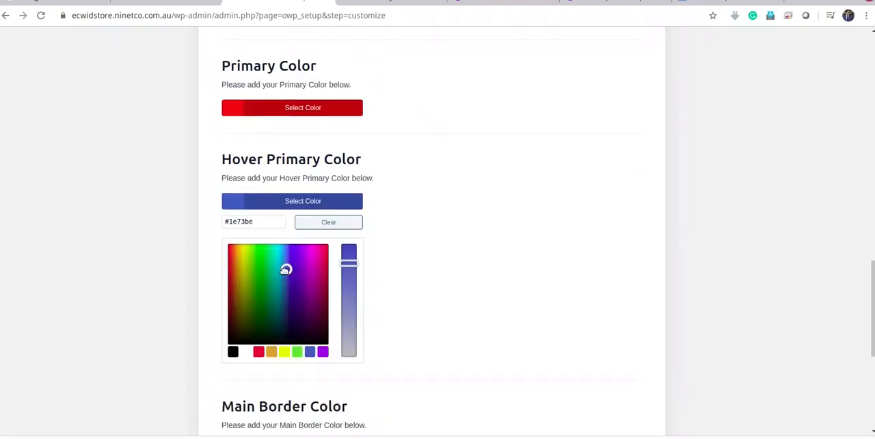
left_click_drag(286, 270, 281, 256)
scroll(540, 272, "up", 2)
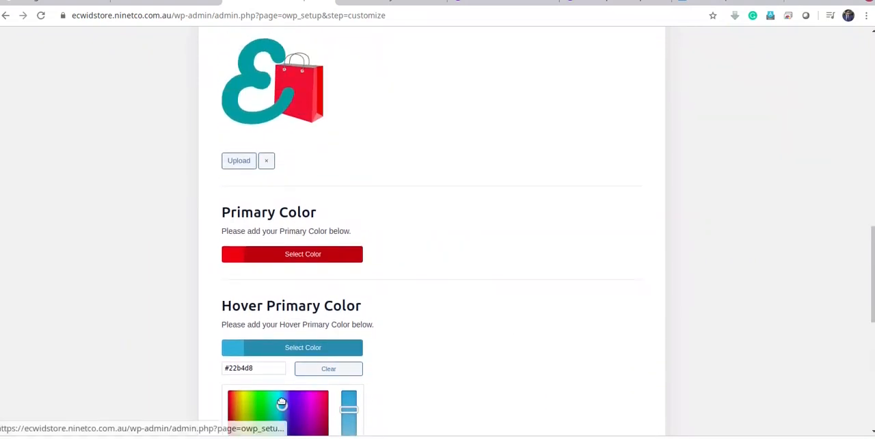
left_click_drag(281, 404, 281, 415)
Copy the hex code #1fa1c1 from the Hover Primary Color setting
left_click_drag(263, 371, 211, 368)
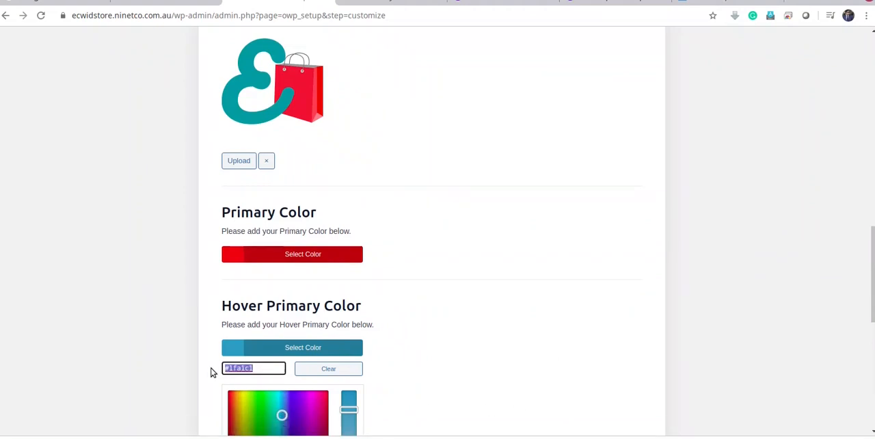
left_click(211, 369)
scroll(562, 288, "down", 3)
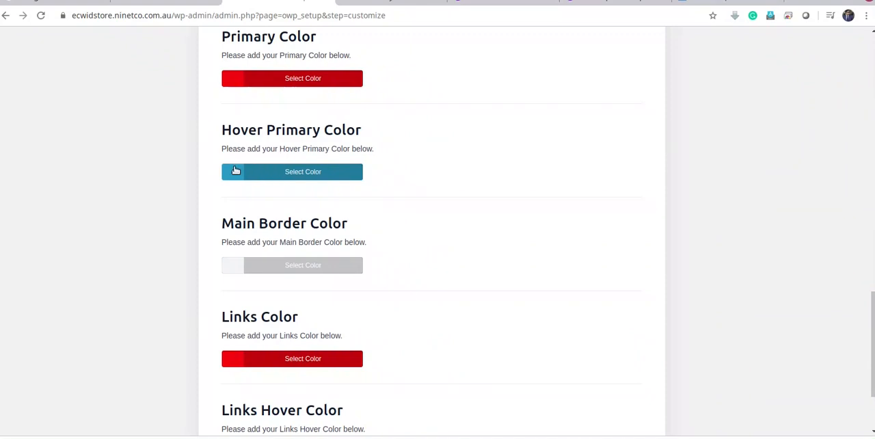
left_click(235, 170)
left_click(265, 195)
key("ctrl+a")
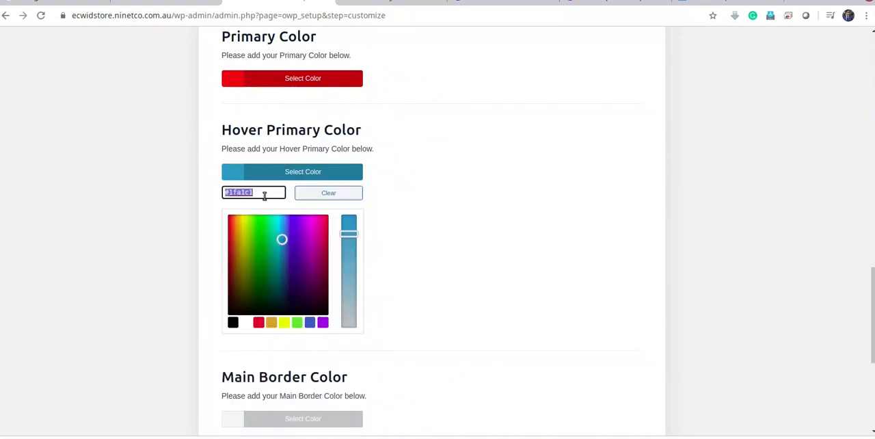
left_click(508, 215)
Paste the copied code #1fa1c1 into the Links Hover Color
scroll(508, 216, "down", 2)
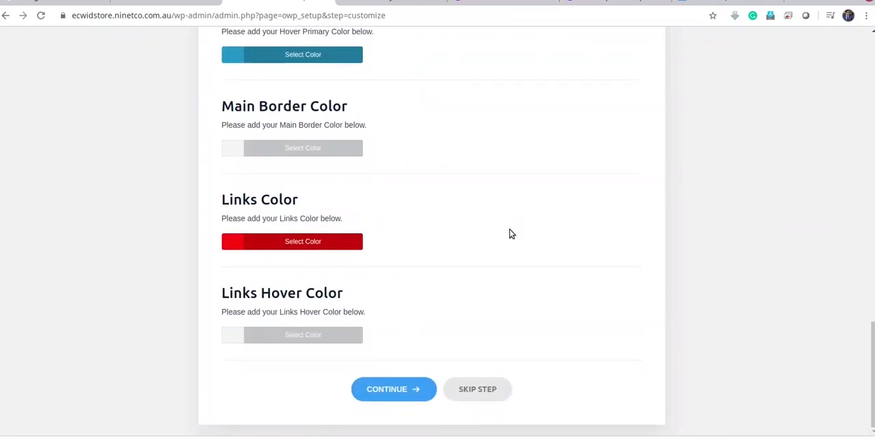
left_click(237, 338)
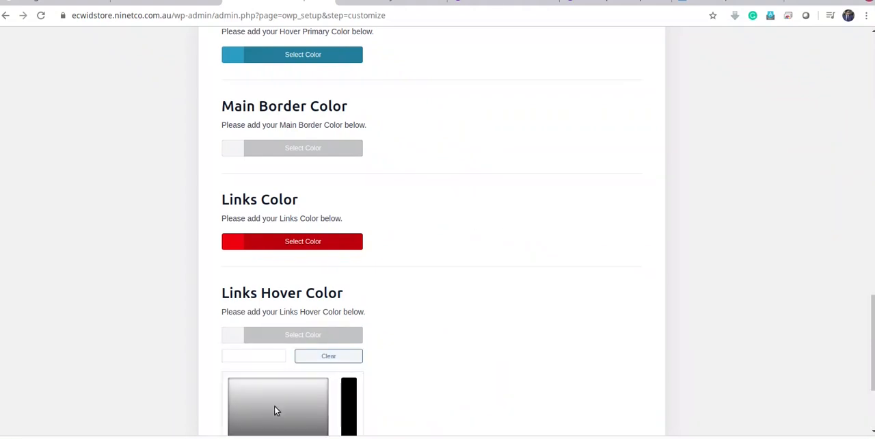
left_click(258, 356)
key("ctrl+v")
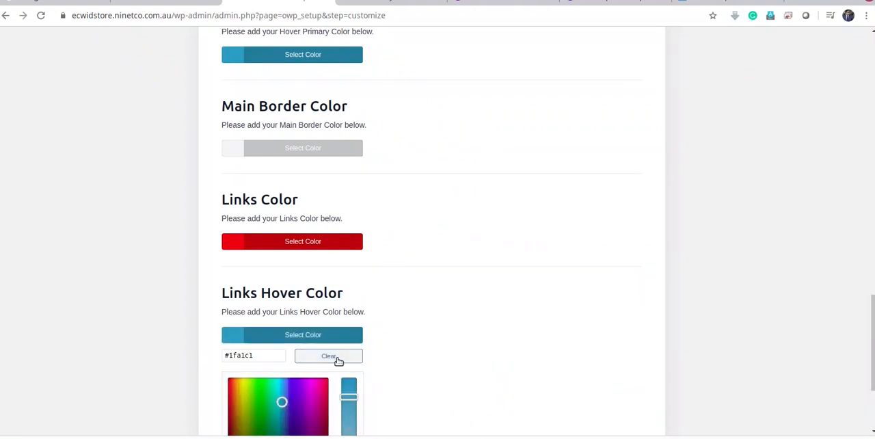
Clear the Links Hover Color and try to paste #1fa1c1 into it again
left_click(334, 358)
left_click(266, 354)
key("ctrl+v")
left_click(517, 357)
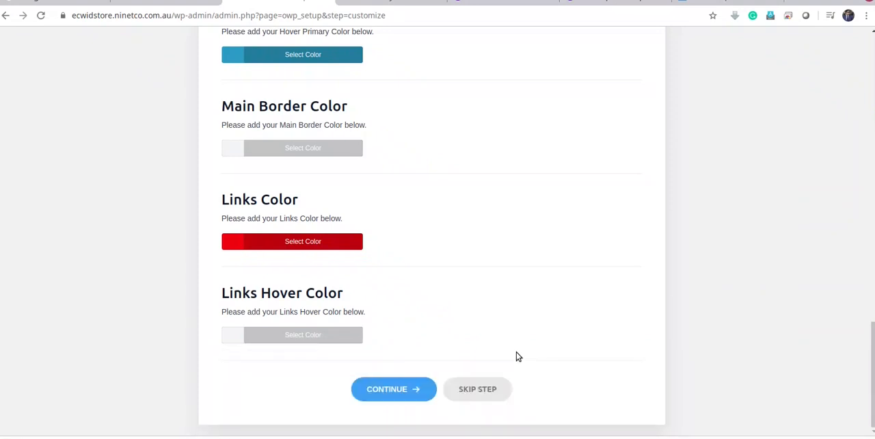
left_click(240, 339)
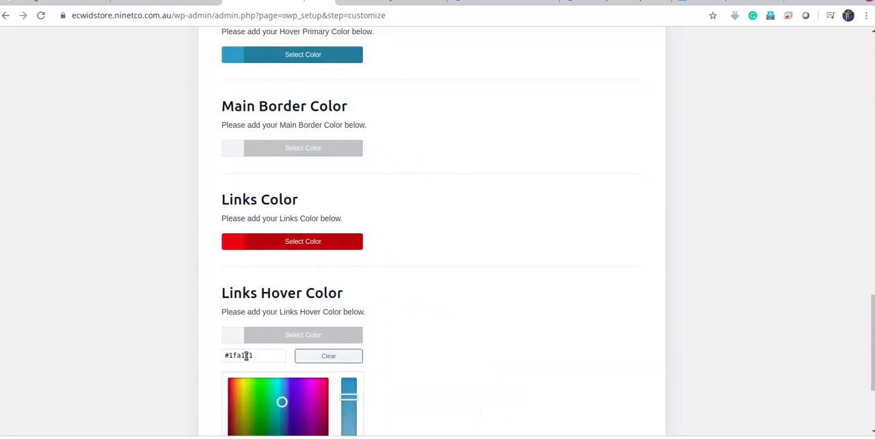
double_click(246, 355)
key("ctrl+v")
key("Tab")
left_click(484, 353)
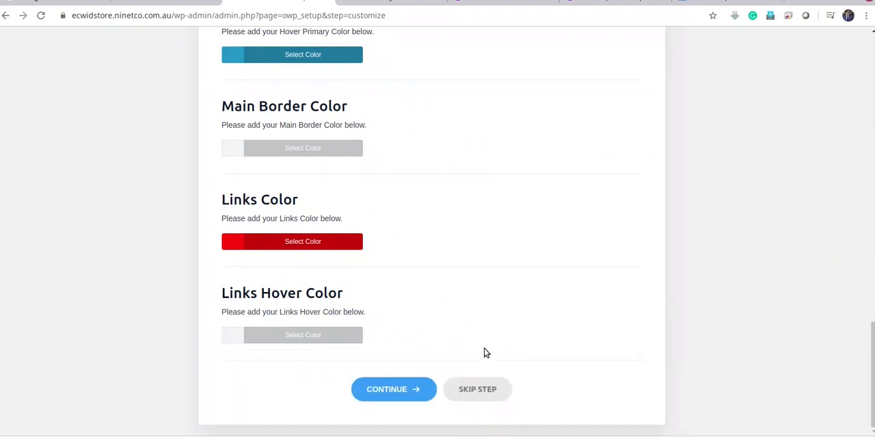
Set the Links Hover Color to #1ba0c1 by slightly adjusting the saturation in its color picker
left_click(228, 335)
left_click(282, 402)
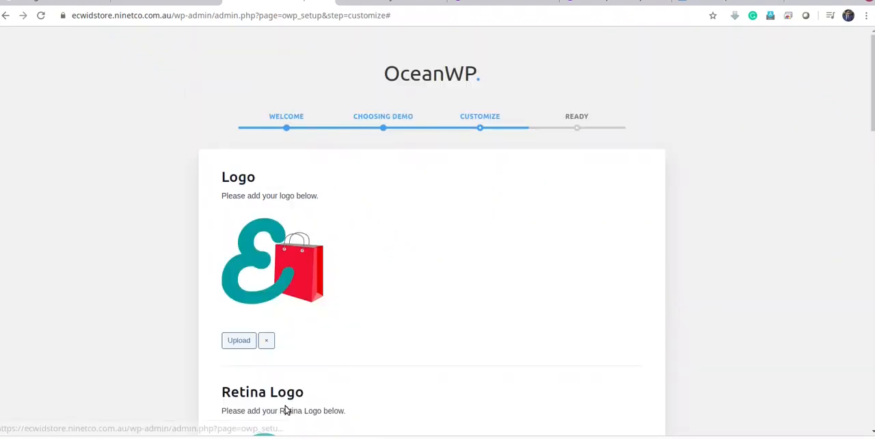
scroll(456, 340, "down", 5)
scroll(470, 349, "down", 13)
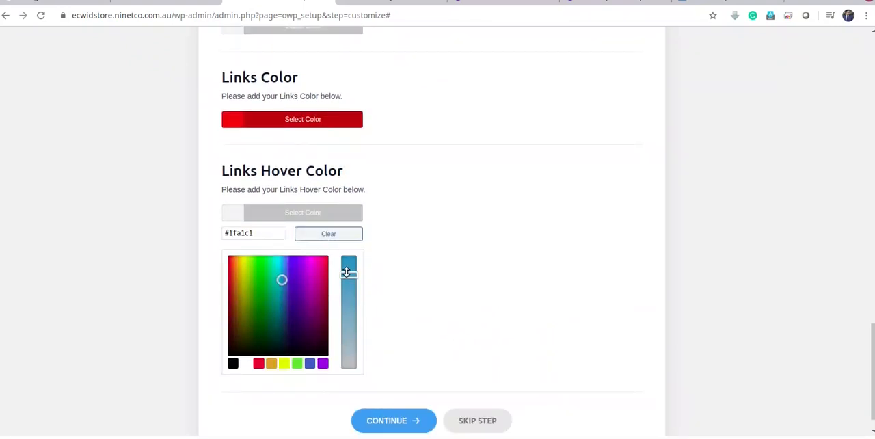
left_click_drag(346, 272, 347, 272)
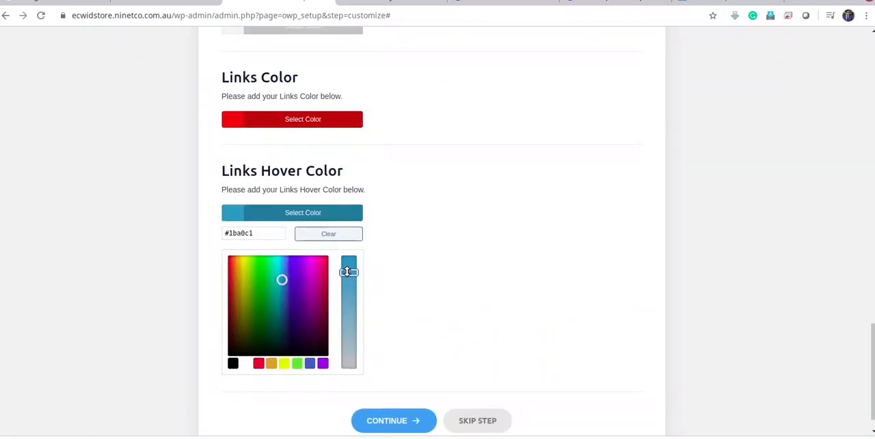
left_click(482, 288)
Save the logo, icon and color customizations and finish the OceanWP setup wizard without entering the giveaway
left_click(400, 386)
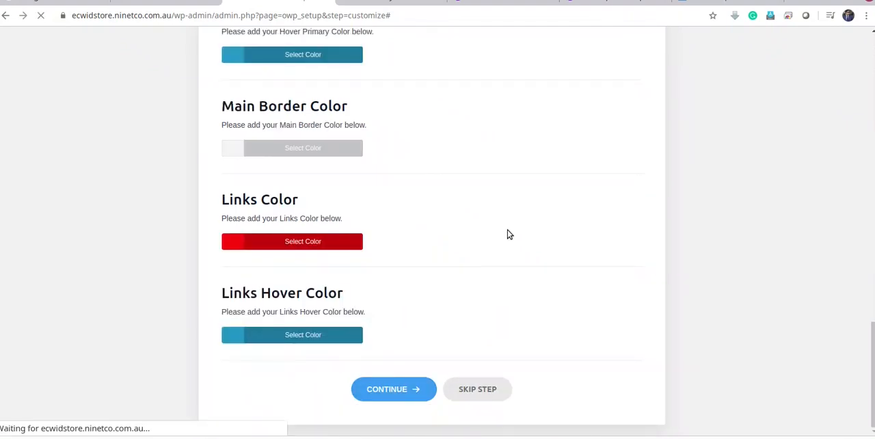
scroll(510, 235, "down", 3)
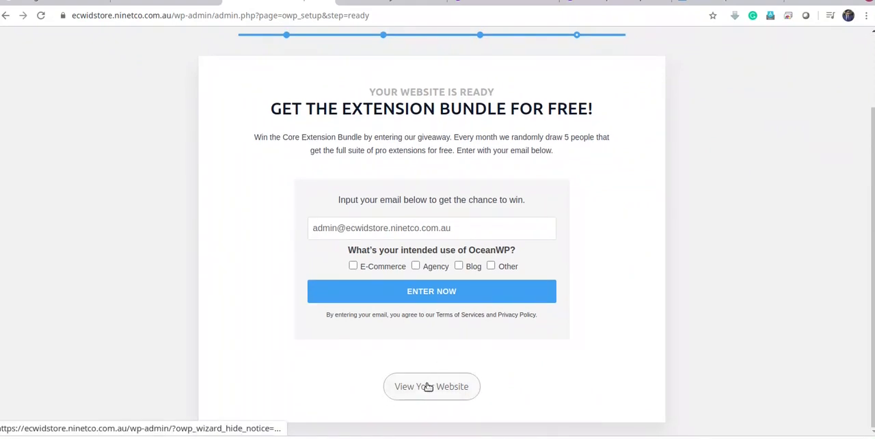
left_click(449, 388)
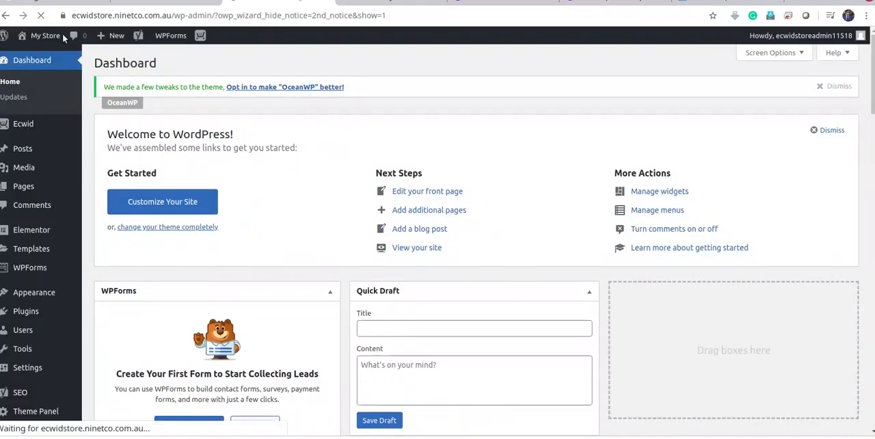
Reload the store's front page and examine how the OceanWP theme, logo and product grid look
left_click(61, 36)
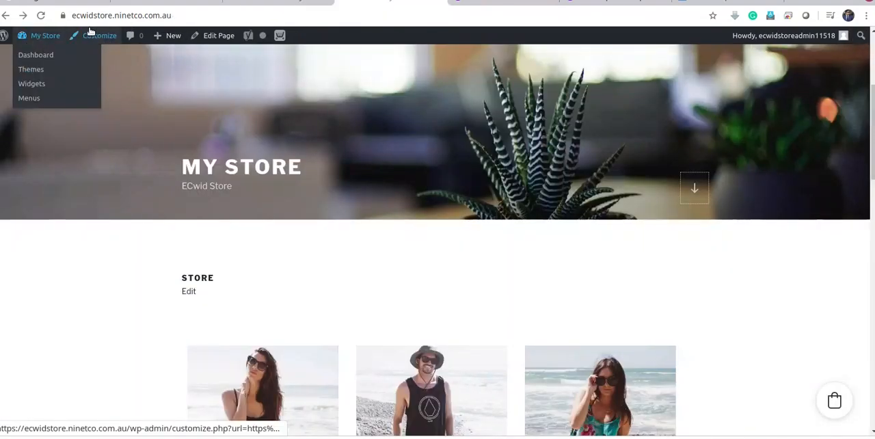
left_click(198, 15)
key("Return")
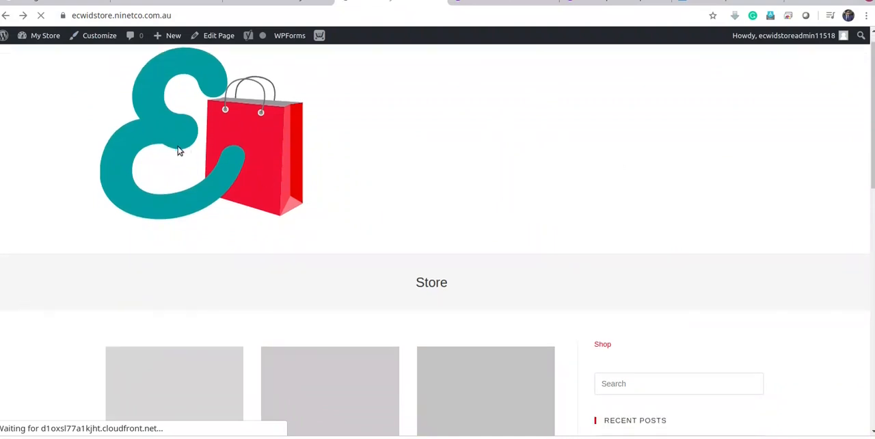
scroll(538, 246, "down", 15)
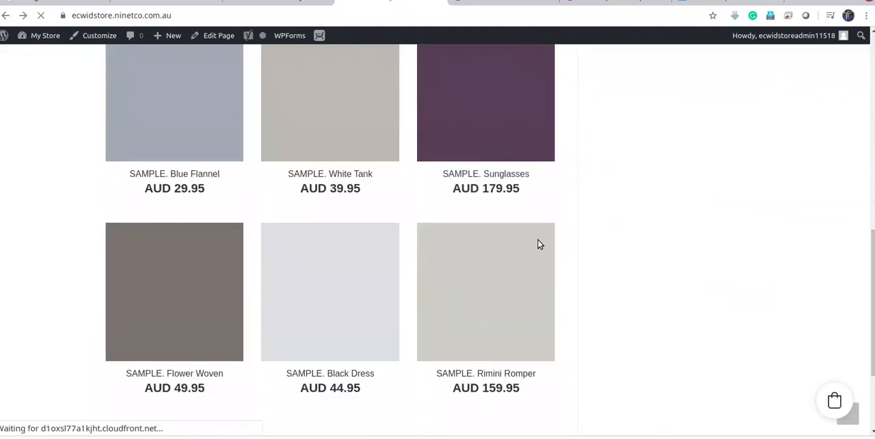
scroll(568, 276, "up", 15)
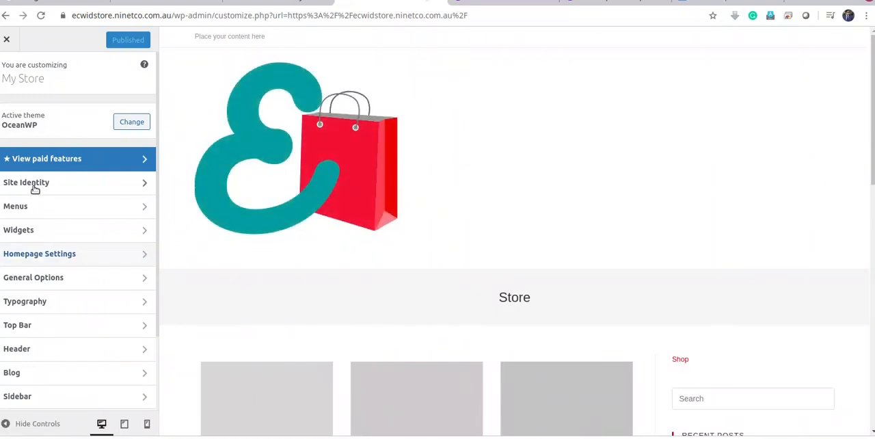
Review Site Identity and Homepage Settings in the theme customizer, and open General Styling under General Options
left_click(32, 186)
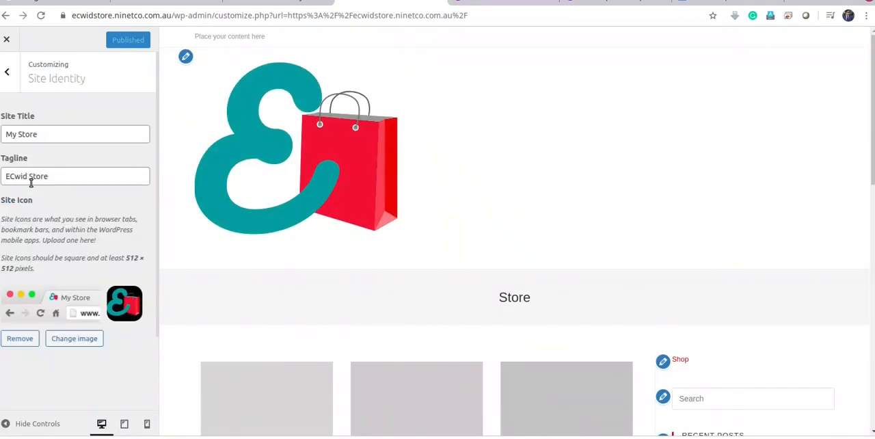
left_click(10, 82)
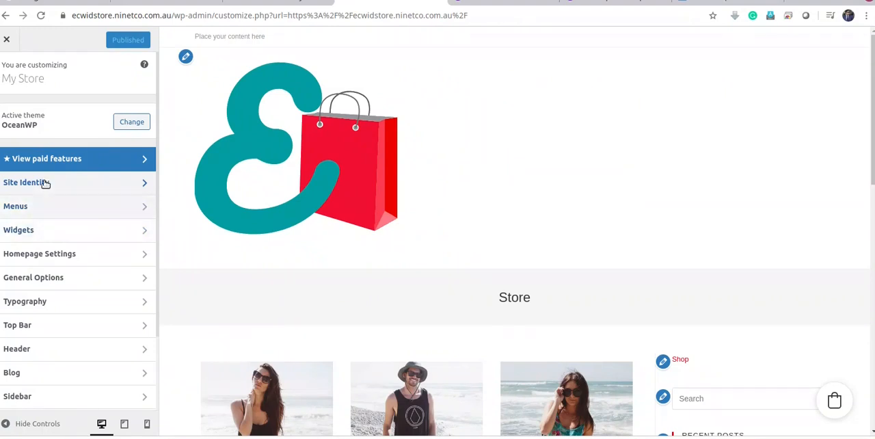
left_click(44, 255)
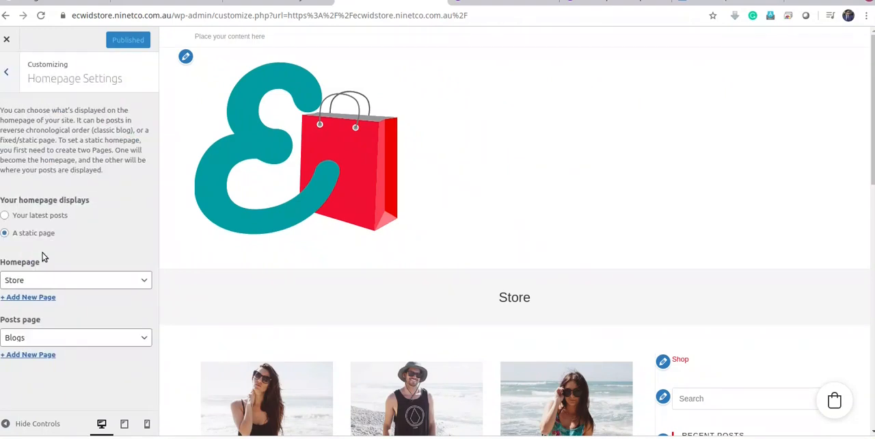
left_click(7, 73)
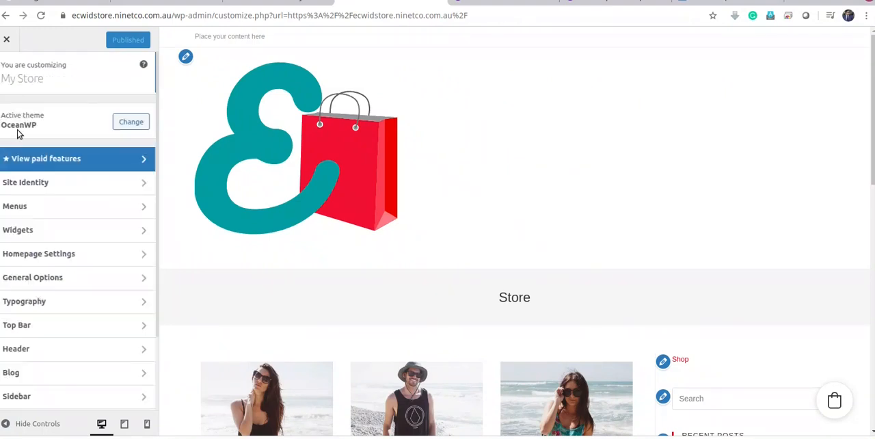
left_click(52, 279)
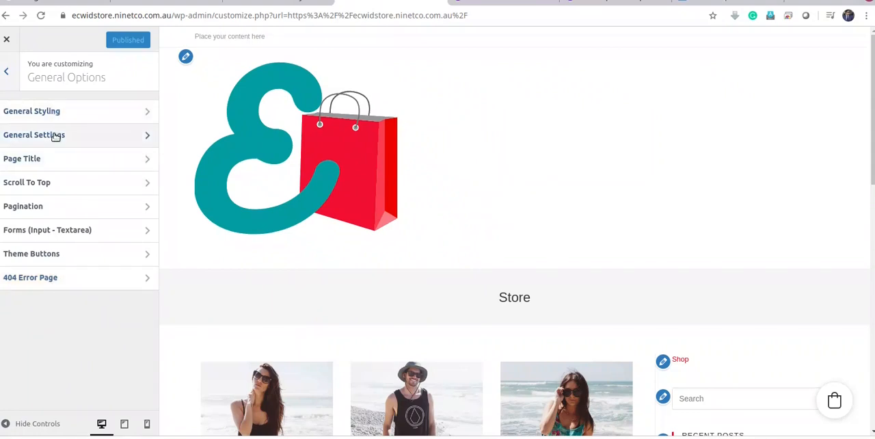
left_click(55, 111)
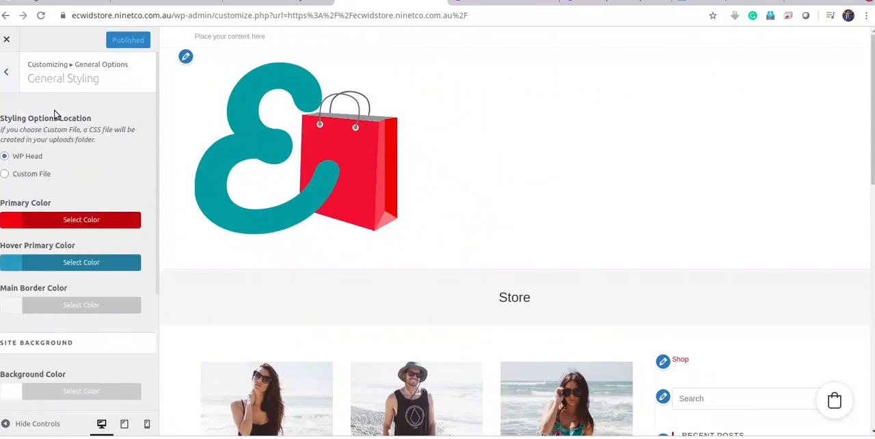
Set the header logo's maximum height to 72 px and publish the change
left_click(6, 72)
left_click(7, 72)
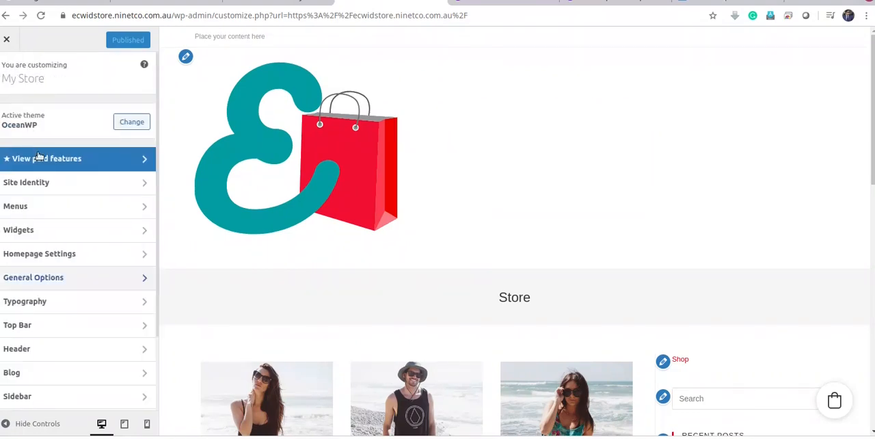
left_click(79, 294)
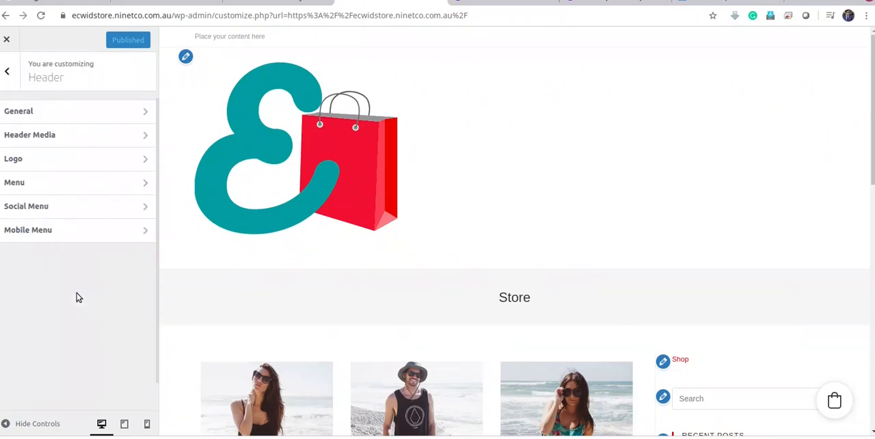
left_click(78, 111)
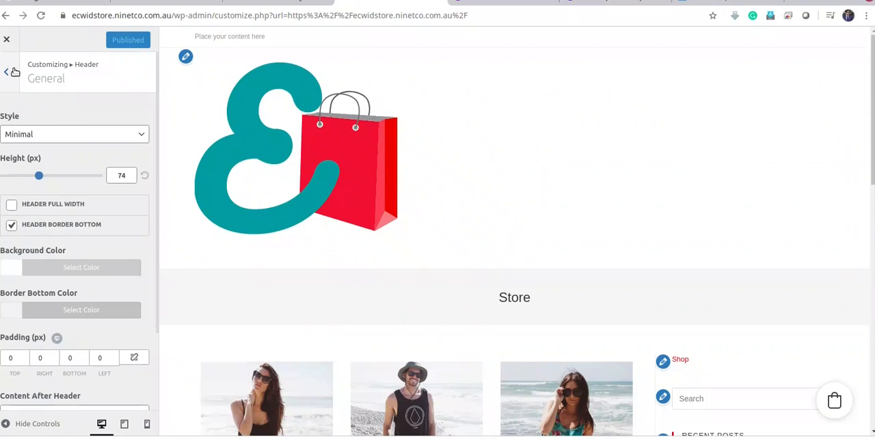
left_click(14, 72)
left_click(27, 166)
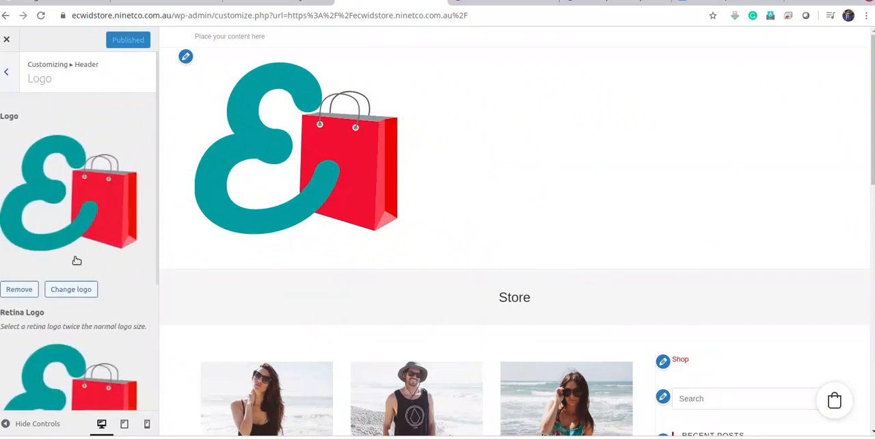
scroll(76, 261, "down", 3)
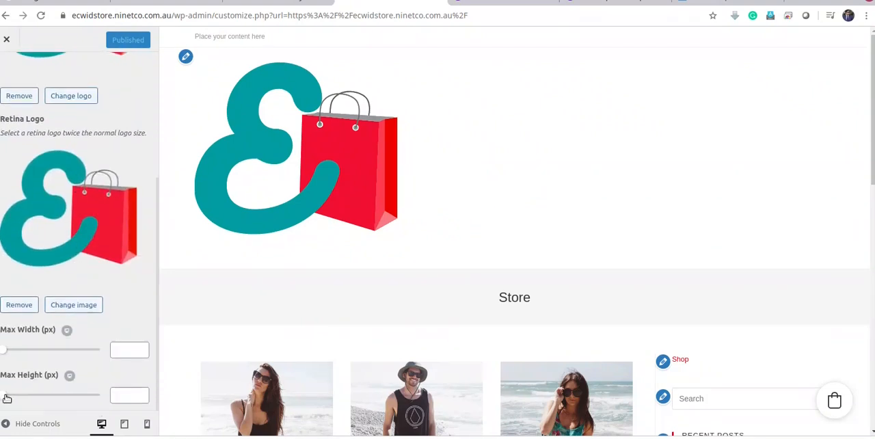
mouse_move(7, 398)
left_mouse_down()
mouse_move(38, 402)
mouse_move(15, 403)
left_mouse_up()
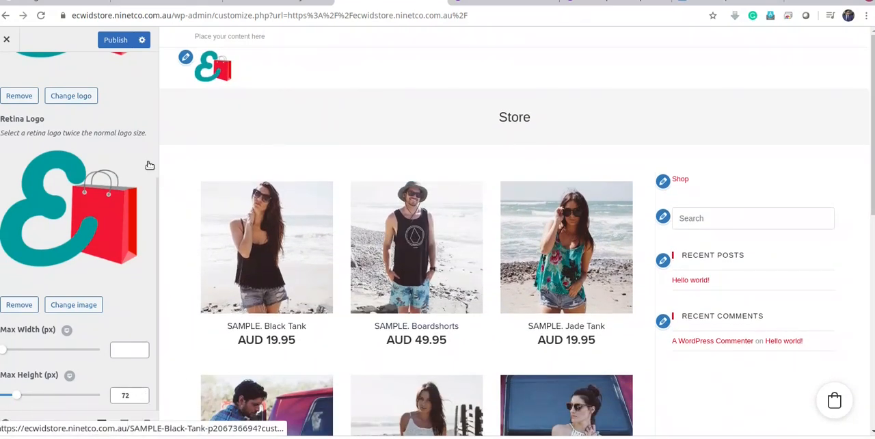
left_click(112, 40)
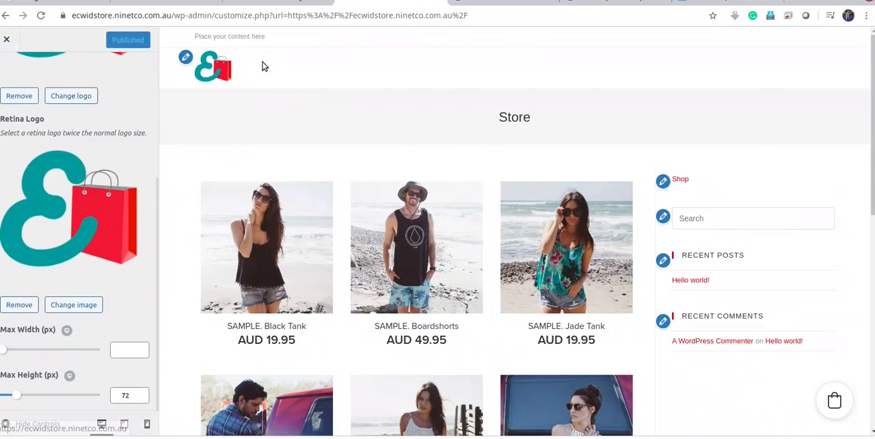
Disable the top bar in the Top Bar general settings and publish the change
scroll(3, 70, "up", 2)
left_click(6, 72)
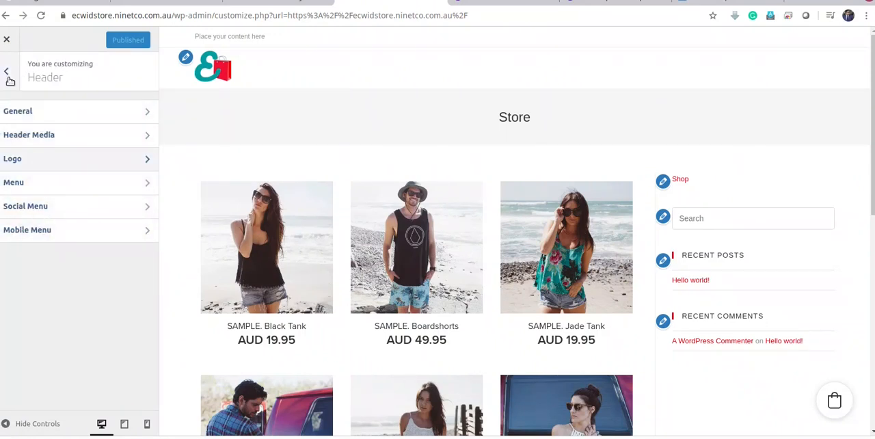
left_click(8, 75)
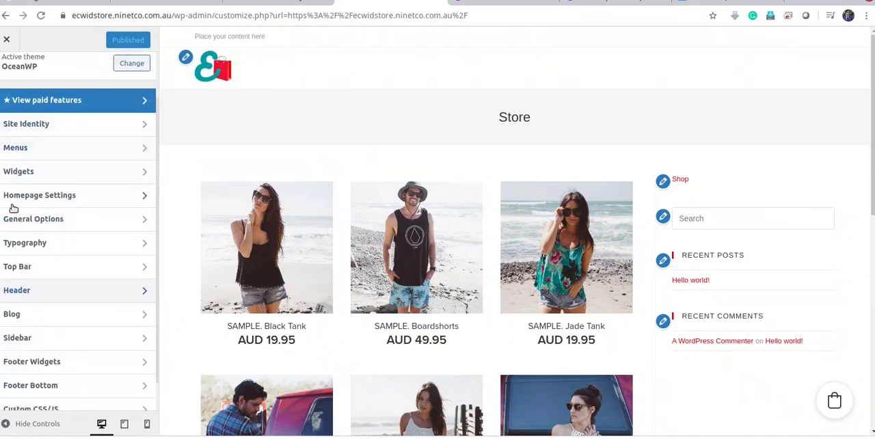
left_click(24, 266)
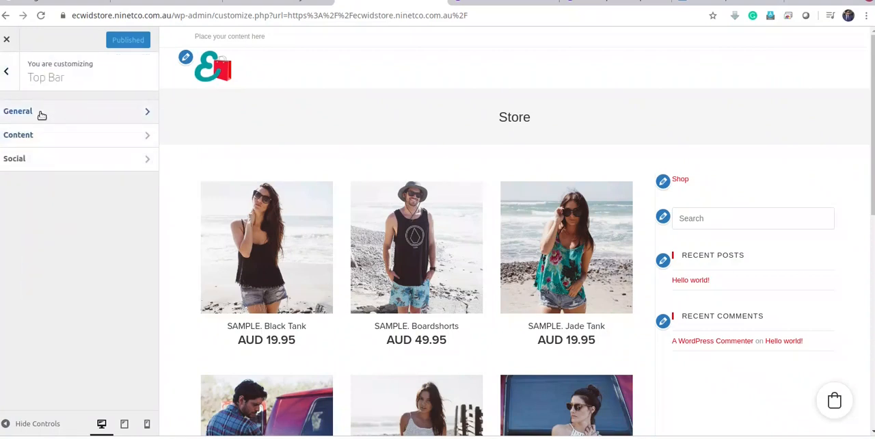
left_click(39, 113)
left_click(12, 110)
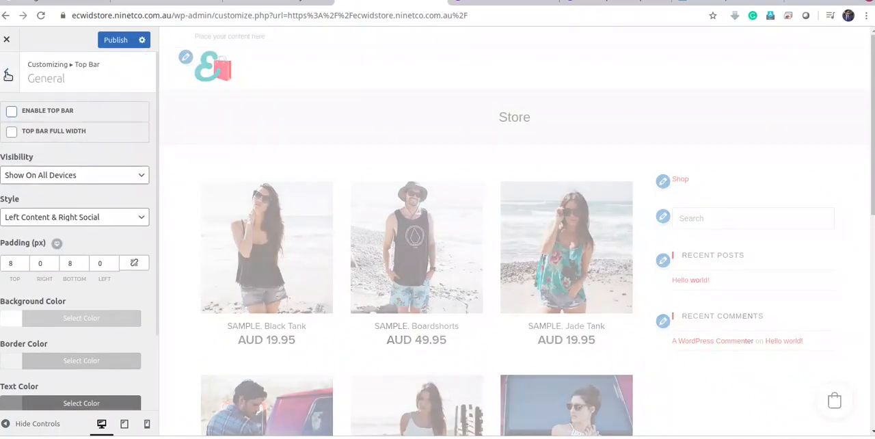
left_click(111, 41)
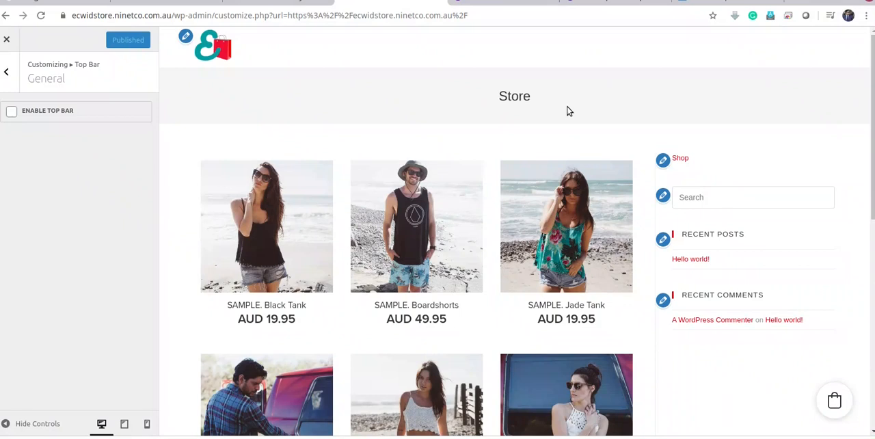
left_click(15, 76)
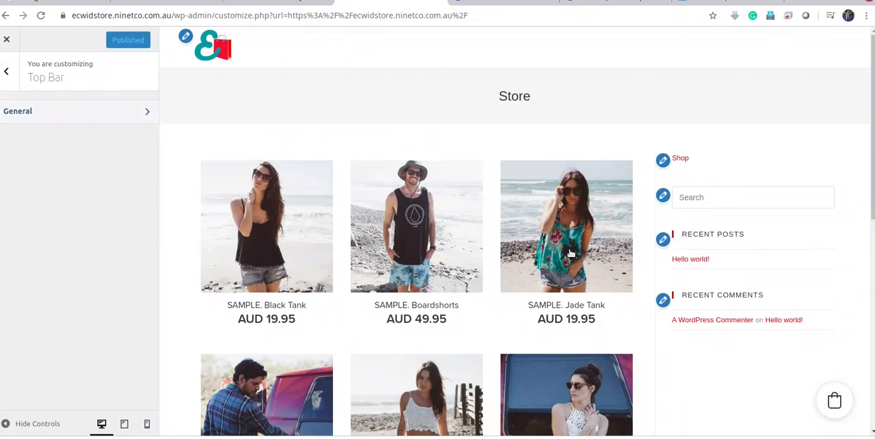
left_click(5, 68)
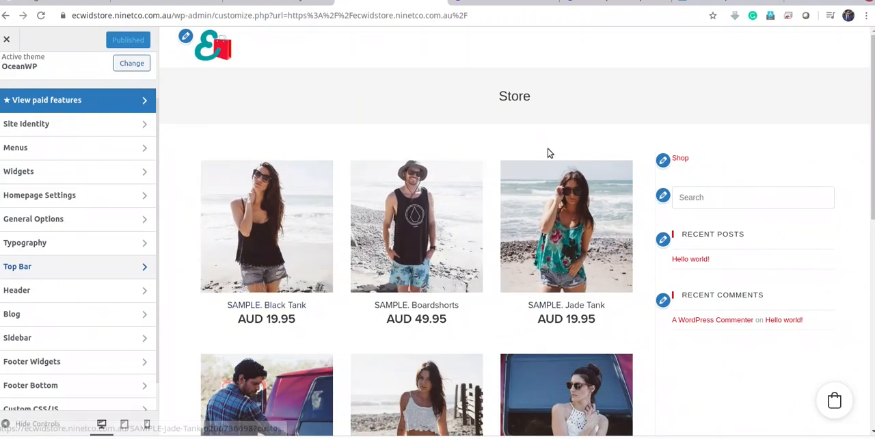
scroll(550, 283, "down", 6)
scroll(547, 282, "up", 6)
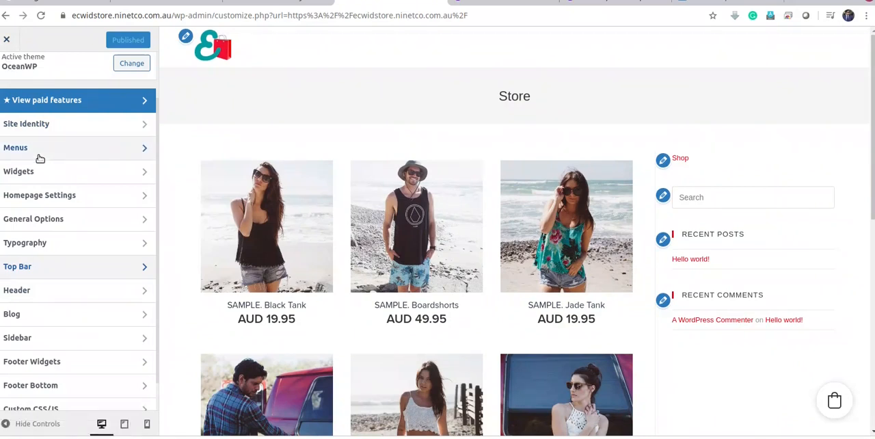
scroll(43, 327, "down", 1)
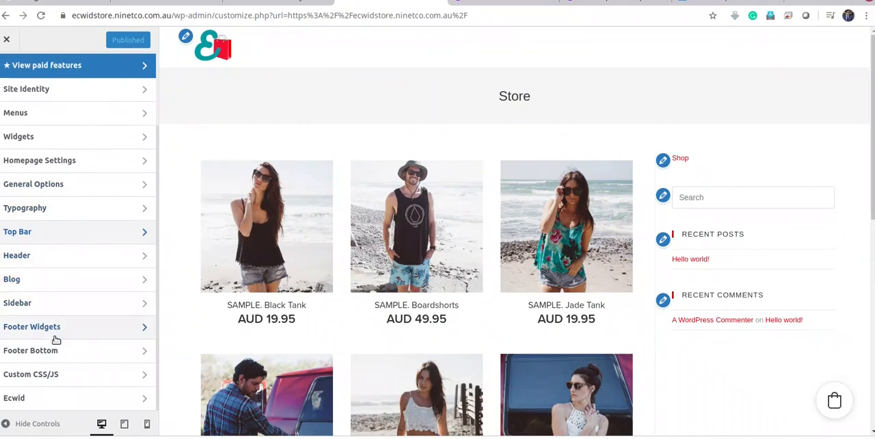
left_click(67, 184)
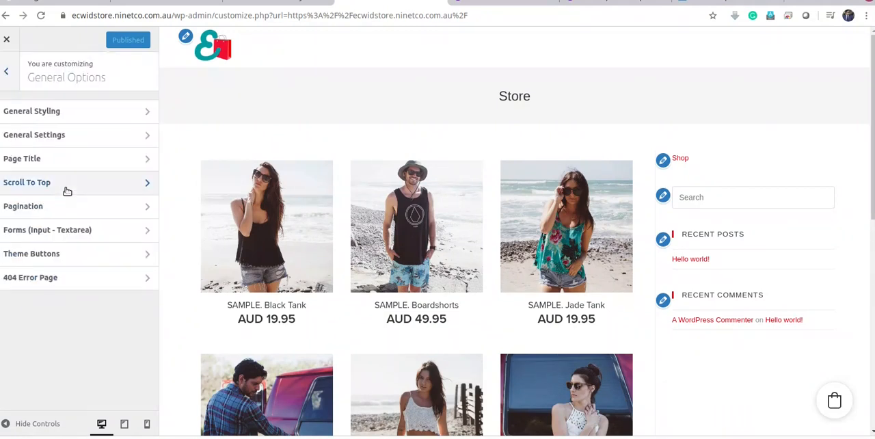
left_click(5, 69)
Create a new navigation menu named Main and assign it to the Main location
left_click(28, 114)
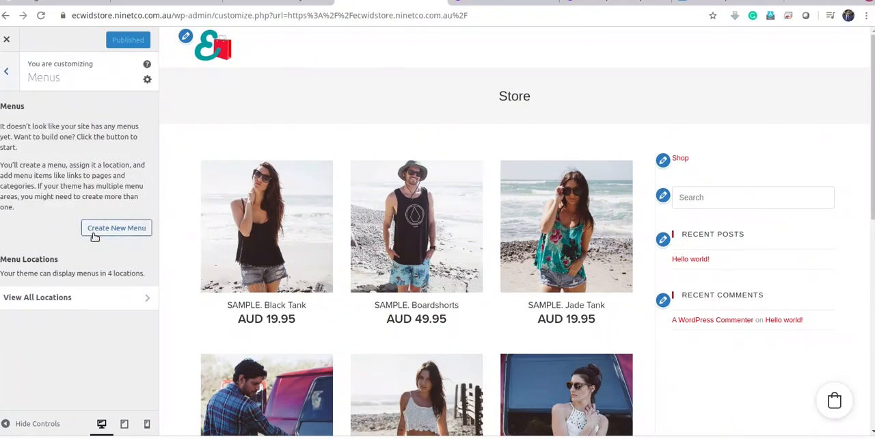
left_click(120, 232)
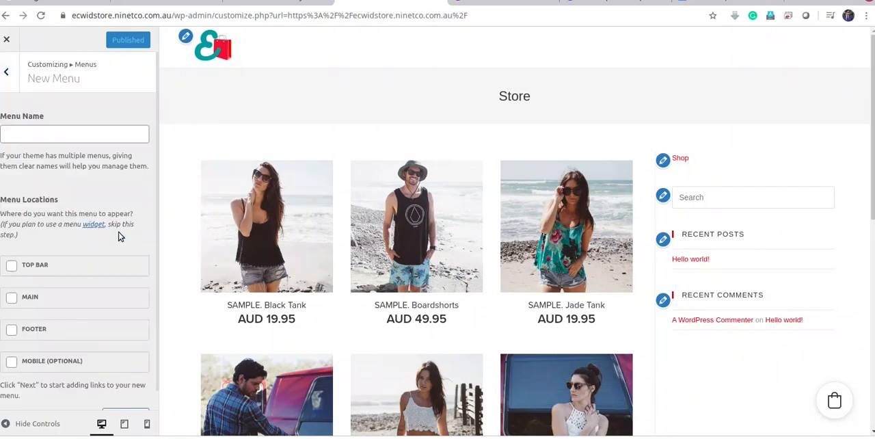
left_click(20, 136)
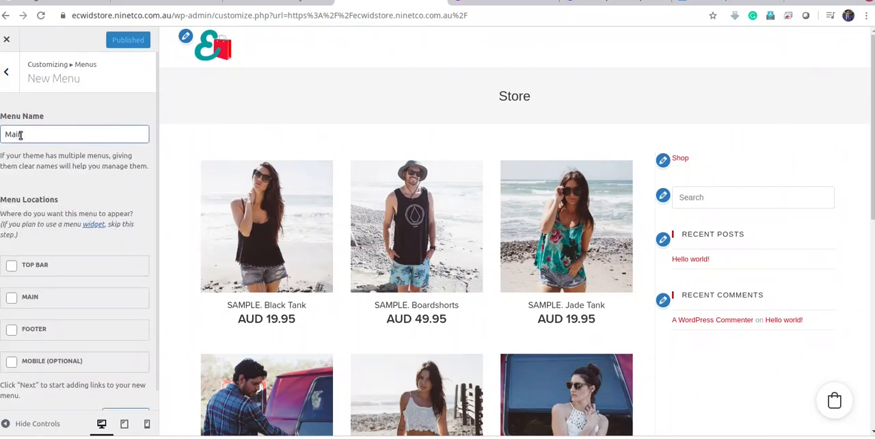
type("Main")
scroll(21, 177, "down", 1)
left_click(11, 244)
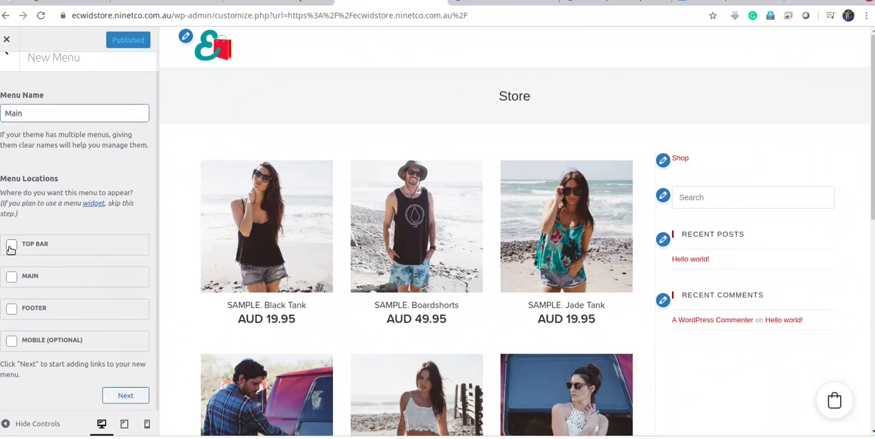
left_click(12, 245)
left_click(126, 402)
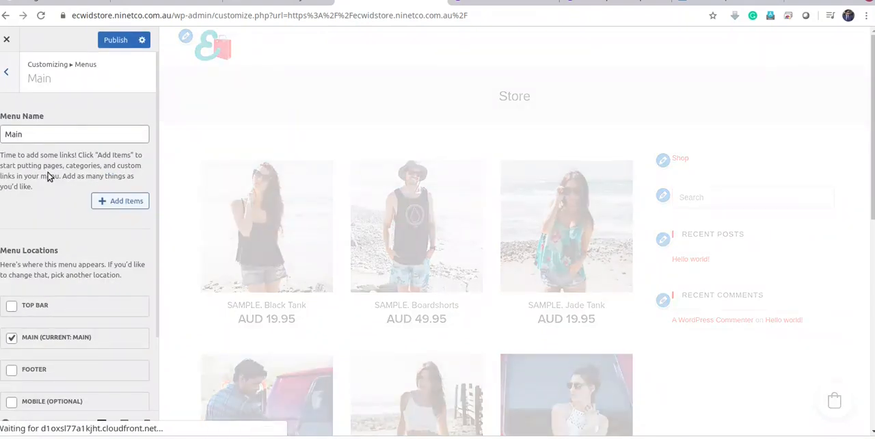
Add Home, Blogs, Contact and About us as items of the Main menu
left_click(114, 207)
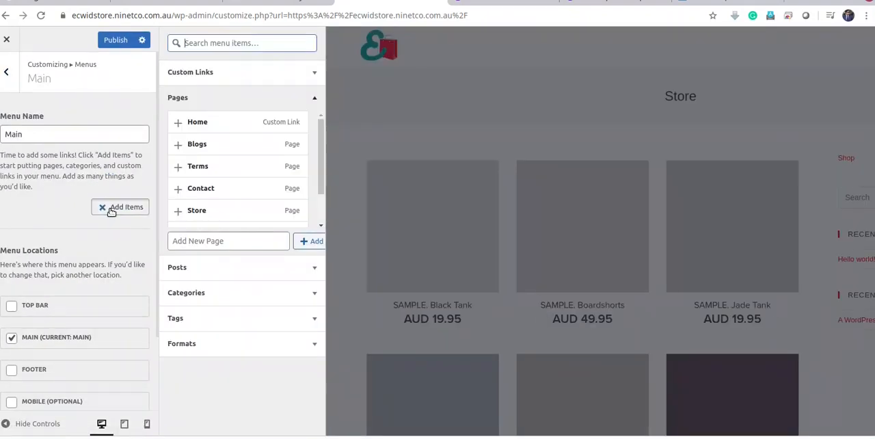
left_click(177, 123)
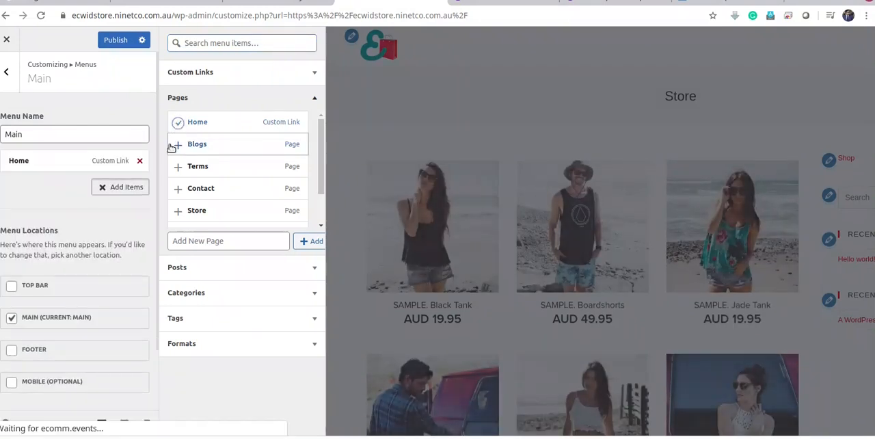
left_click(178, 144)
left_click(178, 188)
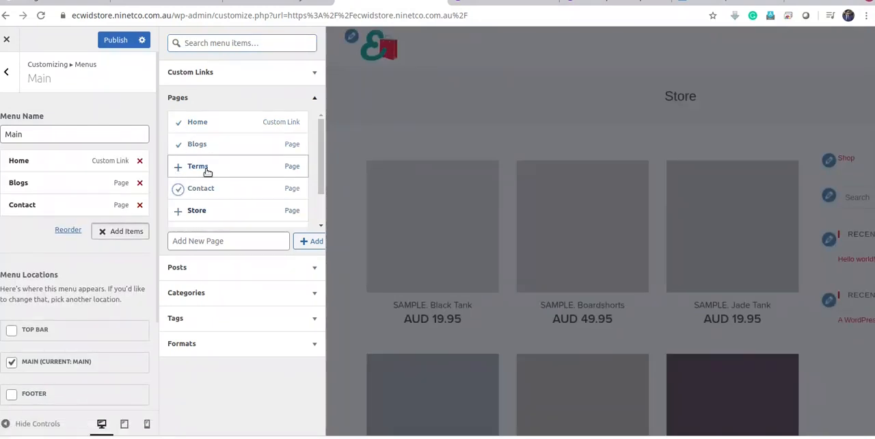
scroll(320, 164, "down", 1)
left_click(183, 210)
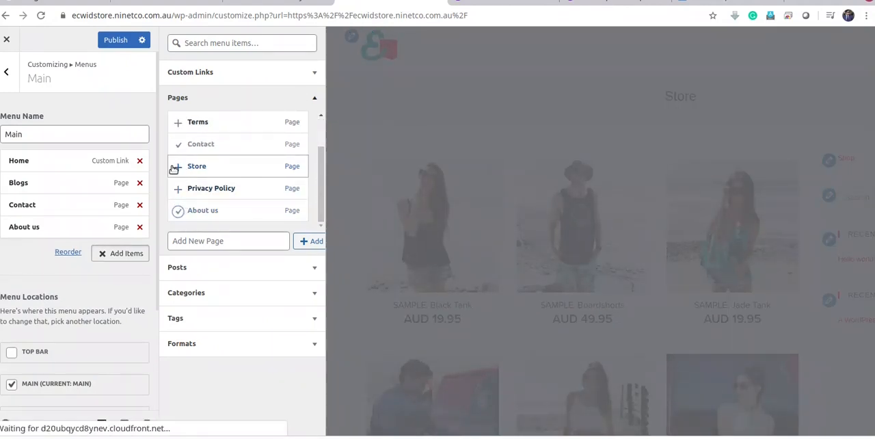
scroll(276, 218, "up", 1)
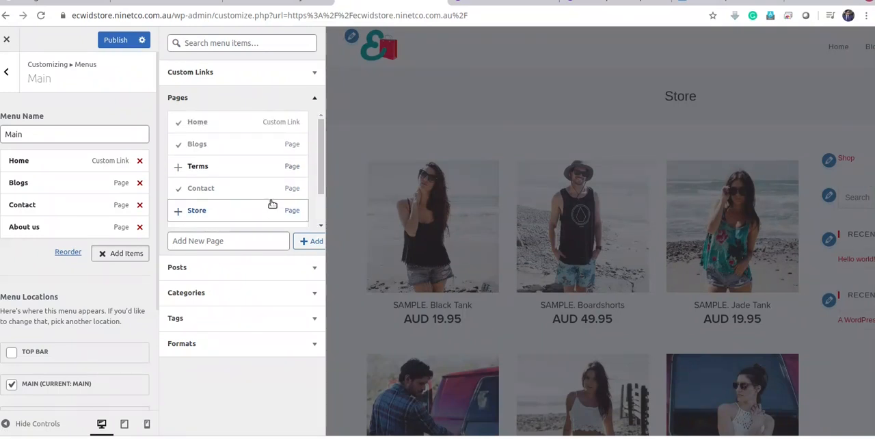
scroll(272, 202, "down", 1)
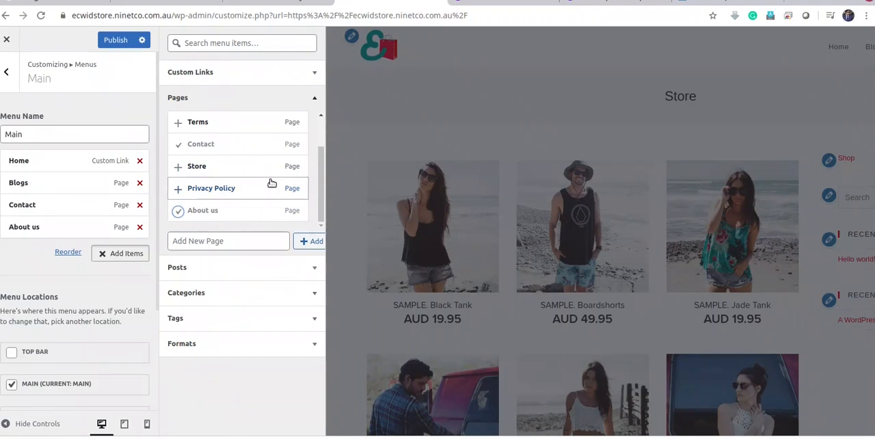
Publish the Main menu and return to the customizer's overview of sections
left_click(115, 39)
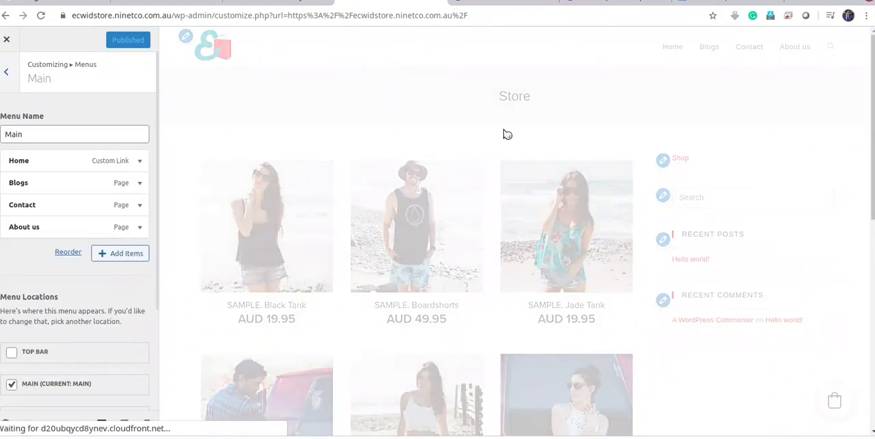
scroll(51, 348, "down", 3)
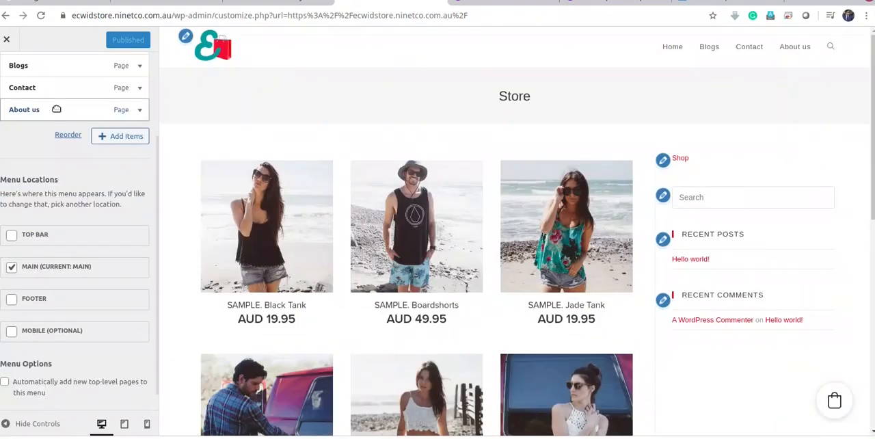
scroll(41, 205, "up", 3)
left_click(6, 69)
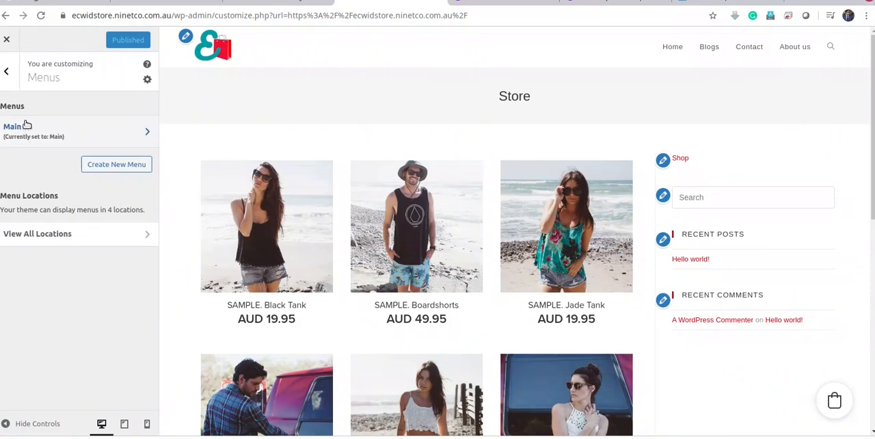
left_click(7, 74)
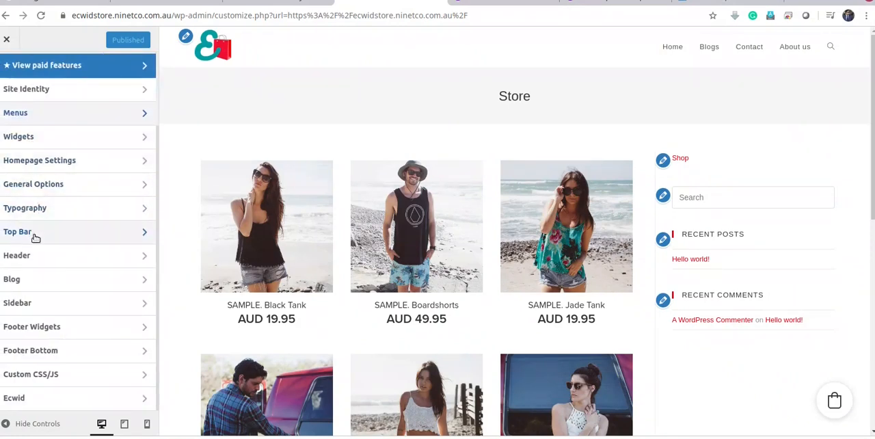
Review the header's general settings, including height, border, colors and padding, down to the Content After Header field
left_click(21, 255)
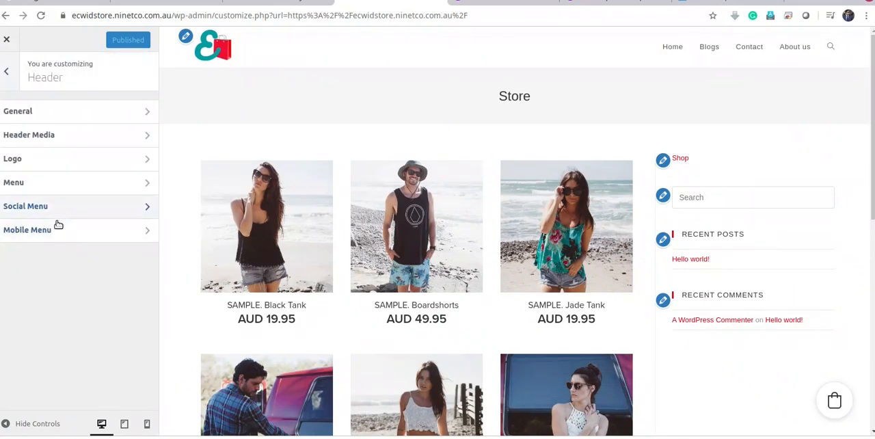
left_click(75, 114)
scroll(59, 216, "down", 1)
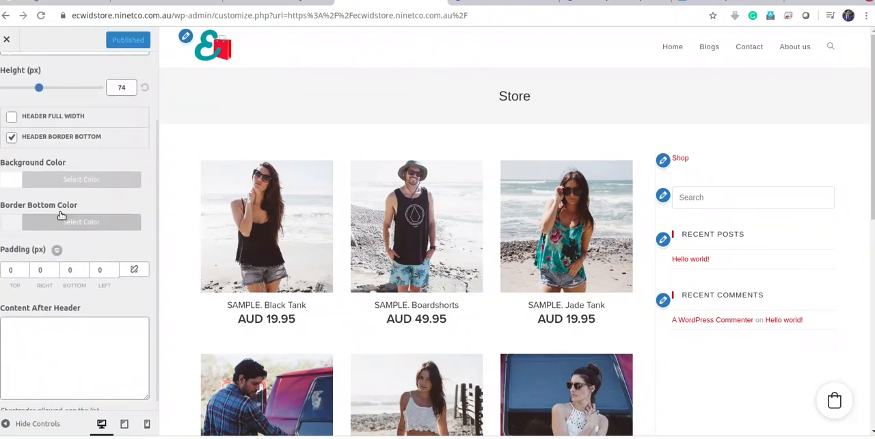
scroll(63, 216, "down", 1)
left_click(60, 338)
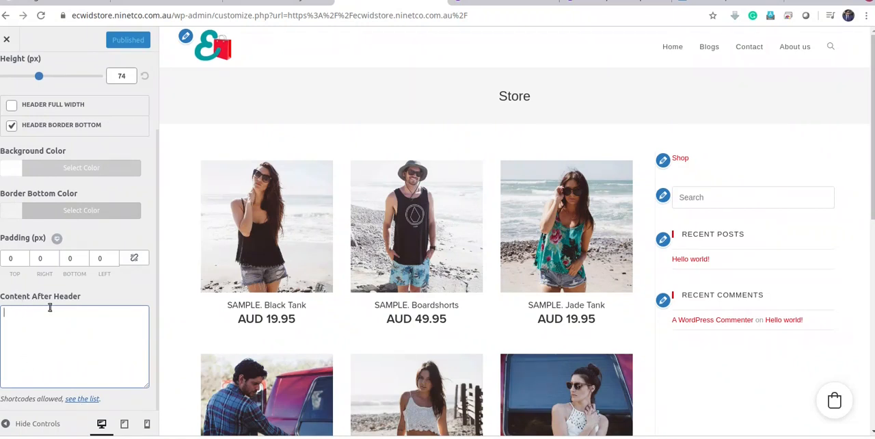
Check the OceanWP list of shortcodes allowed in the Content After Header field and return to the customizer's overview of sections
left_click(81, 402)
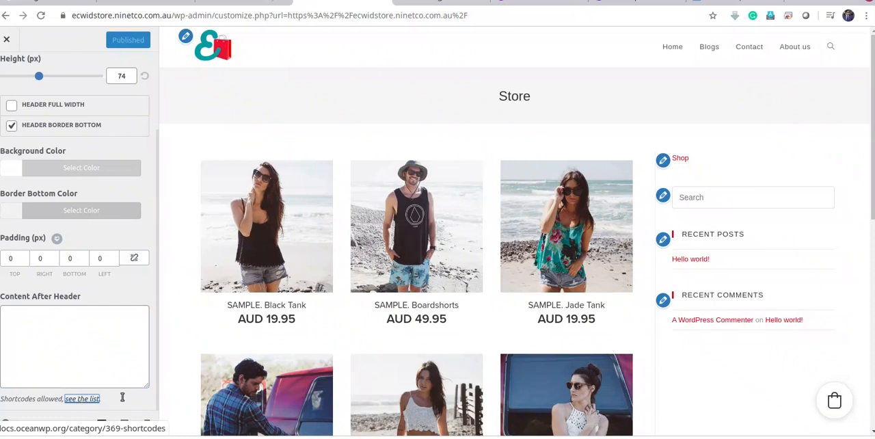
left_click(434, 4)
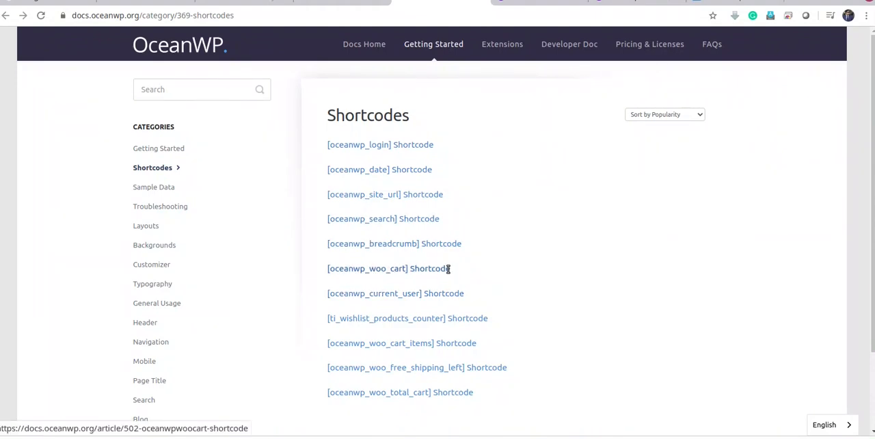
left_click_drag(448, 269, 412, 269)
left_click(509, 268)
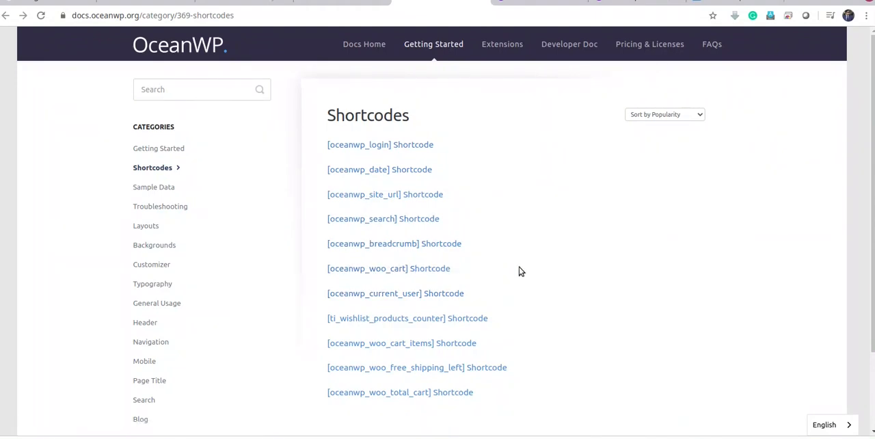
left_click(479, 3)
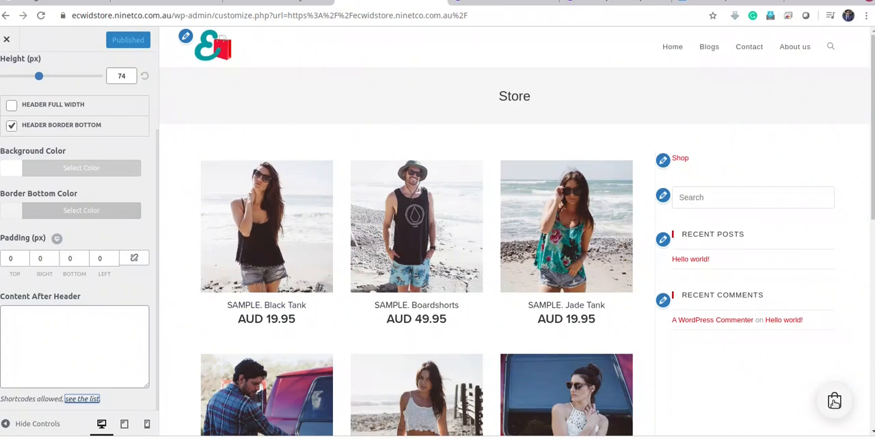
scroll(39, 220, "up", 3)
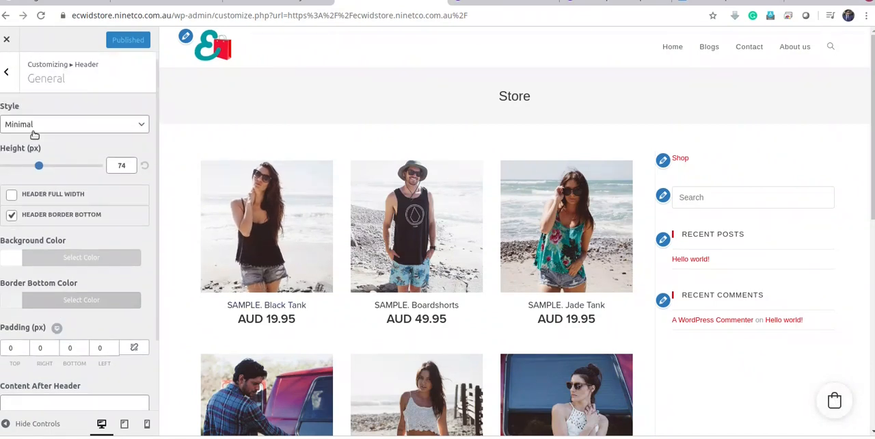
left_click(7, 70)
left_click(7, 71)
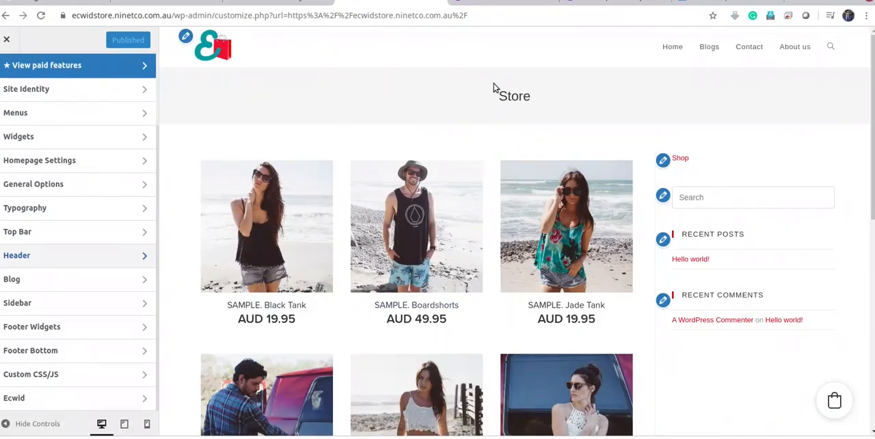
Open the Page Title settings within General Options and review the Visibility and Heading Tag choices
scroll(51, 285, "up", 1)
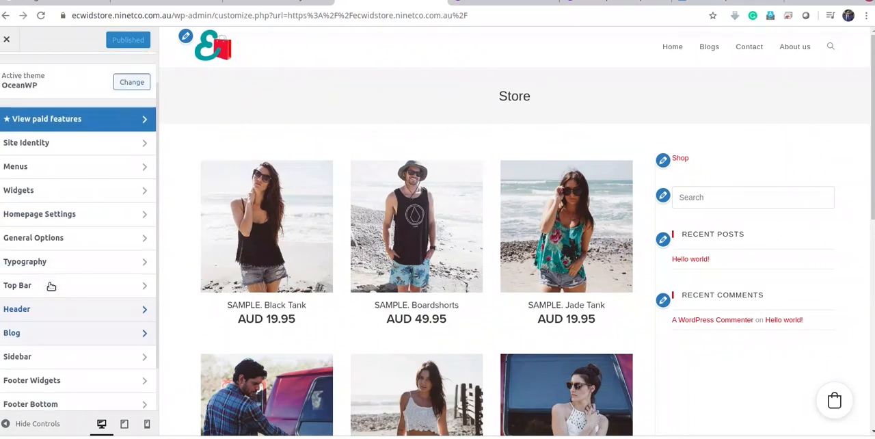
scroll(51, 286, "up", 1)
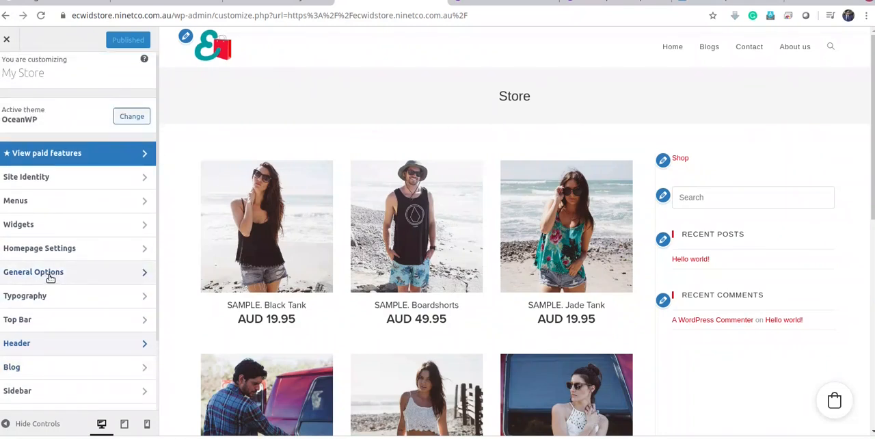
left_click(50, 273)
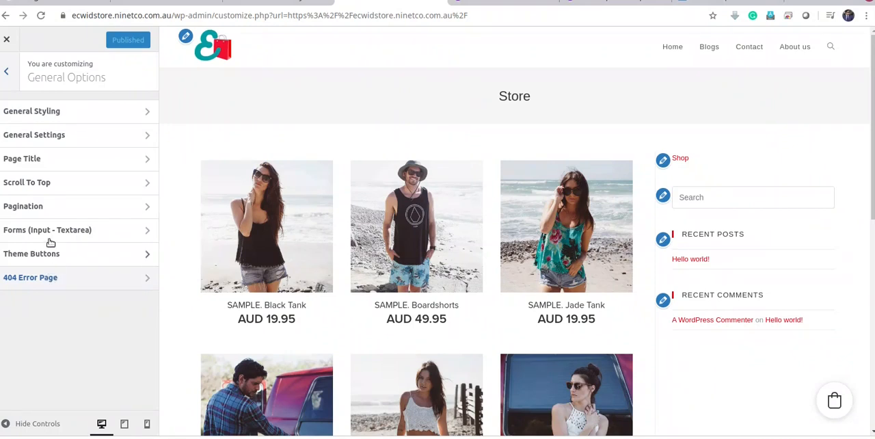
left_click(53, 158)
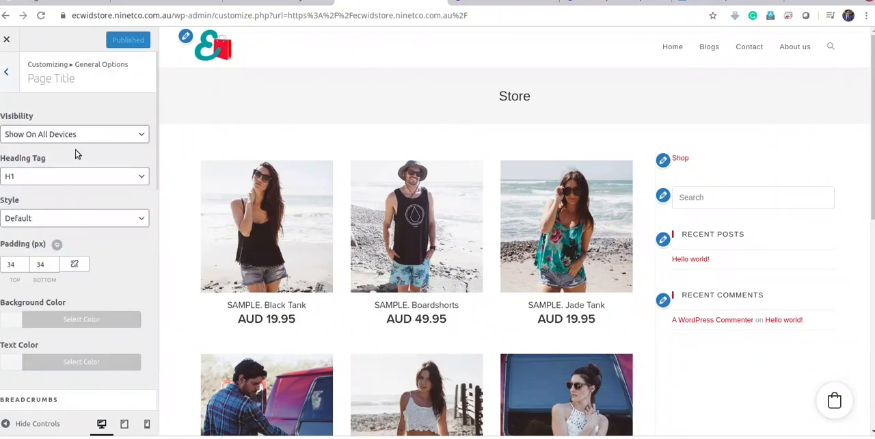
left_click(105, 134)
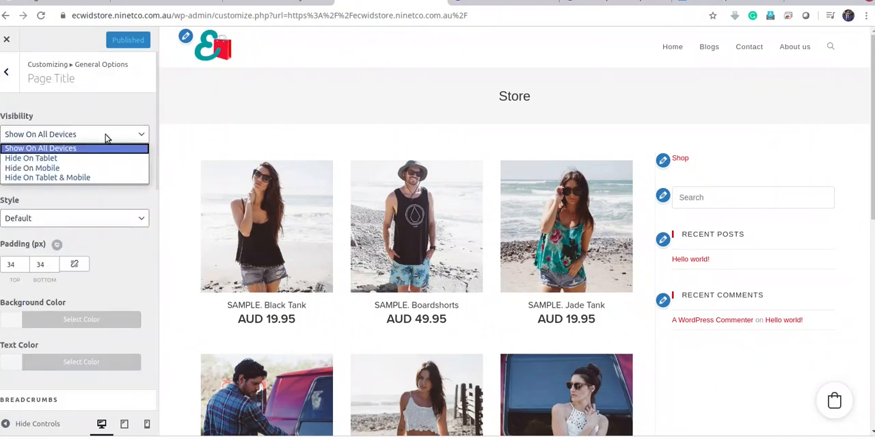
left_click(105, 134)
left_click(105, 134)
left_click(106, 135)
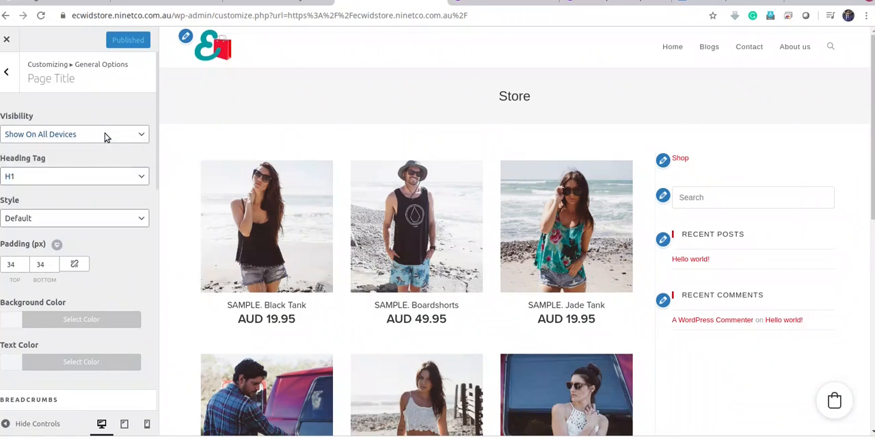
left_click(76, 177)
left_click(75, 177)
Set the page title style to Hidden, publish the change and return to the customizer's overview of sections
left_click(132, 219)
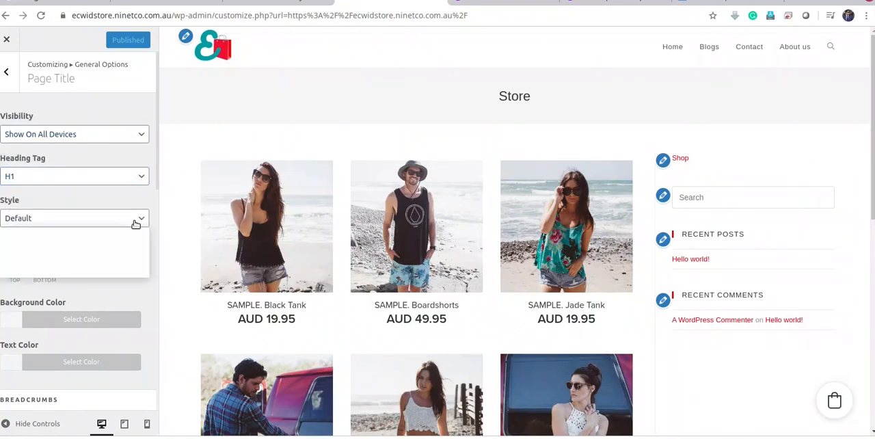
left_click(35, 270)
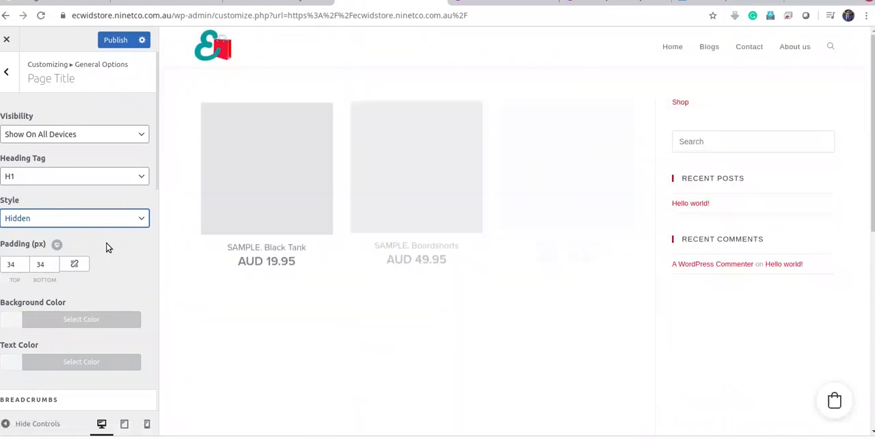
left_click(115, 39)
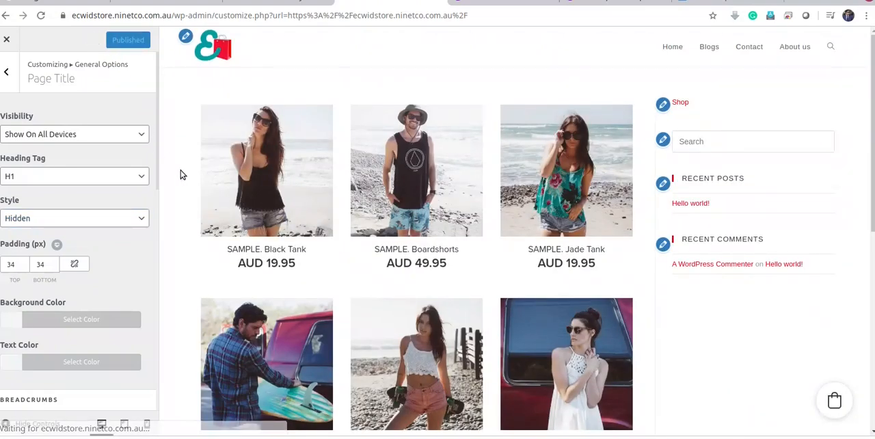
left_click(8, 72)
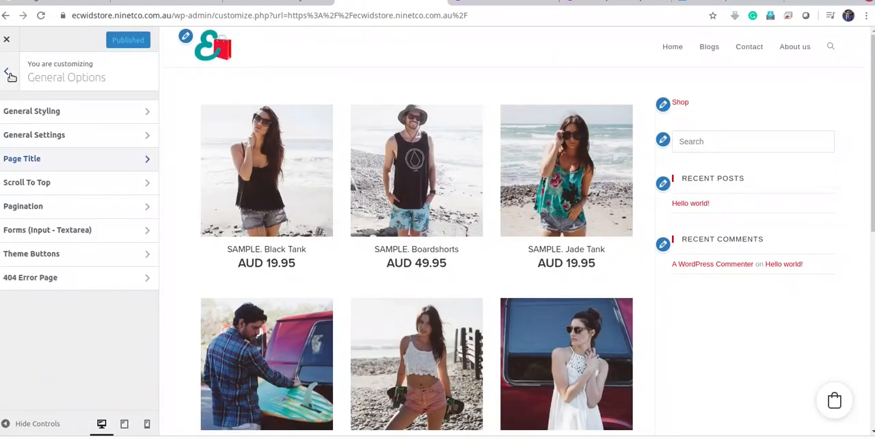
left_click(9, 73)
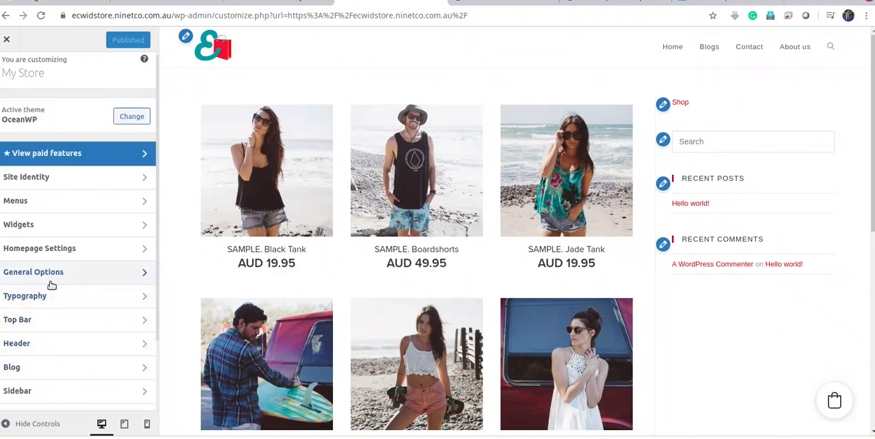
Review the Homepage Settings and the Sidebar settings, returning to the customizer's overview of sections
left_click(68, 249)
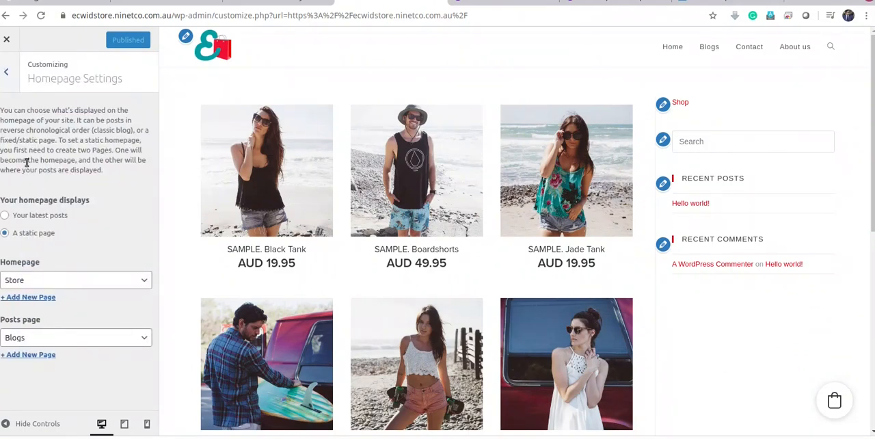
left_click(8, 75)
scroll(25, 322, "down", 3)
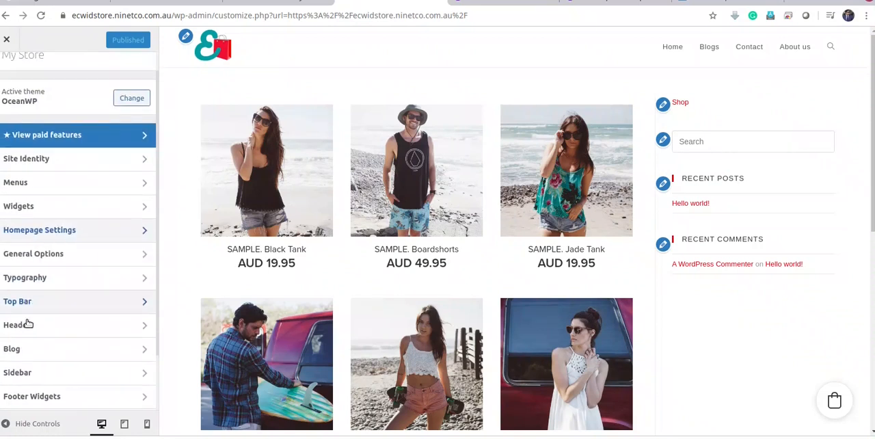
left_click(69, 299)
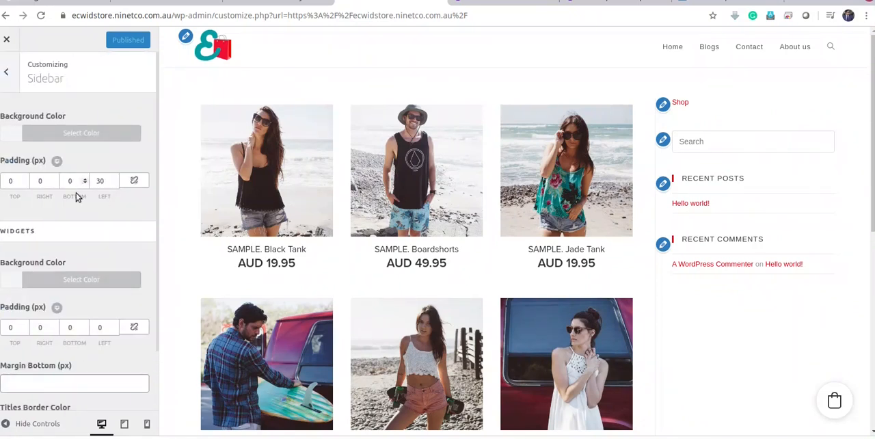
scroll(82, 239, "down", 1)
scroll(82, 221, "up", 1)
left_click(11, 75)
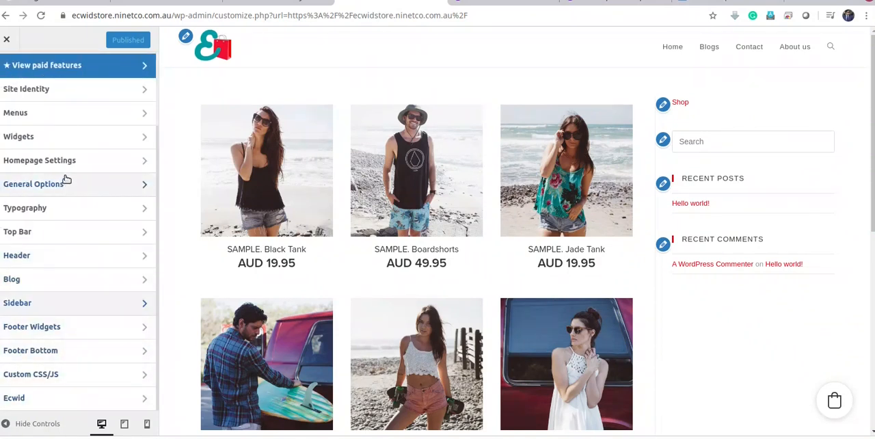
Open Ecwid's Shopping Cart Widget settings and set the cart's position to Top right
left_click(115, 402)
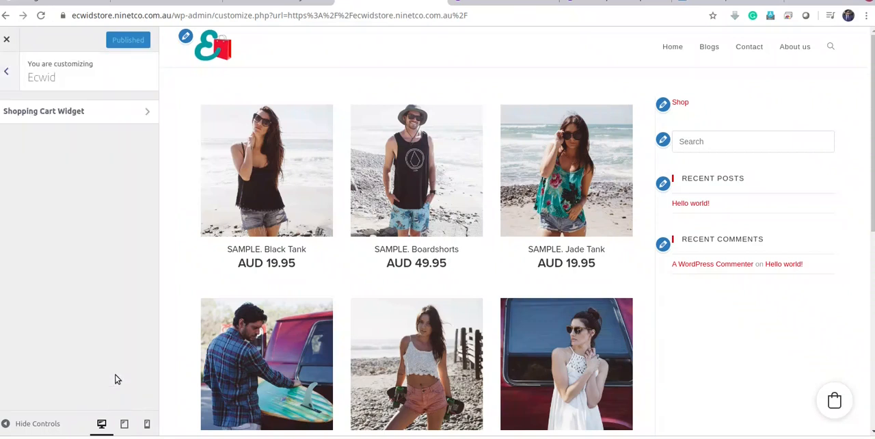
left_click(82, 114)
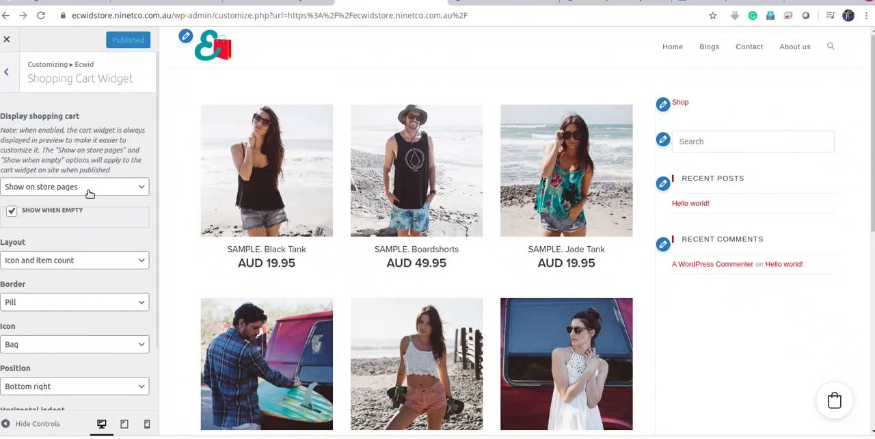
scroll(89, 304, "down", 1)
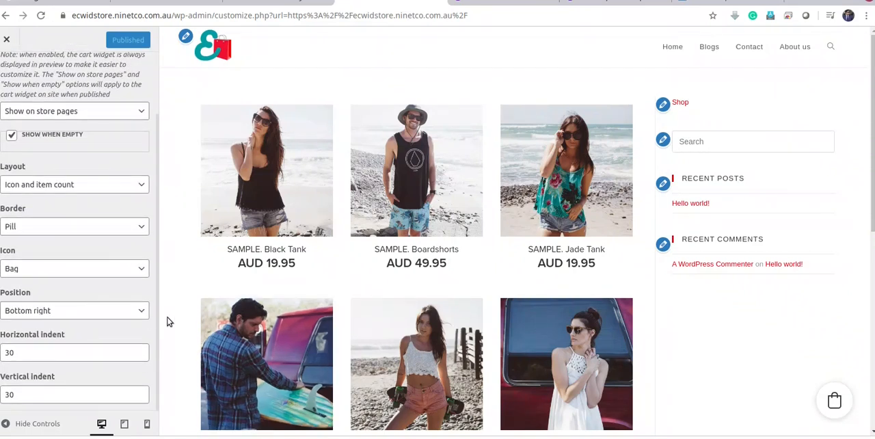
left_click(99, 316)
left_click(82, 331)
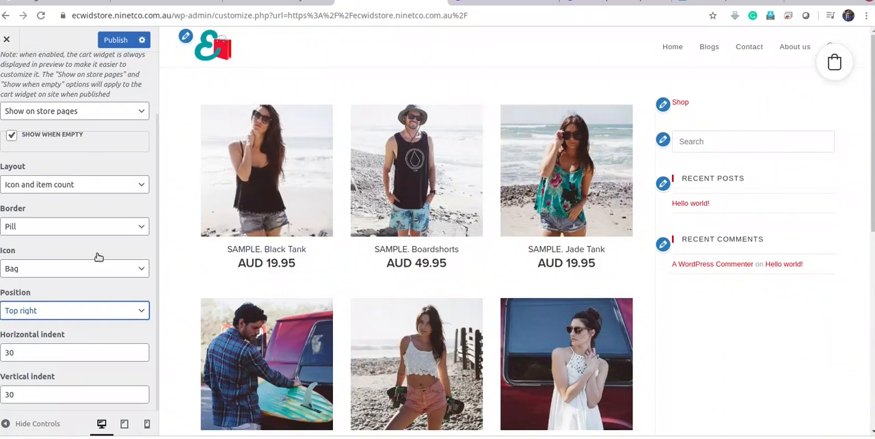
Try the cart widget at Bottom right with a vertical indent of 33, and switch its position back to Top right
left_click(77, 314)
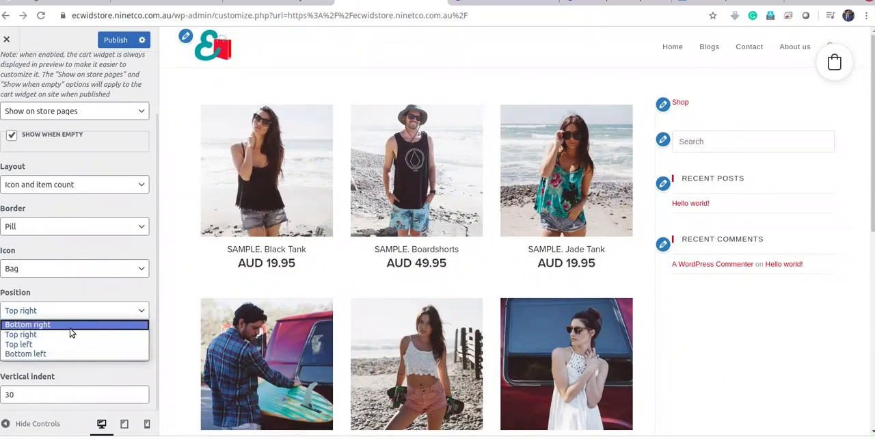
left_click(70, 325)
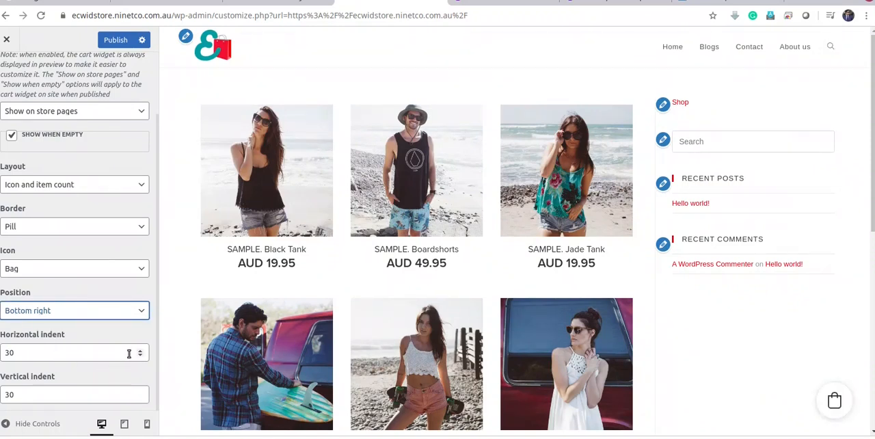
left_click(141, 397)
left_click(141, 397)
left_click(141, 397)
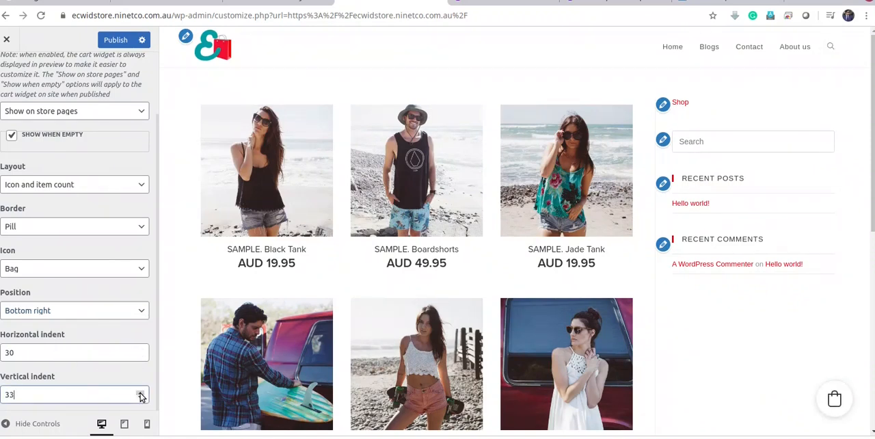
left_click(129, 316)
left_click(77, 335)
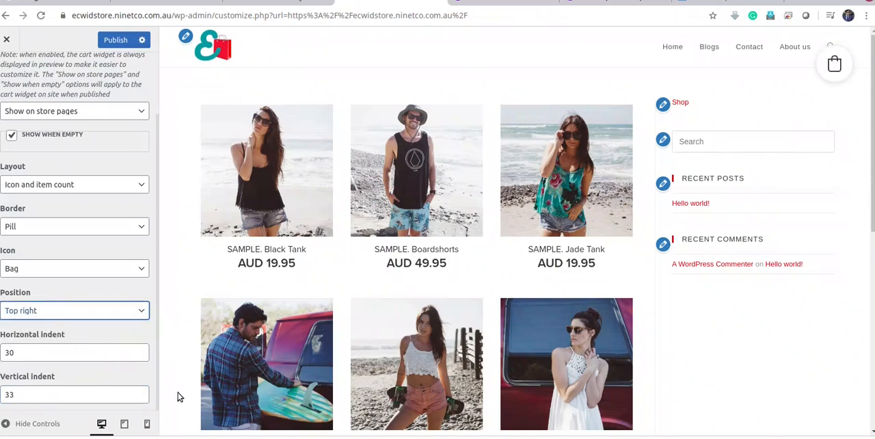
Increase the cart widget's vertical indent to 70
left_click(140, 393)
left_click(140, 393)
left_click(141, 393)
left_click(141, 393)
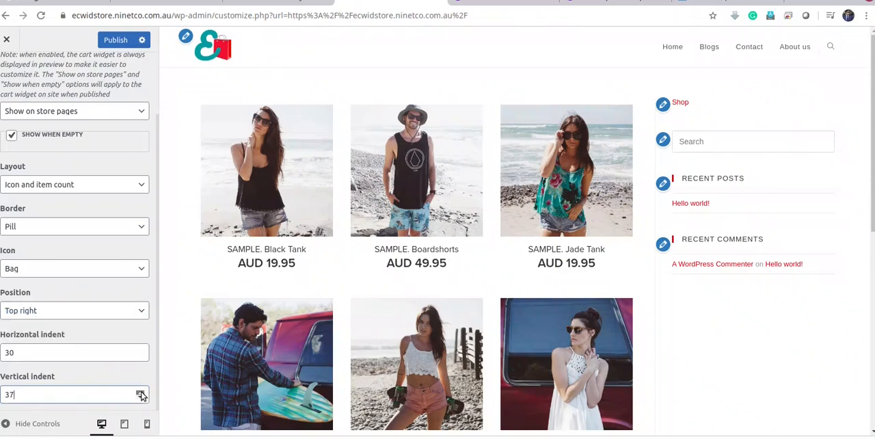
left_click(141, 394)
left_click(141, 394)
left_click(141, 393)
left_click(141, 393)
left_click(140, 393)
left_click(141, 393)
left_click(141, 393)
left_click(141, 393)
left_click(141, 393)
left_click(141, 393)
left_click(141, 394)
left_click(141, 394)
left_click(141, 393)
left_click(141, 393)
left_click(141, 394)
left_click(141, 393)
left_click(141, 393)
left_click(140, 393)
left_click(140, 393)
left_click(141, 393)
left_click(140, 393)
left_click(141, 394)
left_click(141, 393)
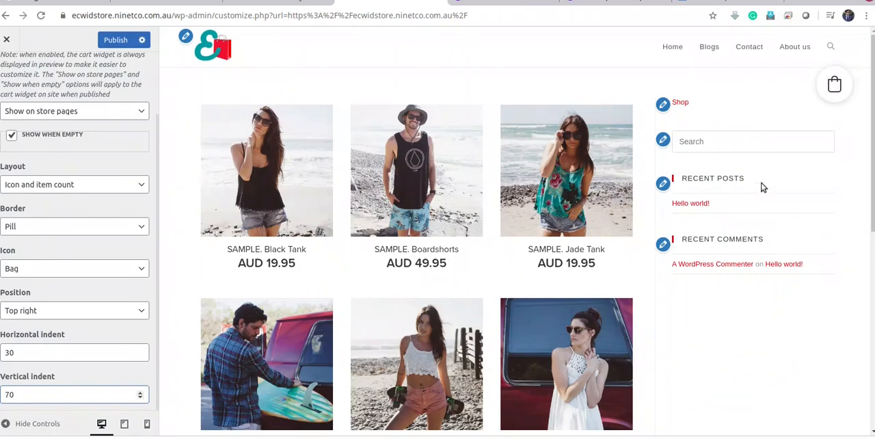
Check the cart icon on the scrolled store preview, publish the widget settings and return to the Ecwid section
scroll(438, 301, "down", 2)
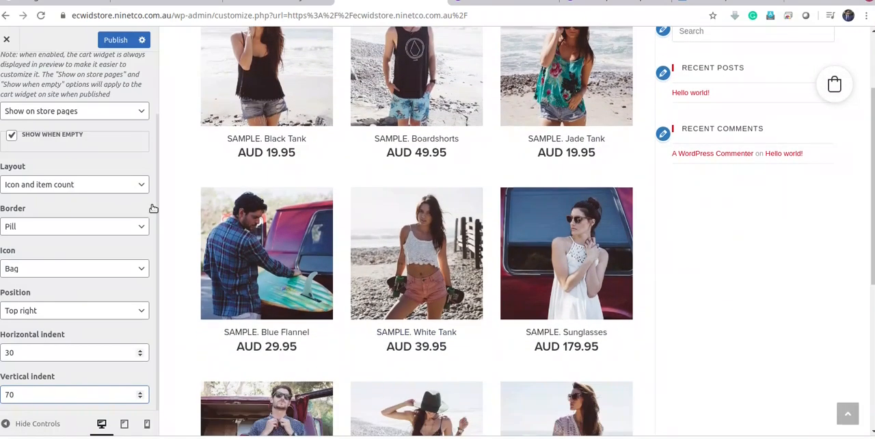
scroll(82, 205, "up", 2)
left_click(113, 41)
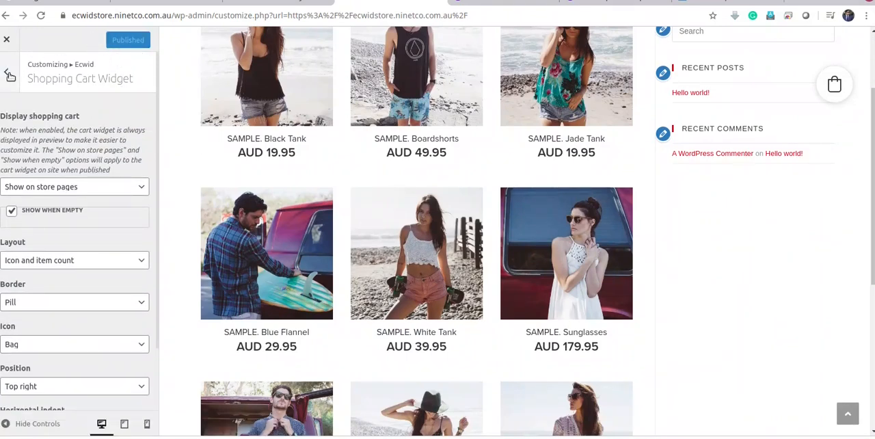
scroll(70, 254, "down", 2)
scroll(73, 257, "up", 2)
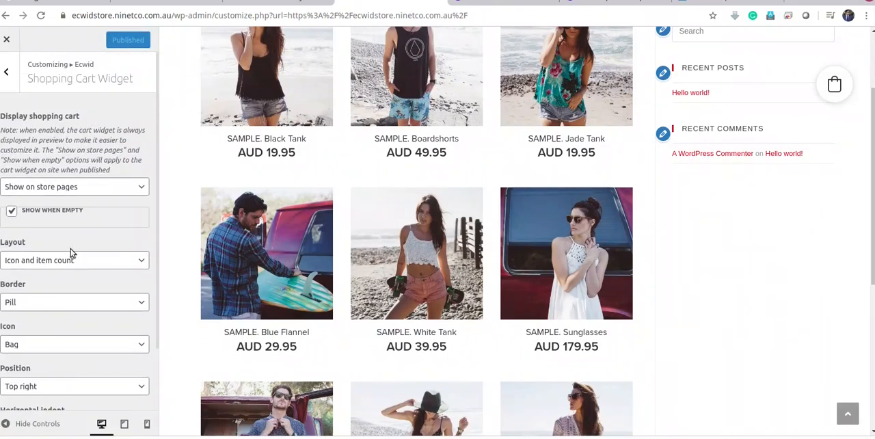
left_click(7, 72)
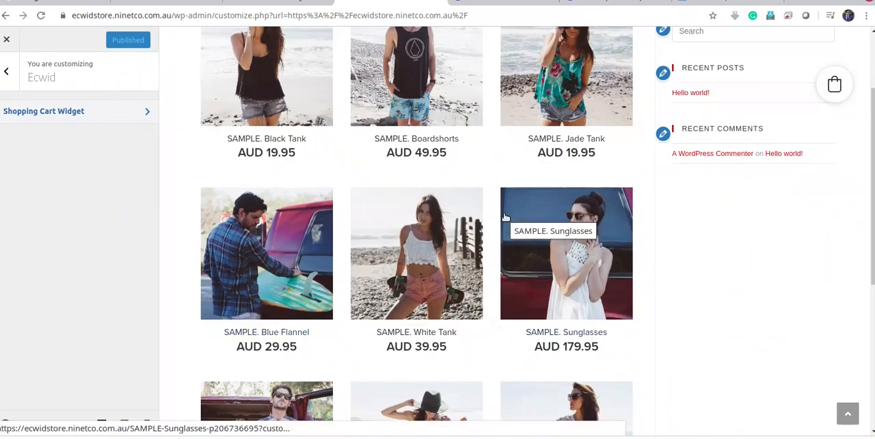
Close the customizer and return to the live store front page
scroll(728, 316, "up", 2)
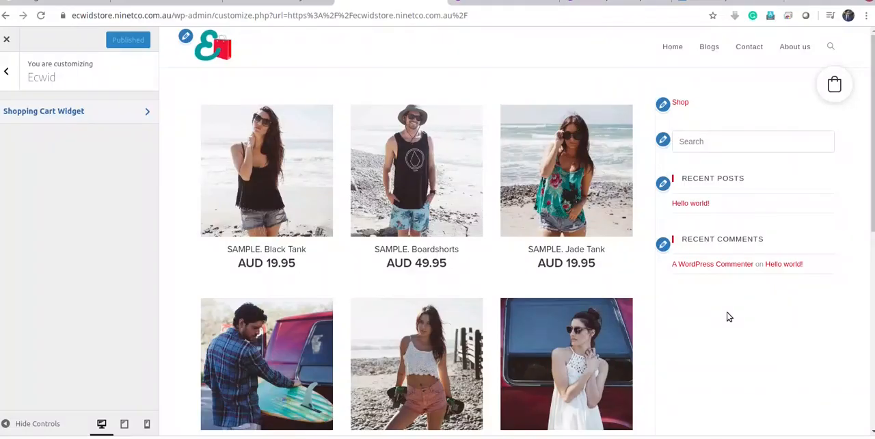
left_click(7, 71)
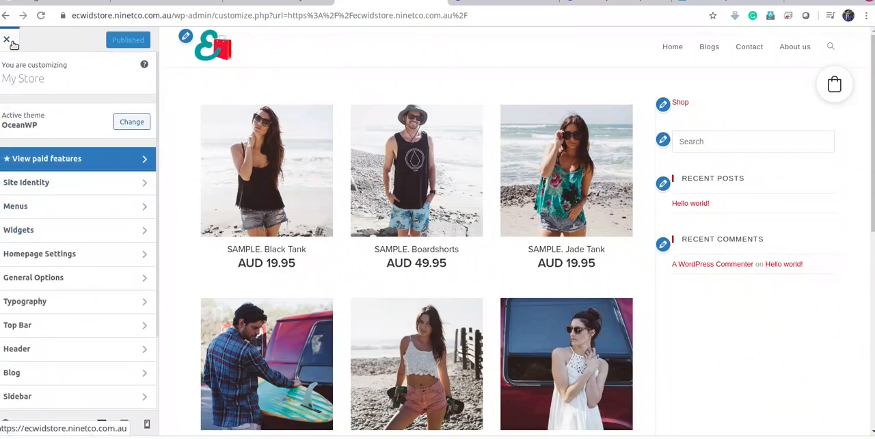
left_click(222, 60)
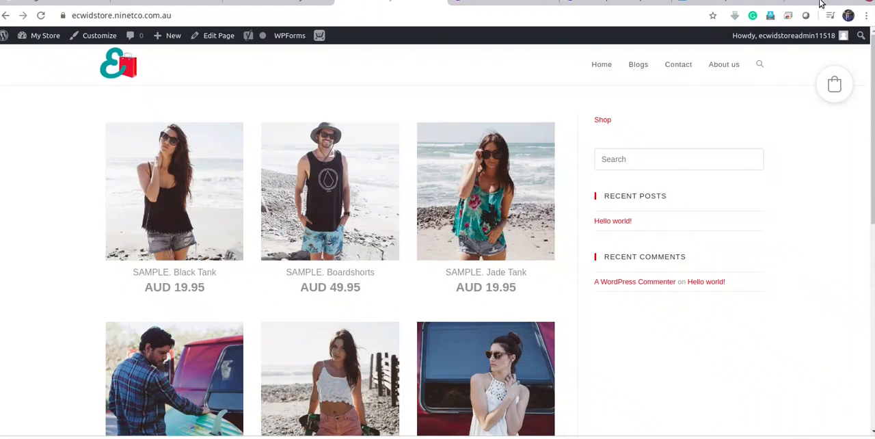
left_click(853, 2)
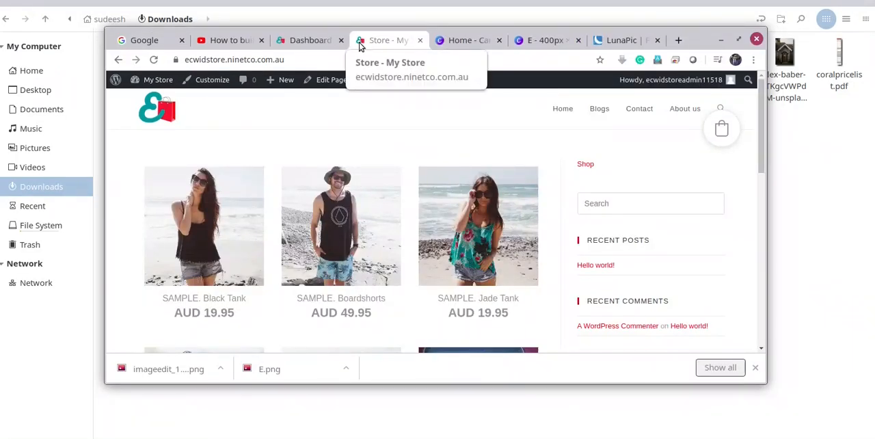
left_click(741, 40)
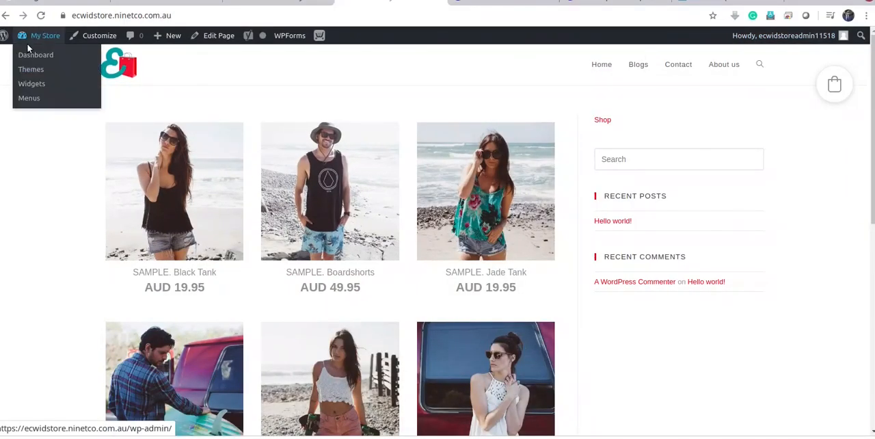
Go to the WordPress dashboard and open the list of all pages
left_click(28, 48)
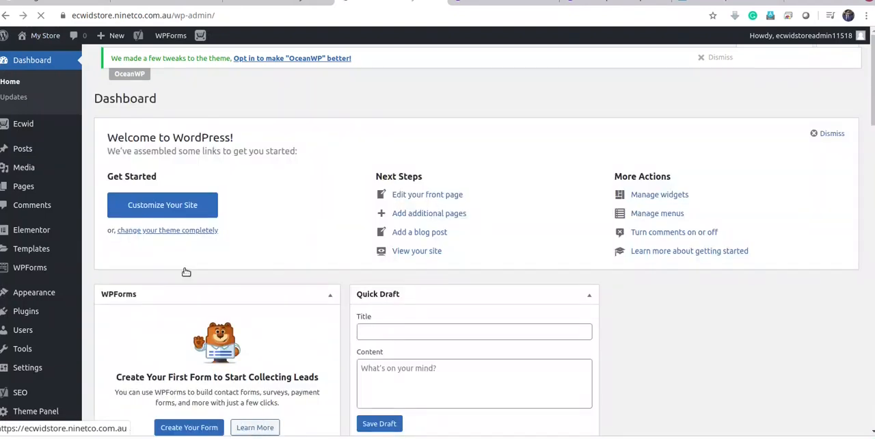
mouse_move(43, 268)
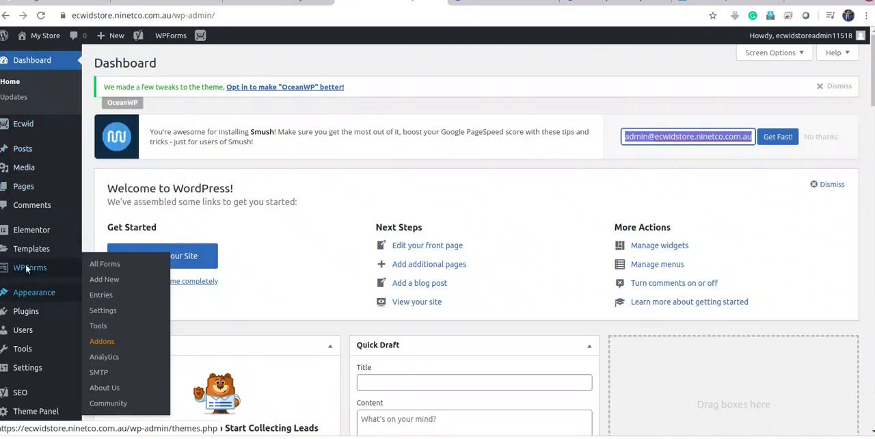
mouse_move(31, 189)
left_click(104, 193)
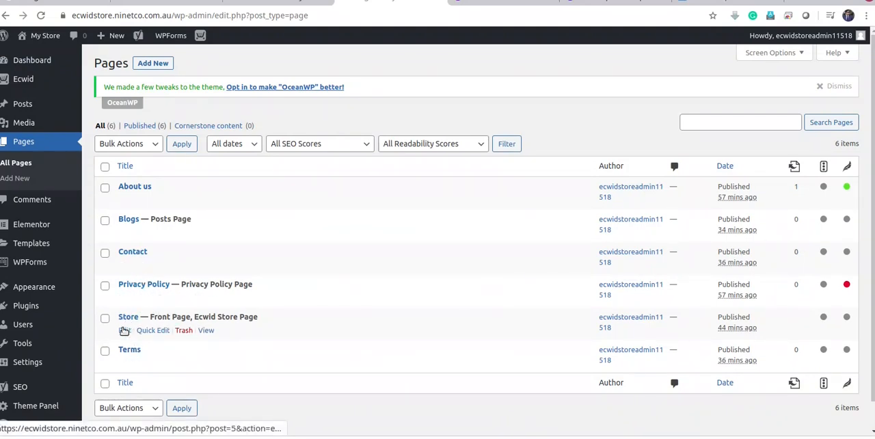
Open the Store page for editing, examine its Store Home Page block settings and return to the page list
left_click(124, 331)
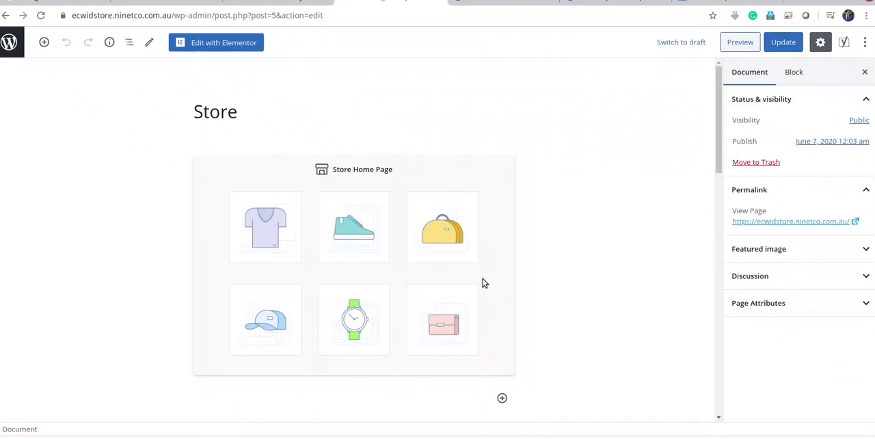
left_click(348, 170)
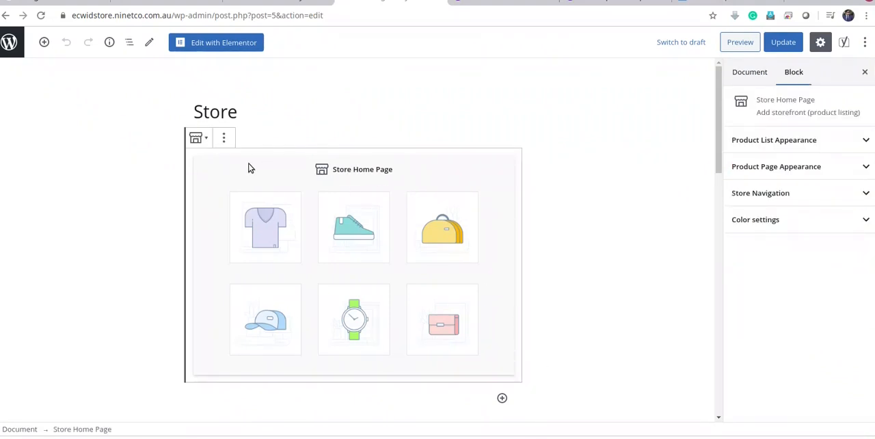
scroll(424, 342, "down", 1)
scroll(397, 314, "up", 1)
left_click(6, 15)
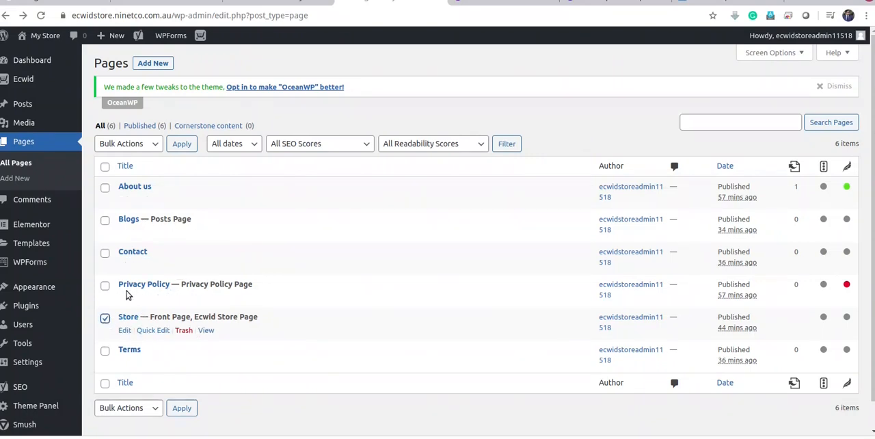
left_click(152, 144)
left_click(153, 144)
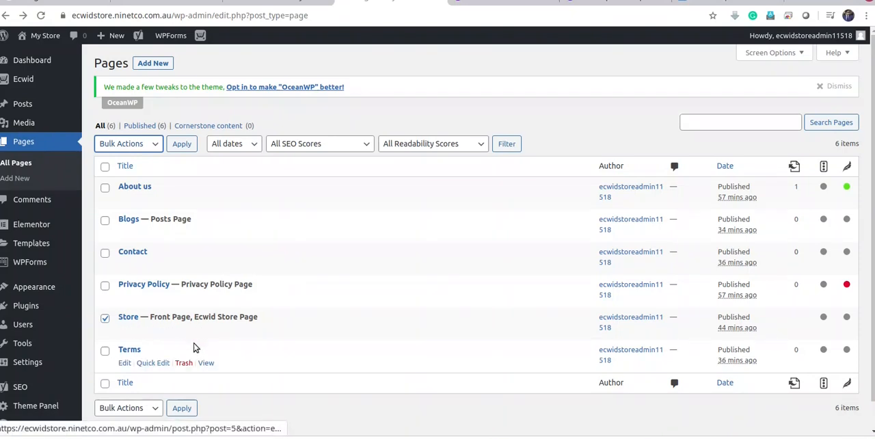
left_click(345, 338)
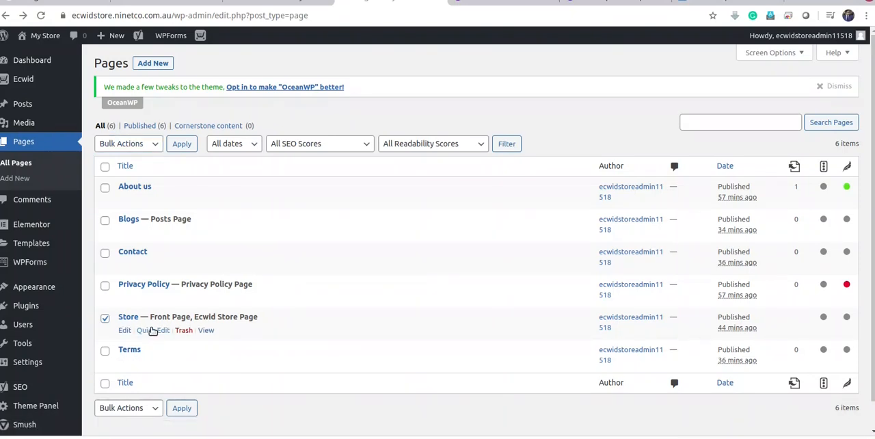
left_click(105, 319)
Set the Store page's template to Elementor Full Width and open the page in the Elementor editor
left_click(124, 330)
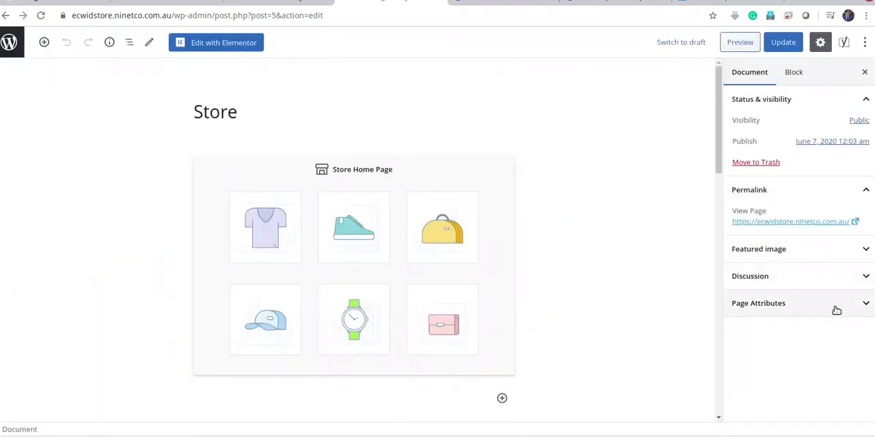
left_click(863, 305)
left_click(860, 341)
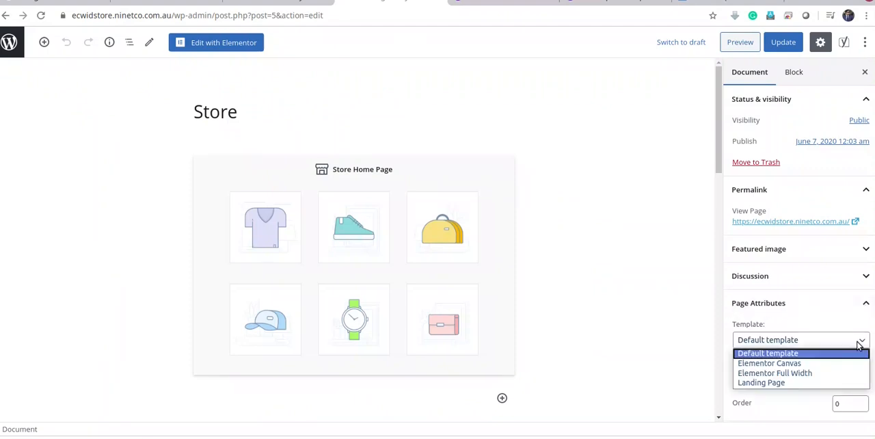
left_click(806, 374)
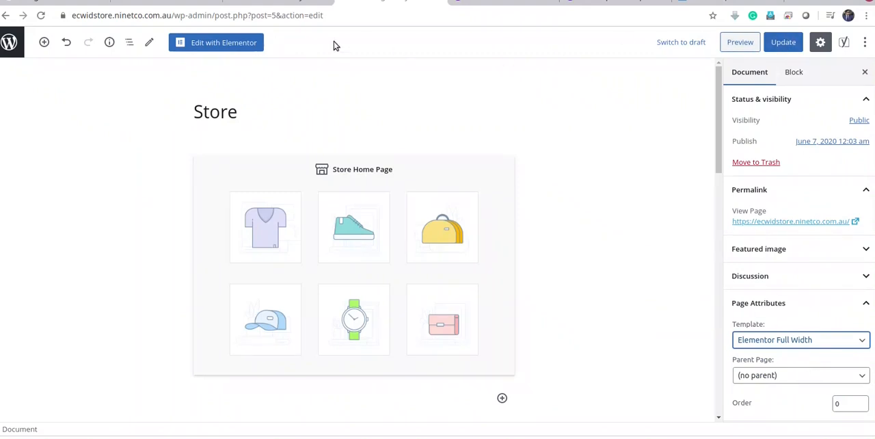
left_click(242, 41)
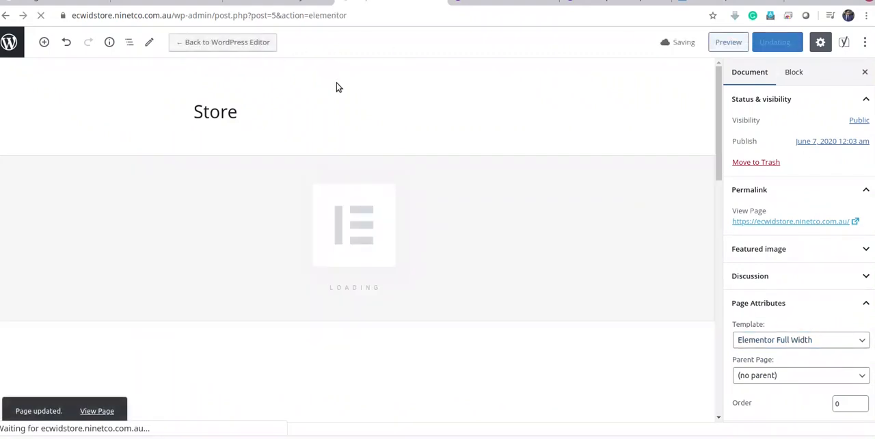
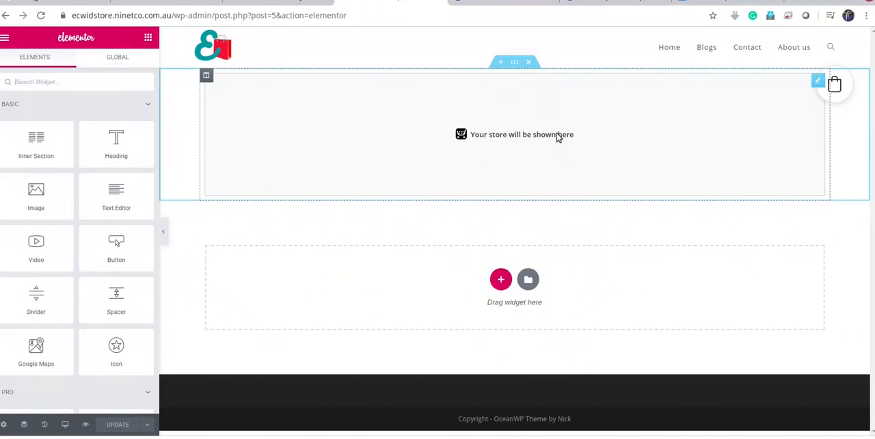
Add a single-column section above the store block, stretch it and set its content width to Full Width
left_click(501, 61)
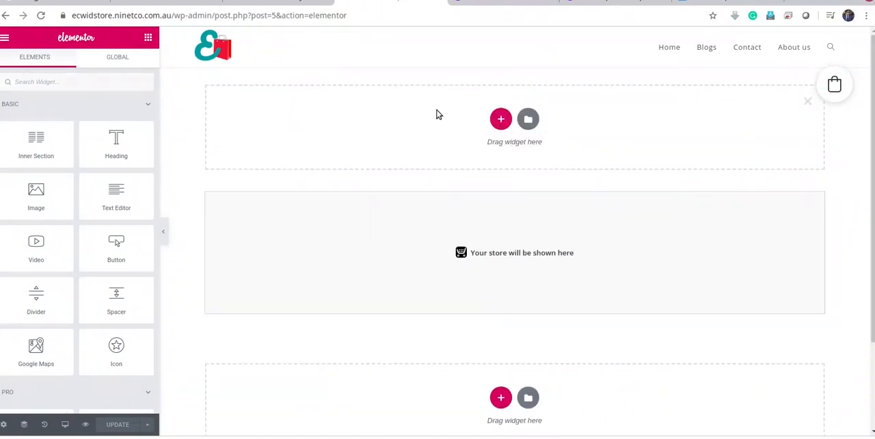
left_click(502, 120)
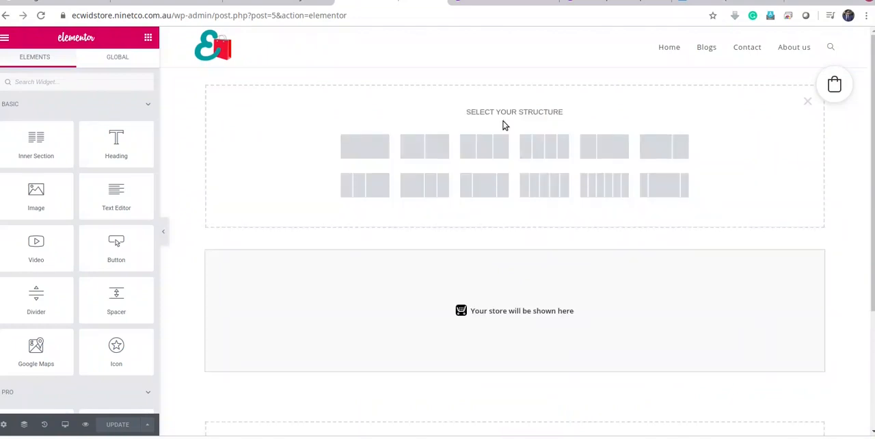
left_click(372, 151)
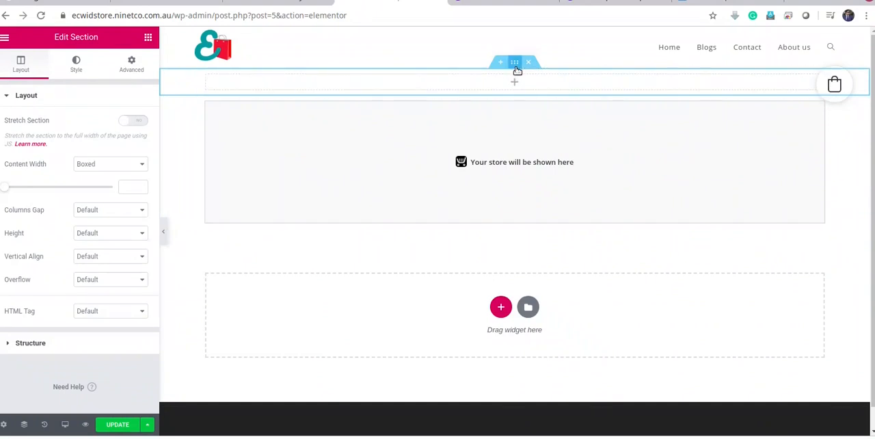
left_click(207, 75)
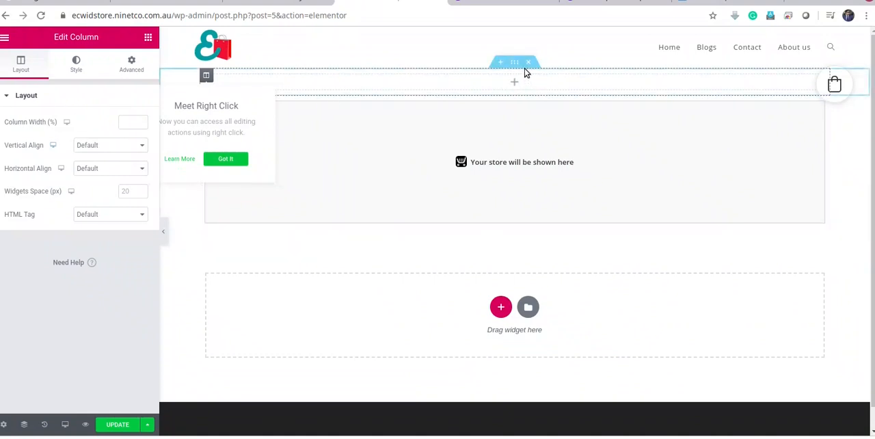
left_click(514, 62)
left_click(139, 122)
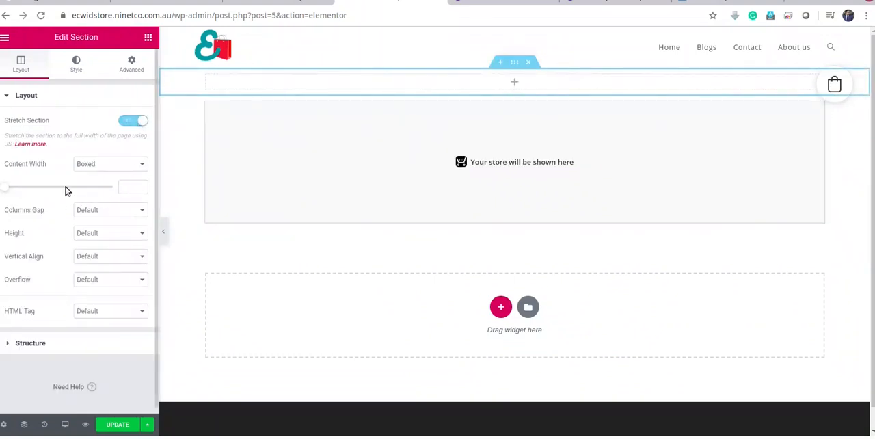
left_click(136, 165)
left_click(103, 182)
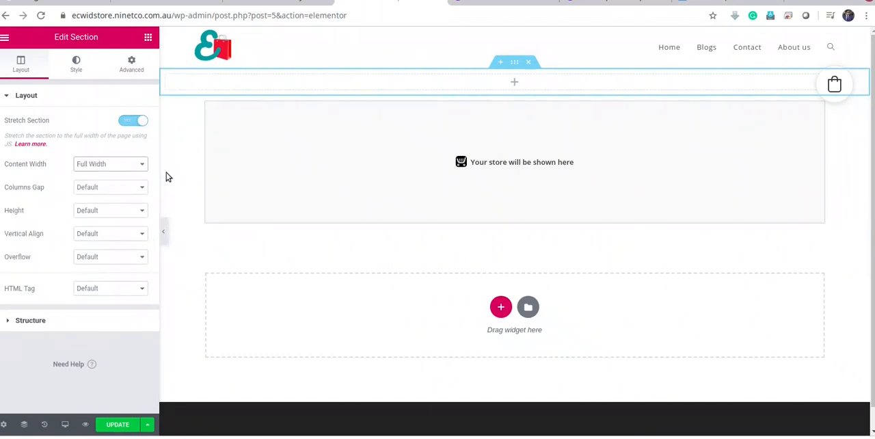
Search the Elementor widgets for "slide" and clear the search
left_click(514, 82)
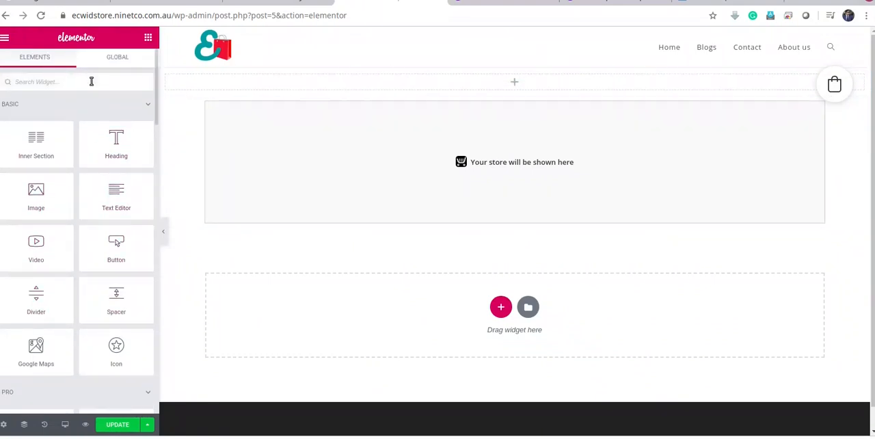
left_click(91, 82)
type("slide")
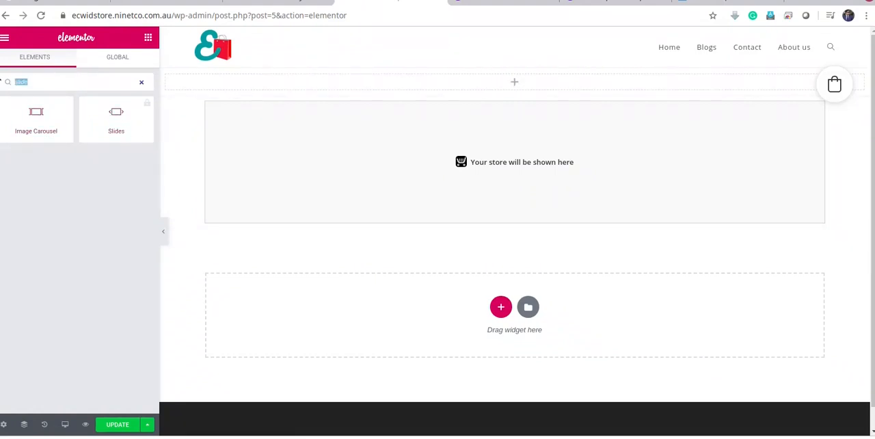
key("BackSpace")
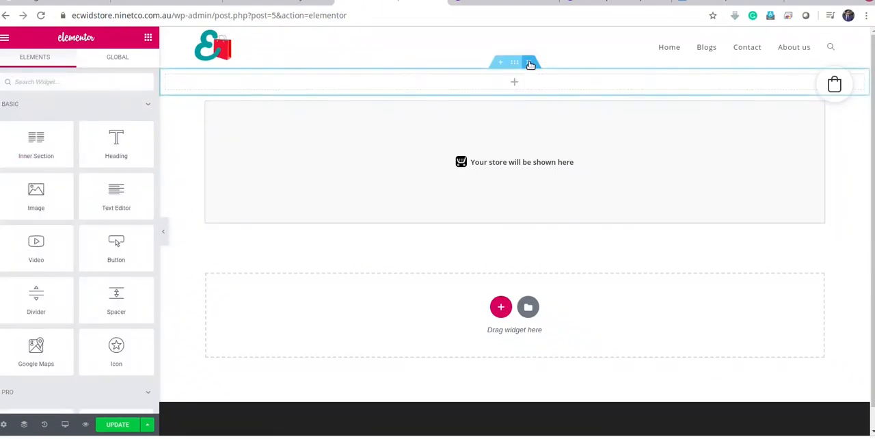
Delete the empty full-width section and start a new section above the store block
left_click(499, 63)
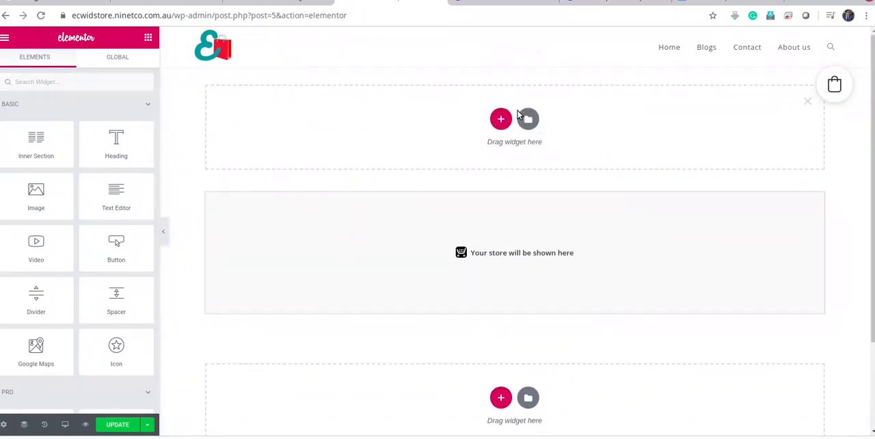
left_click(501, 120)
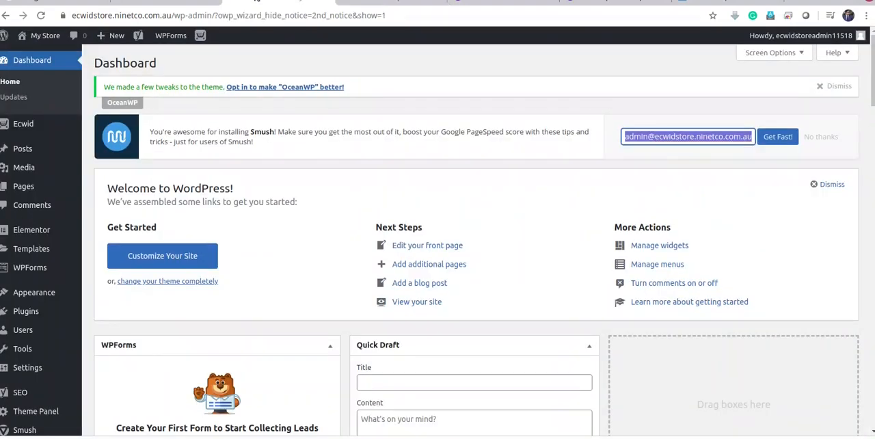
Find the Envato Elements – Photos & Elementor Templates plugin by searching for "envato", then install and activate it
left_click(14, 314)
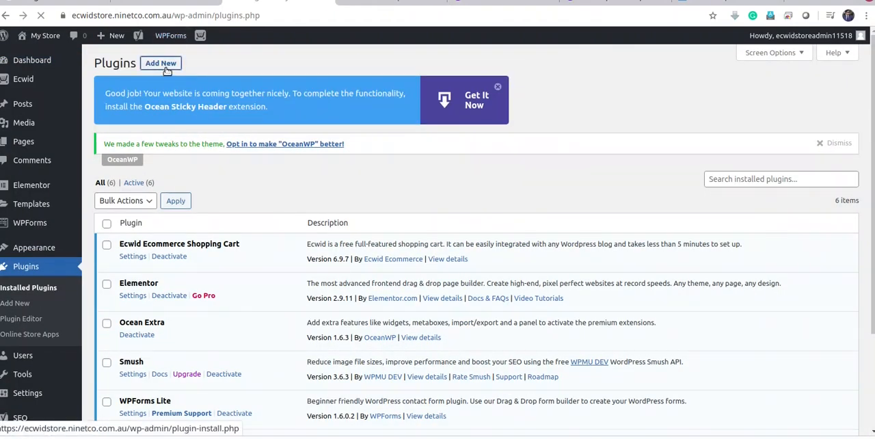
left_click(133, 63)
type("envato")
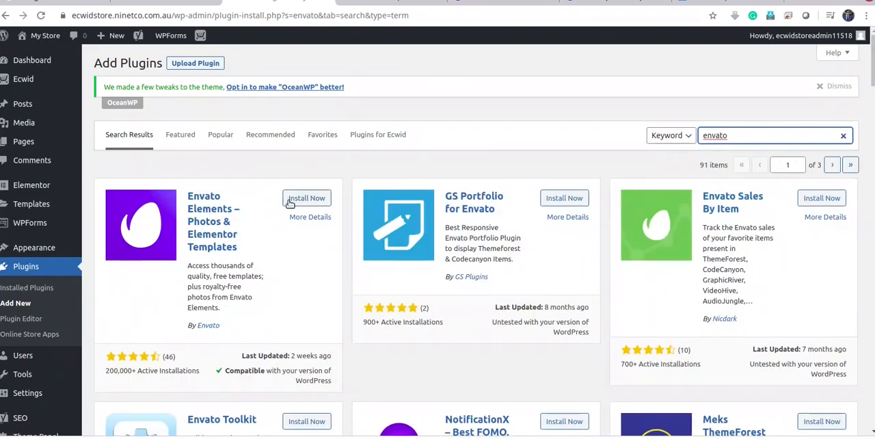
left_click(294, 199)
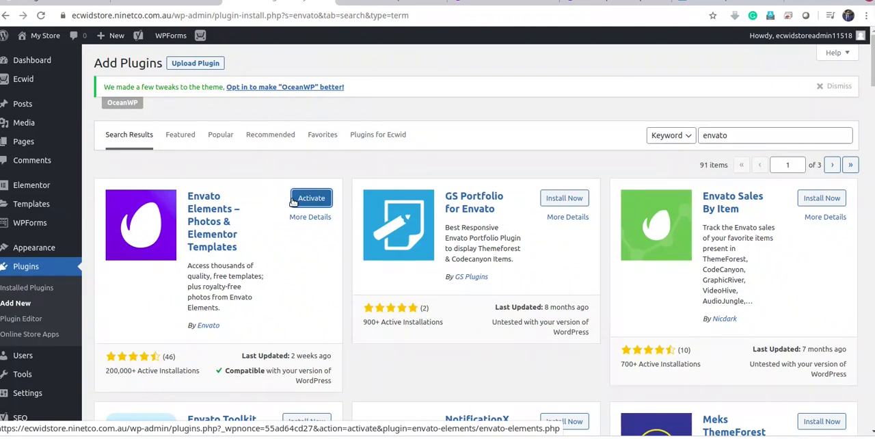
left_click(322, 201)
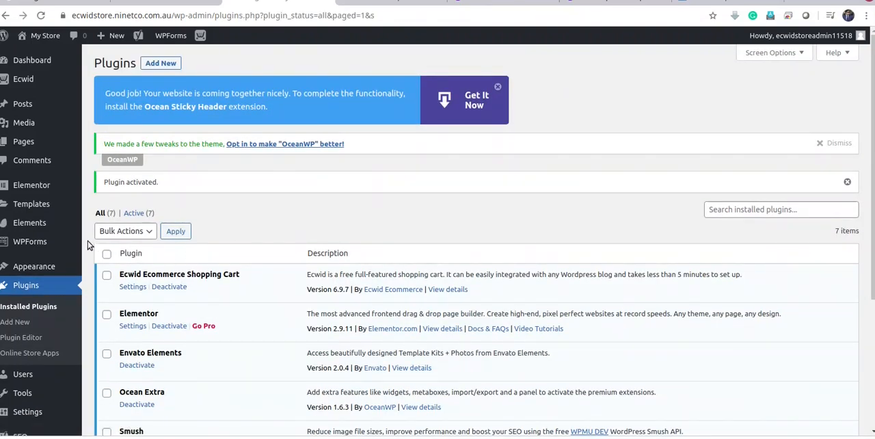
Return to the Store page's Elementor editor, dismiss the unfinished new section and reload the editor, discarding unsaved changes
left_click(391, 2)
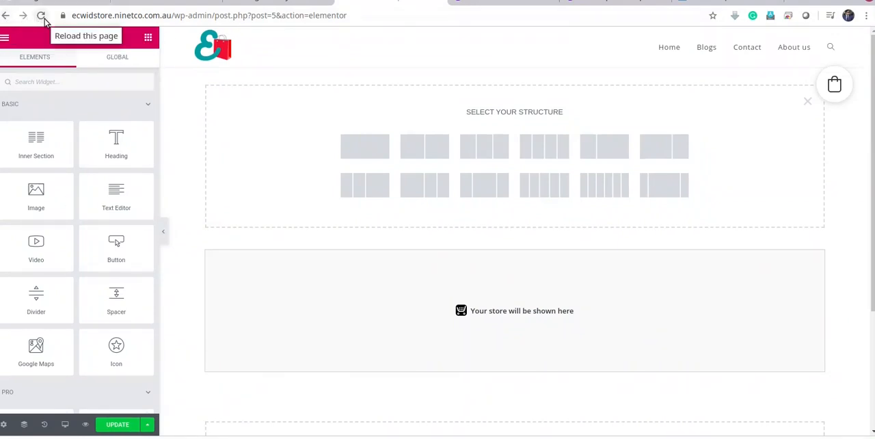
left_click(809, 102)
left_click(40, 15)
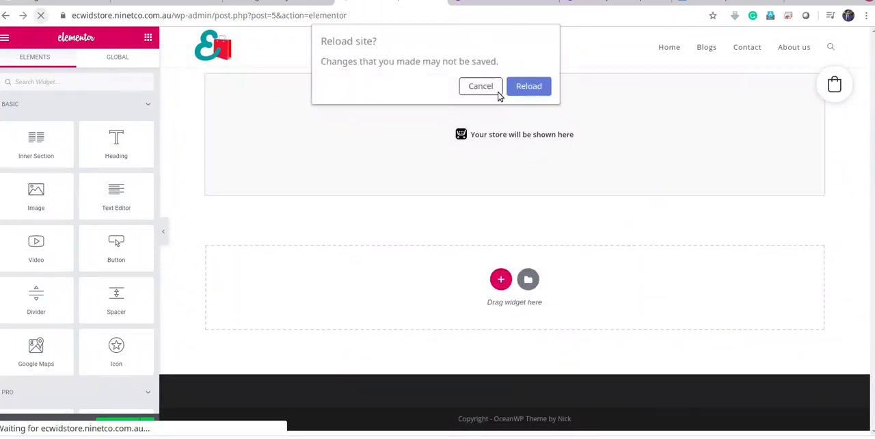
left_click(531, 86)
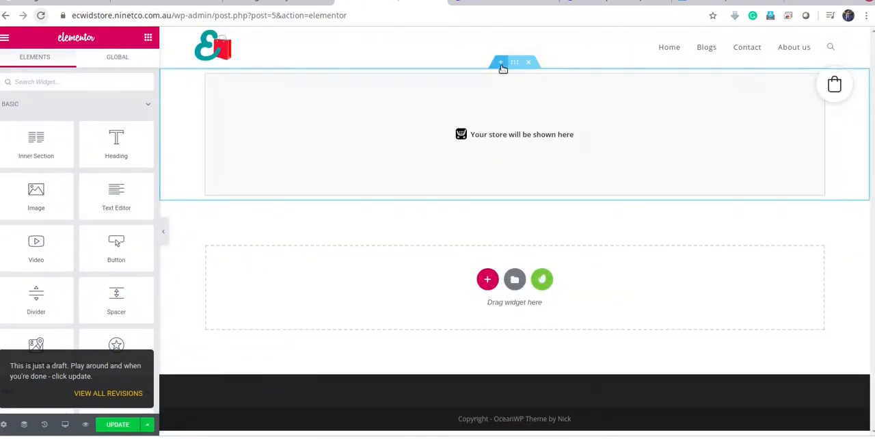
Start a new section above the store block and open the Hero category of Envato's Free Blocks for it
left_click(501, 64)
left_click(542, 118)
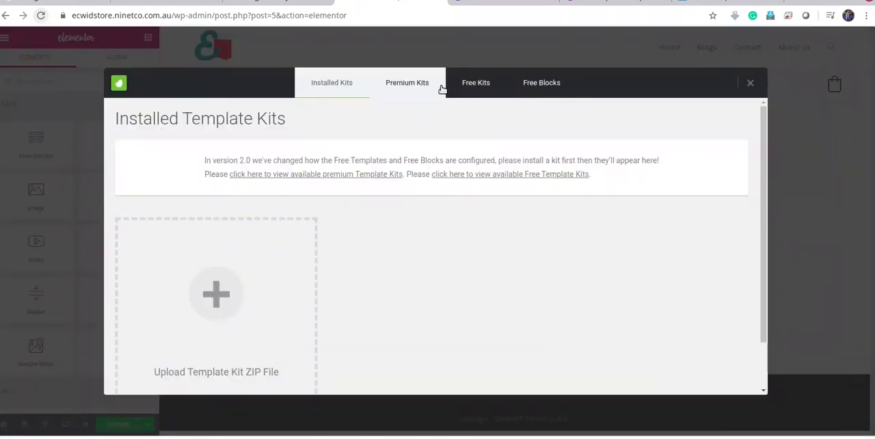
left_click(483, 90)
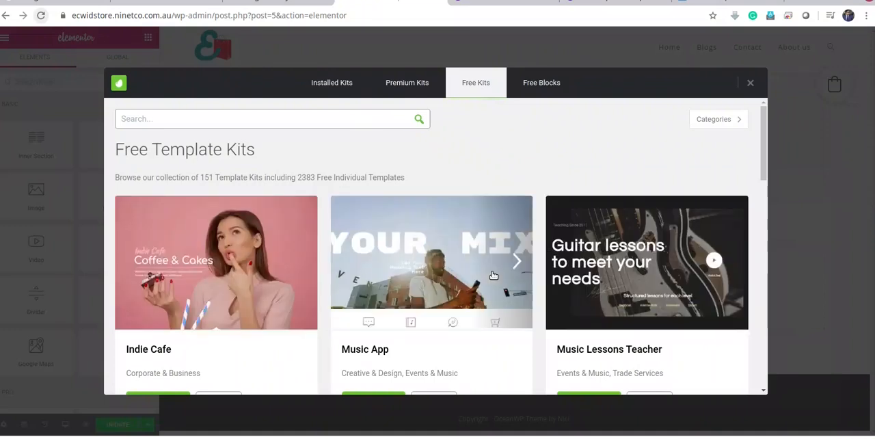
scroll(422, 258, "down", 2)
scroll(566, 299, "up", 2)
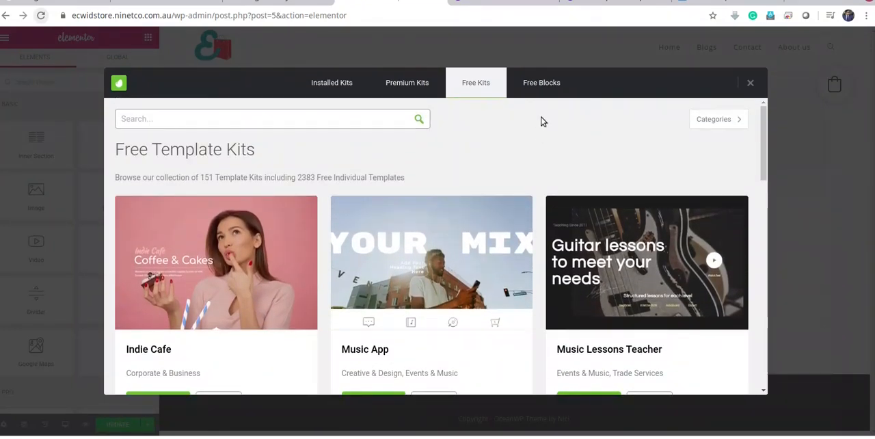
left_click(543, 83)
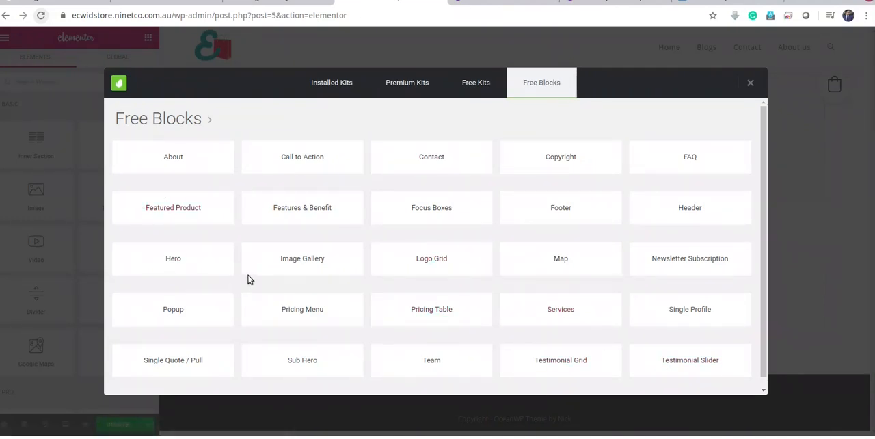
left_click(181, 261)
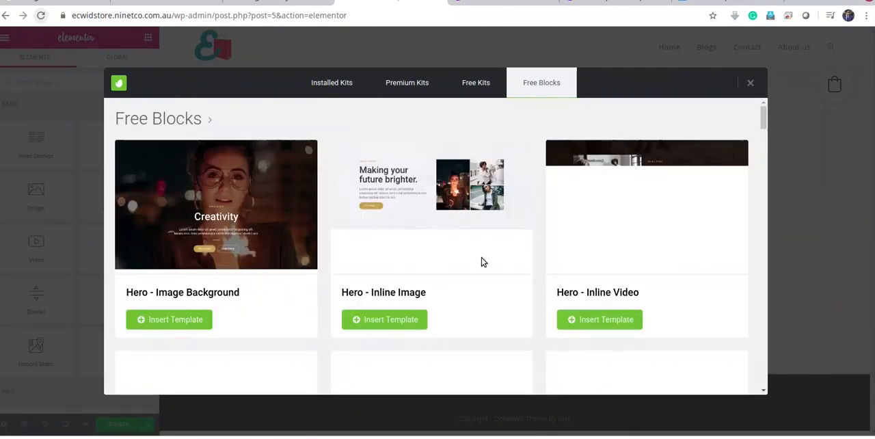
Browse the Hero blocks and insert the purple Hero - Inline Video template showing a "Main Heading" box beside the skateboarders' video
scroll(586, 292, "down", 3)
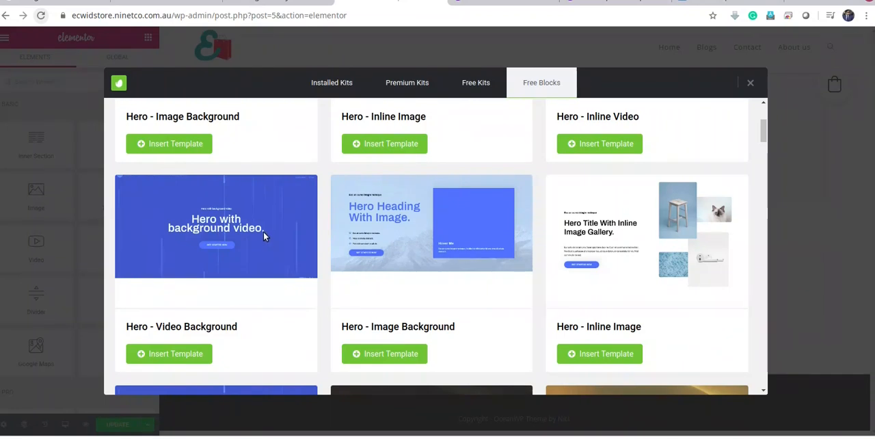
scroll(264, 231, "down", 1)
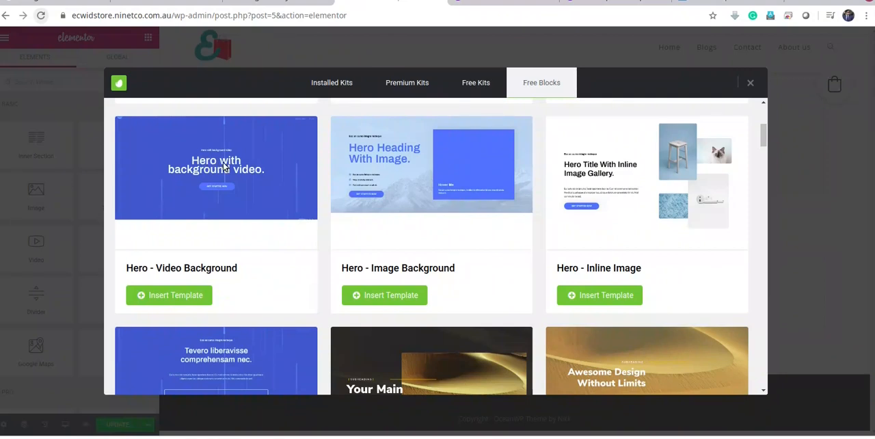
scroll(232, 169, "down", 2)
scroll(234, 171, "down", 4)
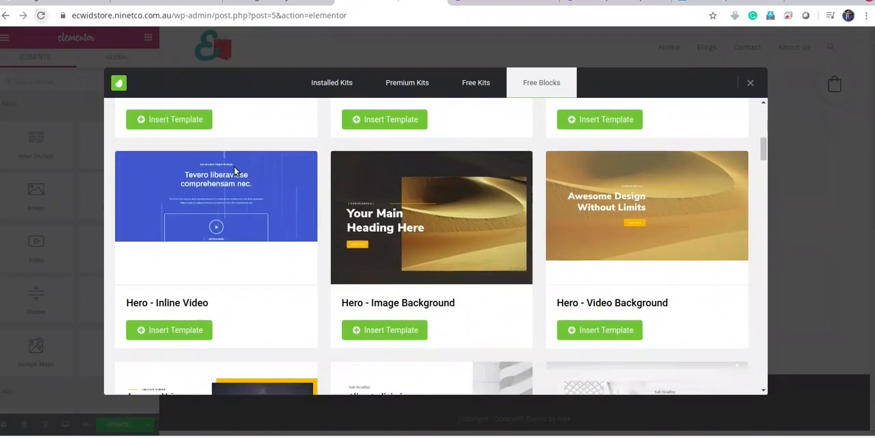
scroll(234, 172, "down", 4)
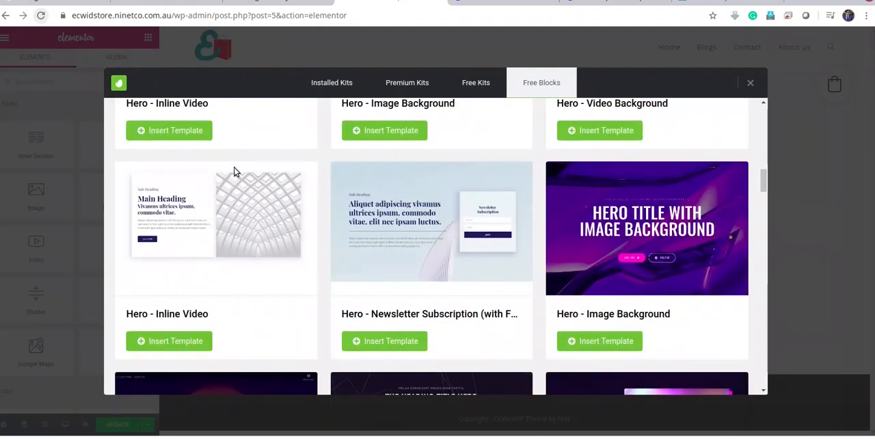
scroll(340, 272, "up", 1)
scroll(340, 273, "down", 2)
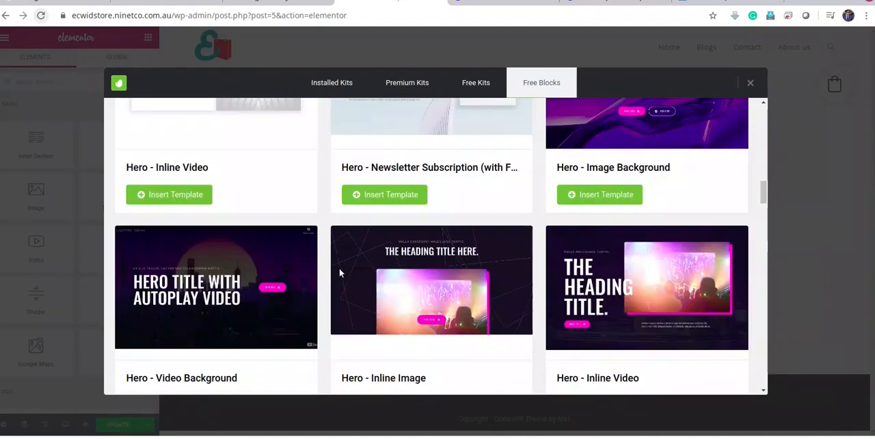
scroll(348, 272, "down", 1)
scroll(348, 275, "down", 6)
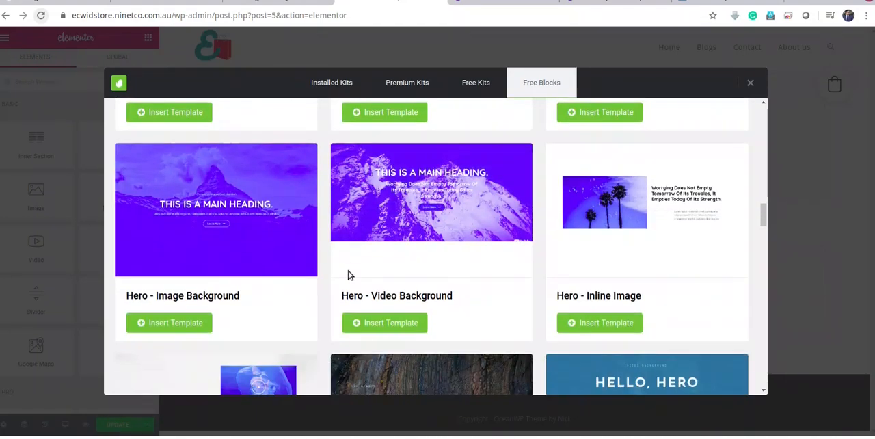
scroll(348, 274, "down", 4)
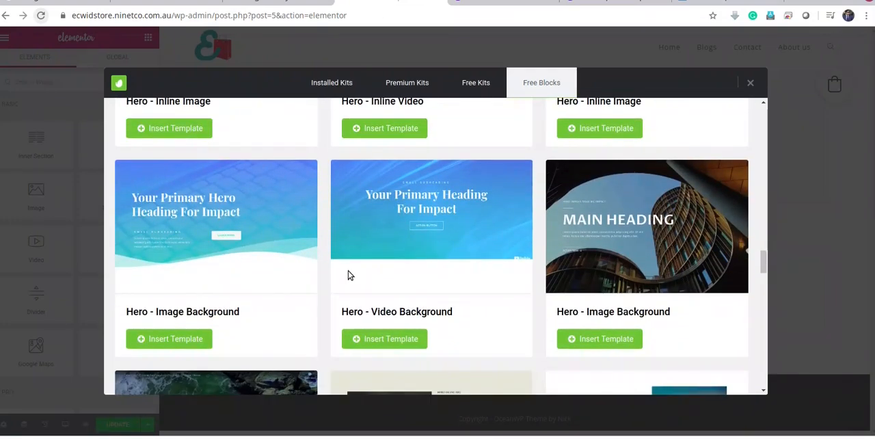
scroll(348, 275, "down", 2)
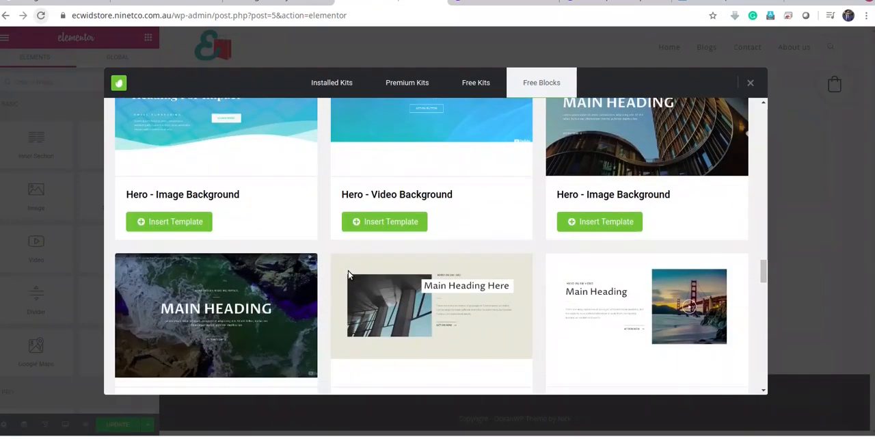
scroll(348, 274, "up", 2)
scroll(348, 274, "down", 2)
scroll(349, 274, "down", 3)
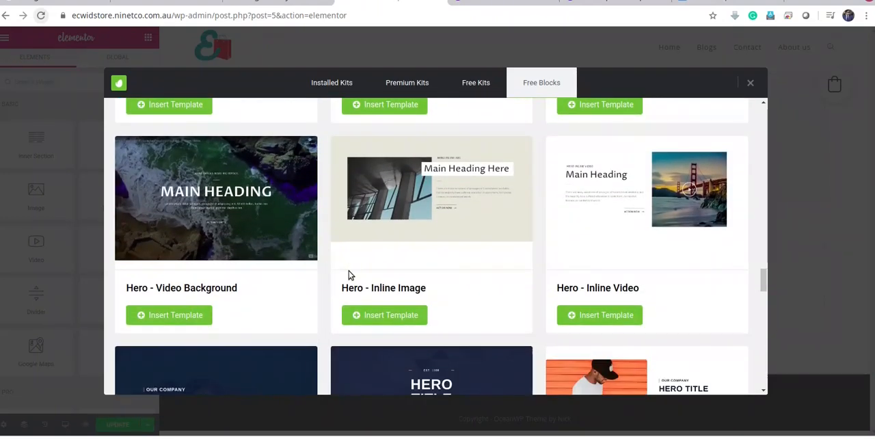
scroll(348, 275, "down", 4)
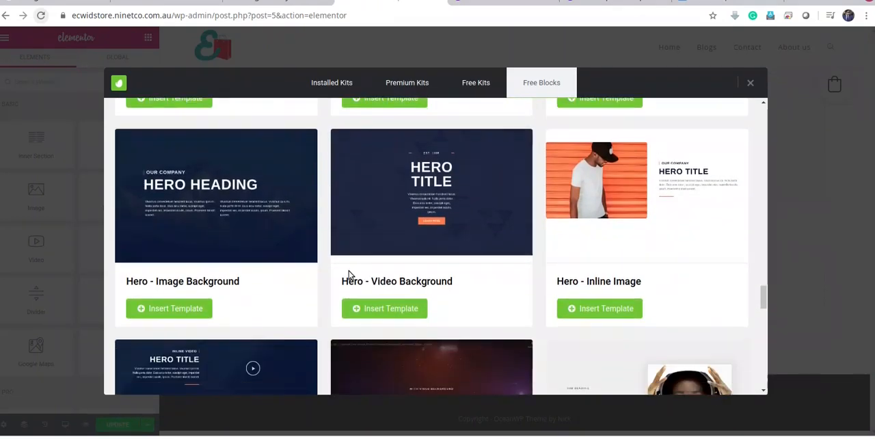
scroll(348, 275, "down", 6)
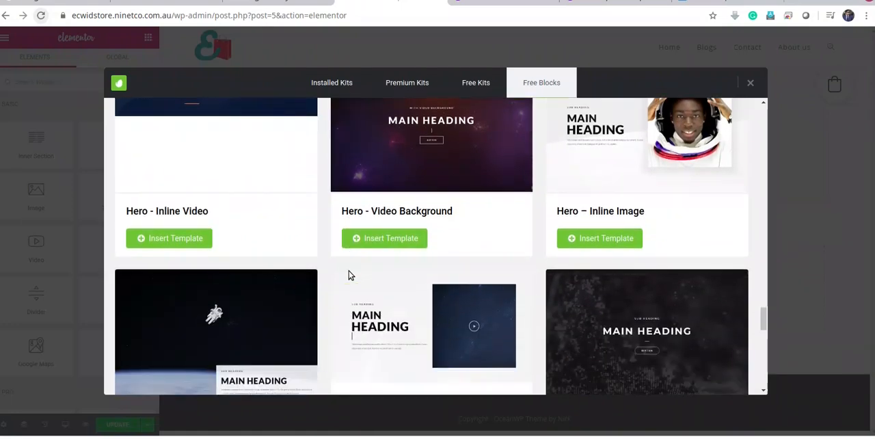
scroll(348, 275, "down", 2)
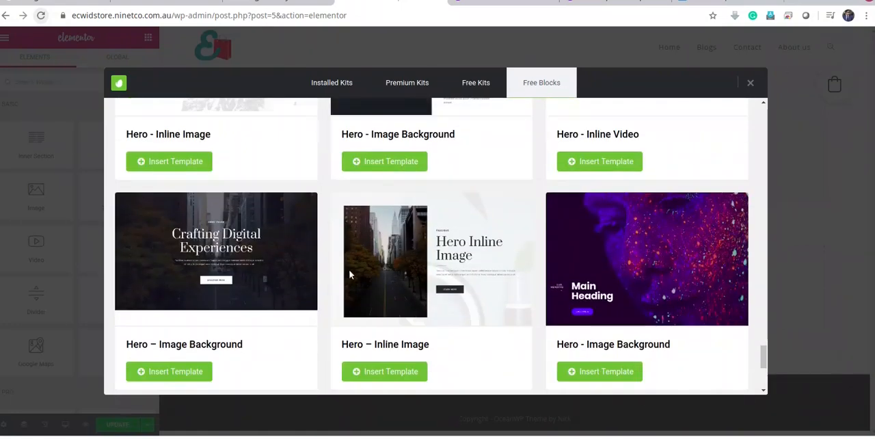
scroll(441, 363, "down", 3)
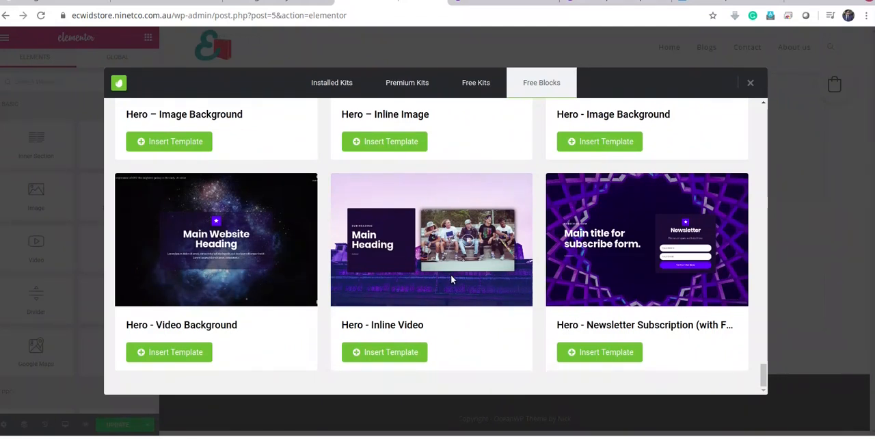
left_click(386, 352)
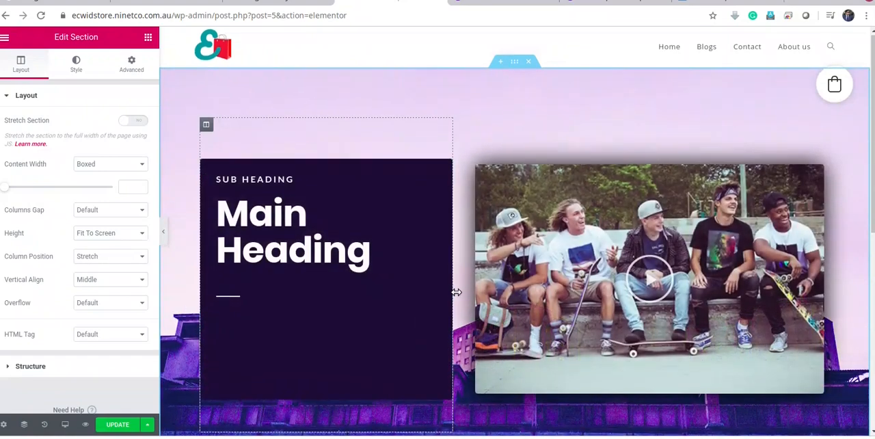
scroll(453, 293, "down", 4)
scroll(456, 295, "up", 3)
scroll(484, 306, "up", 1)
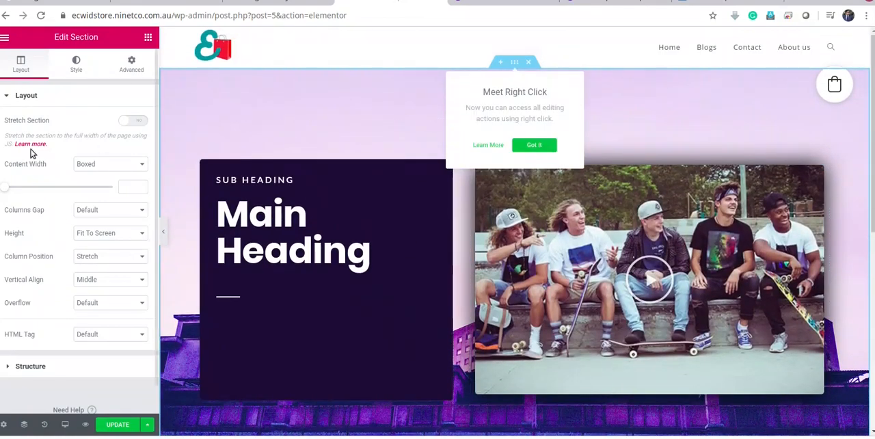
Stretch the new hero section to the full page width and change its height mode to Min Height
left_click(132, 121)
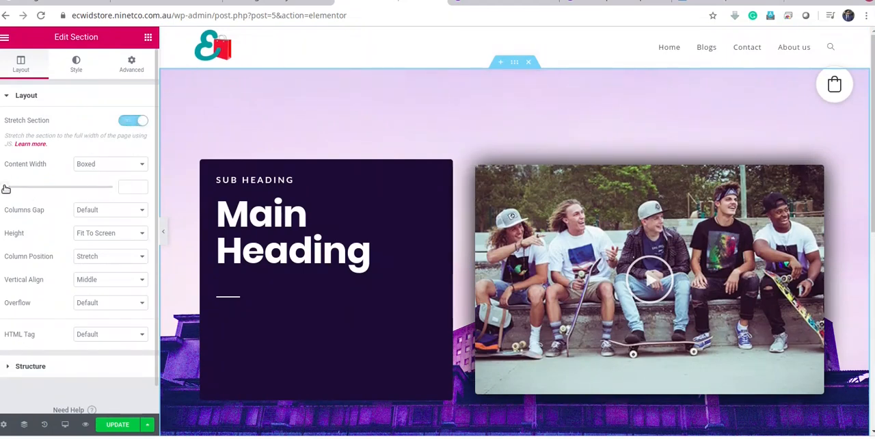
left_click(99, 235)
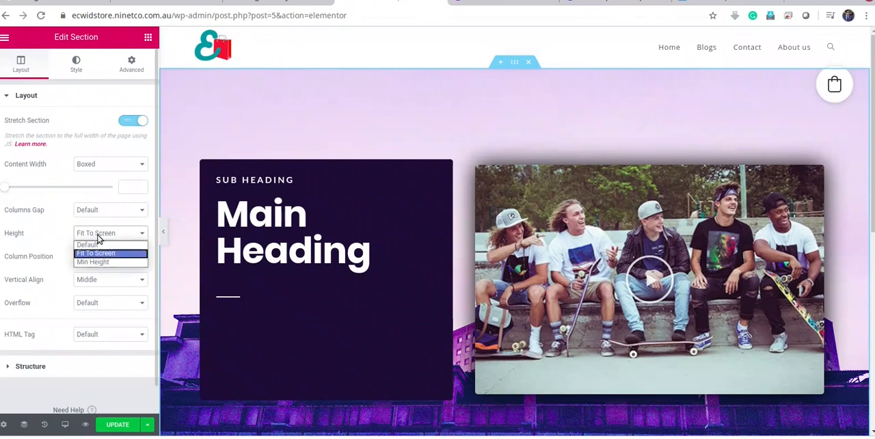
left_click(96, 263)
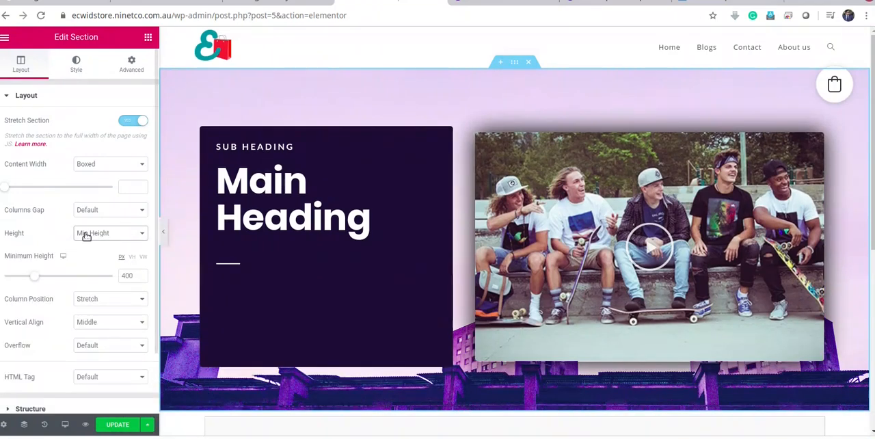
Set the hero section's minimum height to 480 px and update the page
left_click_drag(39, 280, 29, 280)
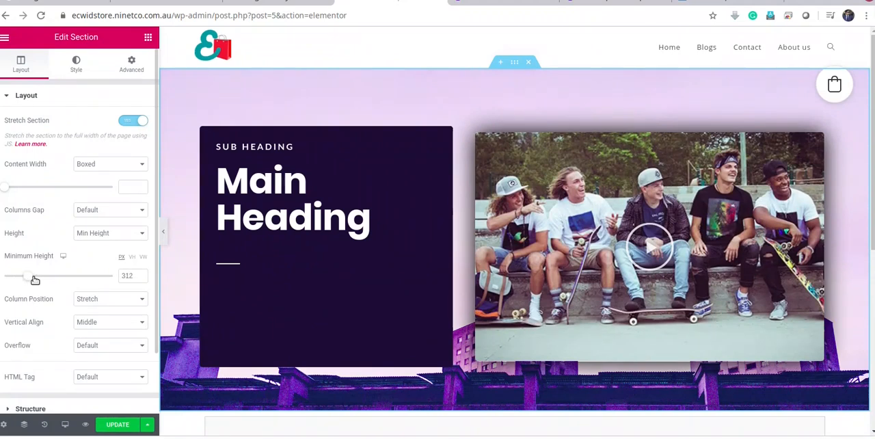
left_click_drag(41, 280, 45, 284)
left_click(140, 274)
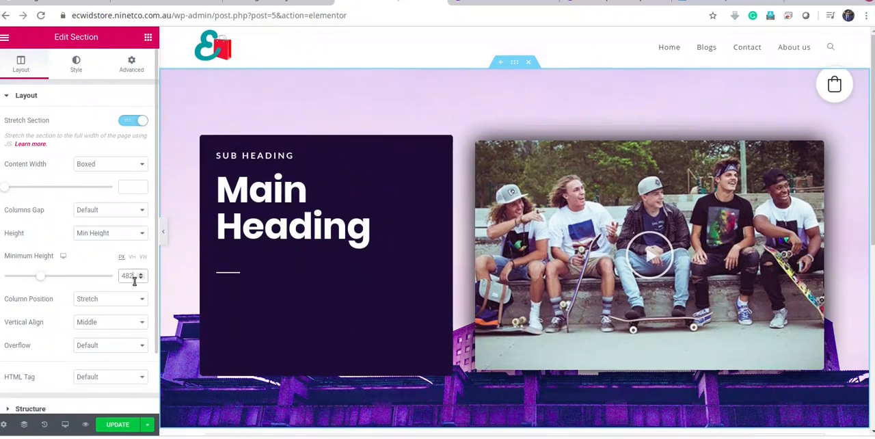
left_click(141, 279)
left_click(140, 278)
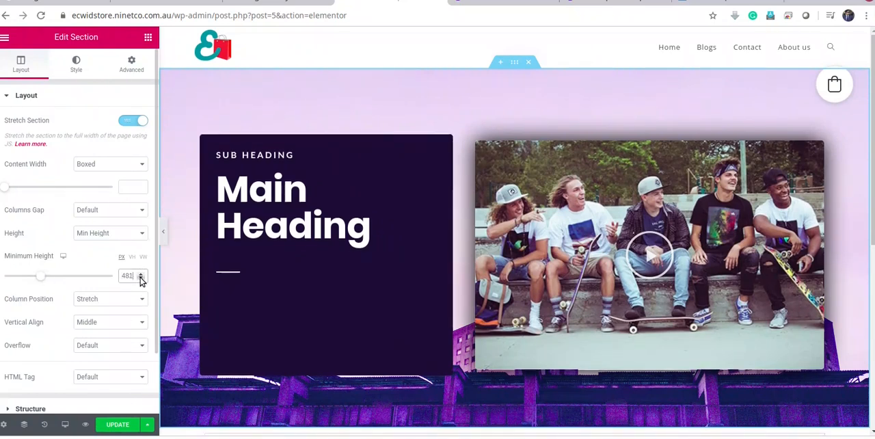
left_click(118, 424)
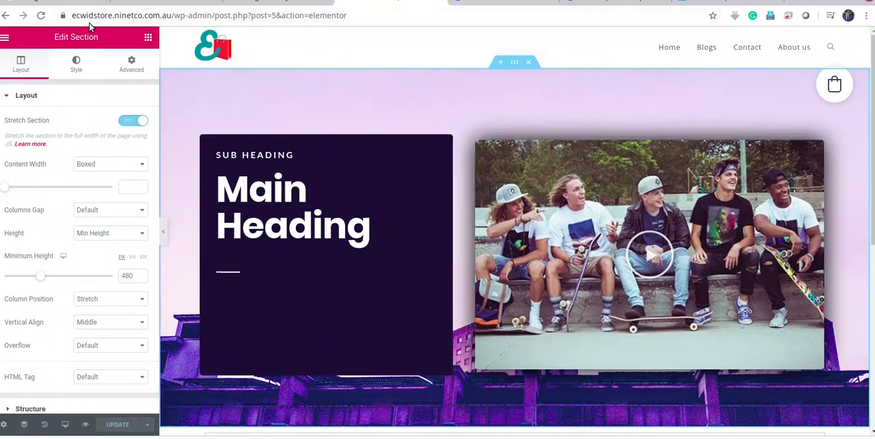
Open the live site in a new tab from the WordPress admin and examine the hero section and the product grid below it
left_click(293, 4)
right_click(37, 60)
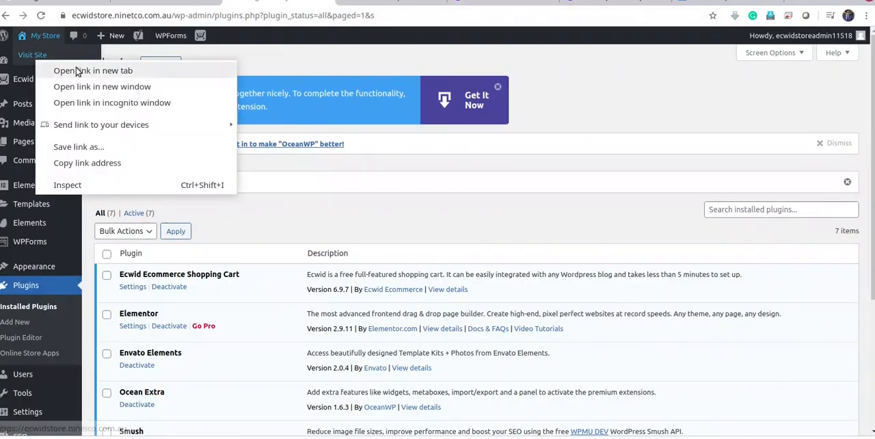
left_click(77, 71)
left_click(431, 2)
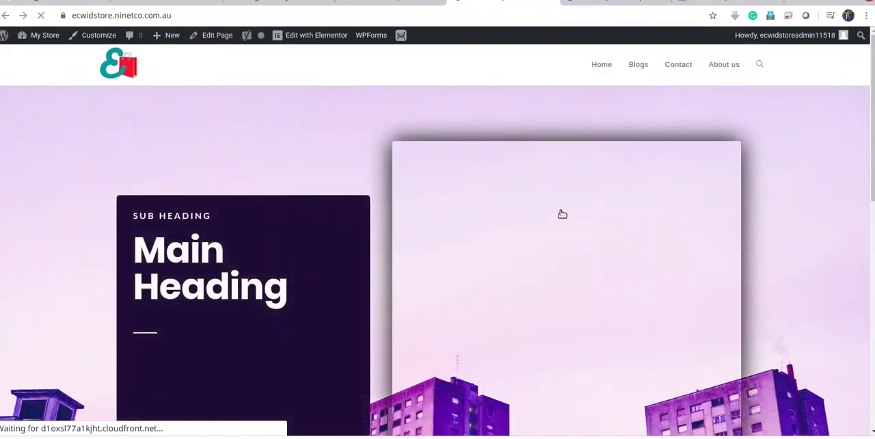
scroll(563, 212, "down", 4)
scroll(578, 221, "down", 5)
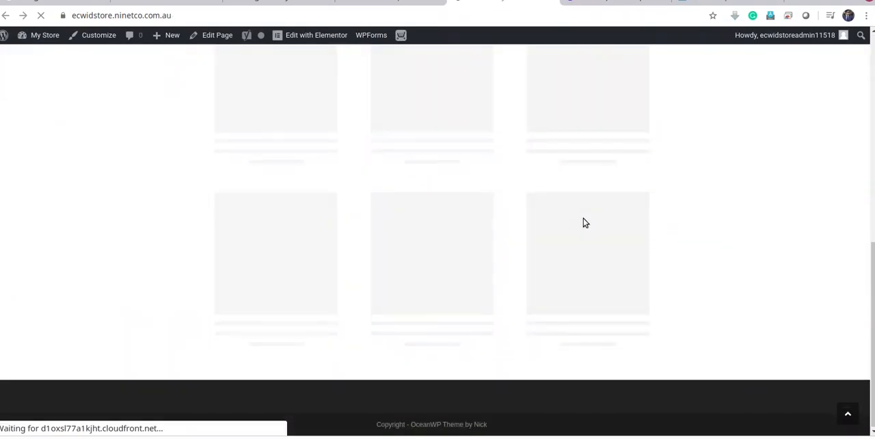
scroll(582, 222, "up", 10)
scroll(585, 222, "down", 1)
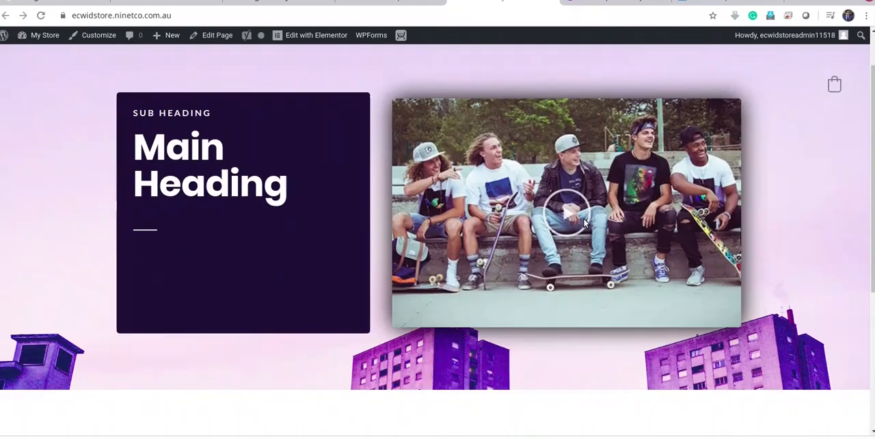
scroll(660, 167, "down", 2)
scroll(660, 168, "down", 7)
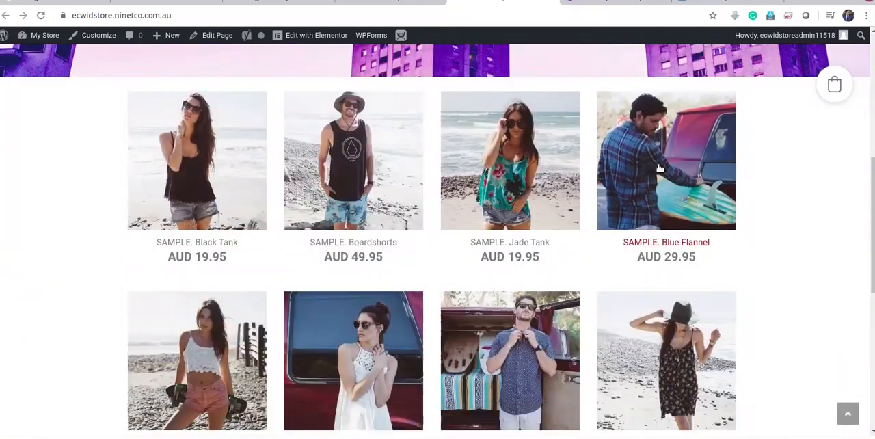
scroll(660, 167, "up", 5)
scroll(660, 168, "up", 5)
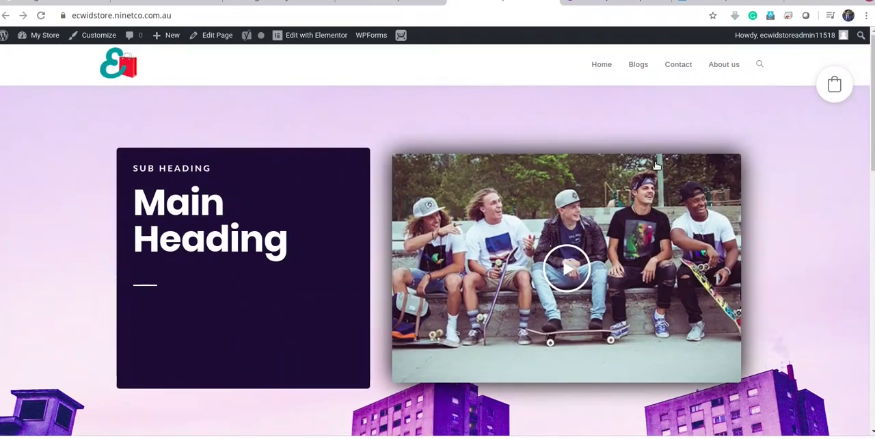
scroll(655, 164, "down", 3)
scroll(655, 161, "up", 3)
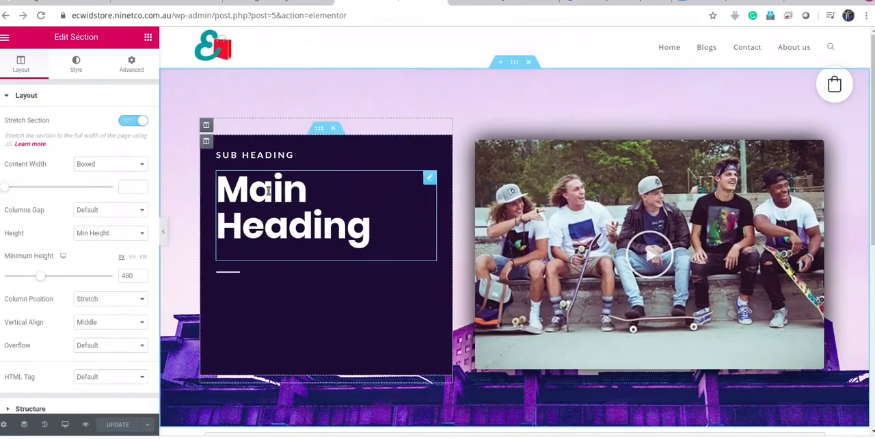
Return to the Store page's Elementor editor and change the hero's main heading to "New Arrivals"
left_click(346, 209)
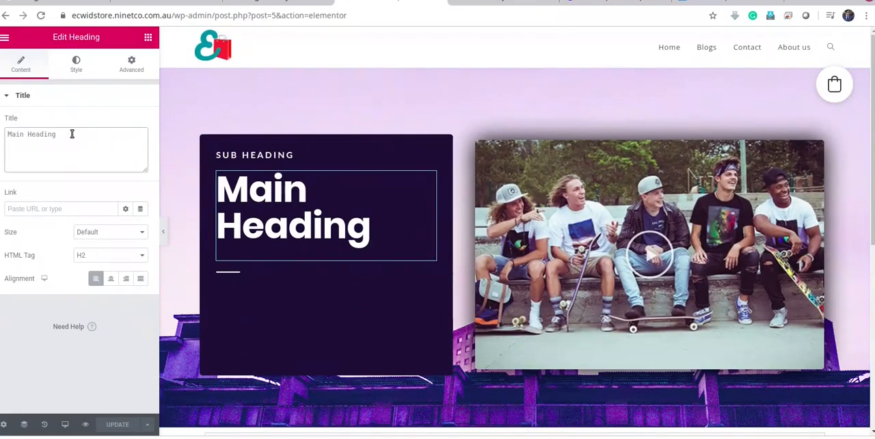
left_click_drag(72, 134, 1, 130)
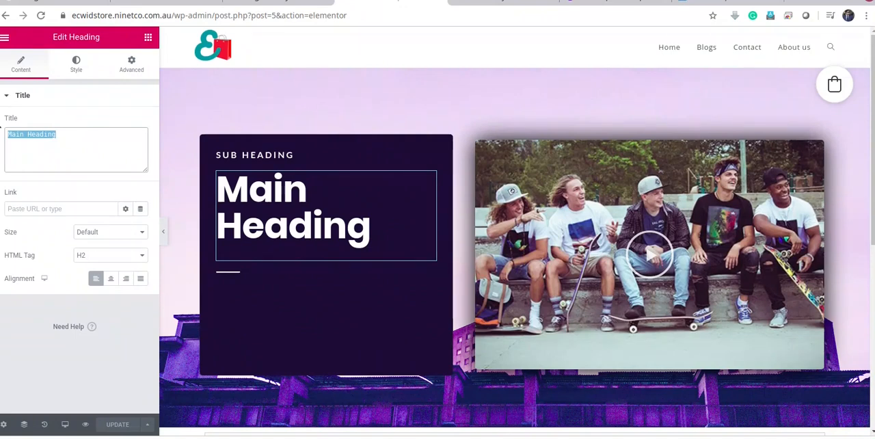
type("New A")
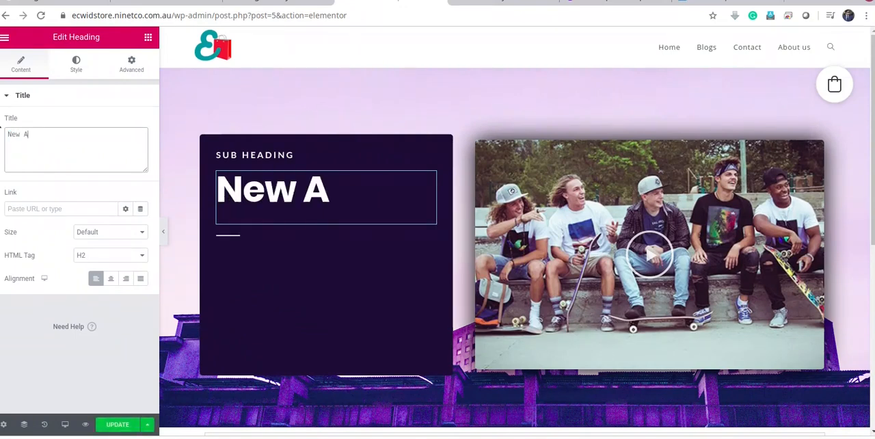
type("rrivals")
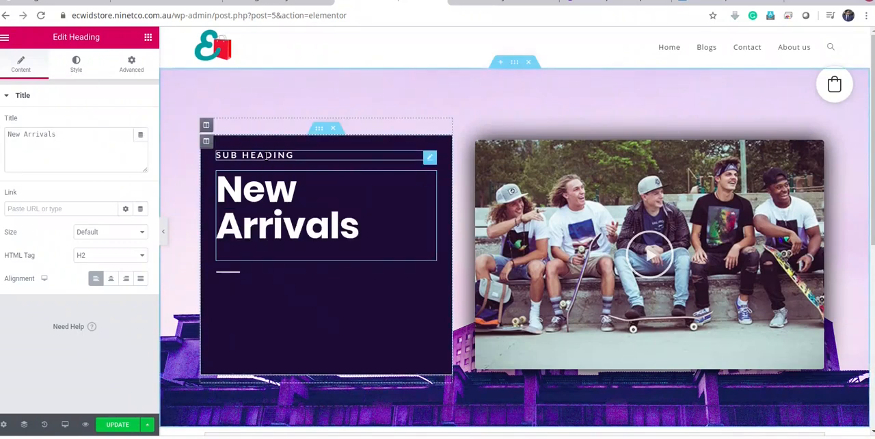
Change the sub heading above "New Arrivals" in the hero's dark box to "Shop with confidence"
left_click(294, 155)
left_click_drag(69, 134, 6, 134)
type("Sh")
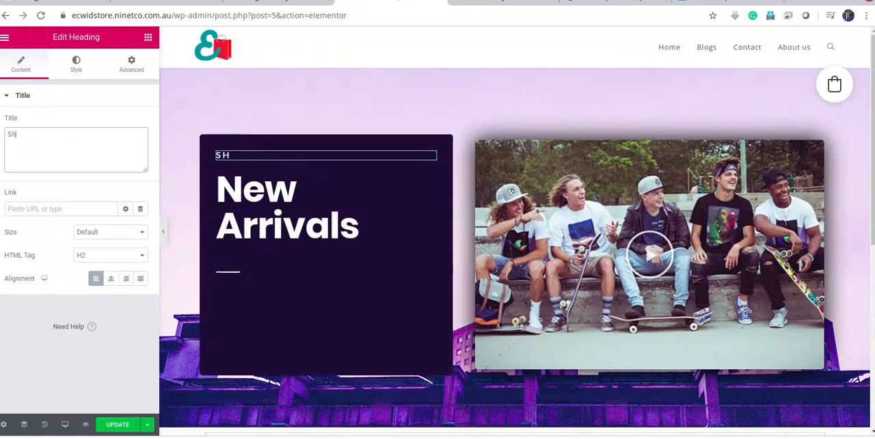
type("op with con")
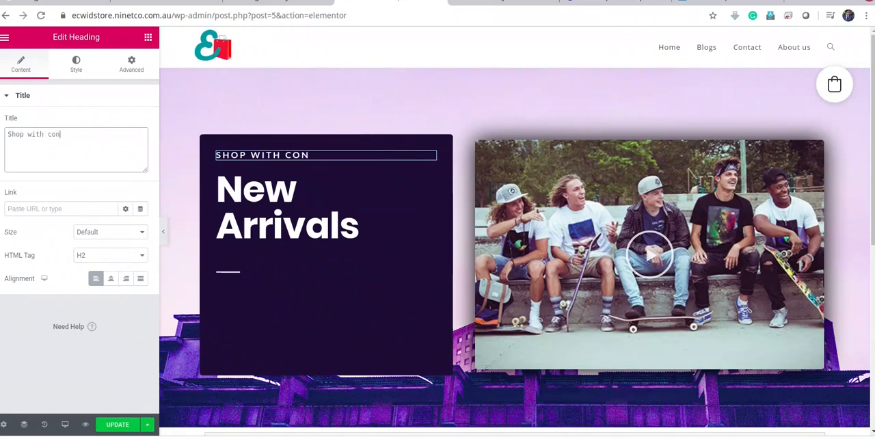
type("fidence")
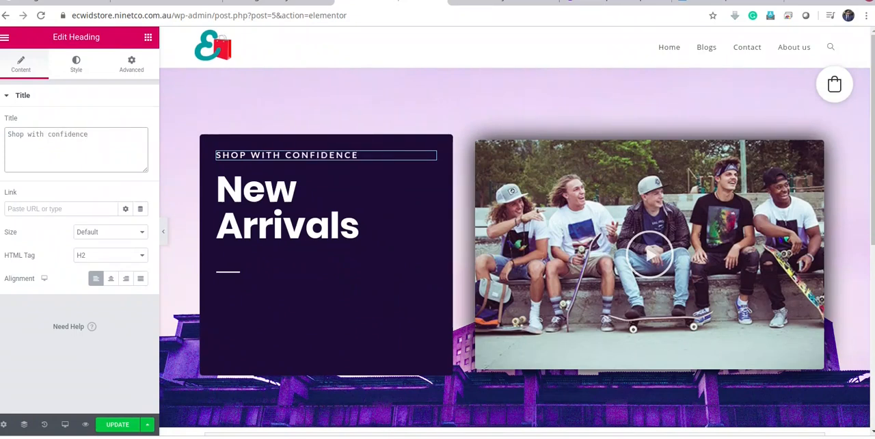
Add a Button widget directly below the hero's dark box and align it to the right
left_click(273, 276)
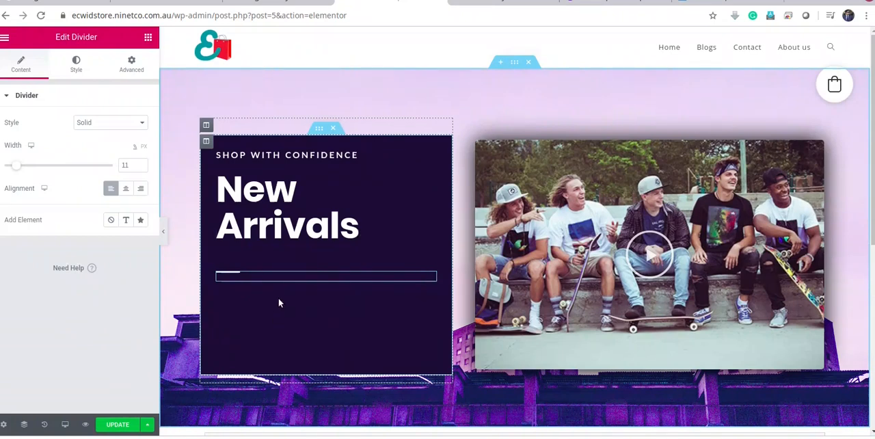
left_click(147, 39)
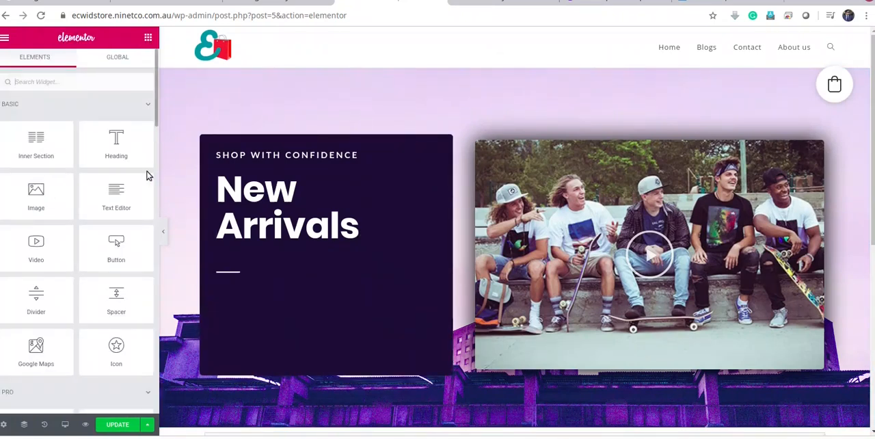
left_click_drag(112, 267, 288, 342)
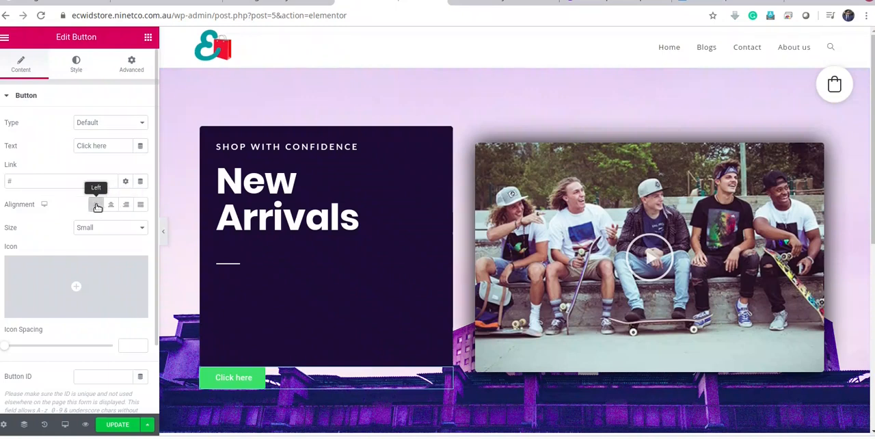
left_click(126, 204)
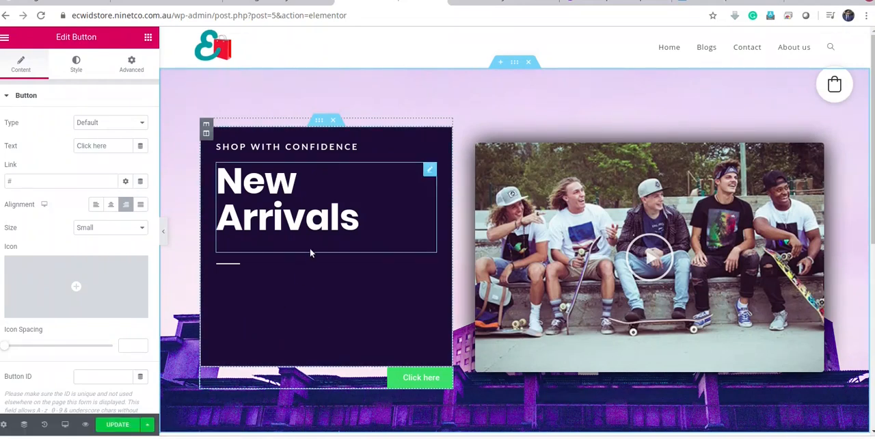
left_click(320, 122)
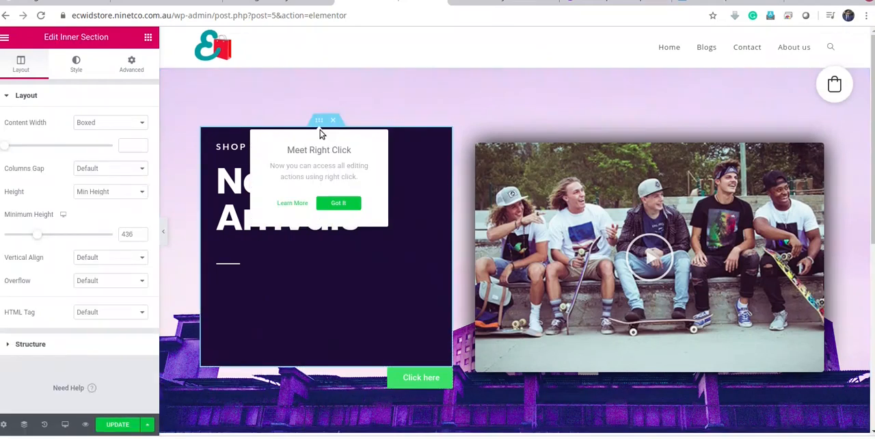
left_click(376, 316)
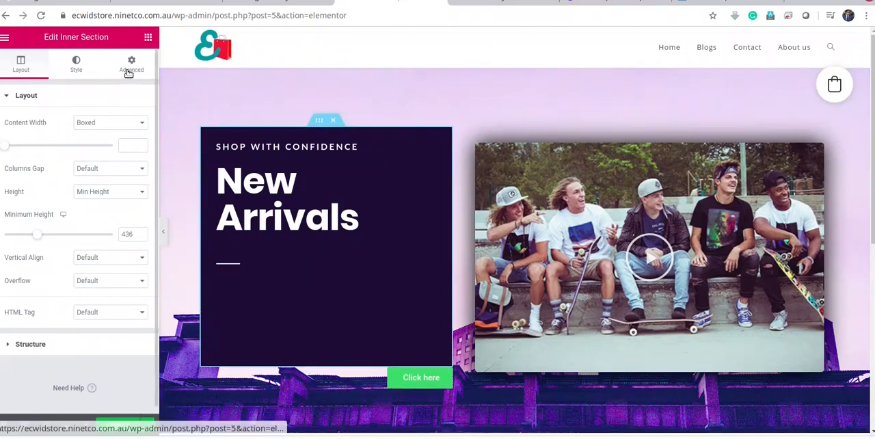
left_click(132, 66)
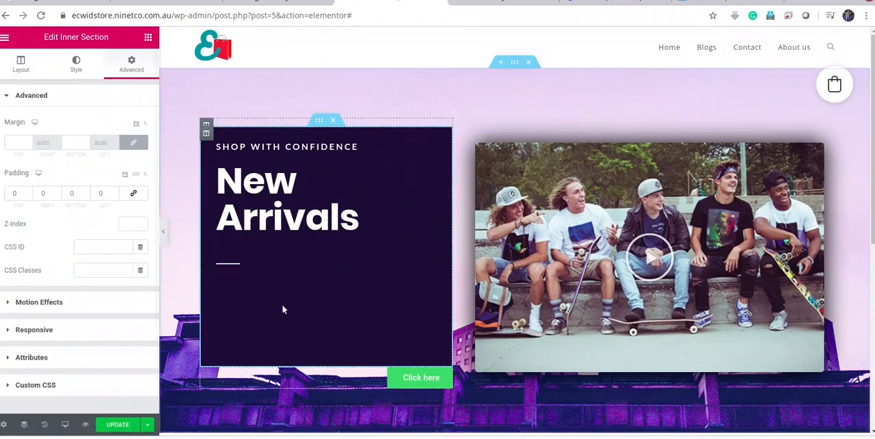
Set the top margin of the divider below the "New Arrivals" heading to 0 px
left_click(263, 248)
left_click(233, 269)
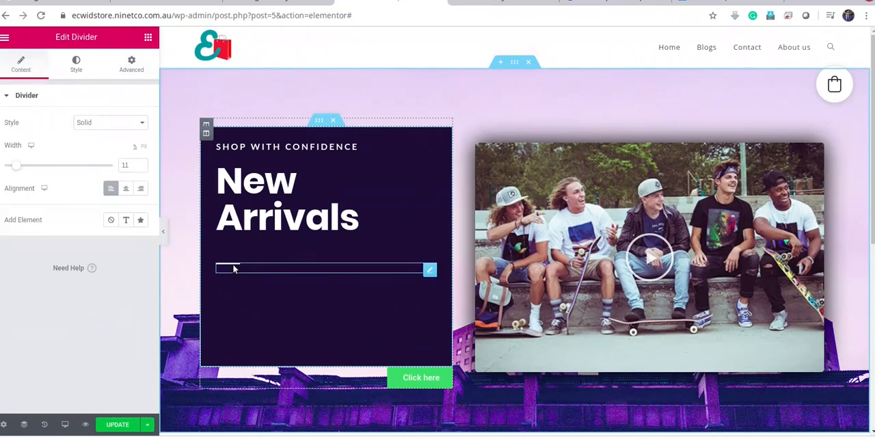
left_click(134, 67)
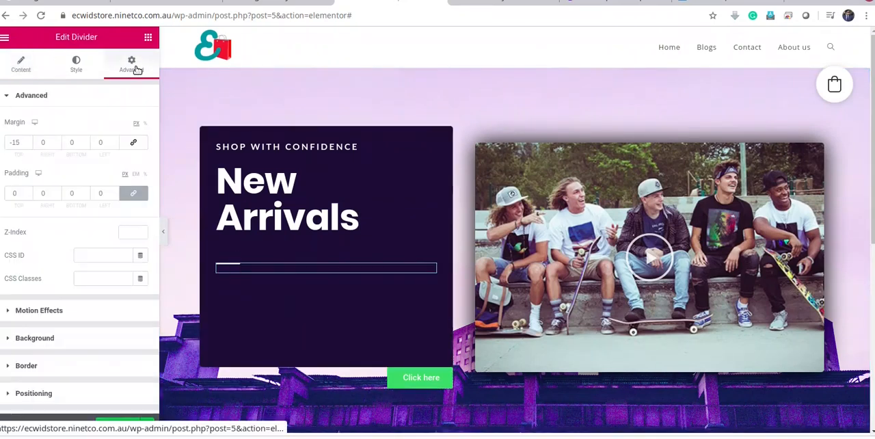
left_click(28, 140)
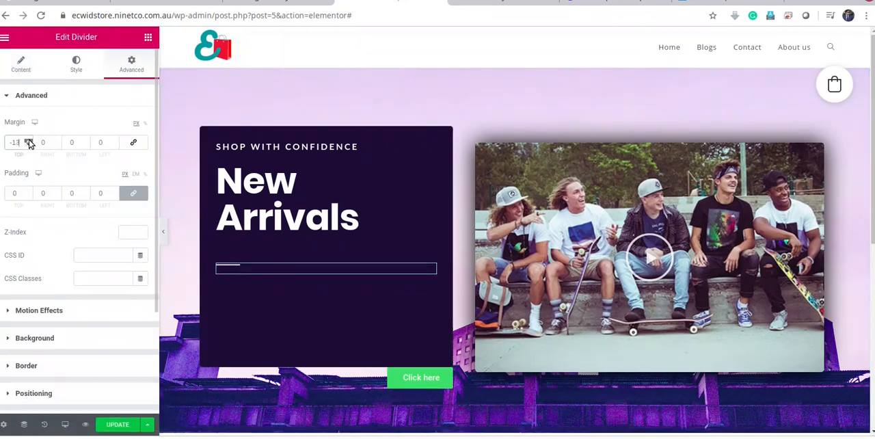
left_click(29, 141)
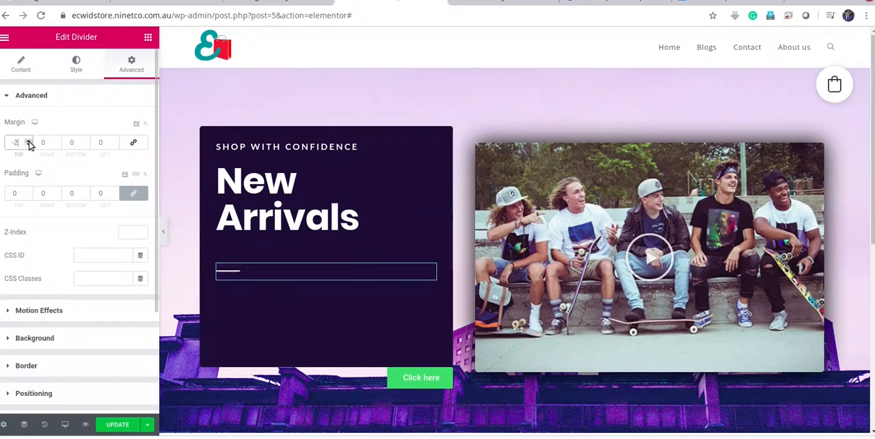
left_click(29, 141)
left_click(29, 140)
left_click(28, 140)
left_click(29, 144)
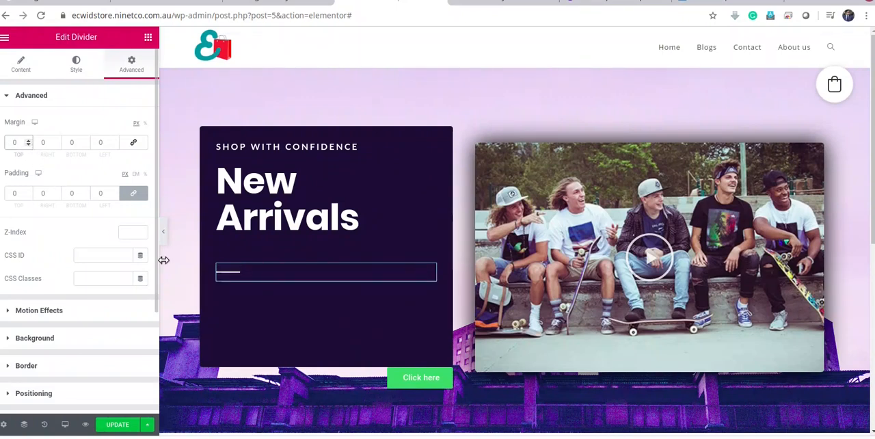
Reduce the bottom margin of the "New Arrivals" heading to -13 px to bring the divider closer
left_click(324, 212)
left_click(131, 65)
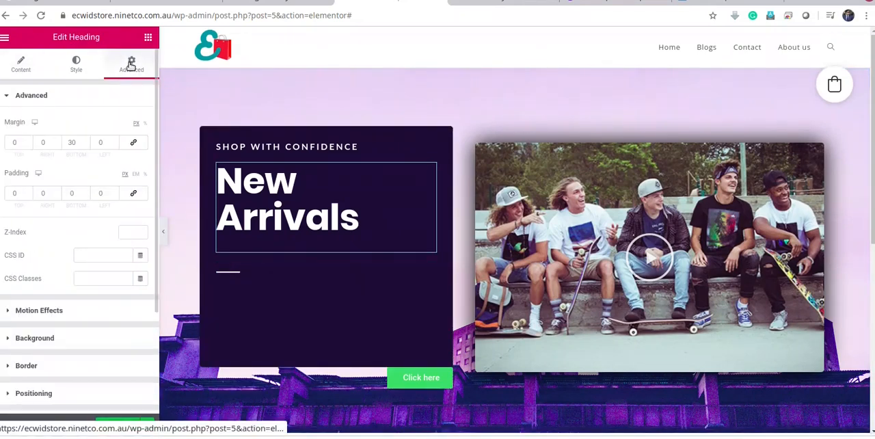
left_click(87, 142)
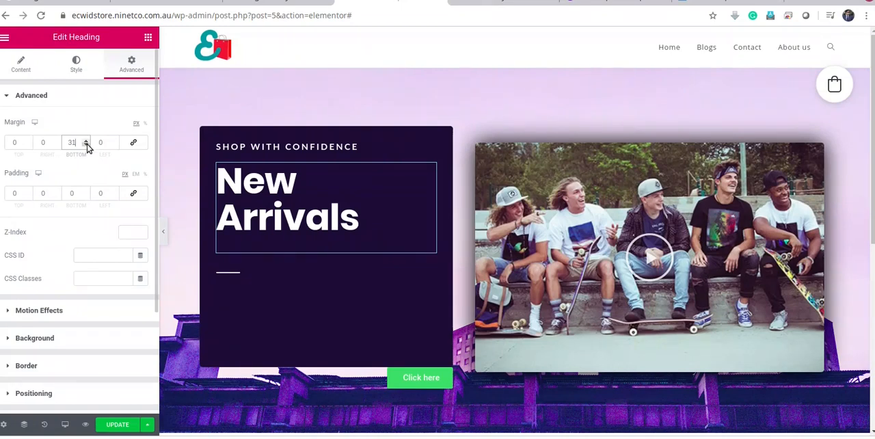
left_click(87, 144)
left_click(87, 144)
left_click(87, 144)
left_click(87, 145)
left_click(87, 144)
left_click(87, 144)
left_click(87, 144)
left_click_drag(87, 144, 87, 144)
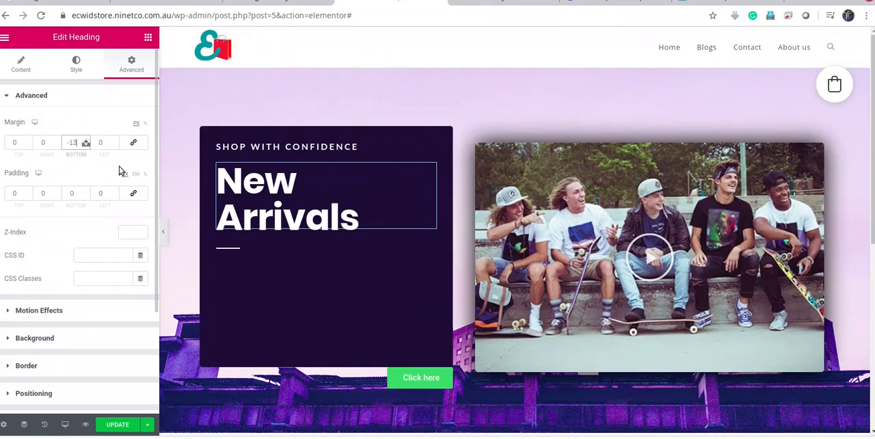
Unlink the new button's margin values and set its top margin to -41 px, moving it up into the dark box
left_click(400, 378)
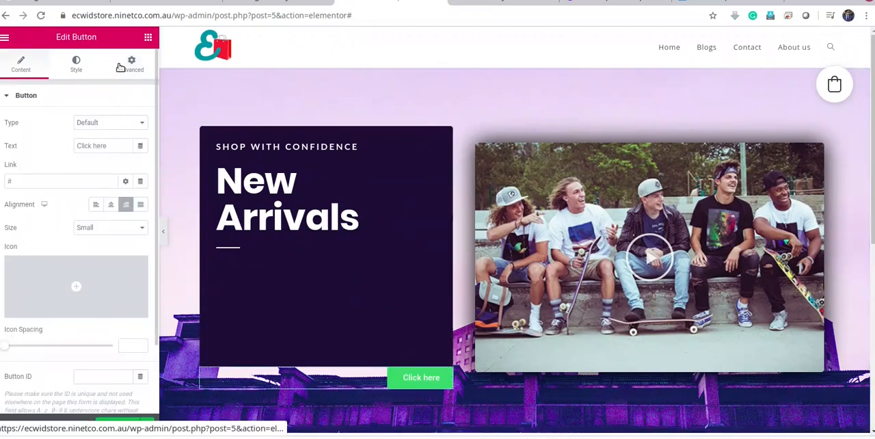
left_click(132, 65)
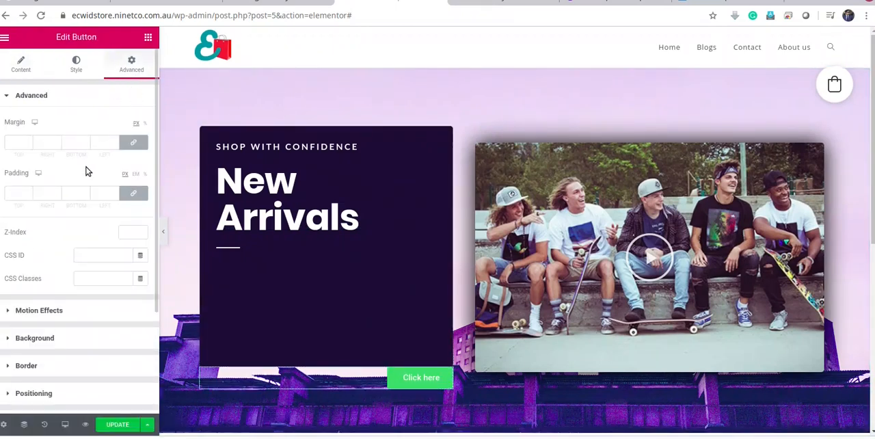
left_click(132, 145)
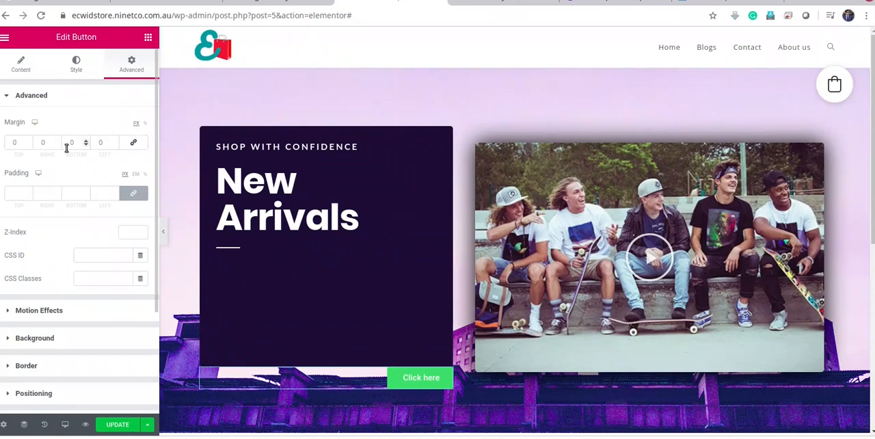
left_click(29, 145)
left_click_drag(29, 144, 30, 144)
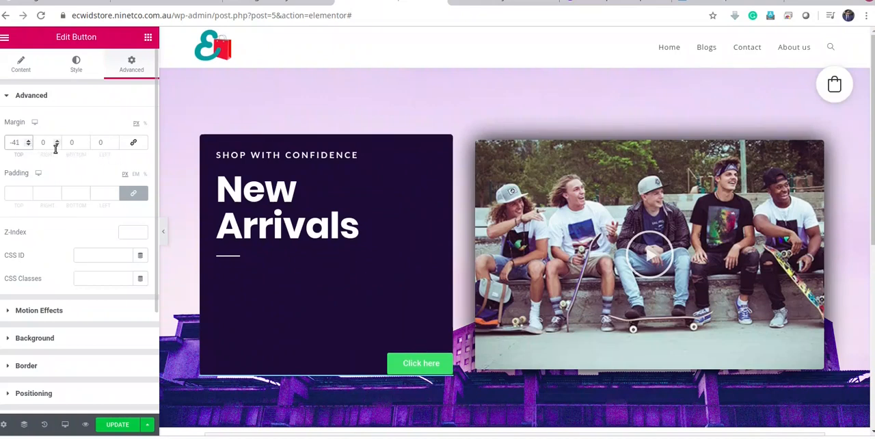
Set the button's right margin to 20 px to move it in from the dark box's right edge
left_click(57, 146)
left_click(57, 145)
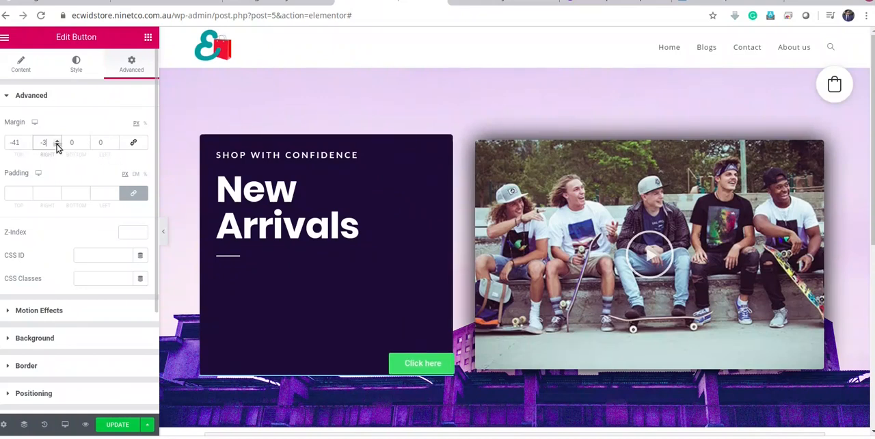
left_click(59, 141)
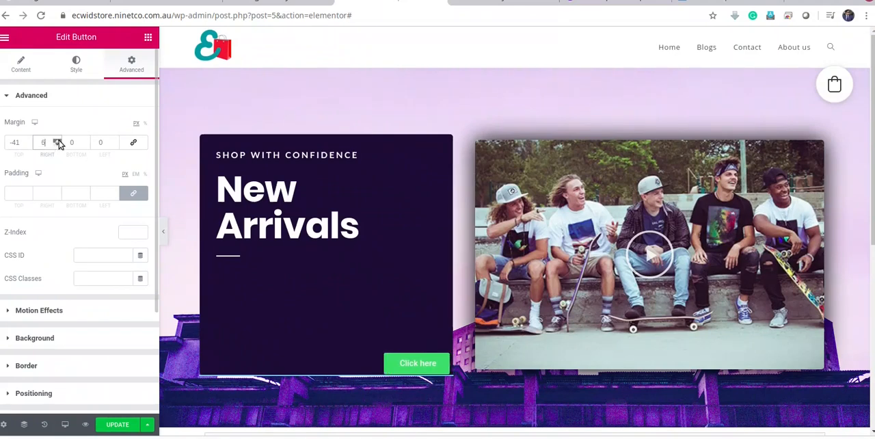
left_click(59, 140)
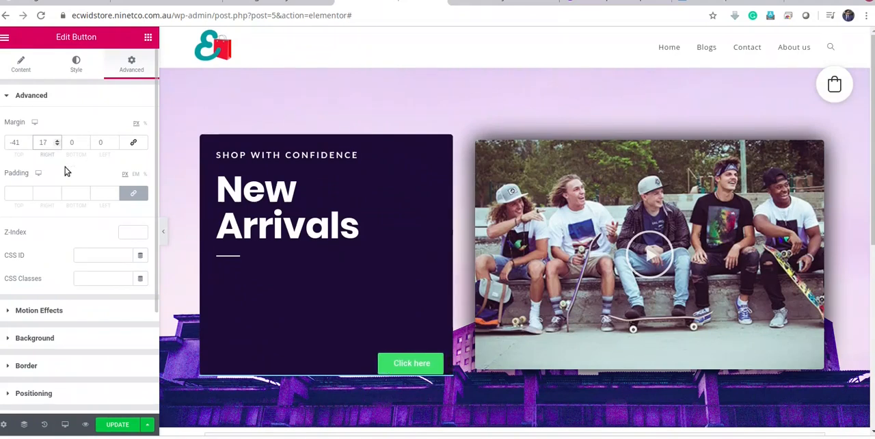
left_click(56, 140)
left_click(57, 140)
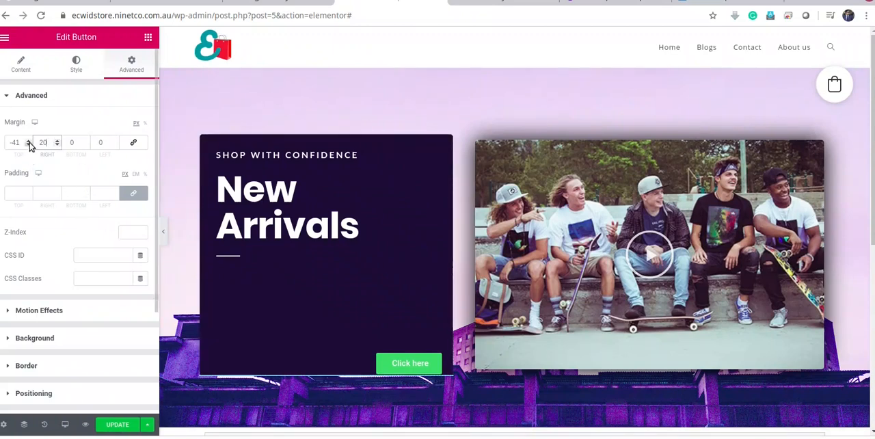
Raise the button slightly by setting its top margin to -47 px
left_click(29, 145)
left_click(28, 144)
left_click(29, 144)
left_click(28, 145)
left_click(28, 145)
left_click(29, 145)
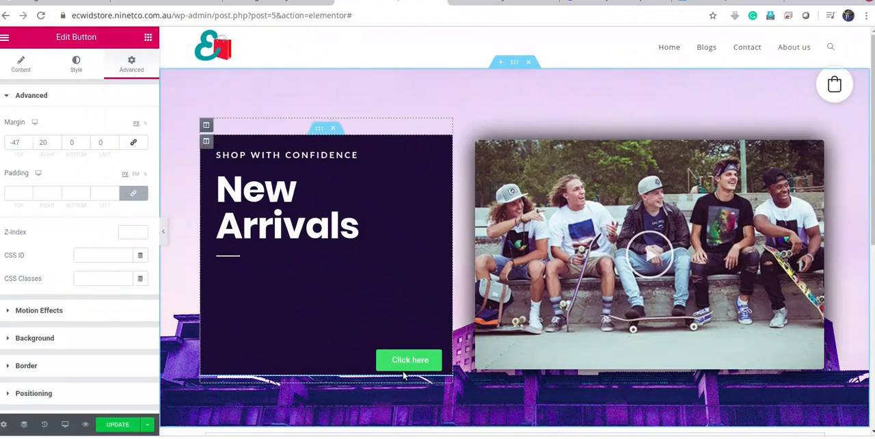
Change the button's text to "Shop Now" and go to its link setting
left_click(21, 63)
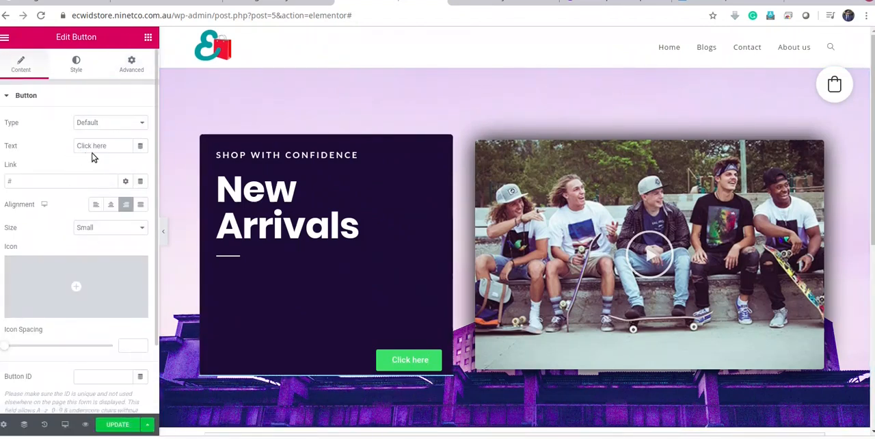
left_click_drag(107, 146, 58, 147)
type("Sho")
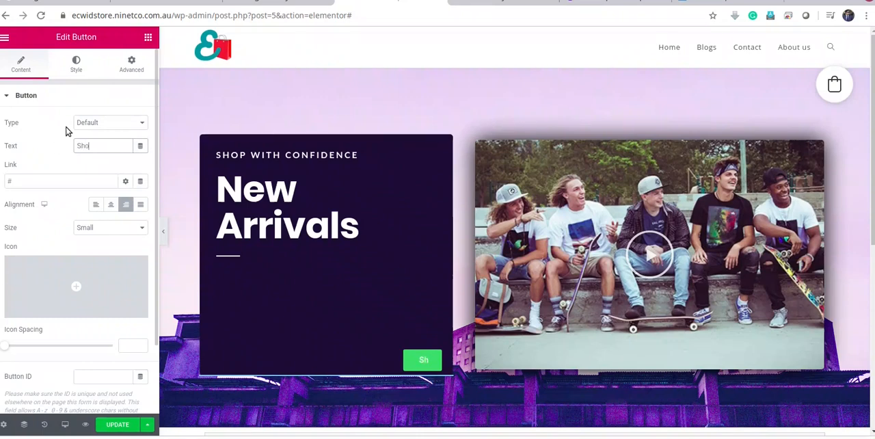
type("p Now")
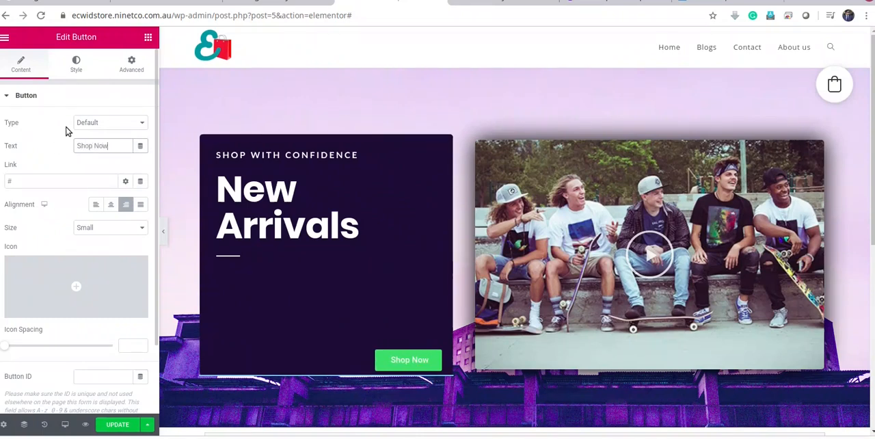
left_click(60, 186)
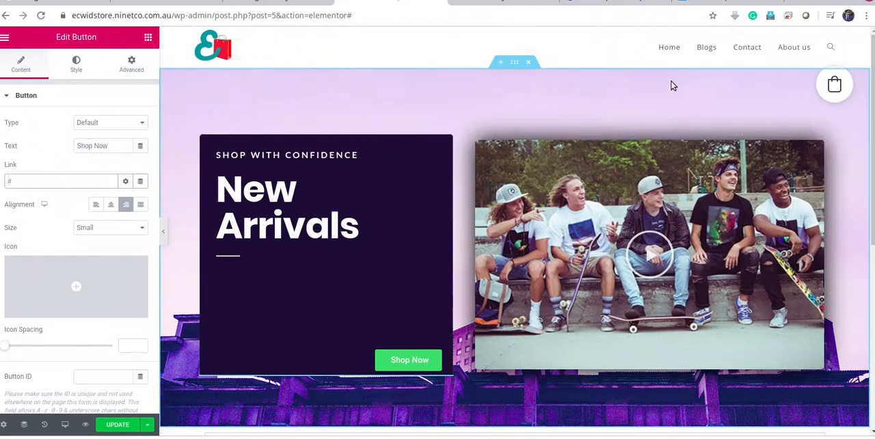
Update the page, then reload the live site in its own tab and check the revised hero section
scroll(267, 214, "down", 2)
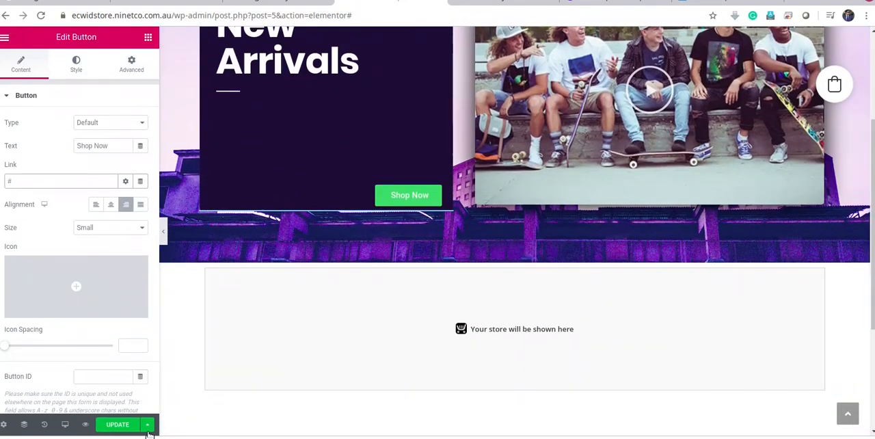
left_click(117, 425)
left_click(489, 2)
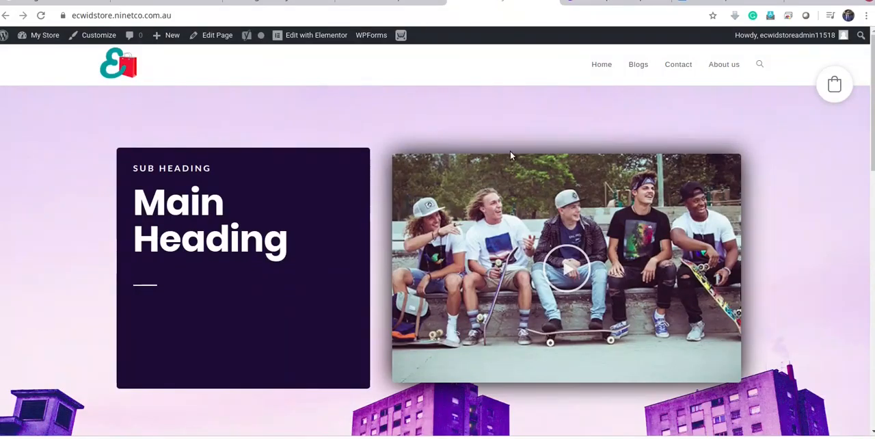
left_click(40, 16)
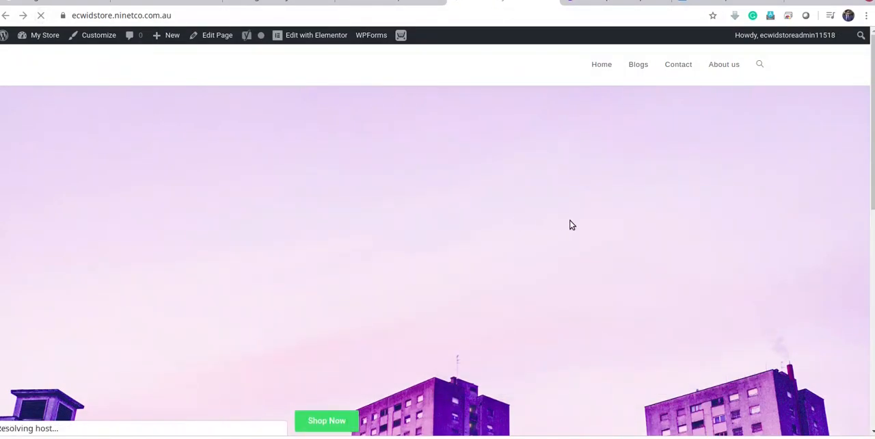
scroll(690, 240, "down", 3)
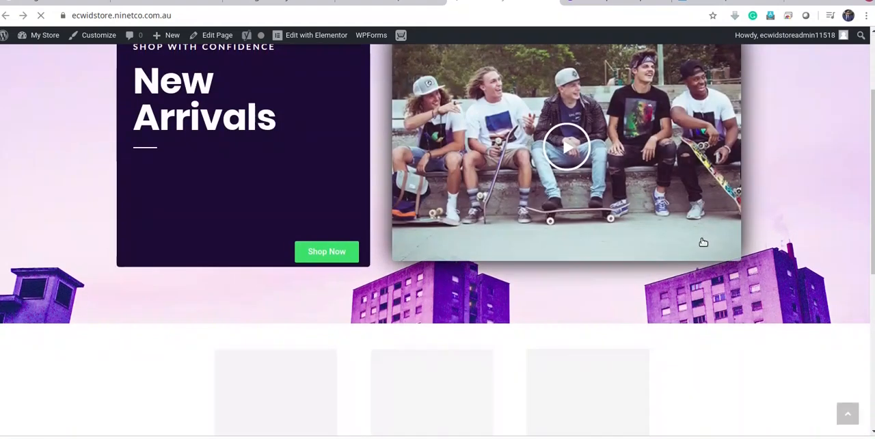
Test the hero's video on the live site by opening its popup player and closing it again
scroll(711, 267, "up", 2)
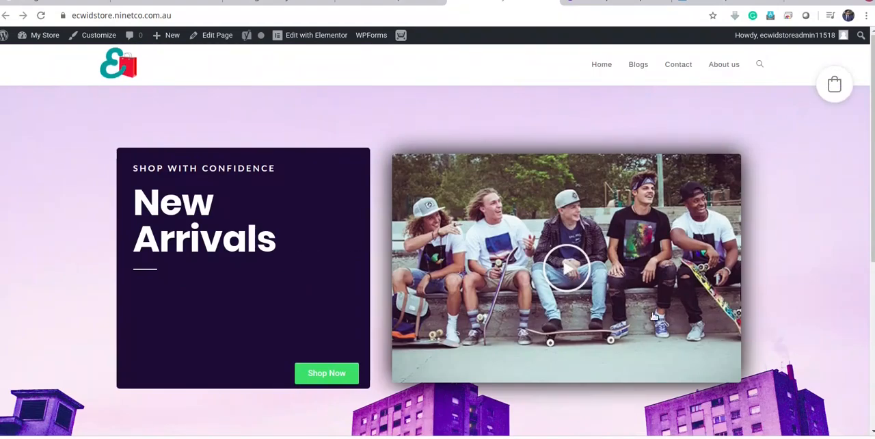
left_click(573, 272)
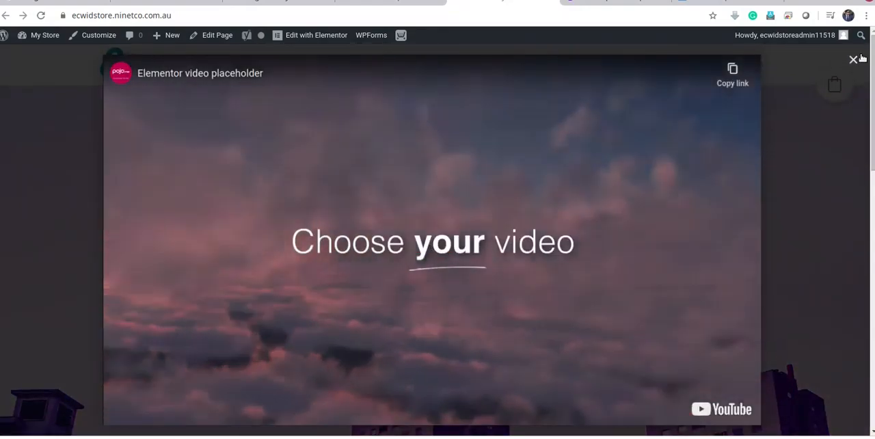
left_click(854, 60)
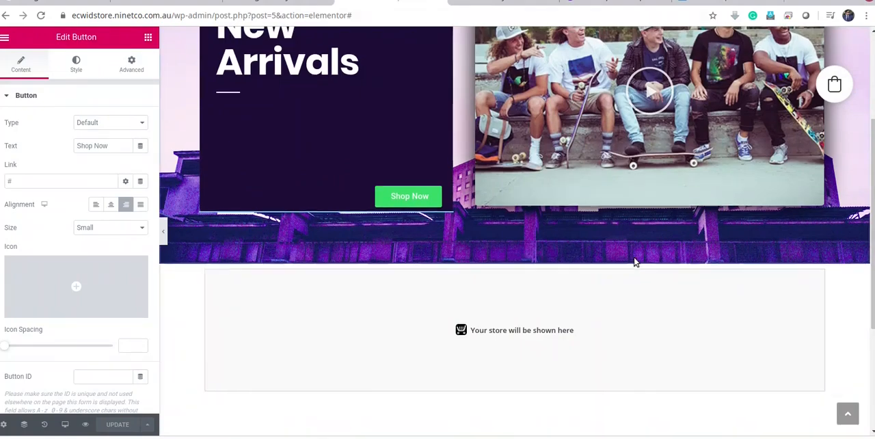
Open the hero video's content settings in Elementor and close its popup preview
scroll(634, 262, "up", 2)
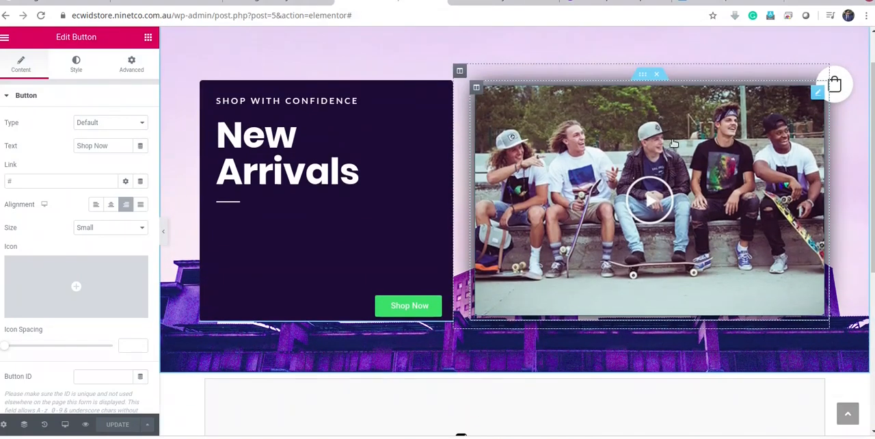
left_click(677, 139)
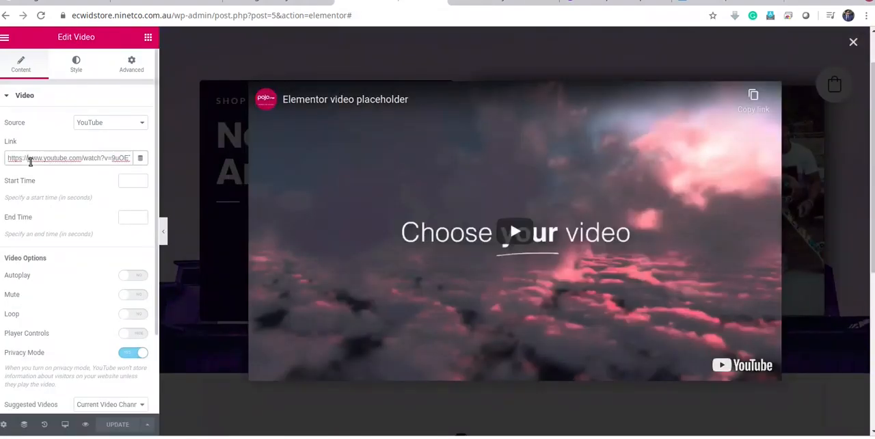
left_click(855, 44)
Look over the live page from the hero section down through the store's product listing
left_click(499, 5)
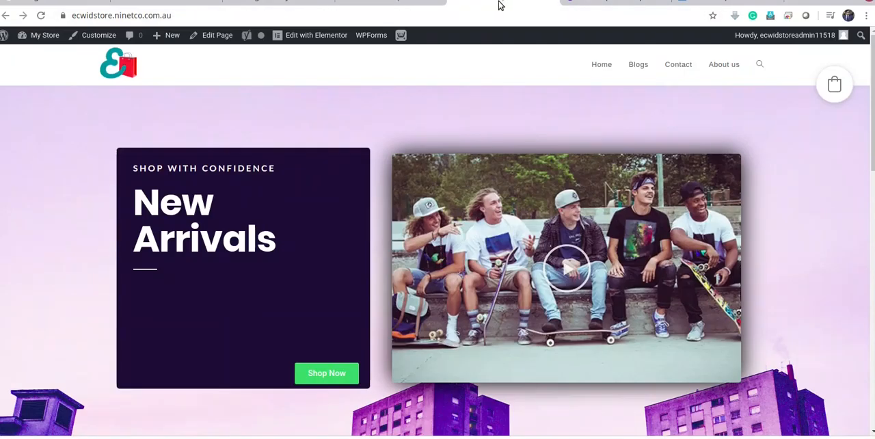
scroll(524, 195, "down", 9)
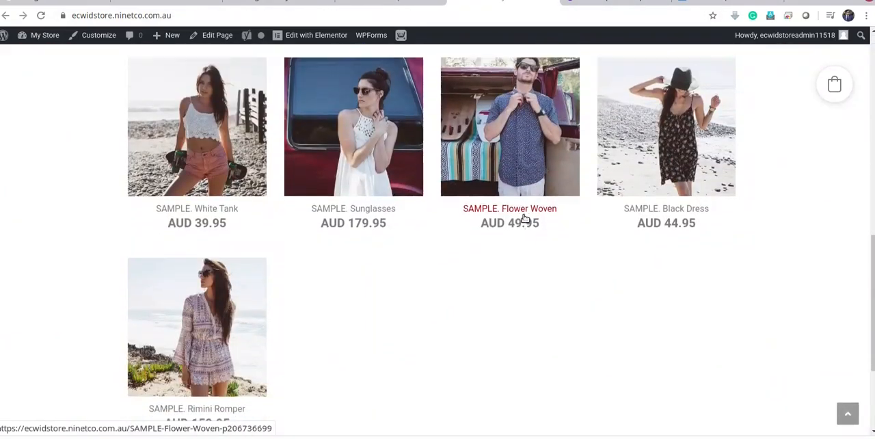
scroll(524, 219, "up", 6)
scroll(241, 73, "up", 4)
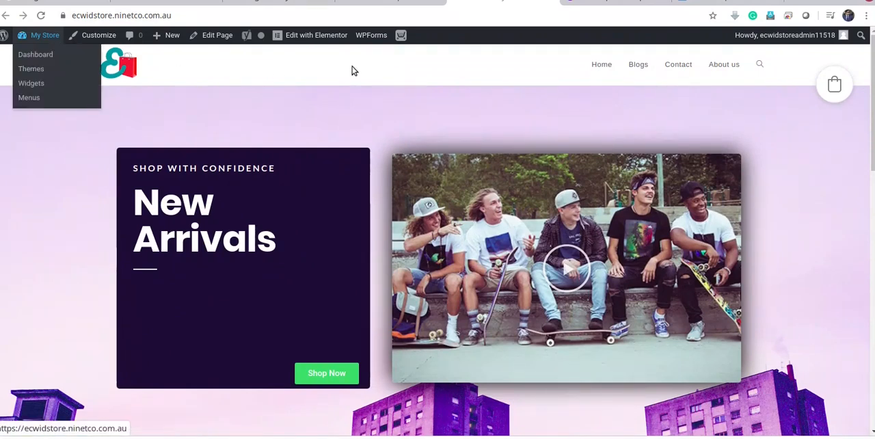
Exit the Elementor editor to the WordPress dashboard and go to the list of all pages
left_click(380, 4)
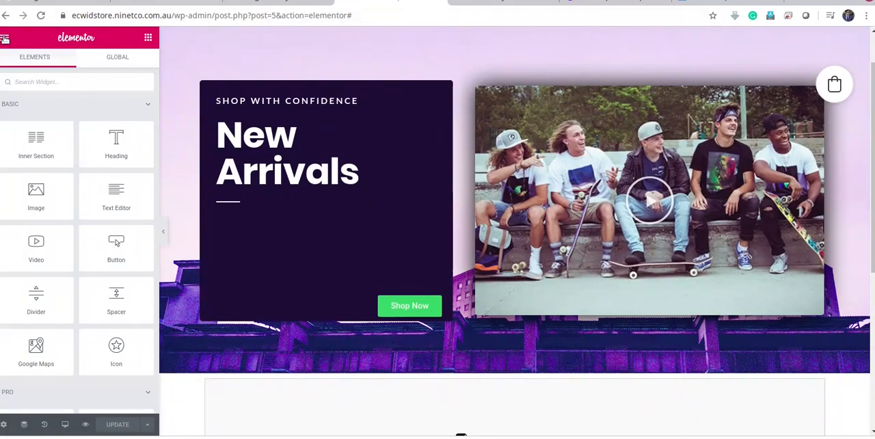
left_click(5, 39)
left_click(72, 348)
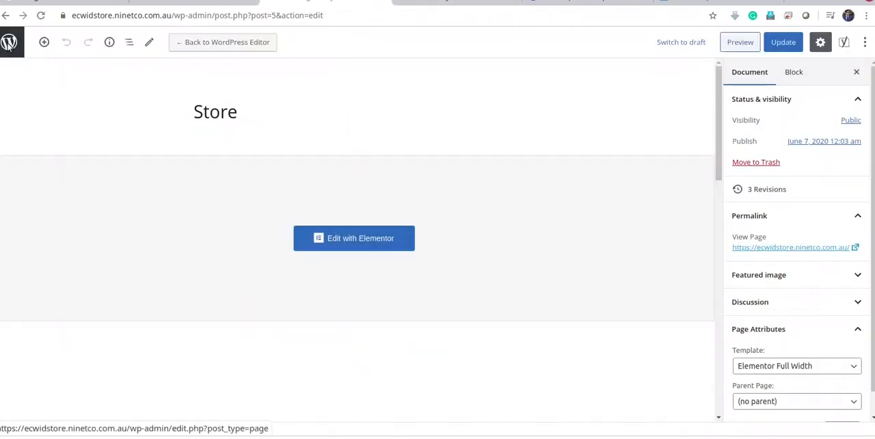
left_click(11, 42)
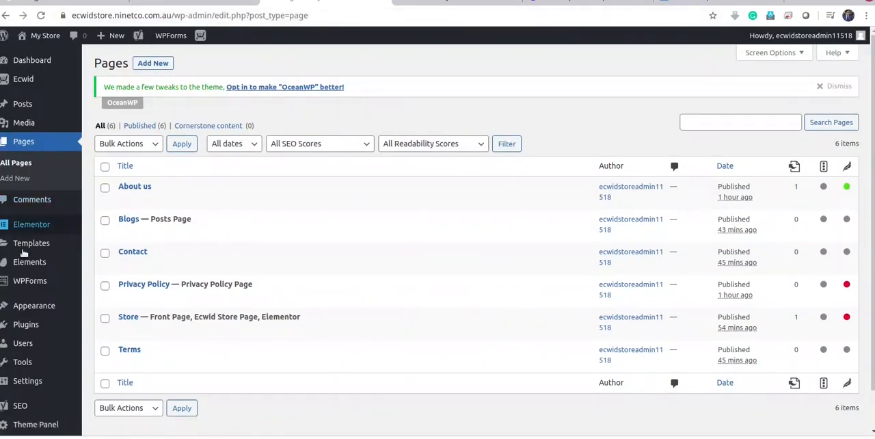
Examine the size and arrangement of the product images on the live store, and return to the WordPress admin
mouse_move(33, 80)
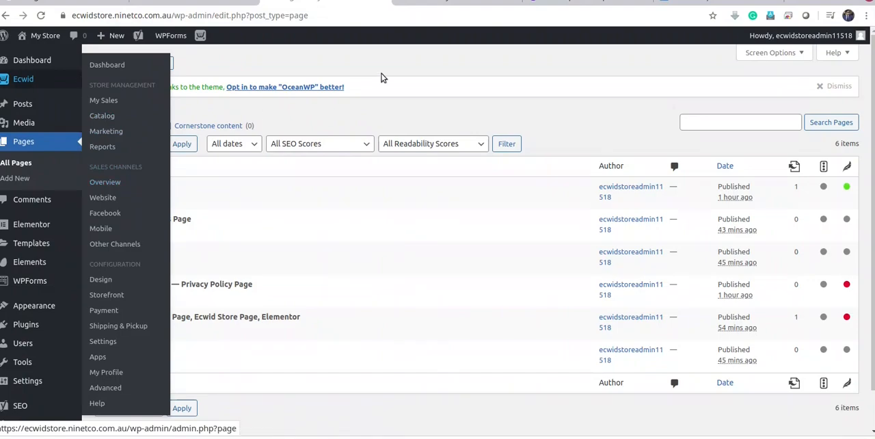
left_click(467, 3)
scroll(566, 327, "down", 15)
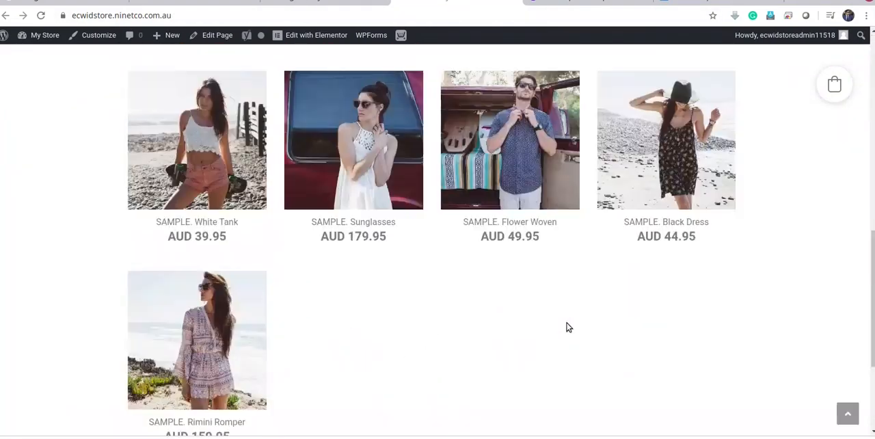
scroll(566, 327, "up", 3)
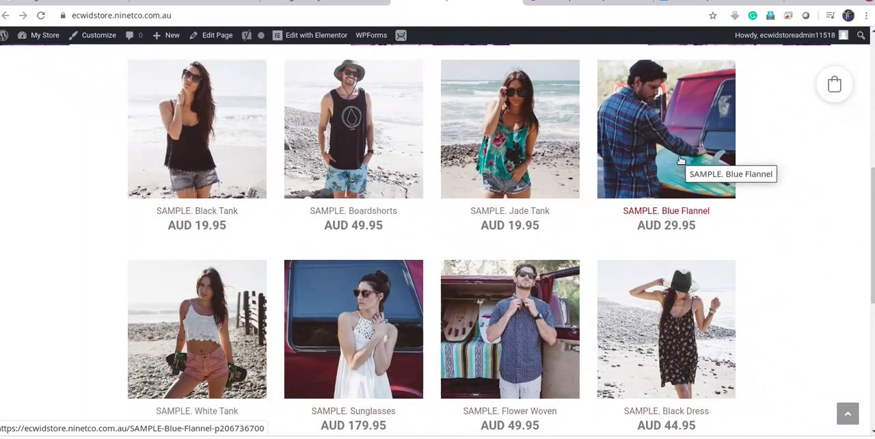
left_click(337, 4)
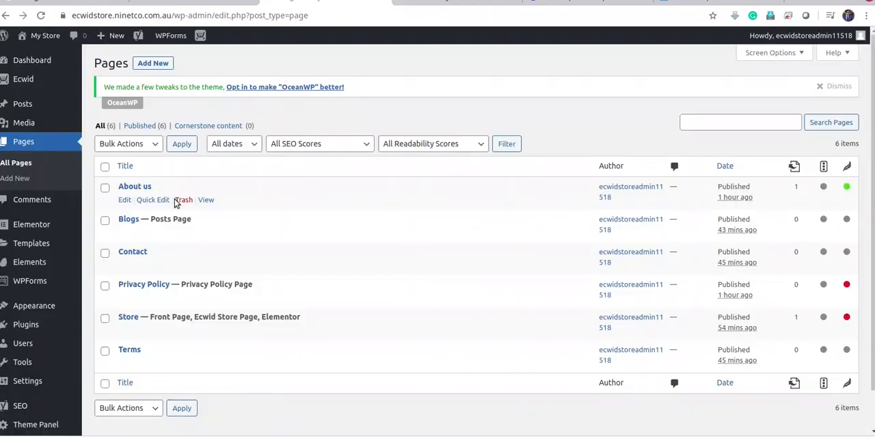
left_click(407, 2)
left_click(323, 2)
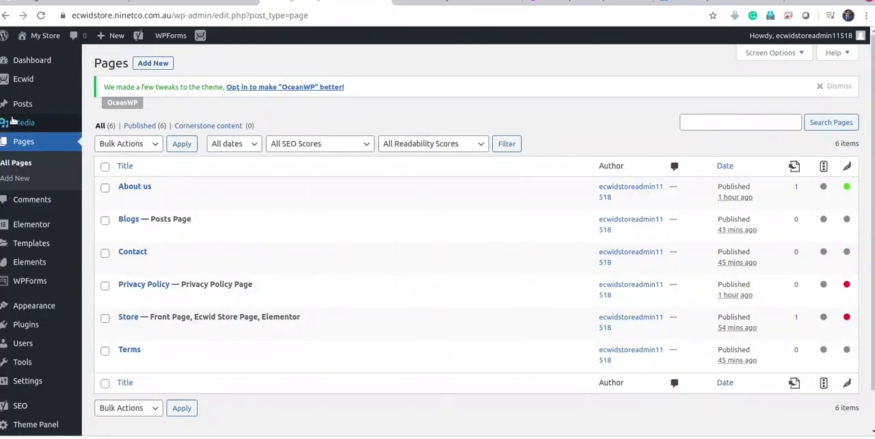
Open Ecwid's Storefront settings and start editing the store appearance
left_click(24, 78)
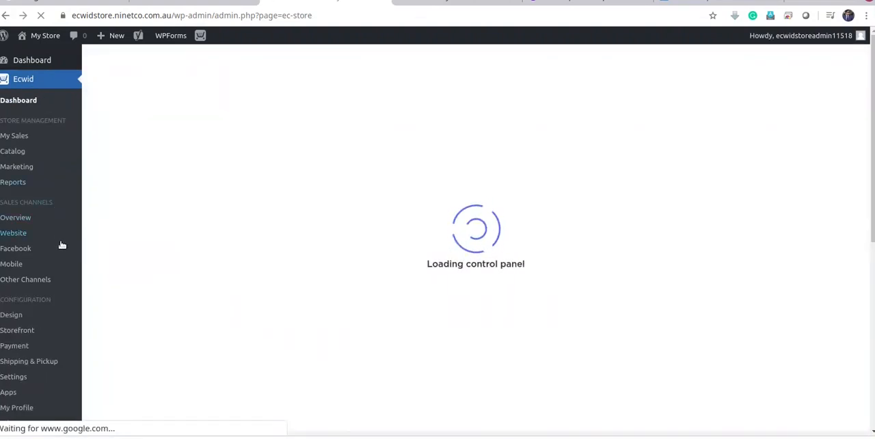
left_click(21, 331)
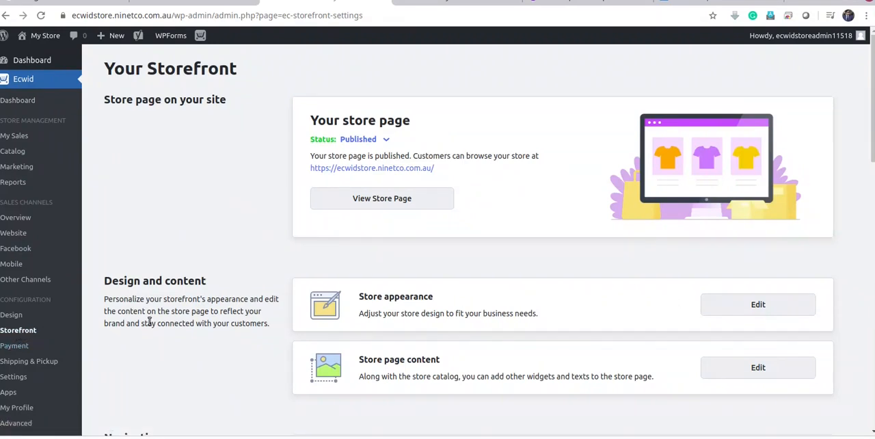
scroll(531, 307, "down", 1)
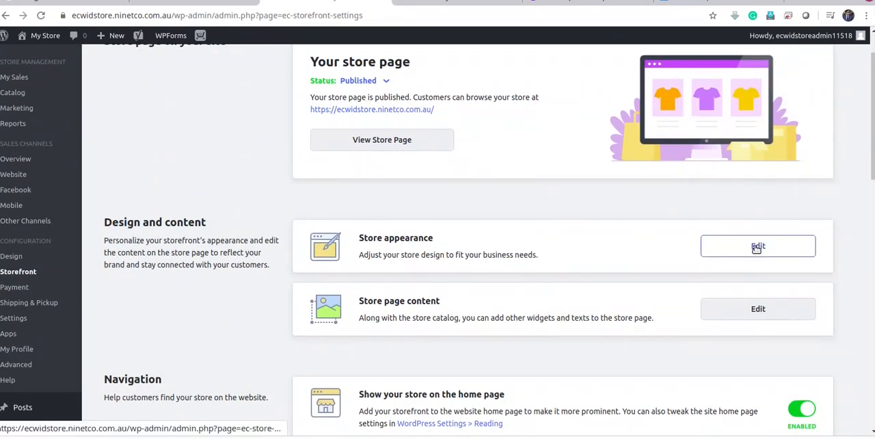
left_click(756, 247)
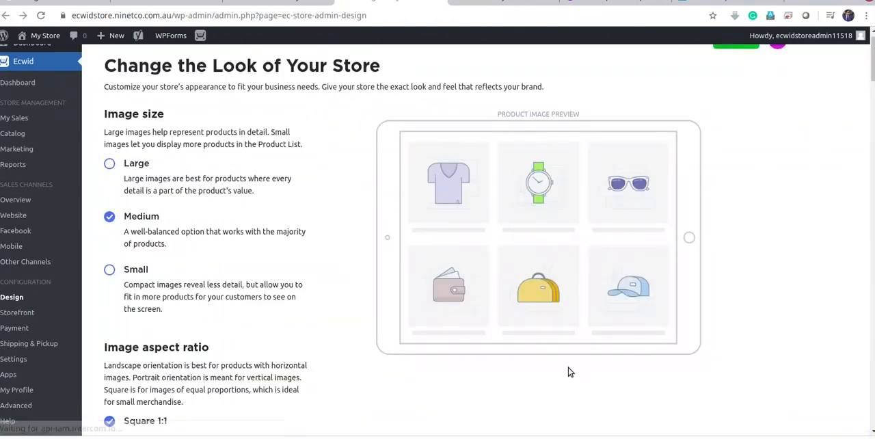
Review the store design options, from image aspect ratio and product card layout to product page, sidebar, navigation and CSS theme settings
scroll(198, 199, "down", 4)
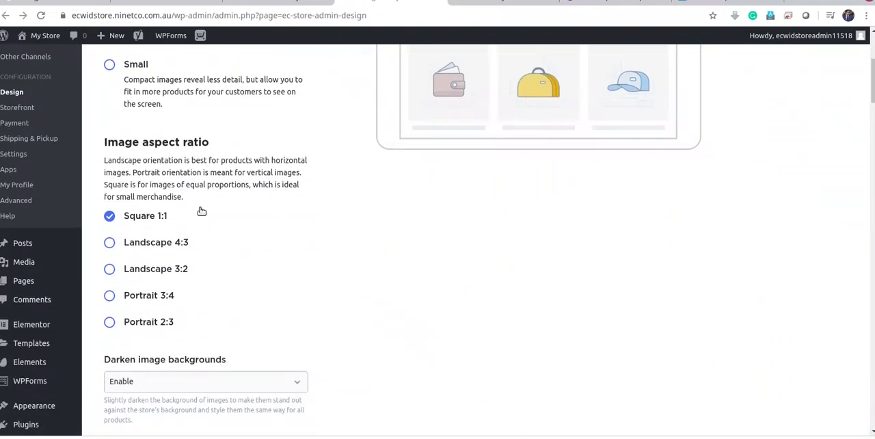
scroll(290, 246, "down", 6)
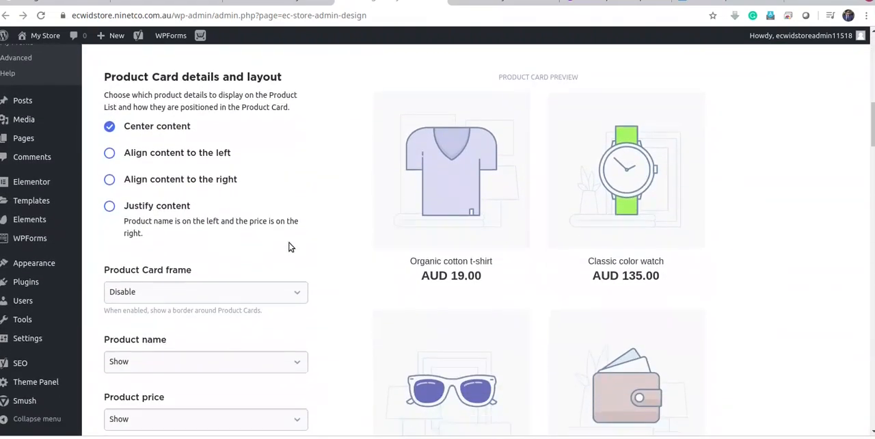
scroll(291, 246, "down", 8)
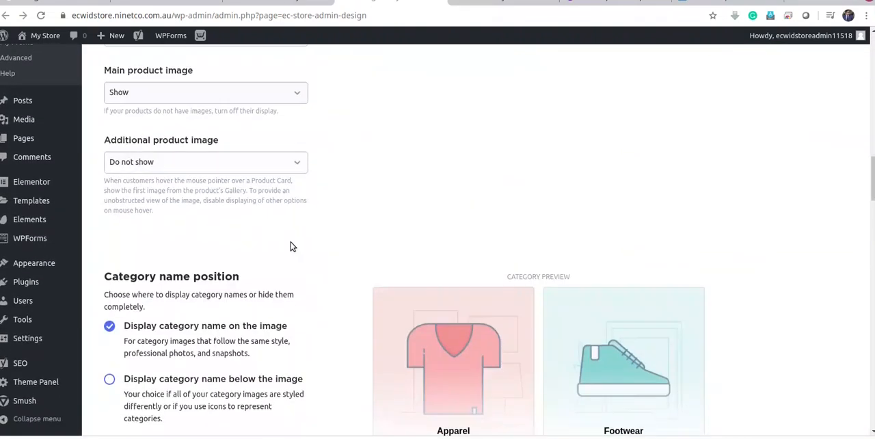
scroll(295, 244, "down", 6)
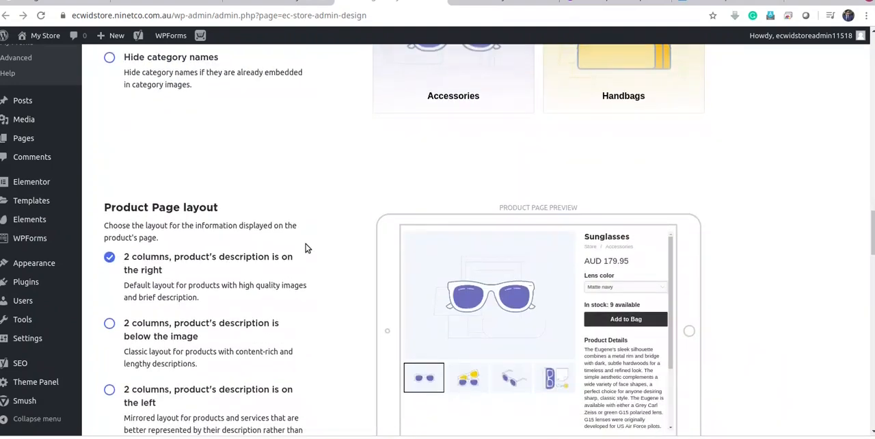
scroll(307, 247, "down", 2)
scroll(309, 246, "down", 2)
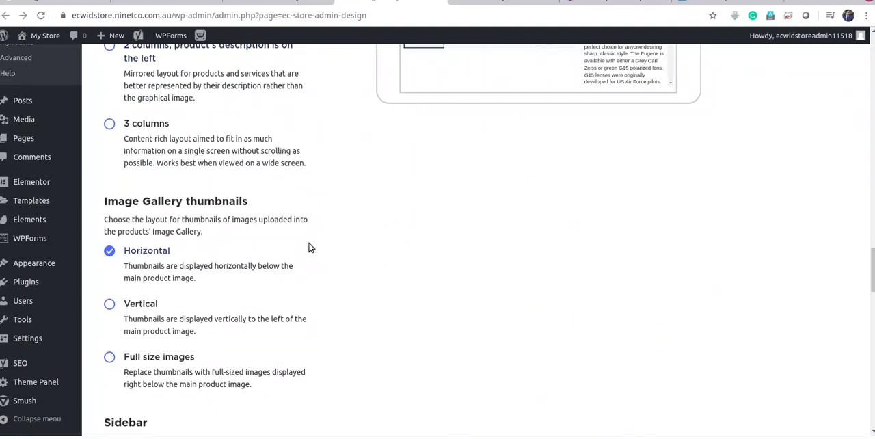
scroll(313, 246, "up", 3)
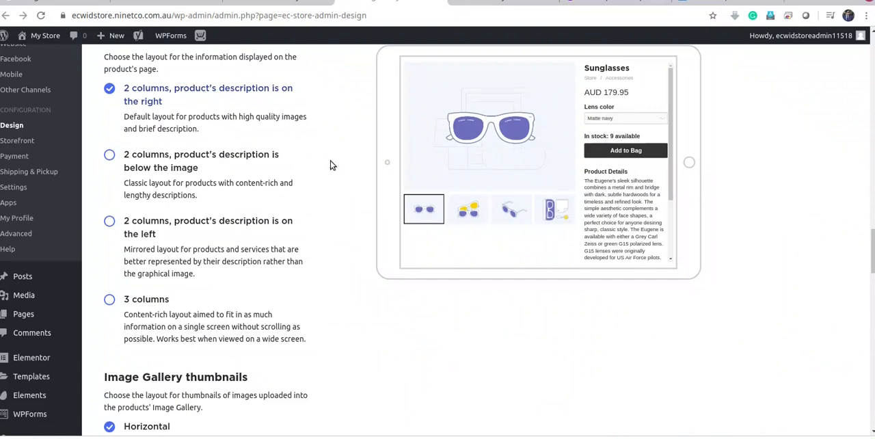
scroll(335, 174, "down", 8)
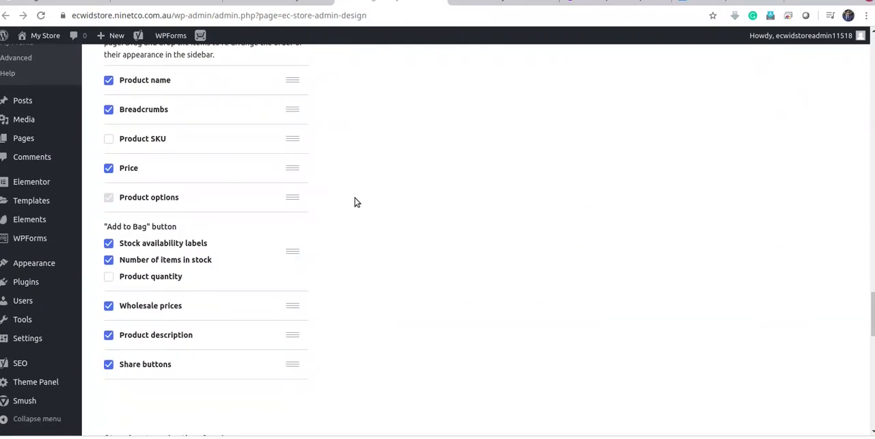
scroll(617, 321, "down", 8)
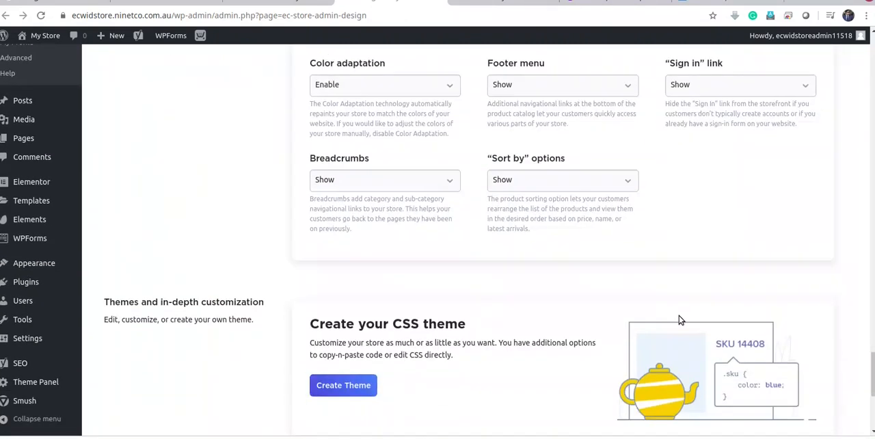
scroll(680, 320, "down", 3)
left_click_drag(873, 397, 872, 55)
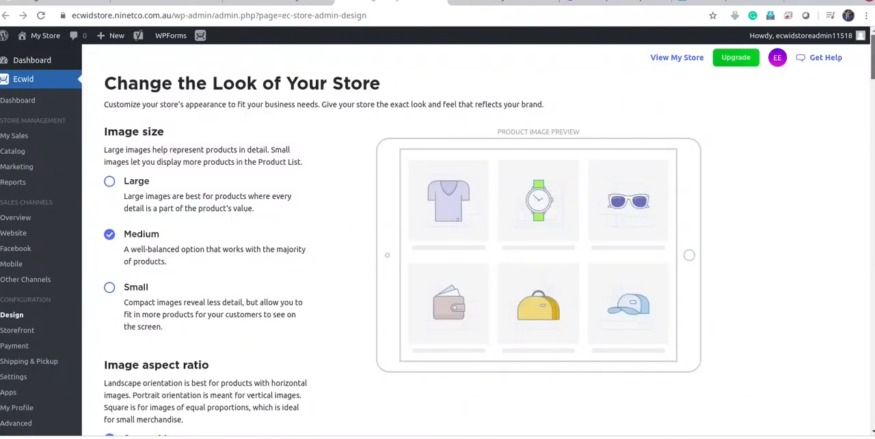
Compare the Large, Medium and Small product image sizes in the preview and set the image size to Large
left_click(109, 182)
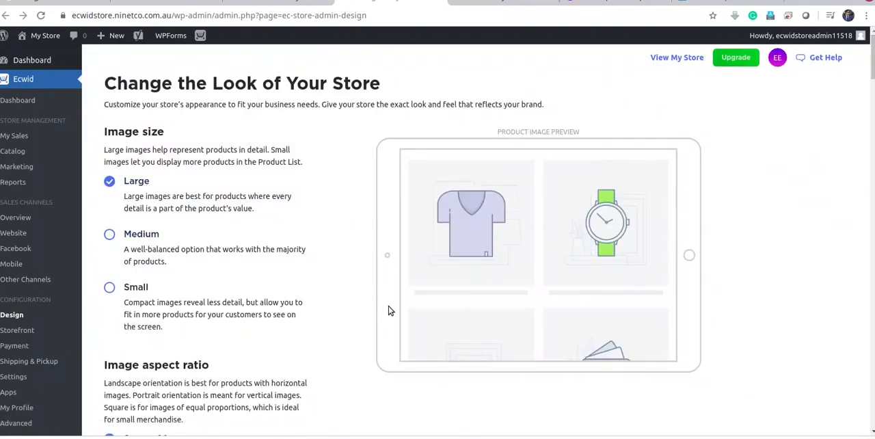
left_click(108, 235)
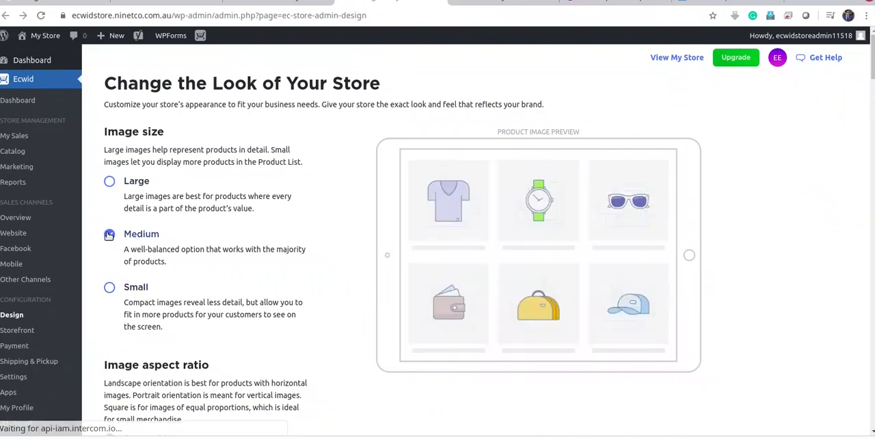
left_click(110, 288)
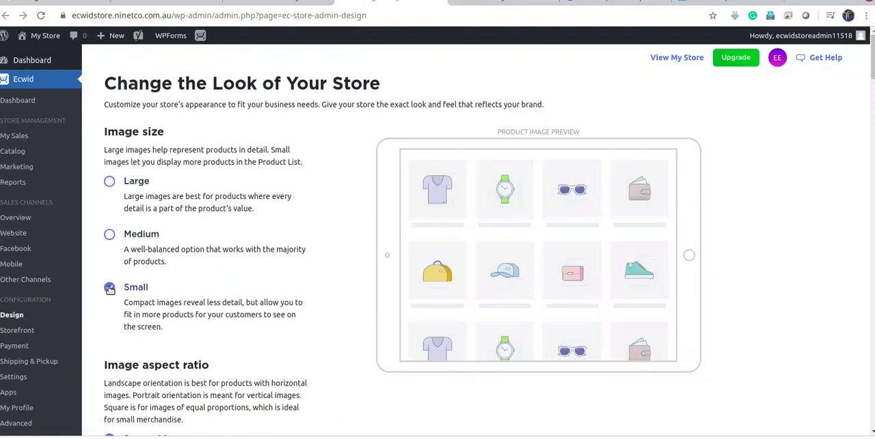
left_click(110, 182)
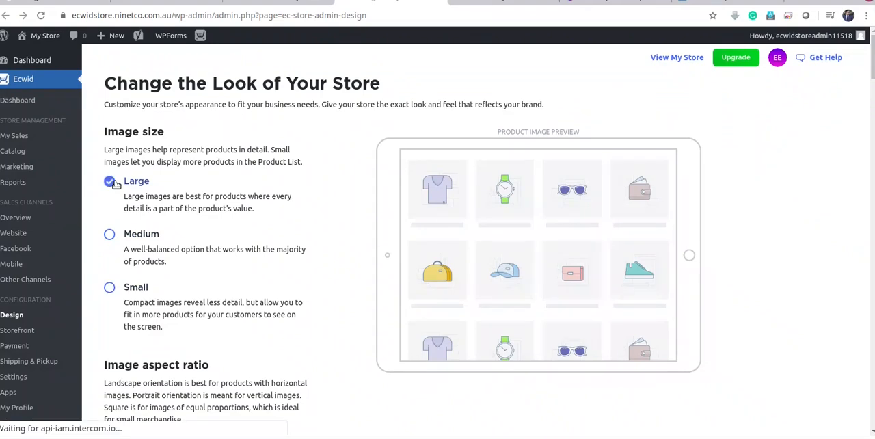
scroll(752, 267, "down", 3)
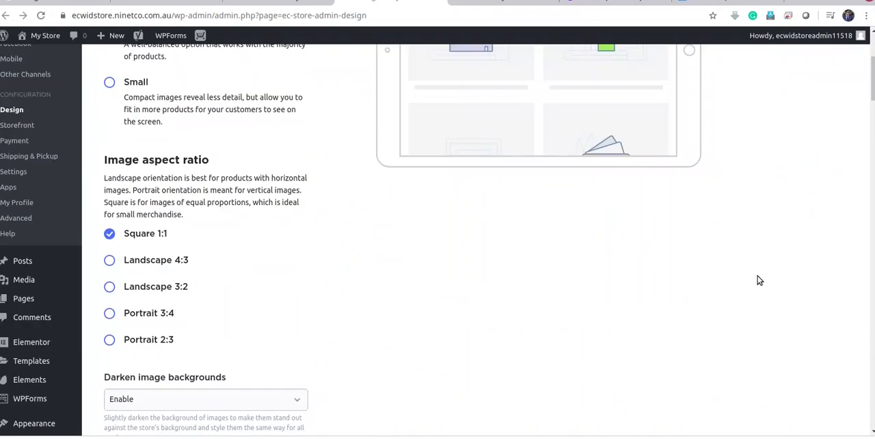
scroll(759, 279, "down", 2)
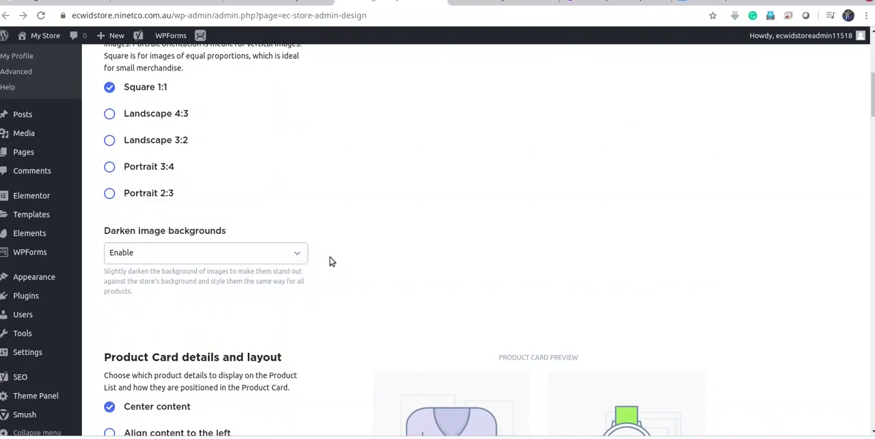
Look through the image background, product card layout and category name options in the store design settings
scroll(370, 260, "down", 2)
scroll(408, 257, "down", 2)
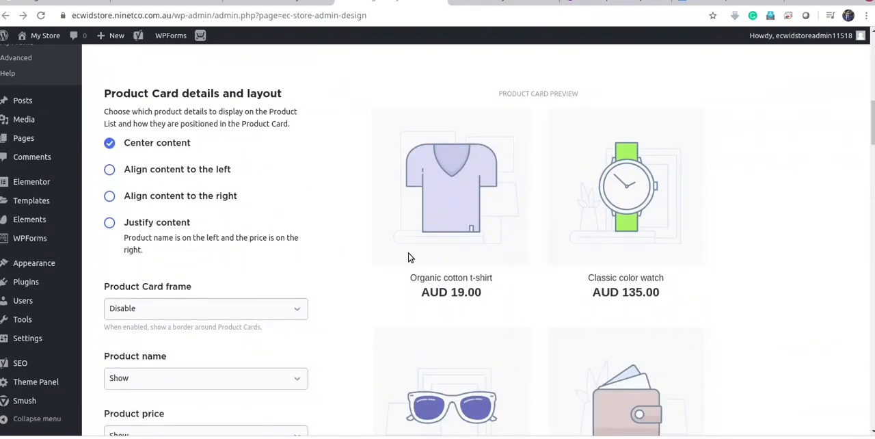
scroll(411, 257, "down", 6)
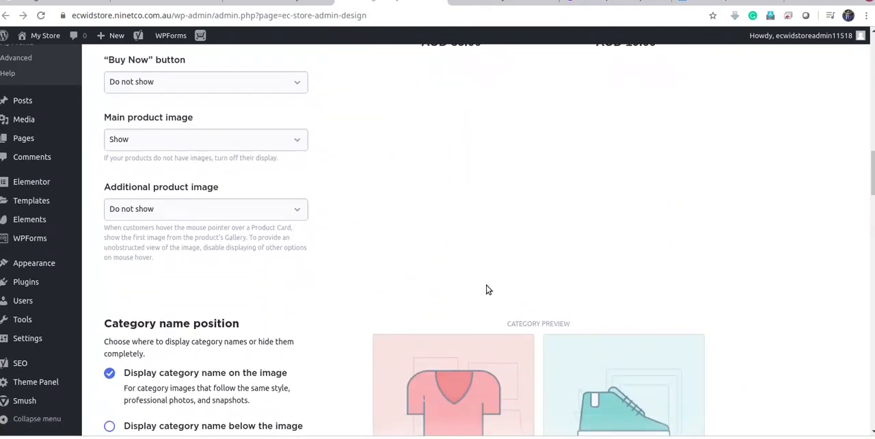
scroll(533, 329, "down", 2)
left_click_drag(872, 181, 826, 60)
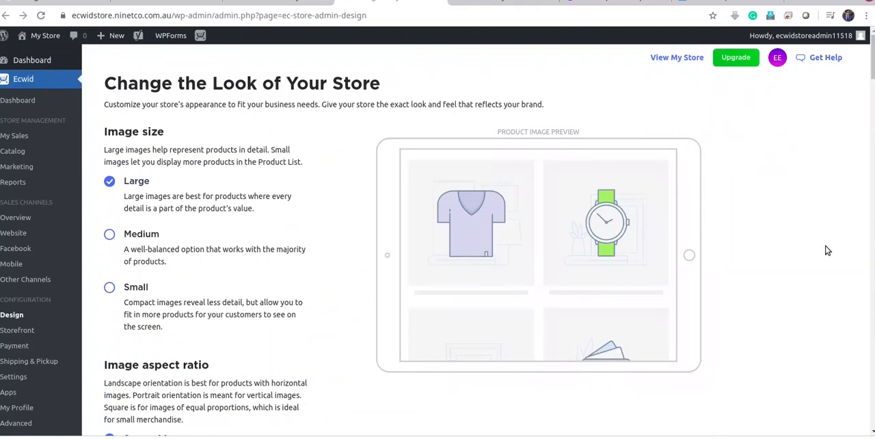
Reload the live store and examine how the product grid looks with the Large image size
left_click(503, 4)
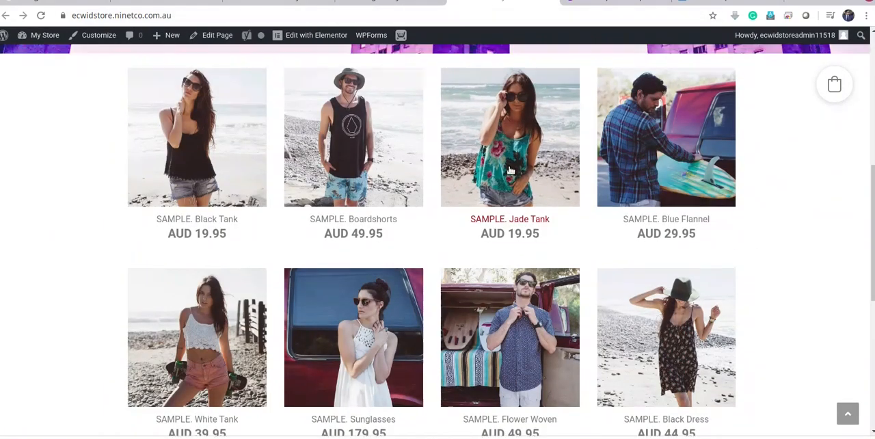
scroll(320, 91, "down", 3)
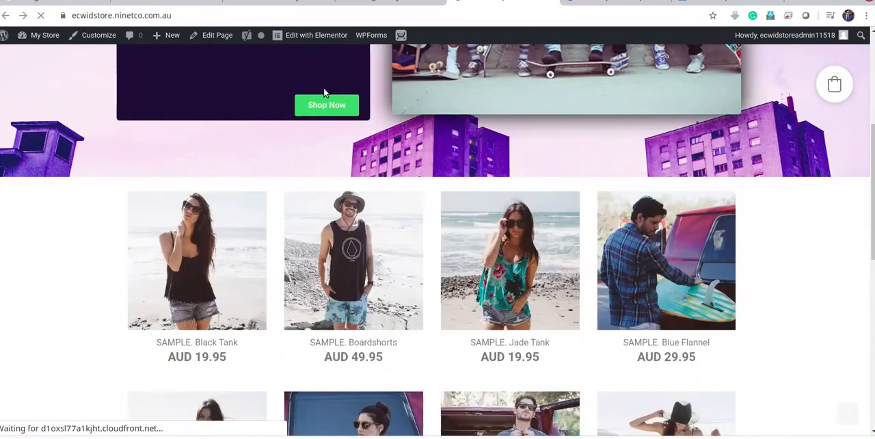
scroll(551, 257, "down", 5)
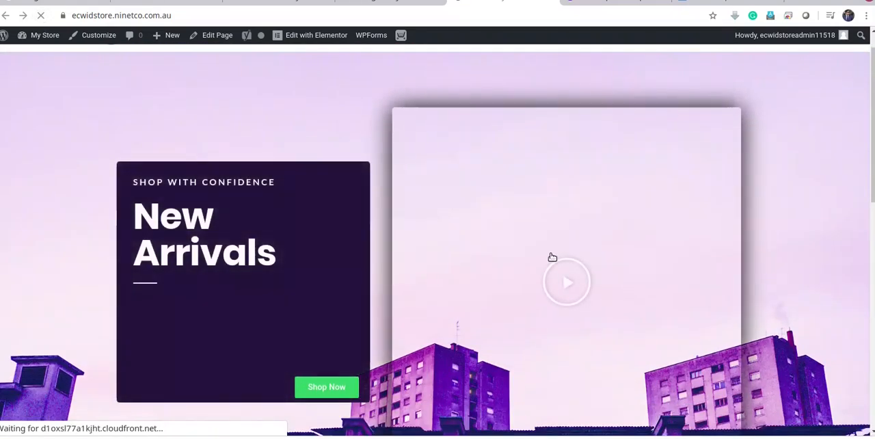
scroll(553, 262, "down", 3)
scroll(574, 295, "up", 4)
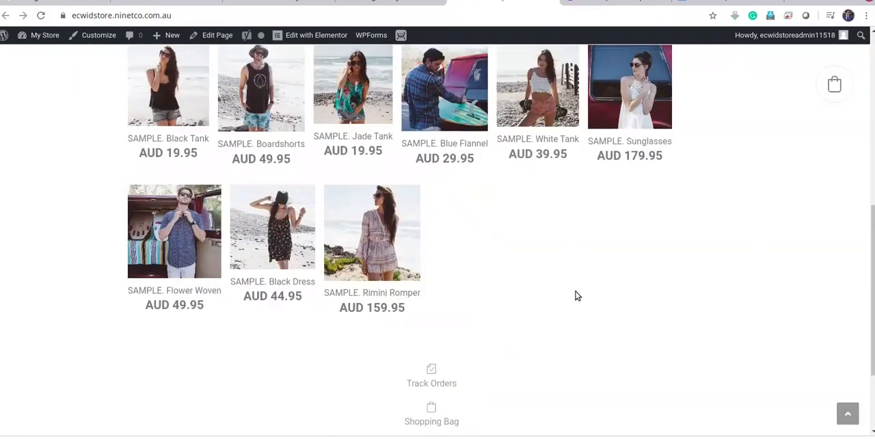
scroll(645, 339, "up", 1)
scroll(328, 332, "down", 5)
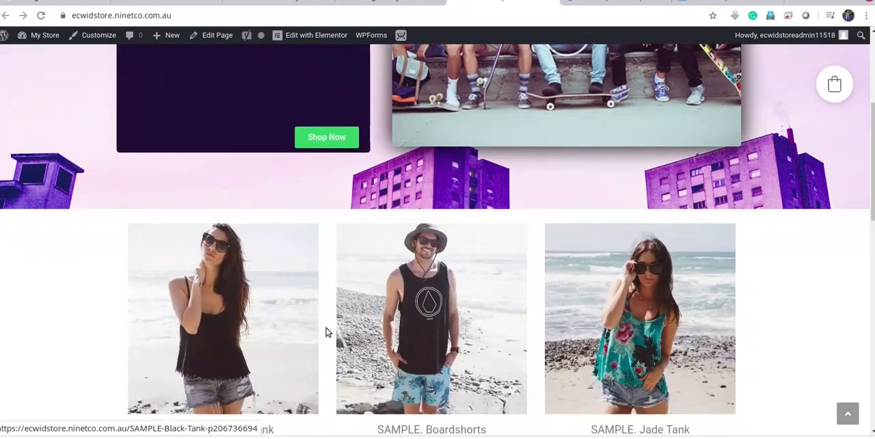
scroll(596, 345, "up", 3)
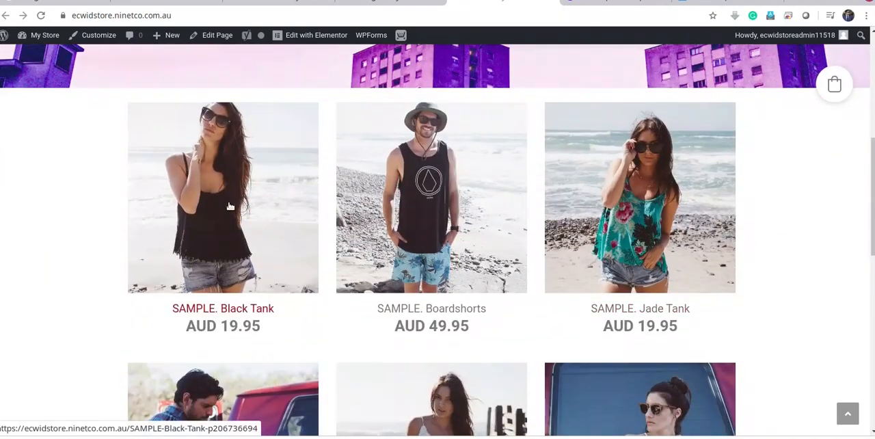
scroll(809, 356, "down", 8)
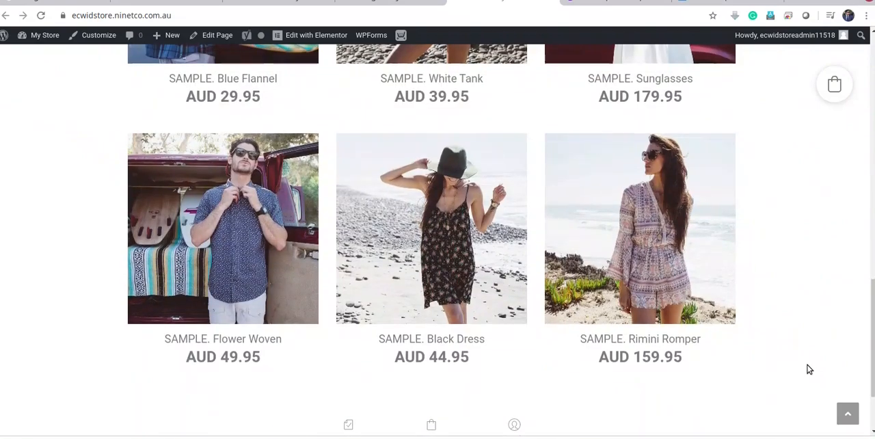
scroll(809, 368, "up", 5)
scroll(808, 369, "up", 9)
scroll(804, 353, "down", 6)
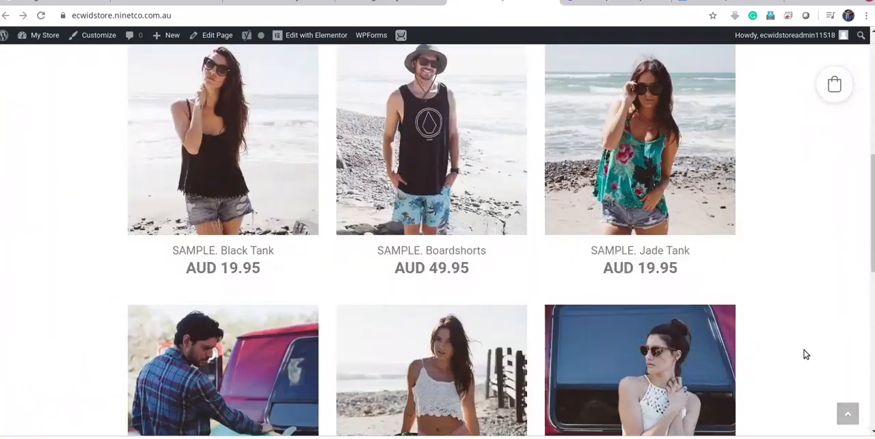
scroll(805, 355, "up", 3)
scroll(804, 354, "up", 1)
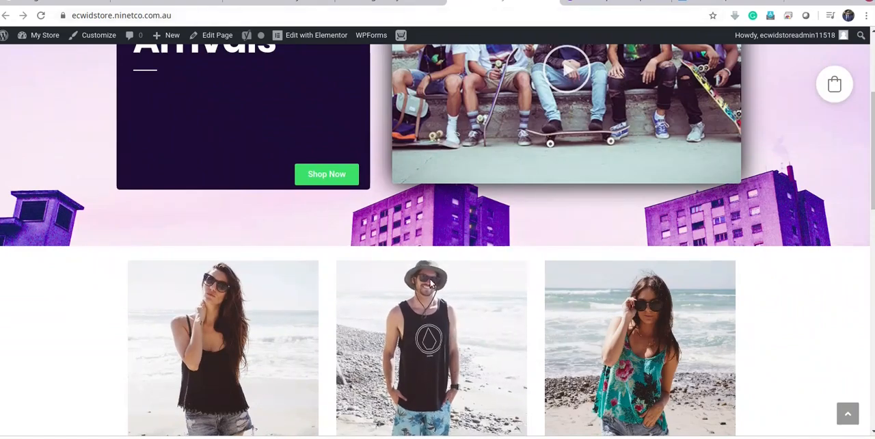
scroll(465, 342, "up", 3)
scroll(472, 342, "down", 6)
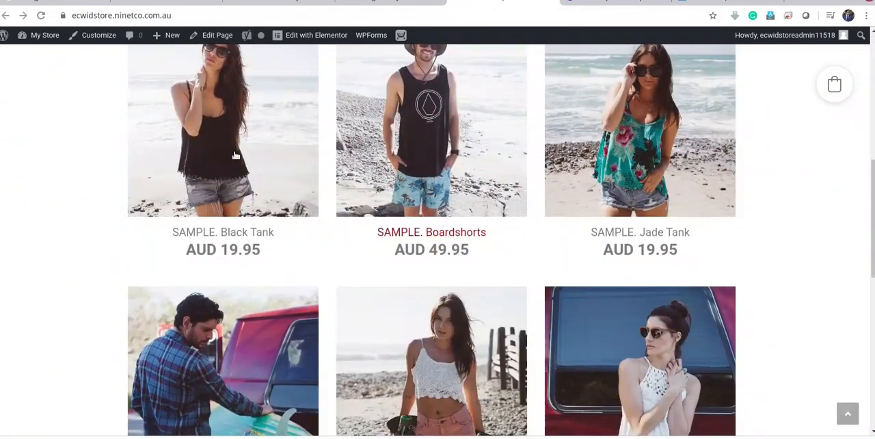
scroll(412, 207, "up", 3)
scroll(412, 208, "up", 2)
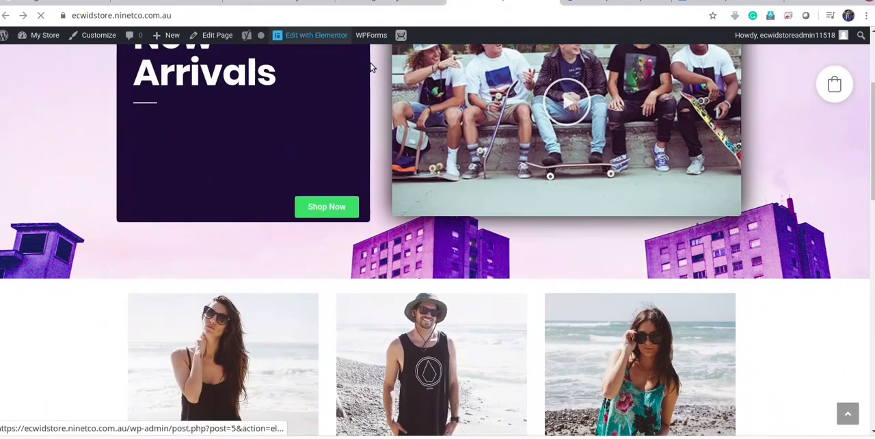
Edit the homepage with Elementor, set the store section's top margin to -60 px and update the page
left_click(317, 35)
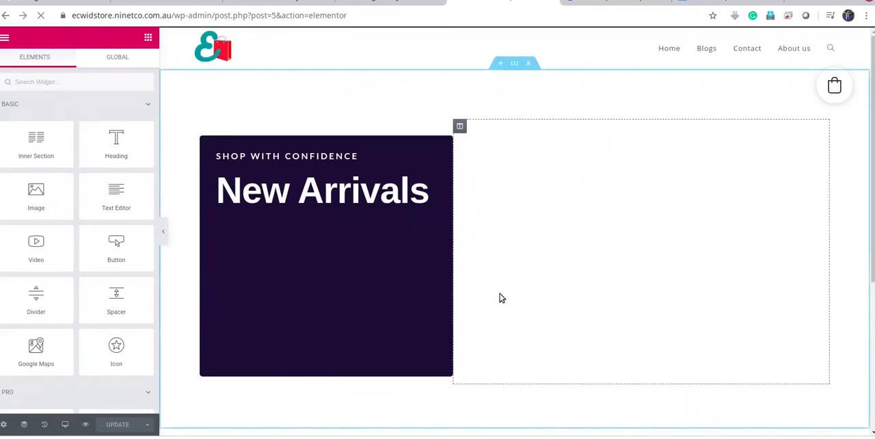
scroll(456, 290, "down", 3)
scroll(455, 289, "down", 1)
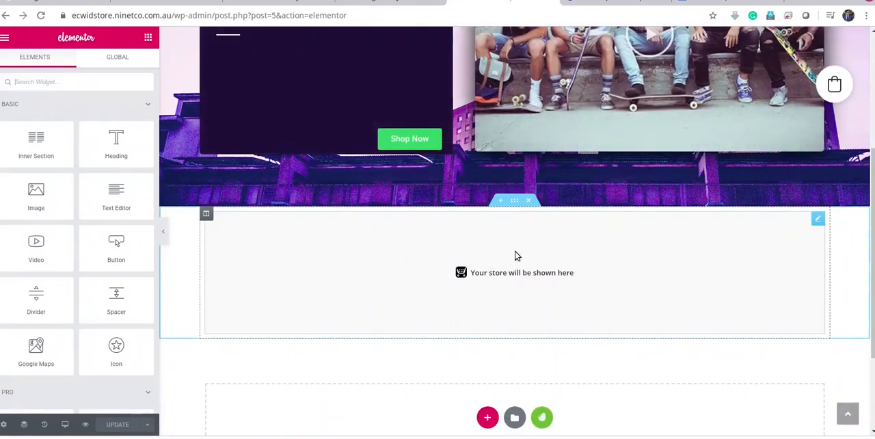
left_click(516, 202)
left_click(131, 64)
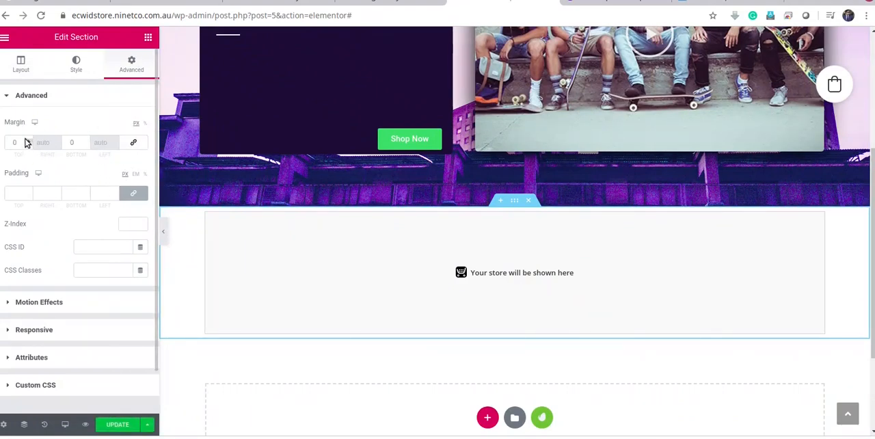
left_click_drag(28, 146, 28, 145)
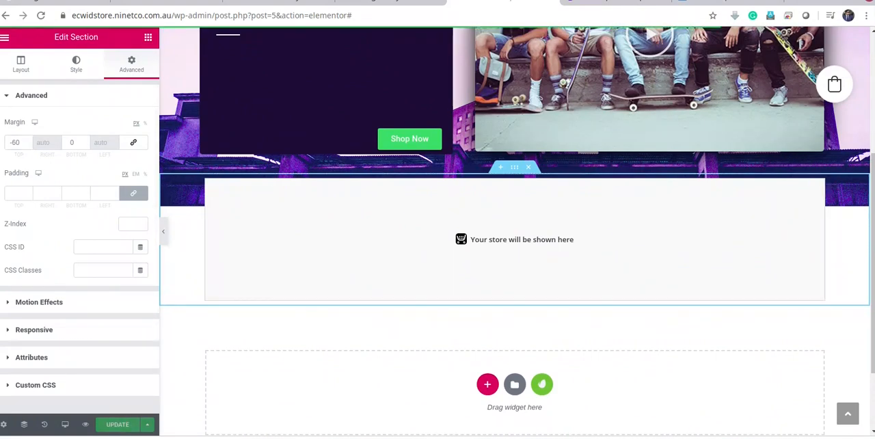
Open the live store in a new tab and view the whole page layout at 50% browser zoom
left_click(393, 4)
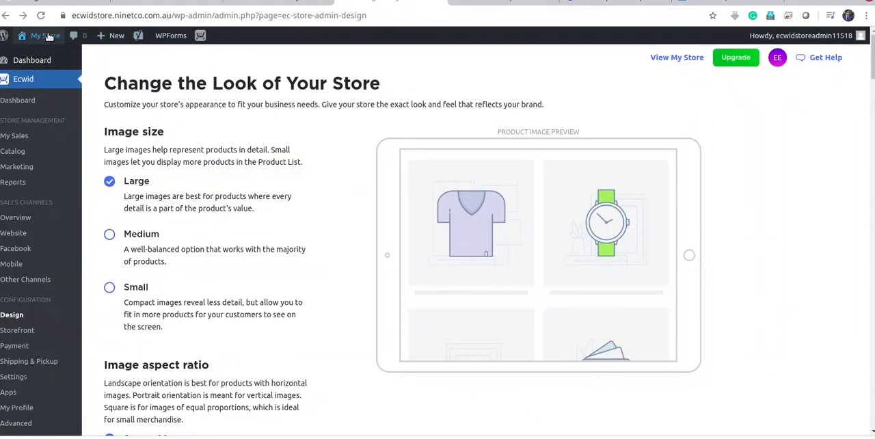
mouse_move(49, 36)
left_click(429, 1)
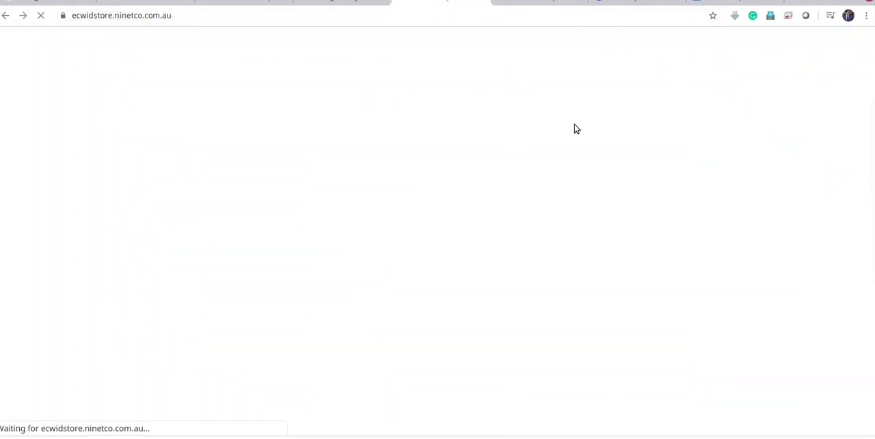
scroll(578, 169, "down", 5)
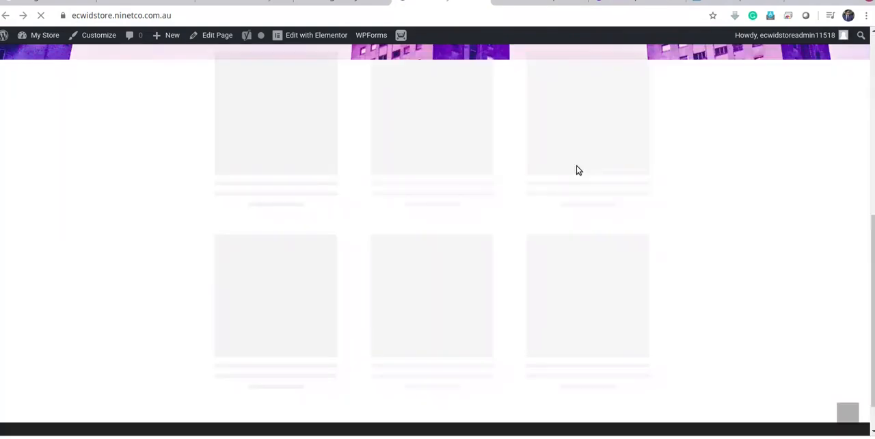
left_click(867, 15)
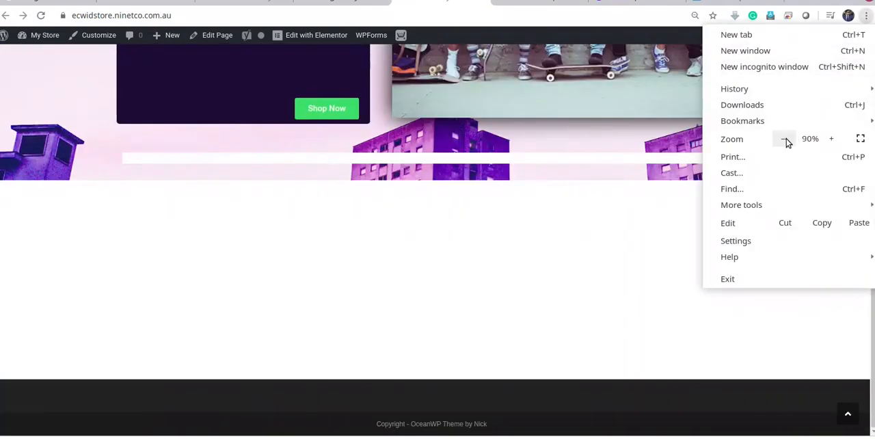
left_click(784, 138)
left_click(784, 139)
left_click(784, 139)
left_click(784, 138)
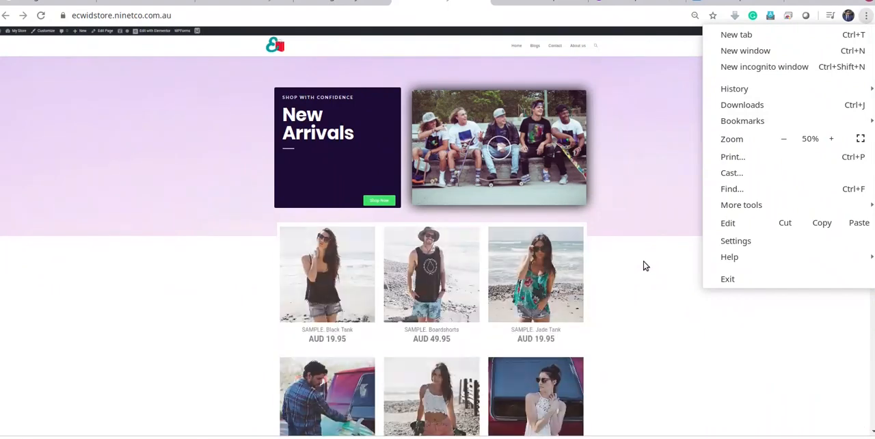
left_click(636, 314)
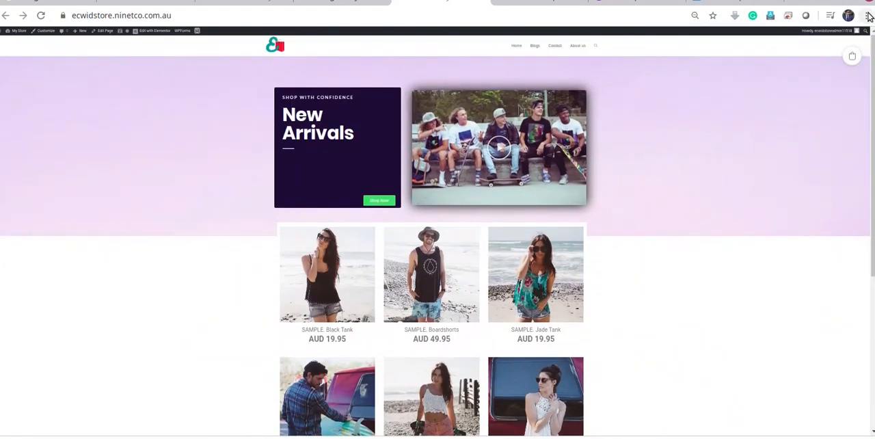
Set the browser zoom to 80% and examine how the product grid overlaps the hero section
left_click(867, 15)
left_click(831, 139)
left_click(831, 139)
left_click(831, 138)
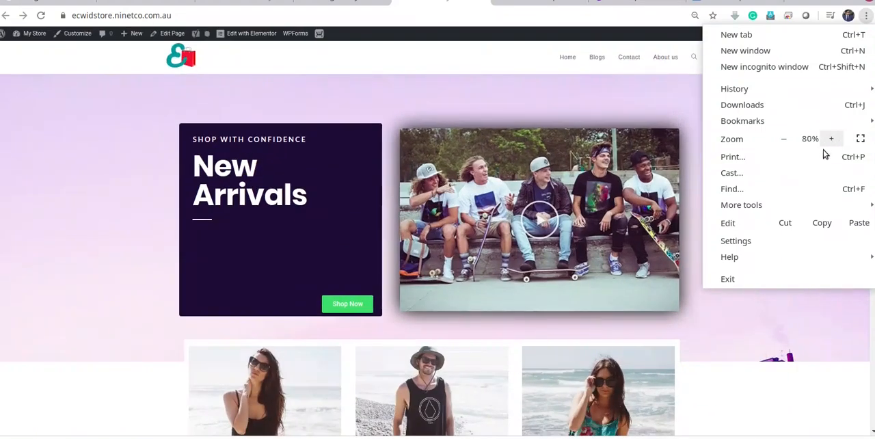
left_click(788, 372)
scroll(731, 312, "down", 3)
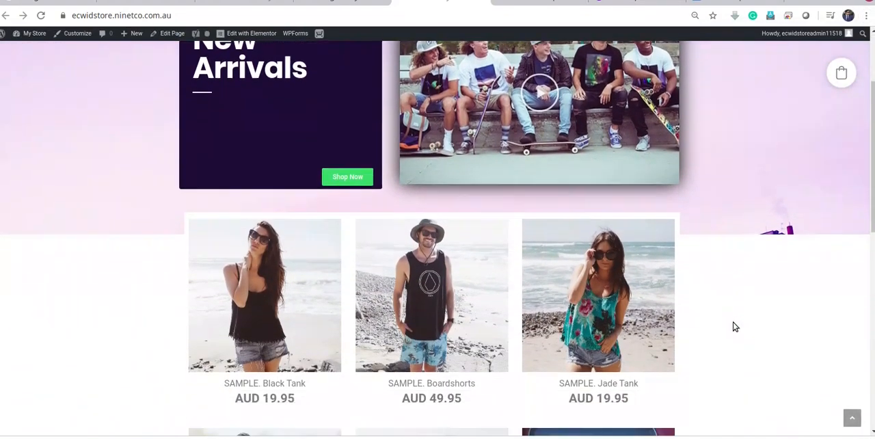
scroll(734, 326, "up", 3)
scroll(638, 248, "down", 3)
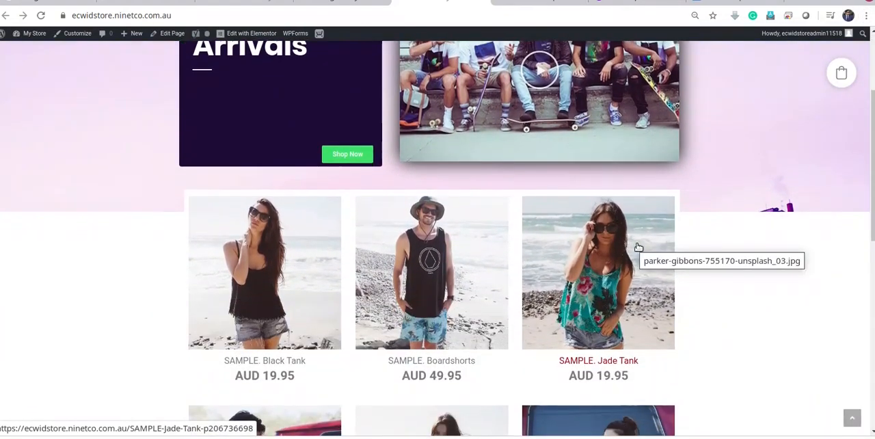
scroll(639, 248, "up", 3)
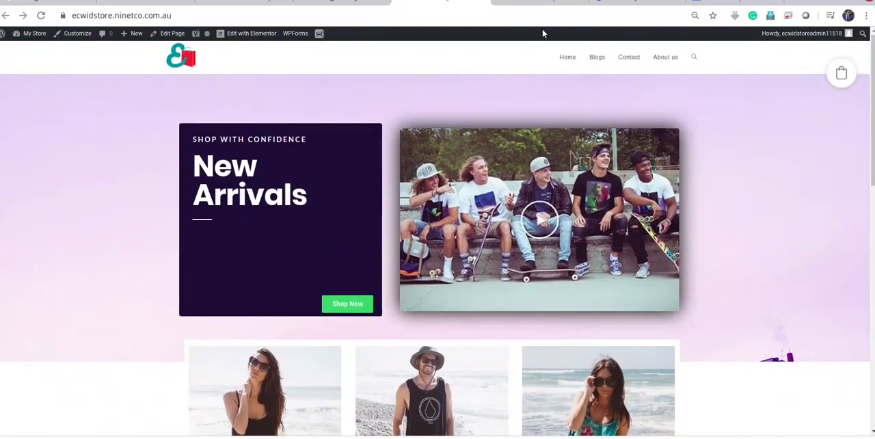
In the Elementor editor, set the hero section's background image attachment to Fixed and update the page
left_click(337, 6)
left_click(514, 2)
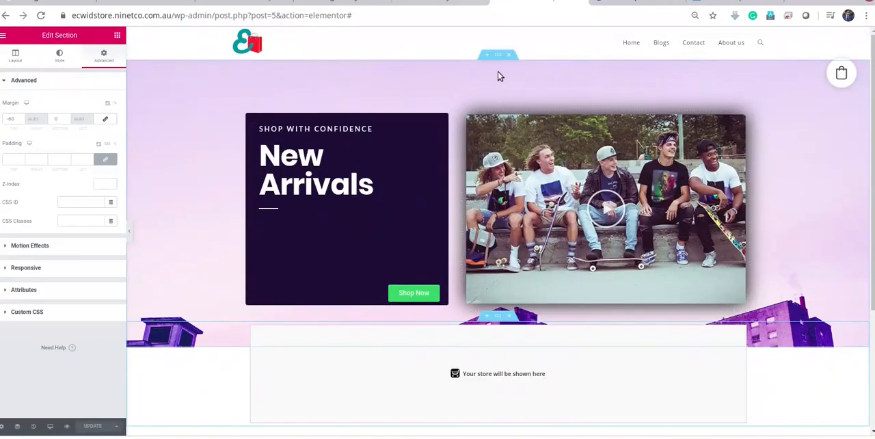
left_click(497, 55)
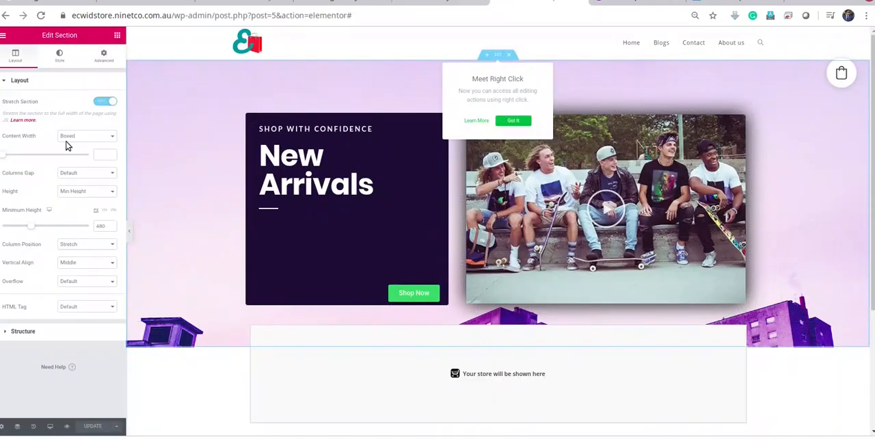
left_click(60, 60)
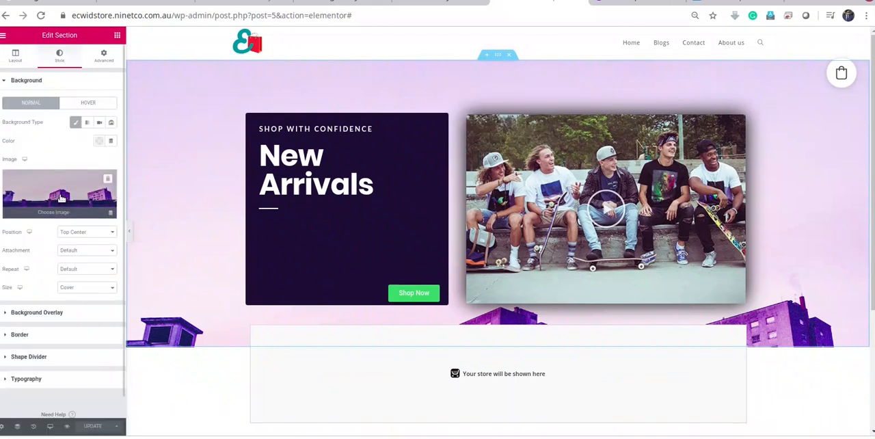
left_click(87, 252)
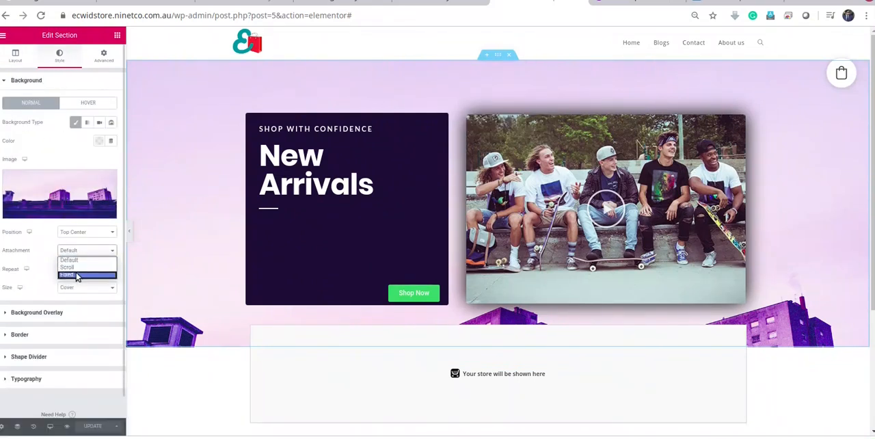
left_click(77, 275)
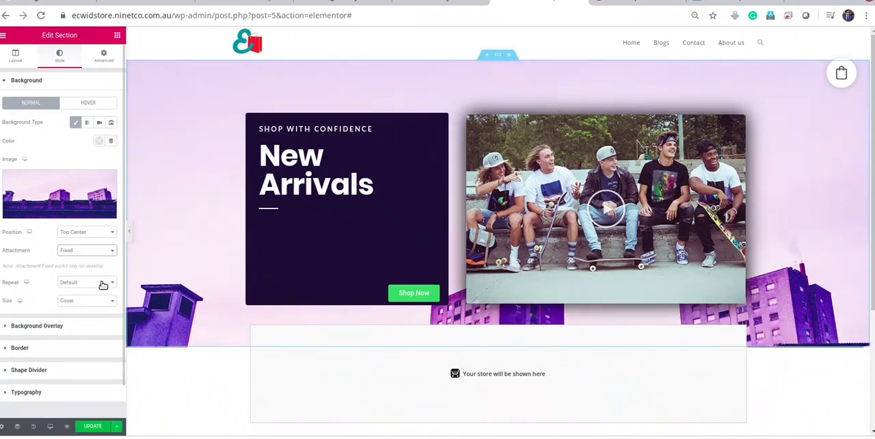
left_click(94, 426)
Reload the live store and examine how the hero background behaves while the page scrolls
left_click(429, 3)
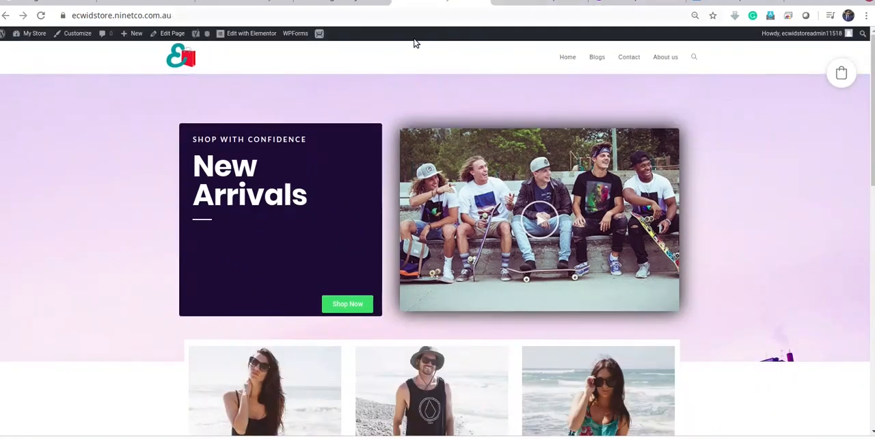
left_click(41, 15)
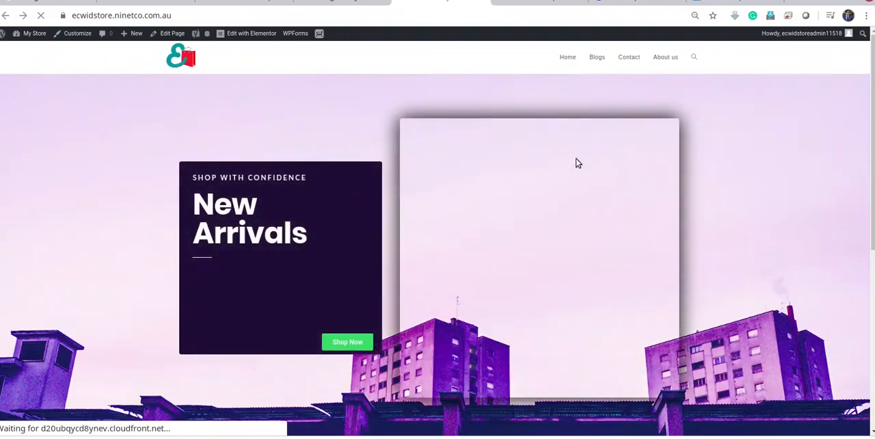
scroll(600, 178, "down", 3)
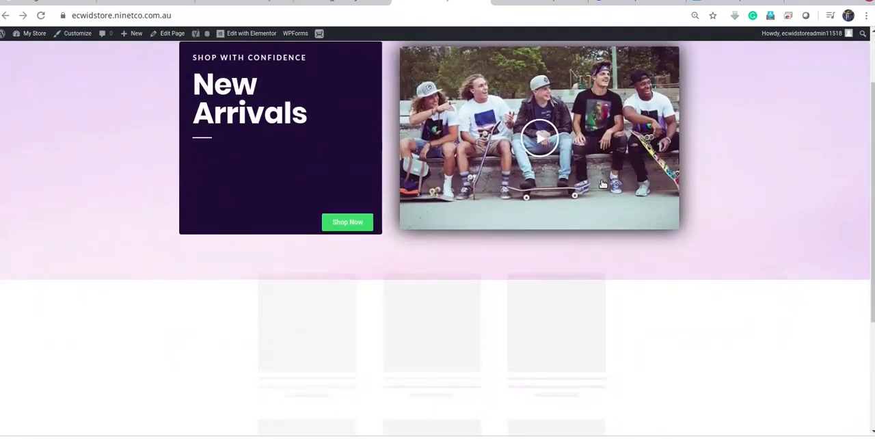
scroll(603, 184, "up", 3)
scroll(603, 184, "down", 4)
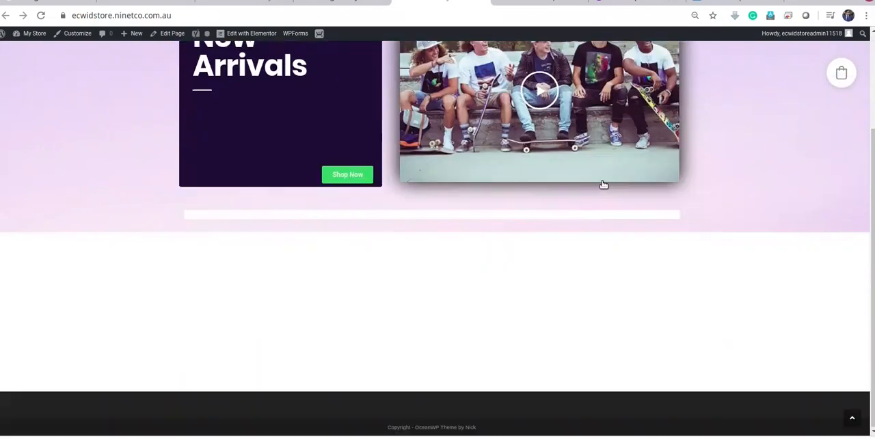
scroll(604, 184, "up", 4)
scroll(604, 185, "down", 1)
scroll(605, 185, "up", 1)
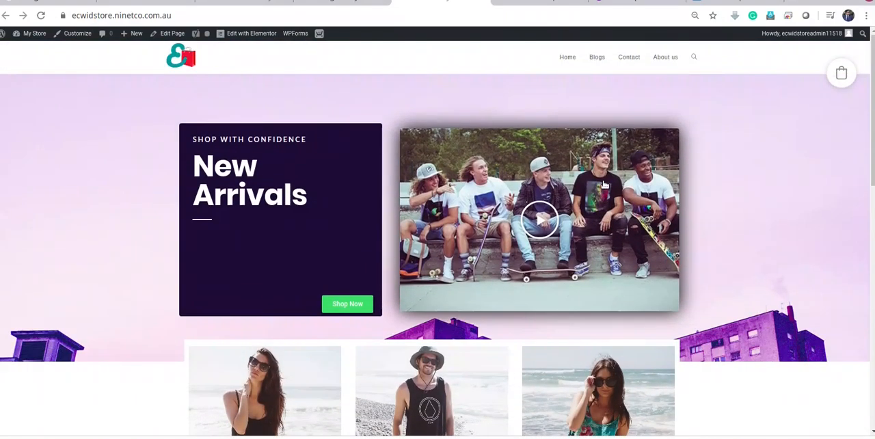
scroll(604, 185, "down", 1)
scroll(604, 185, "up", 1)
scroll(605, 185, "down", 6)
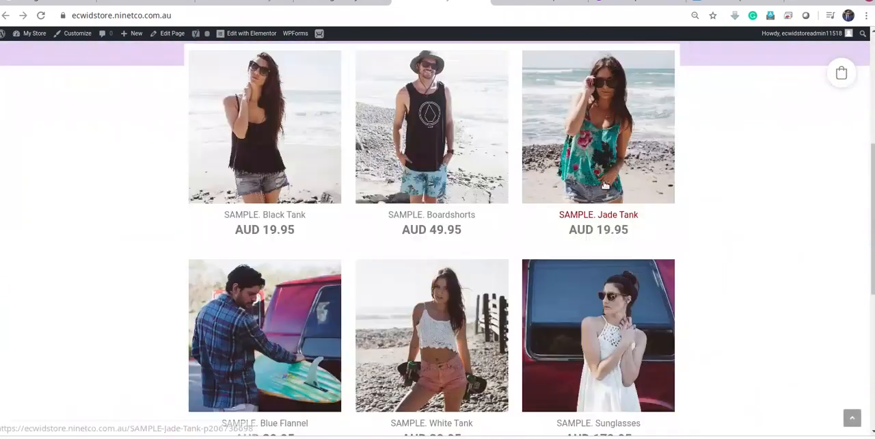
scroll(604, 184, "down", 3)
scroll(605, 184, "up", 8)
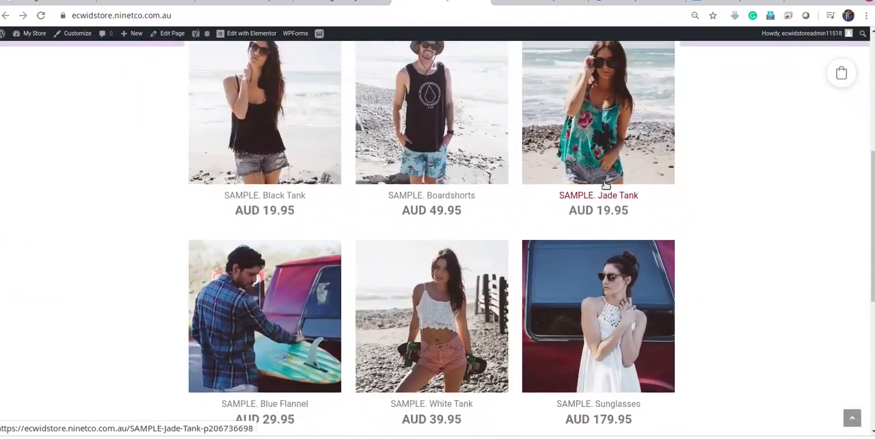